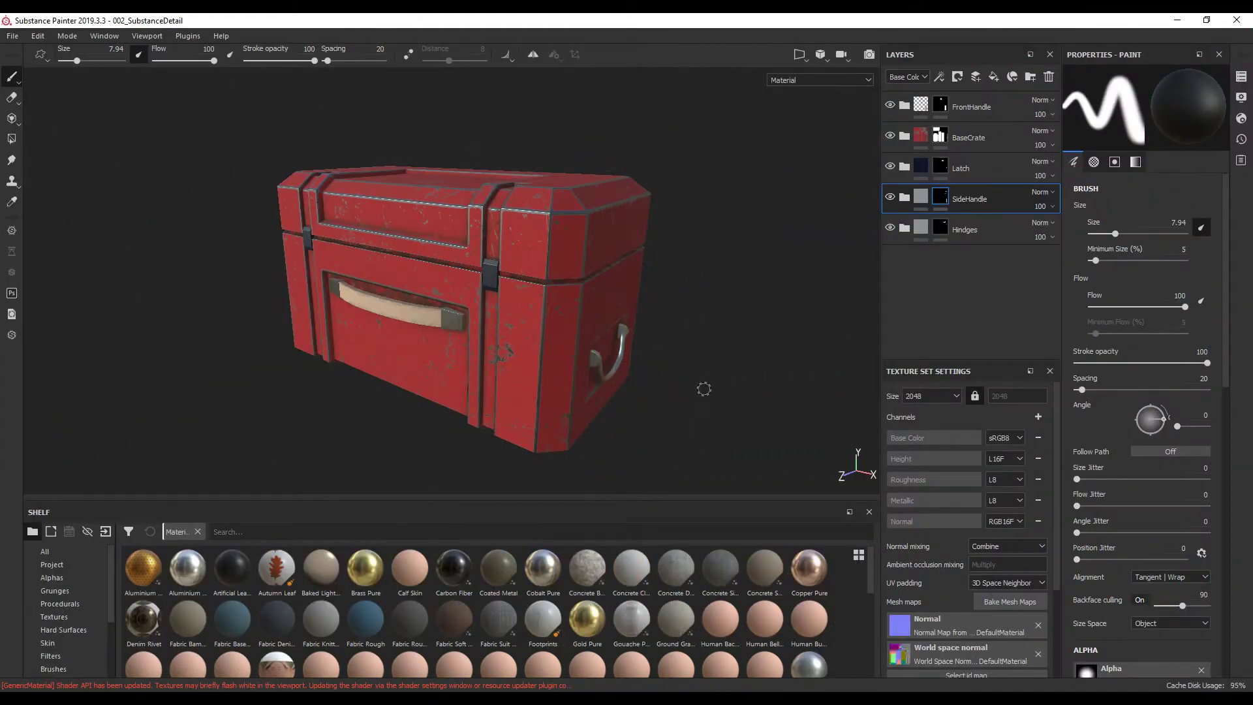
# Duplicate the Steel Painted Chipped material inside the BaseCrate folder and rename the two copies Top and Bottom
pyautogui.keyDown('alt'); pyautogui.moveTo(662, 374); pyautogui.dragTo(583, 379); pyautogui.keyUp('alt')
pyautogui.moveTo(694, 380)
pyautogui.keyDown('alt'); pyautogui.mouseDown()
pyautogui.moveTo(719, 383)
pyautogui.moveTo(709, 386)
pyautogui.mouseUp(); pyautogui.keyUp('alt')
pyautogui.moveTo(608, 328)
pyautogui.keyDown('alt'); pyautogui.mouseDown()
pyautogui.moveTo(588, 366)
pyautogui.moveTo(638, 384)
pyautogui.moveTo(641, 396)
pyautogui.moveTo(966, 197)
pyautogui.moveTo(973, 138)
pyautogui.mouseUp(); pyautogui.keyUp('alt')
pyautogui.moveTo(704, 321)
pyautogui.keyDown('alt'); pyautogui.mouseDown()
pyautogui.moveTo(694, 311)
pyautogui.moveTo(706, 325)
pyautogui.mouseUp(); pyautogui.keyUp('alt')
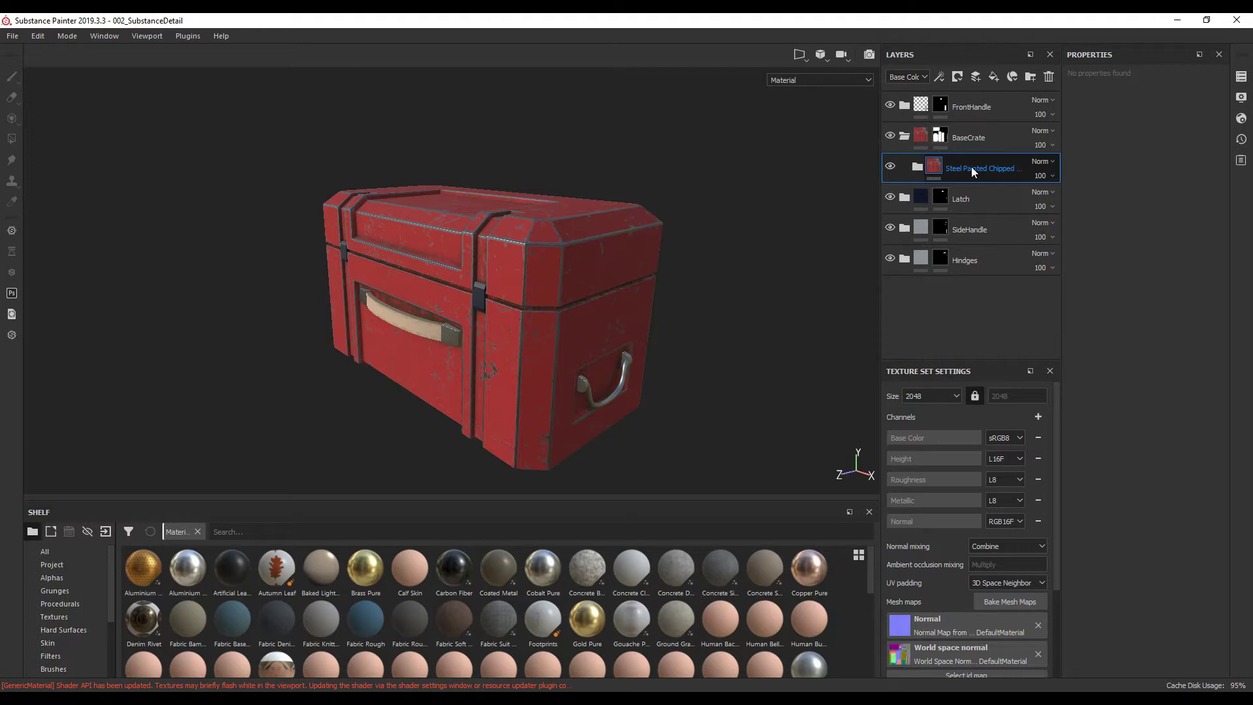
pyautogui.hotkey('ctrl', 'd')
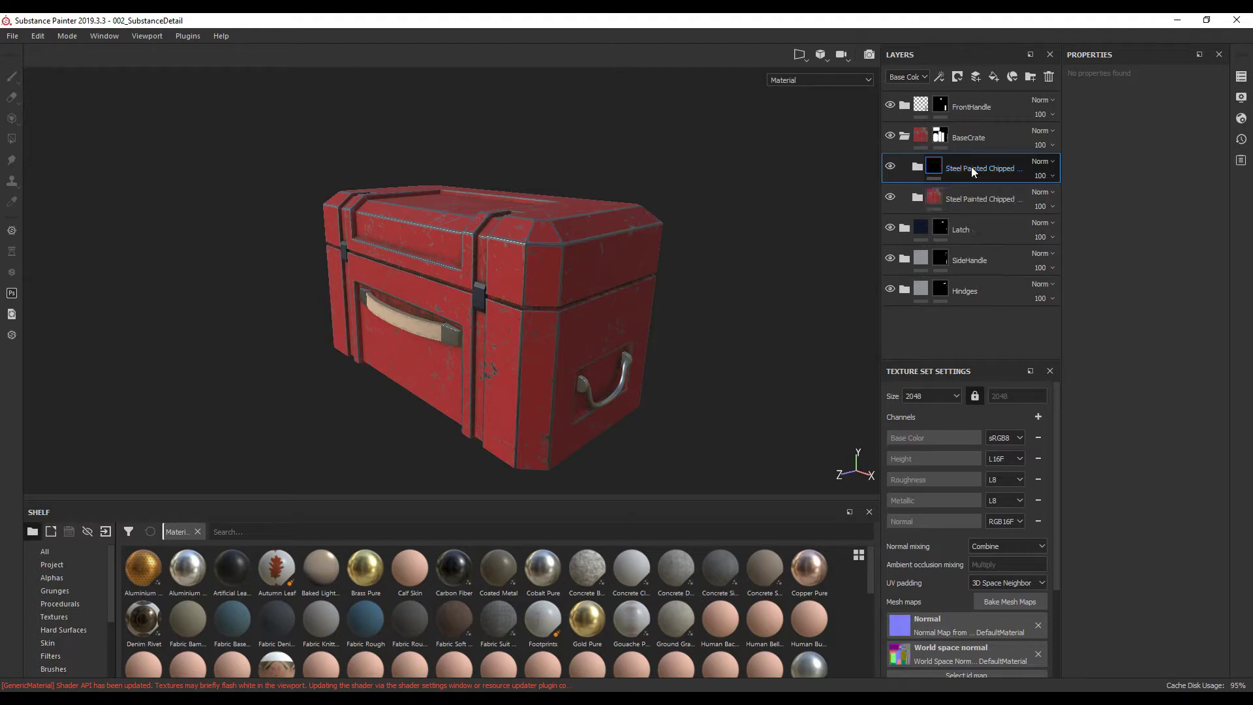
pyautogui.doubleClick(969, 196)
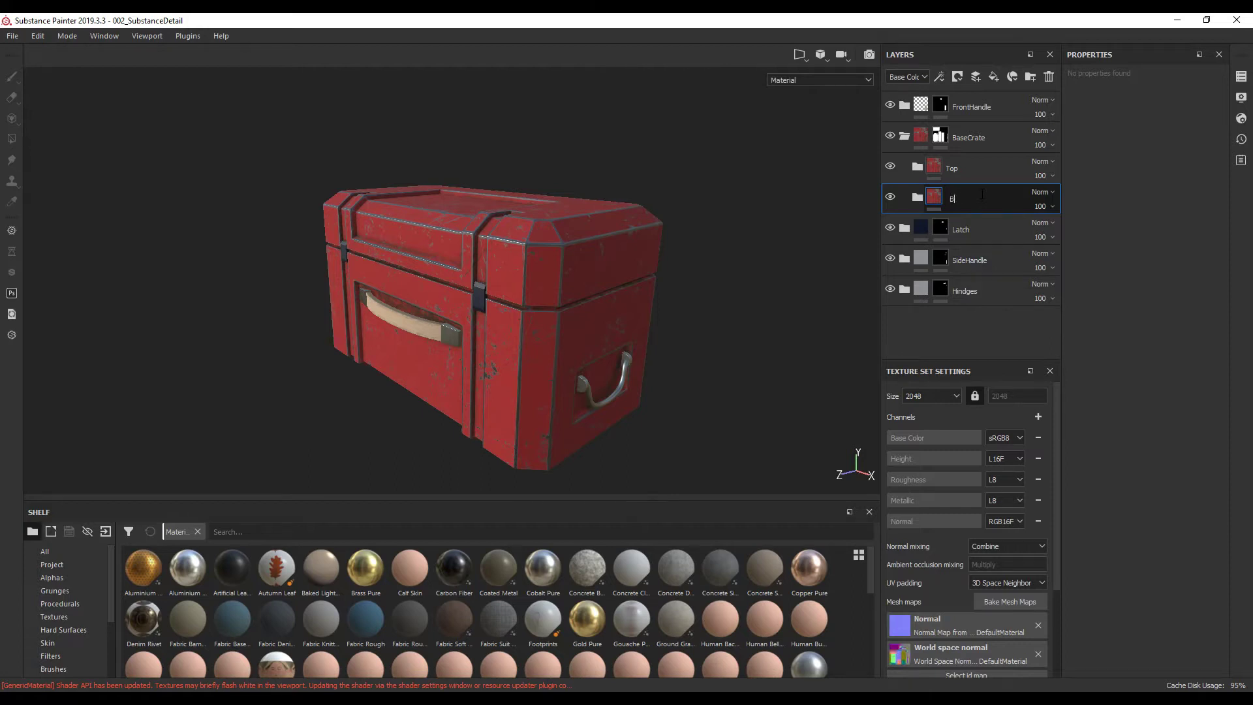
pyautogui.press('Return')
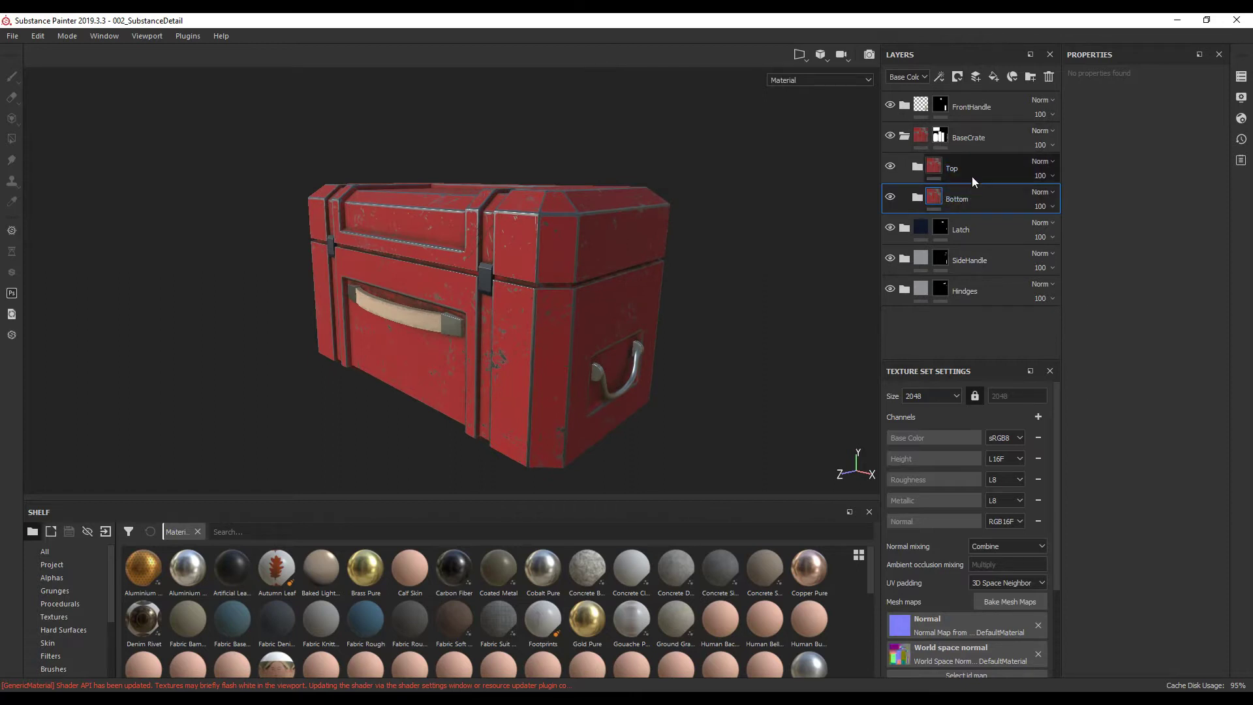
# Hide the Bottom folder and add a black mask to the Top folder
pyautogui.click(973, 171)
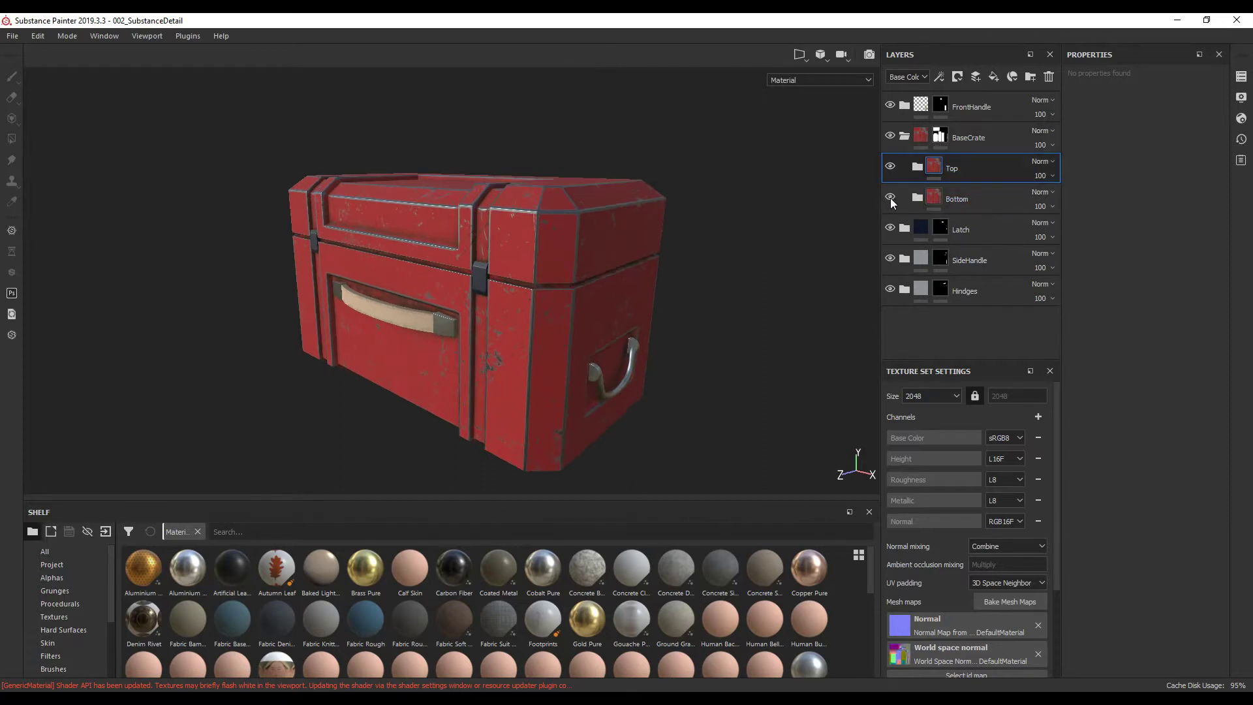
pyautogui.rightClick(974, 167)
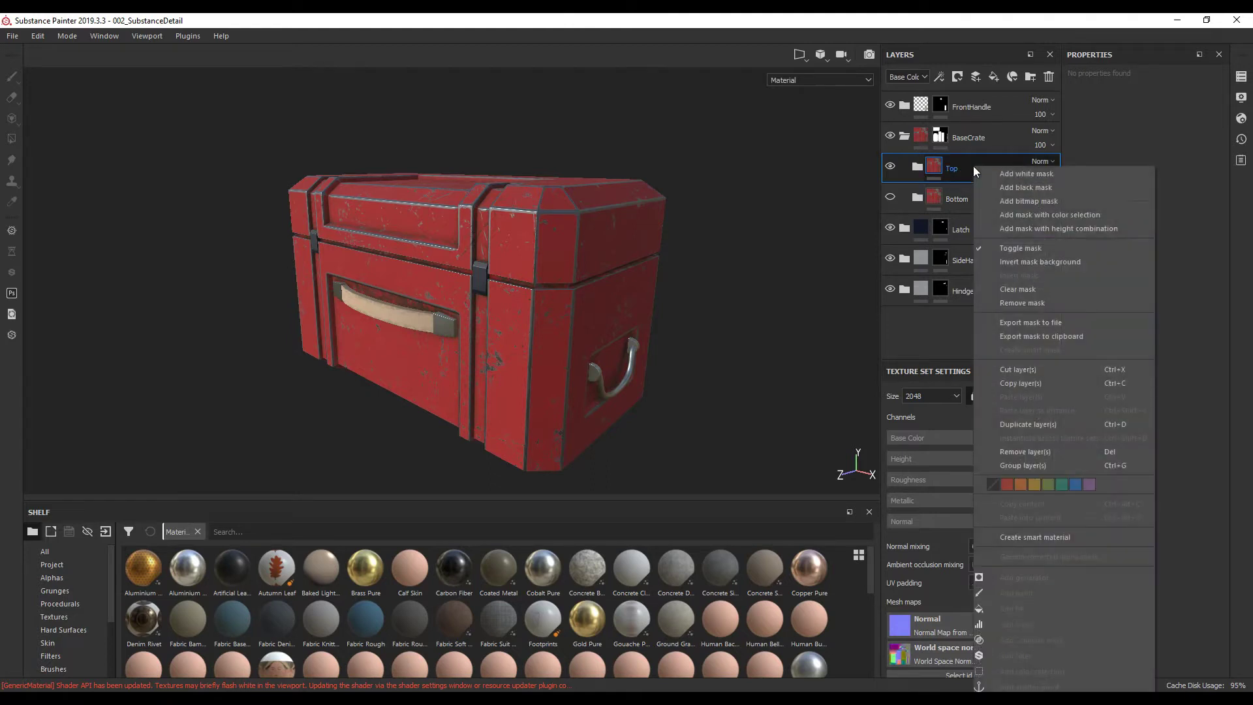
pyautogui.click(1026, 188)
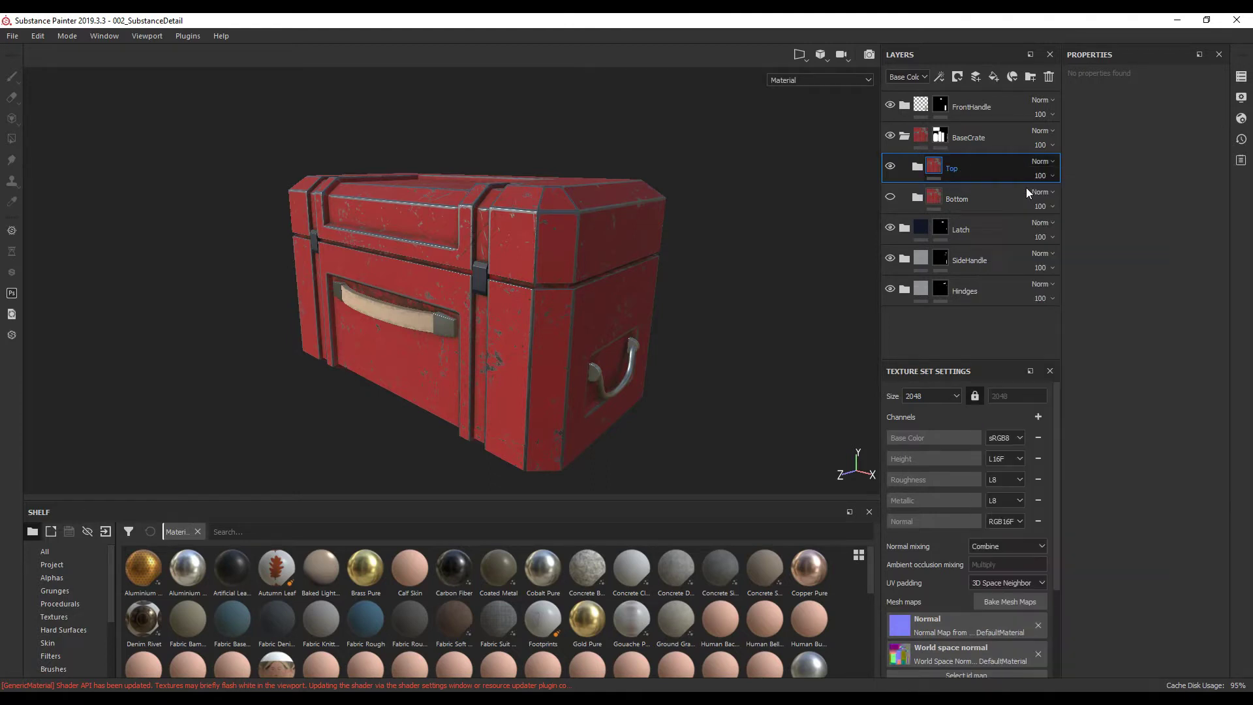
pyautogui.keyDown('alt'); pyautogui.moveTo(707, 336); pyautogui.dragTo(714, 333); pyautogui.keyUp('alt')
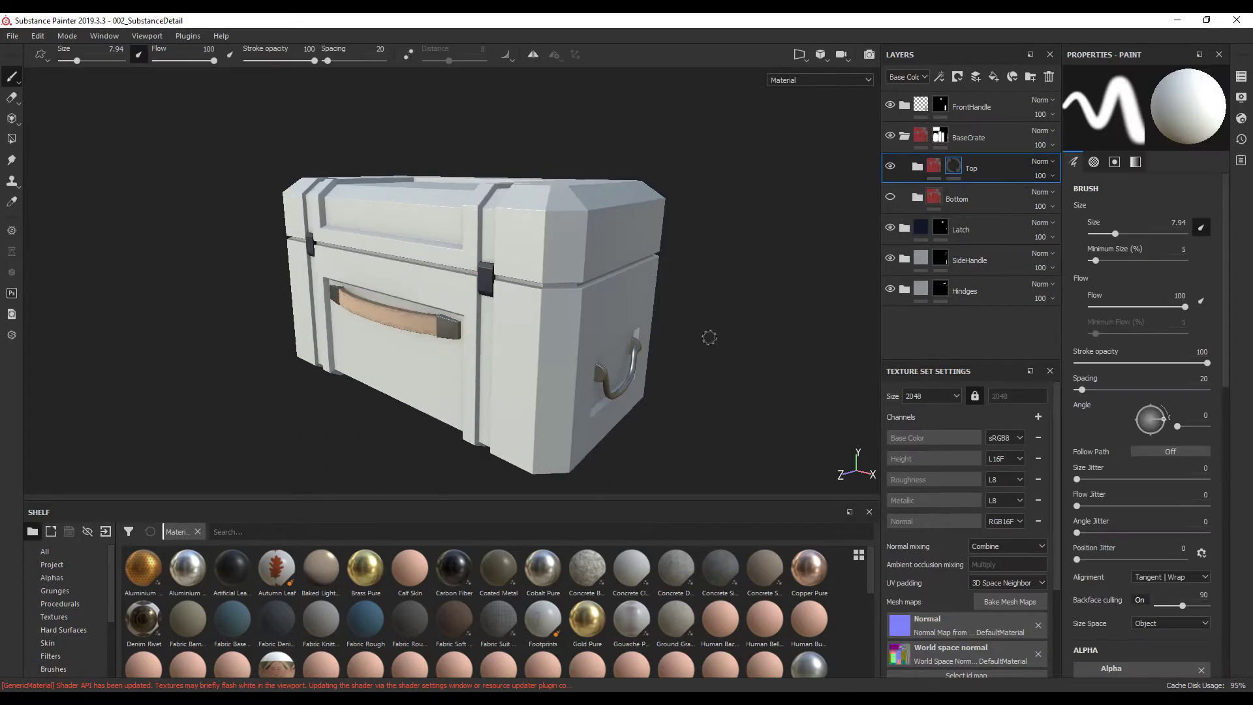
# Activate Polygon Fill in polygon mode and try filling the lid's side faces in the Top mask
pyautogui.click(12, 140)
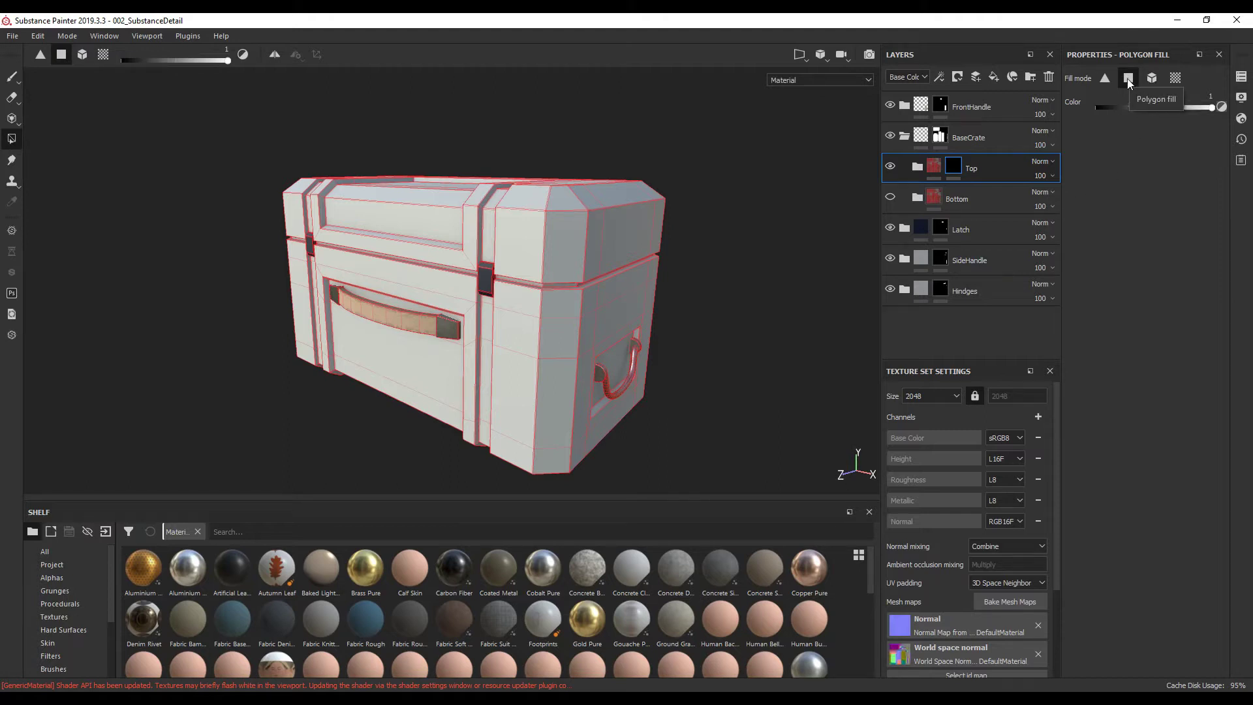
pyautogui.keyDown('alt'); pyautogui.moveTo(761, 285); pyautogui.dragTo(606, 184); pyautogui.keyUp('alt')
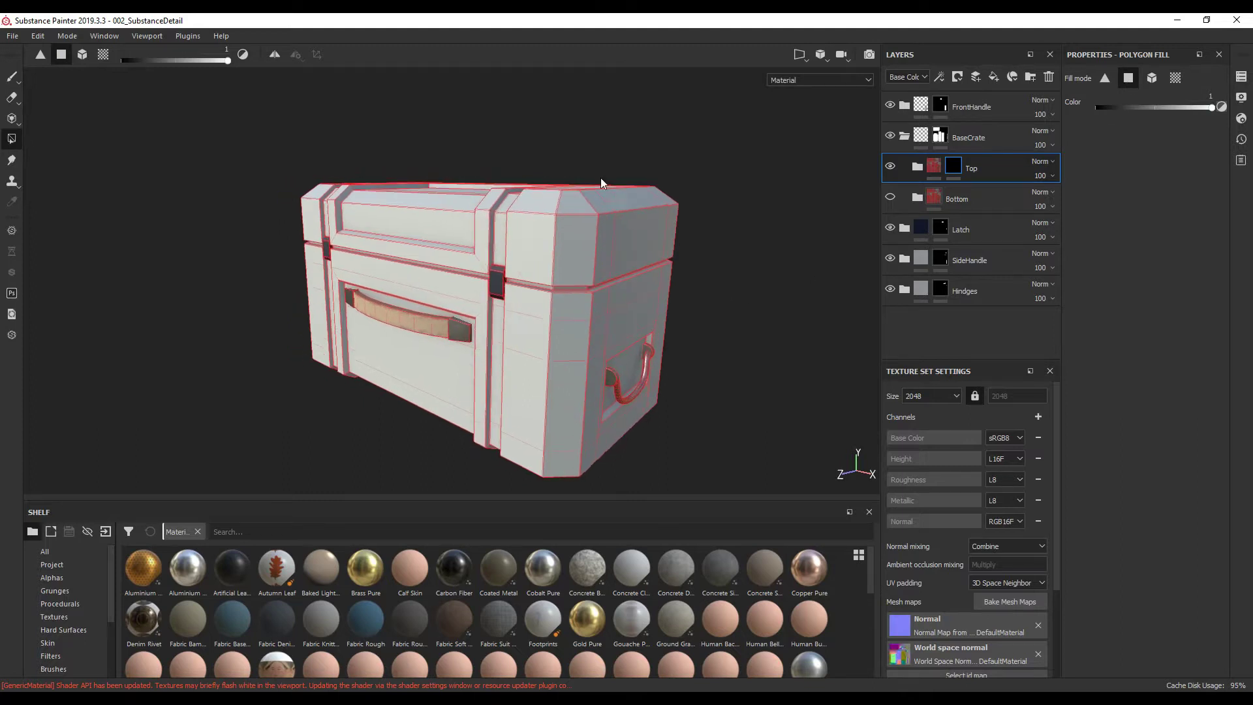
pyautogui.moveTo(693, 228); pyautogui.dragTo(694, 225)
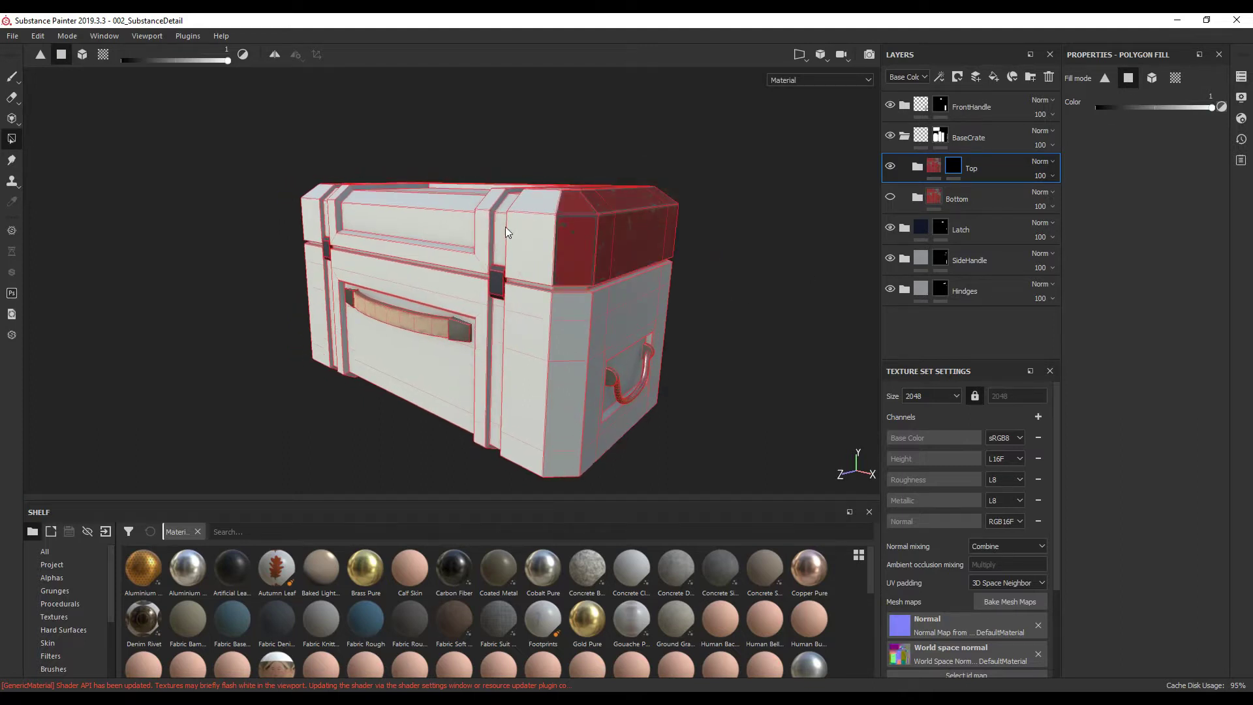
# Switch the viewport to orthographic view and fill the crate's whole lid into the Top mask from the front
pyautogui.keyDown('alt'); pyautogui.moveTo(696, 292); pyautogui.dragTo(739, 316); pyautogui.keyUp('alt')
pyautogui.keyDown('alt'); pyautogui.moveTo(738, 316); pyautogui.dragTo(700, 339, button='right'); pyautogui.keyUp('alt')
pyautogui.moveTo(700, 338)
pyautogui.keyDown('alt'); pyautogui.mouseDown()
pyautogui.moveTo(680, 335)
pyautogui.moveTo(757, 317)
pyautogui.moveTo(506, 316)
pyautogui.moveTo(716, 336)
pyautogui.mouseUp(); pyautogui.keyUp('alt')
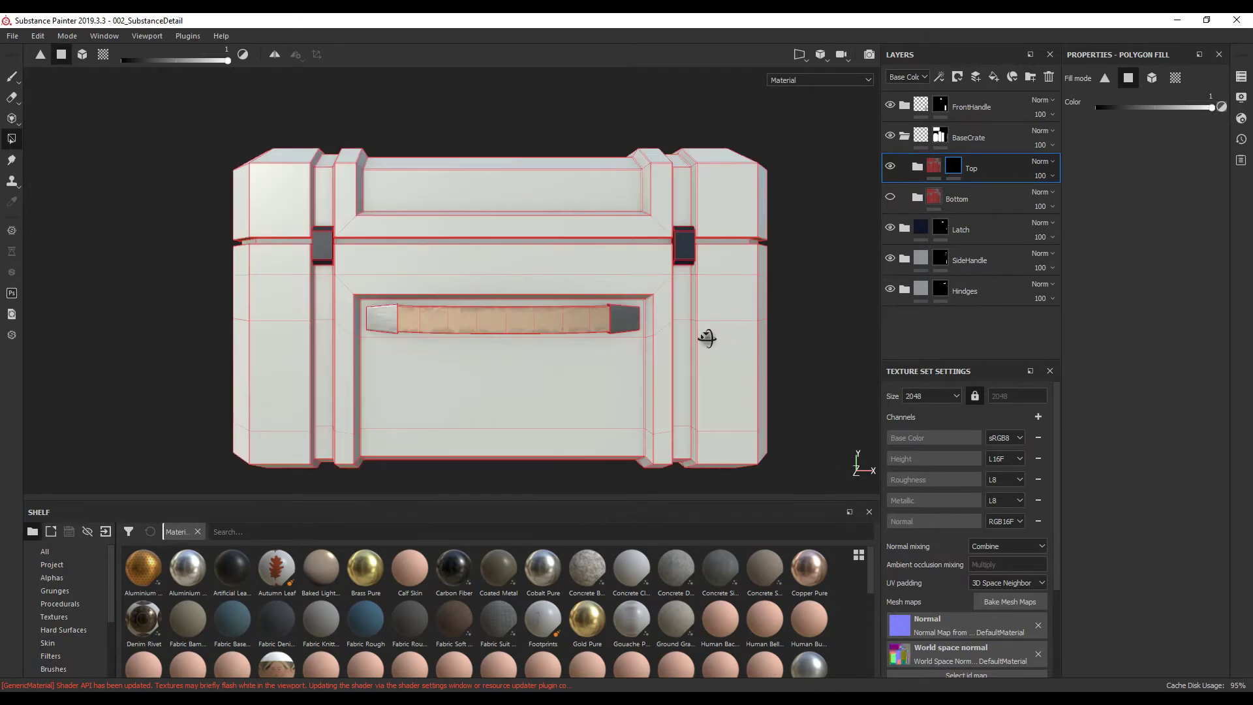
pyautogui.keyDown('alt'); pyautogui.moveTo(724, 242); pyautogui.dragTo(647, 260); pyautogui.keyUp('alt')
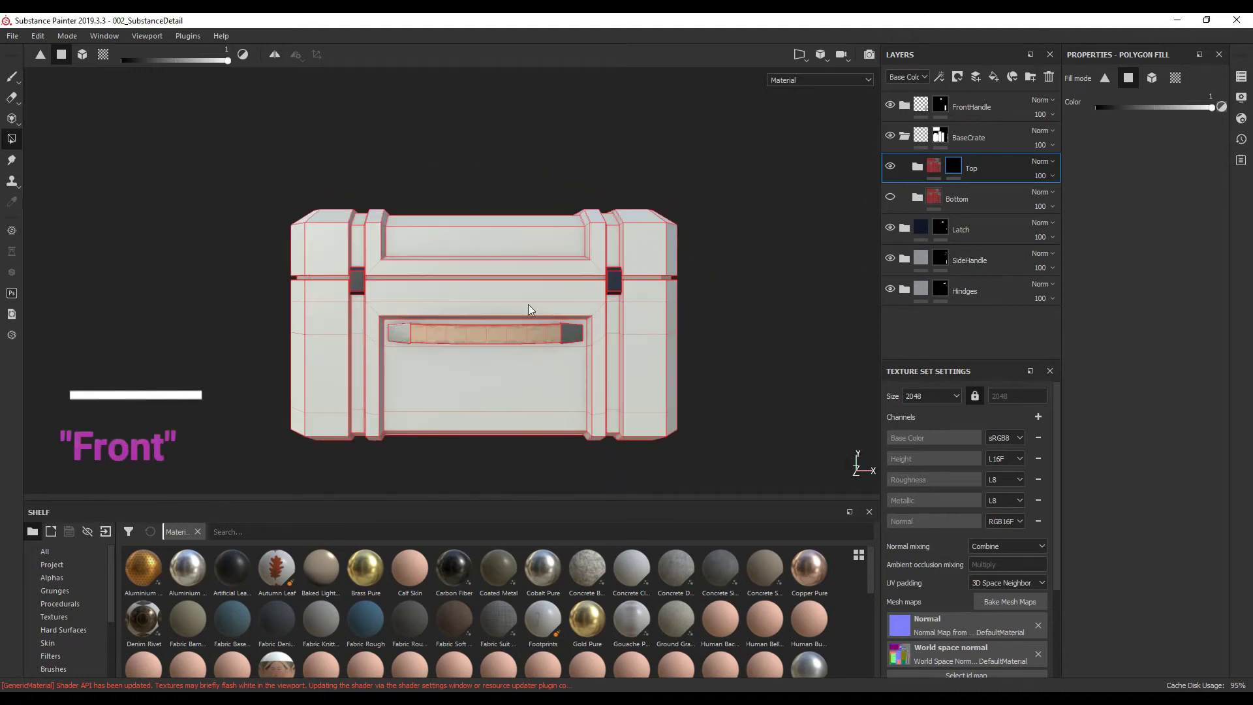
pyautogui.scroll(3, 528, 304)
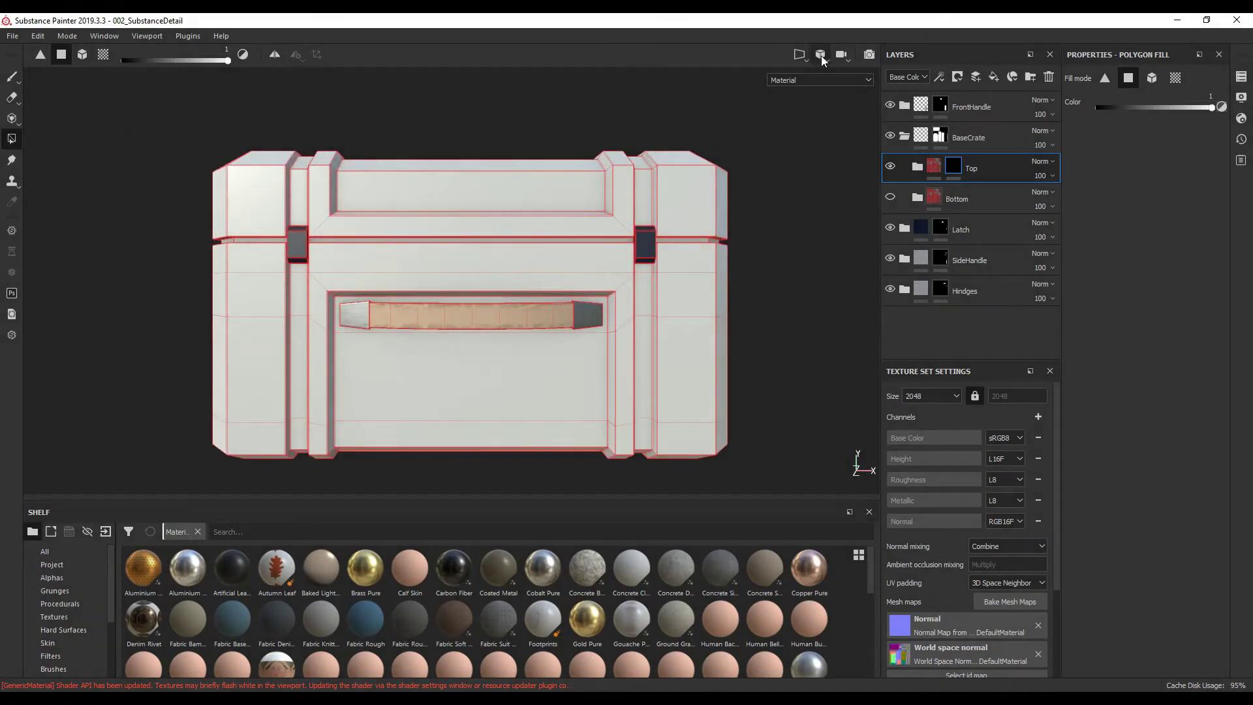
pyautogui.click(822, 56)
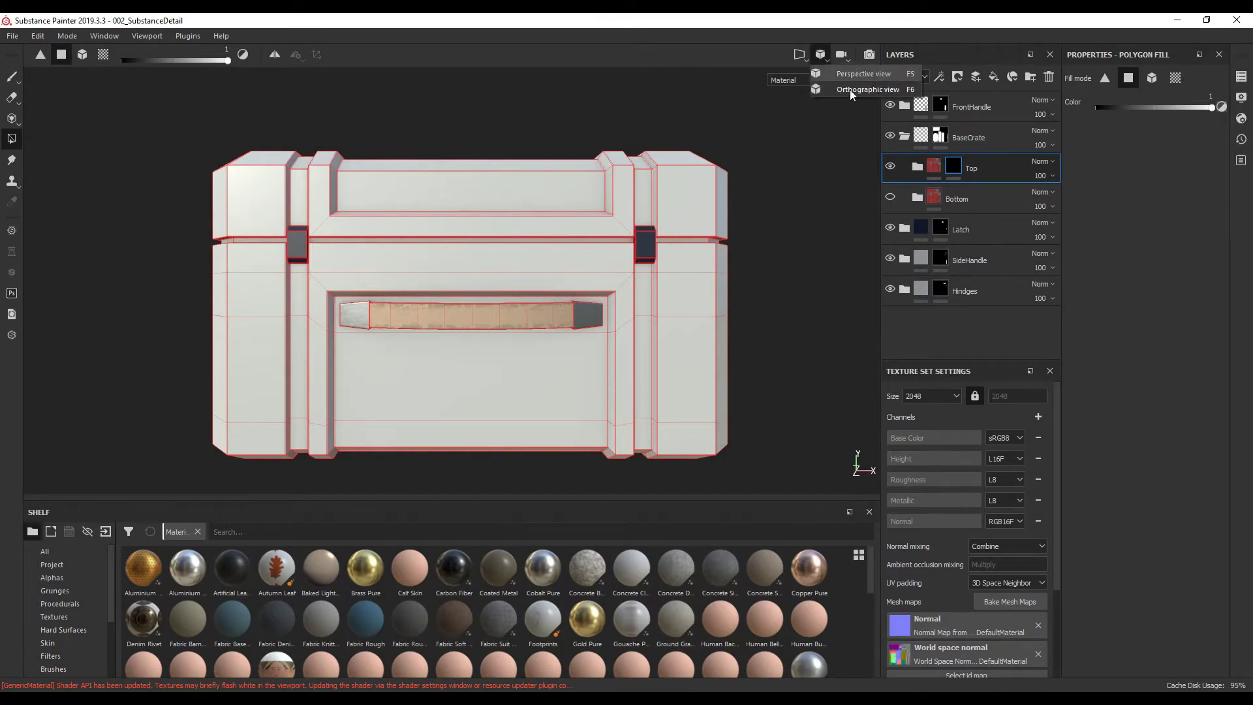
pyautogui.click(870, 91)
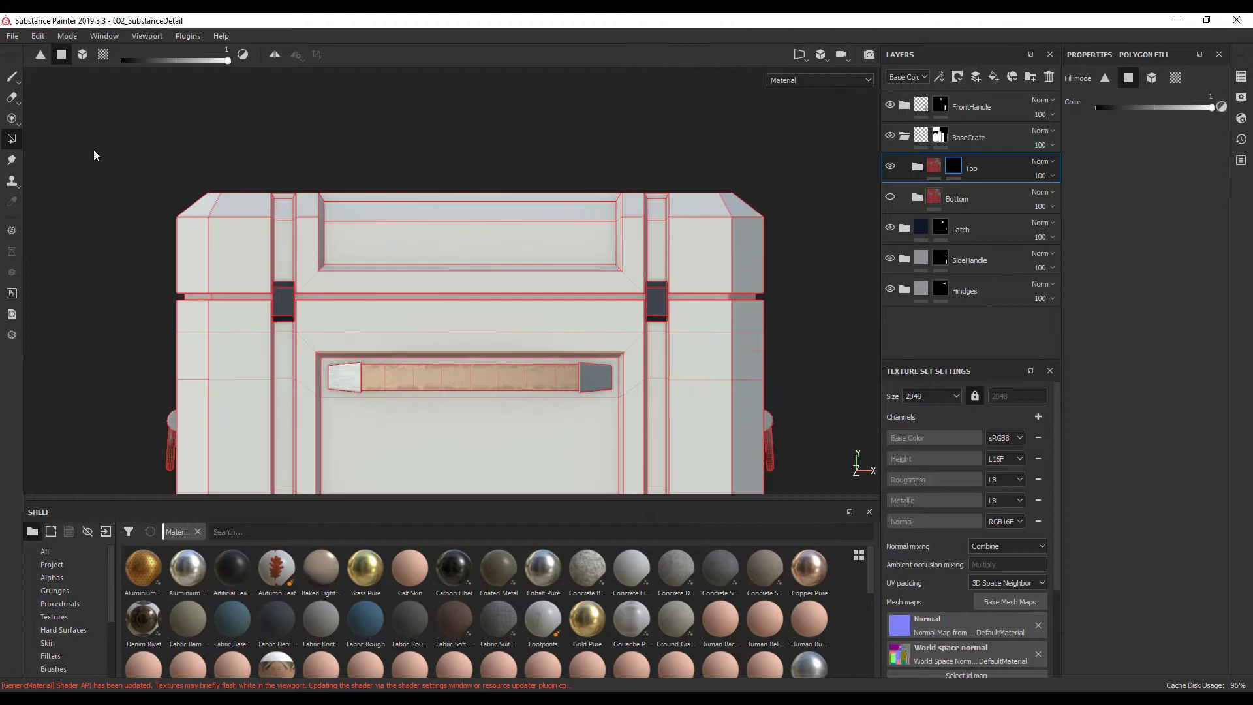
pyautogui.moveTo(142, 179); pyautogui.dragTo(808, 301)
# Set the fill color to 0 and remove the seam strip outside the right latch from the Top mask
pyautogui.scroll(5, 808, 301)
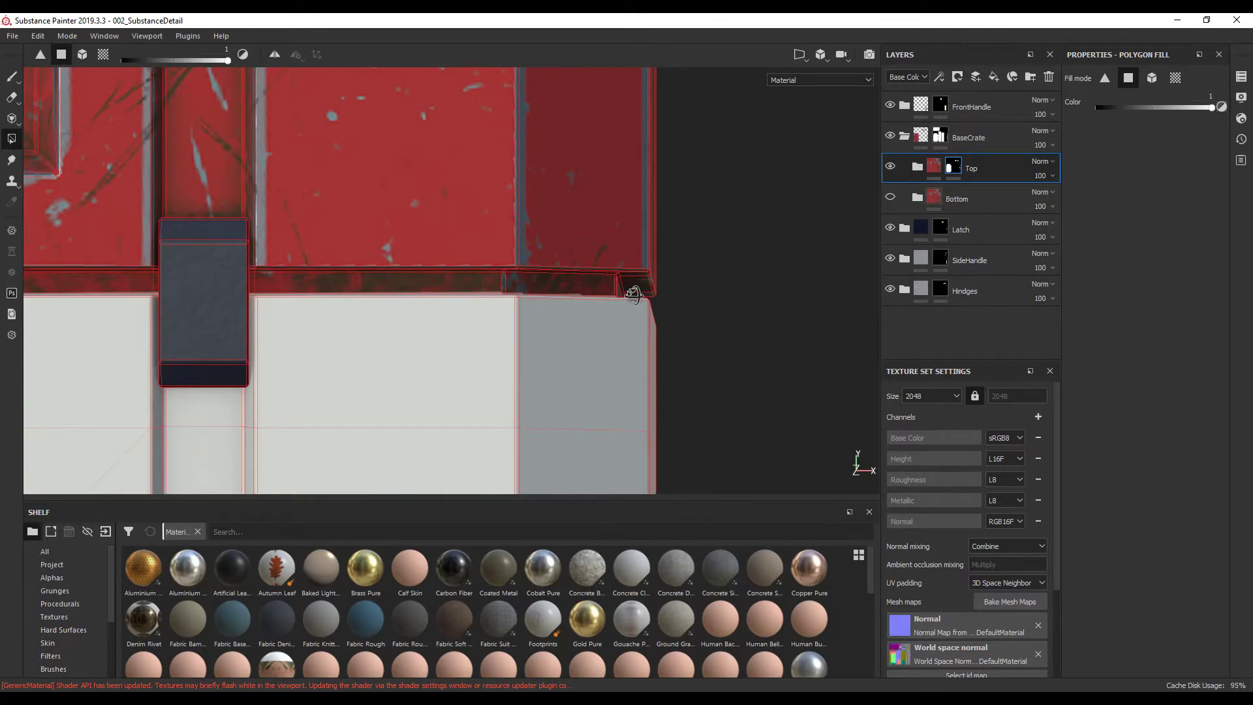
pyautogui.moveTo(633, 294); pyautogui.dragTo(646, 282, button='middle')
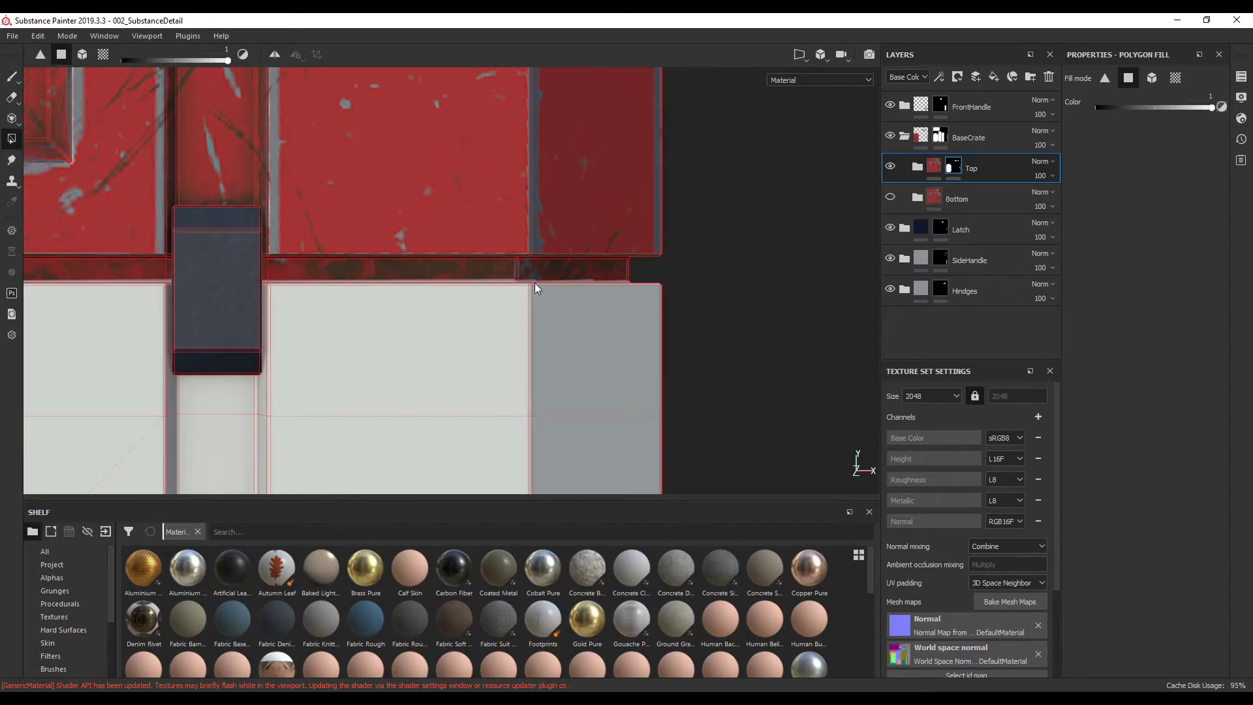
pyautogui.moveTo(1133, 110); pyautogui.dragTo(1098, 118)
pyautogui.moveTo(697, 282); pyautogui.dragTo(761, 301, button='middle')
pyautogui.moveTo(577, 295); pyautogui.dragTo(452, 278)
pyautogui.scroll(2, 457, 280)
pyautogui.scroll(3, 336, 336)
pyautogui.scroll(-5, 348, 351)
# Remove the seam strip between the latches and outside the left latch from the Top mask
pyautogui.moveTo(347, 351); pyautogui.dragTo(694, 361, button='middle')
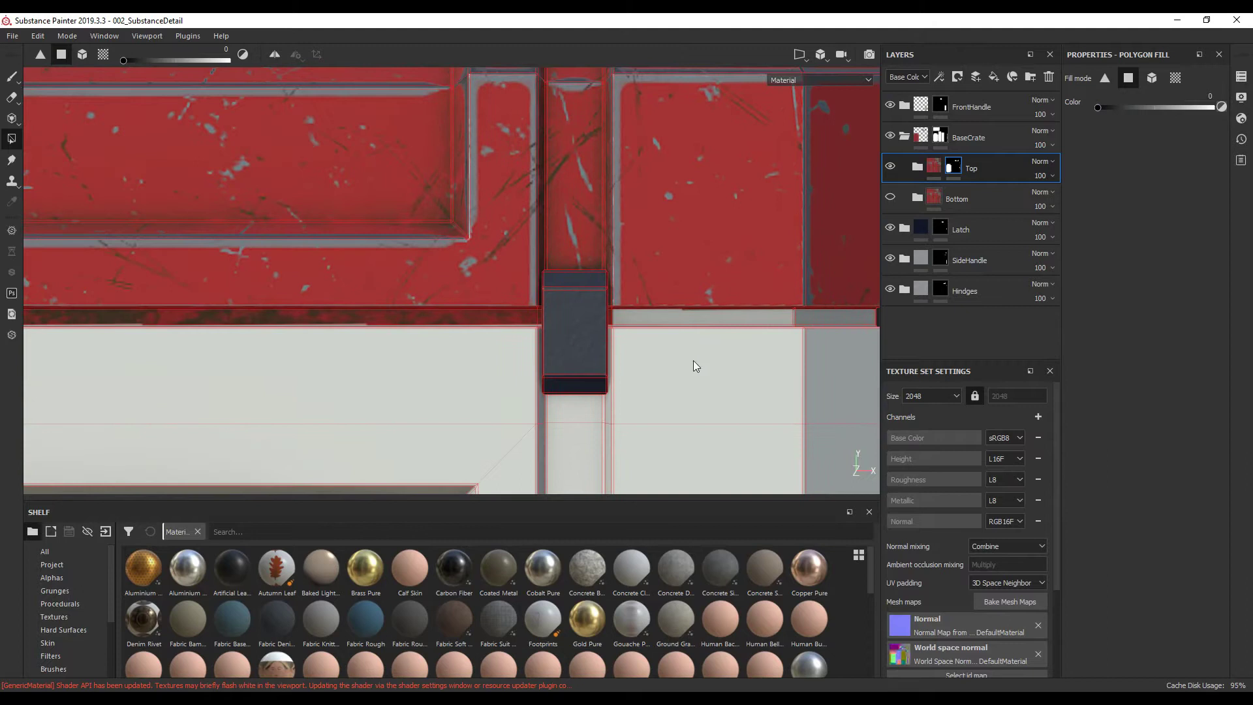
pyautogui.moveTo(441, 320); pyautogui.dragTo(539, 355, button='middle')
pyautogui.scroll(-3, 405, 367)
pyautogui.scroll(-2, 551, 395)
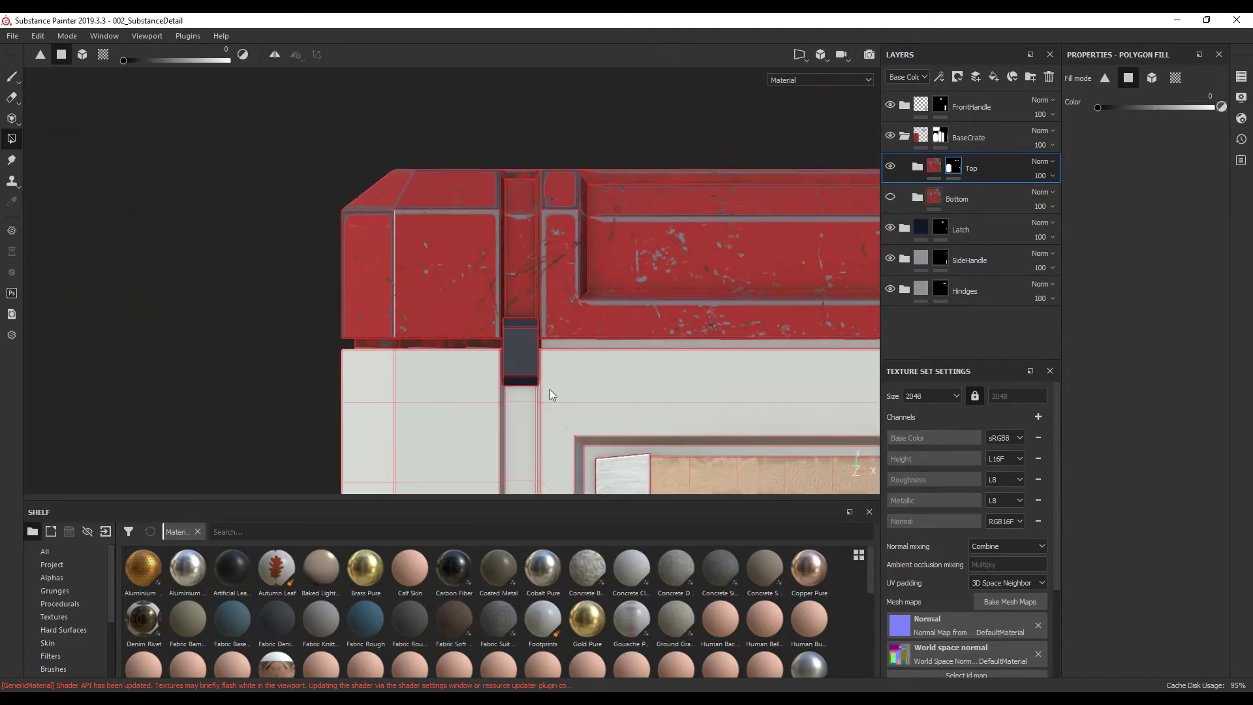
pyautogui.moveTo(419, 363); pyautogui.dragTo(311, 346)
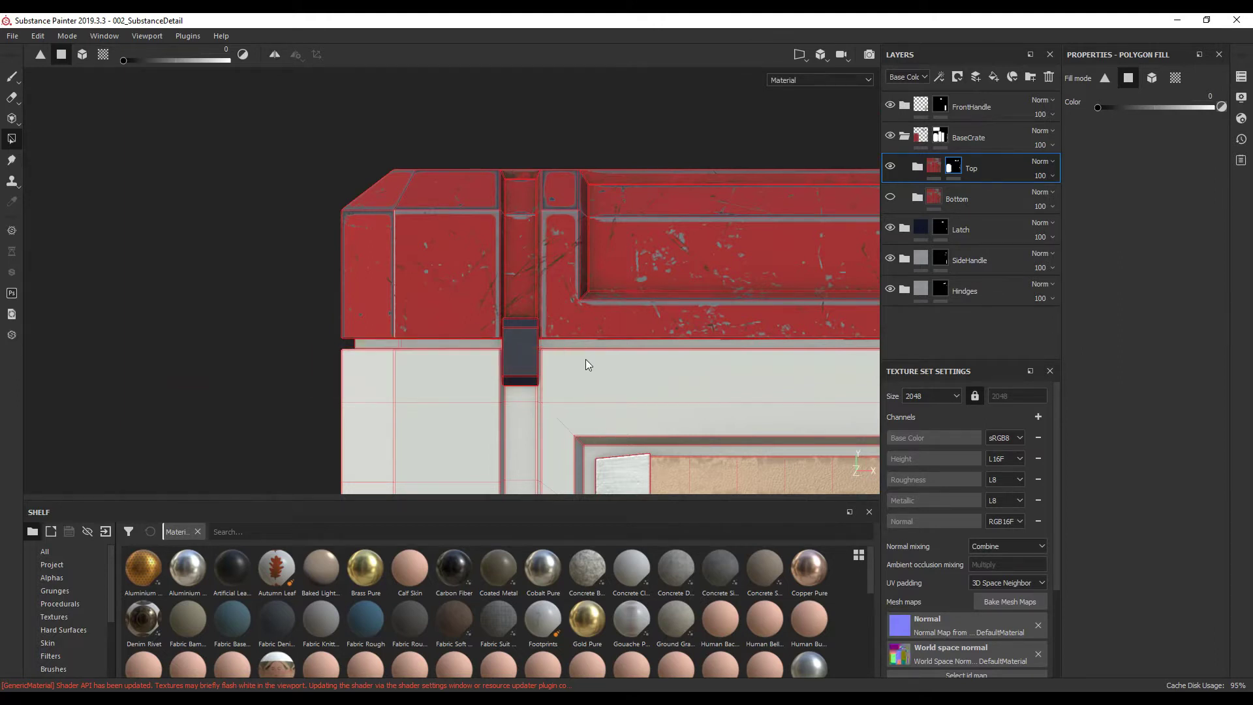
pyautogui.scroll(-5, 587, 364)
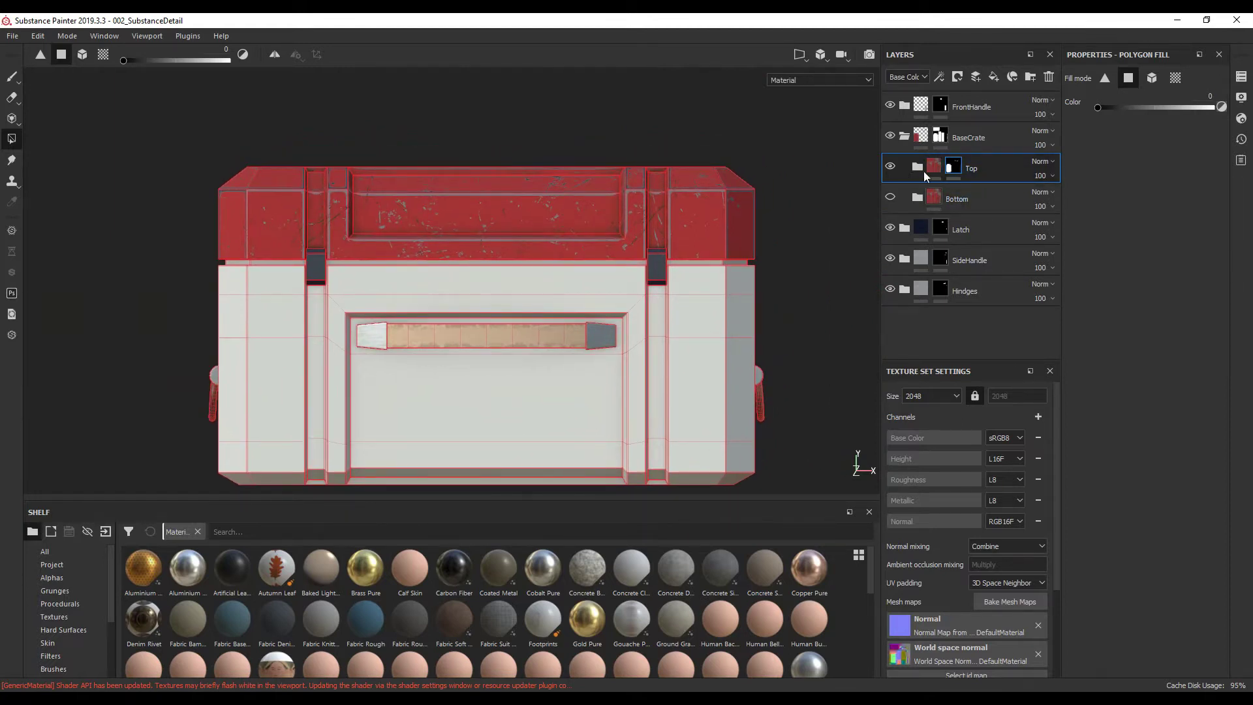
# Show the Bottom folder again and add a black mask to it
pyautogui.click(916, 188)
pyautogui.rightClick(985, 197)
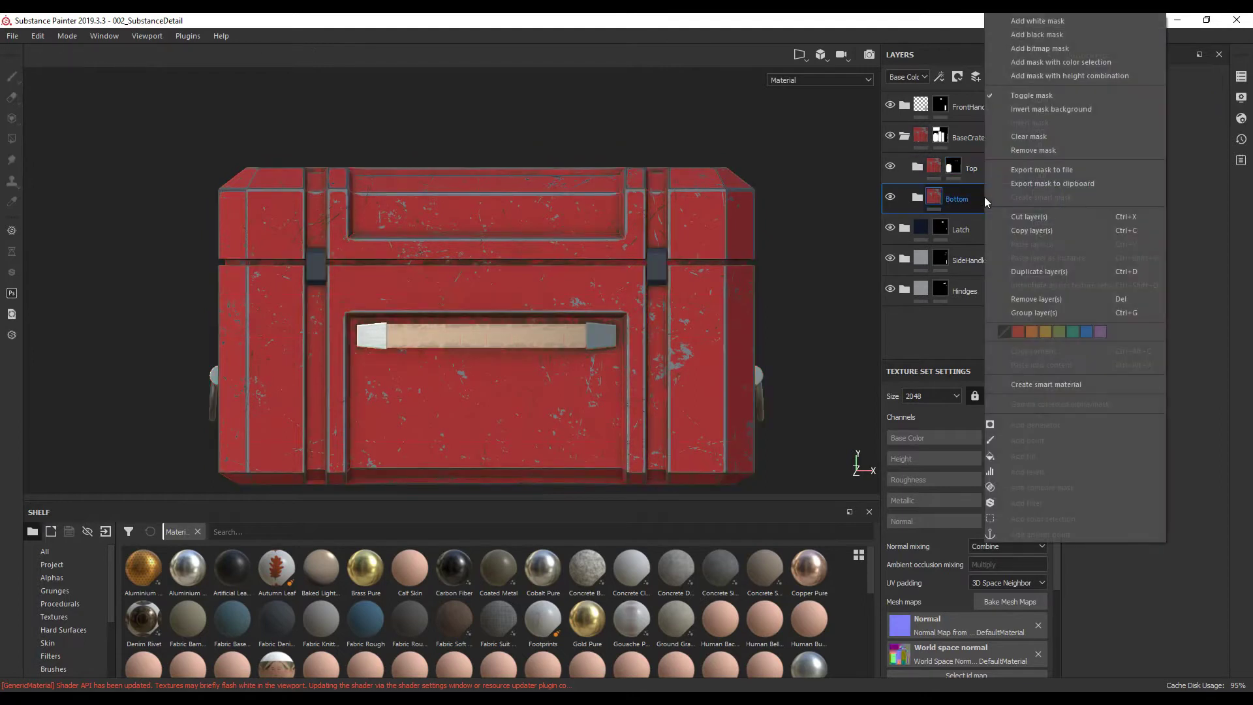
pyautogui.click(1040, 35)
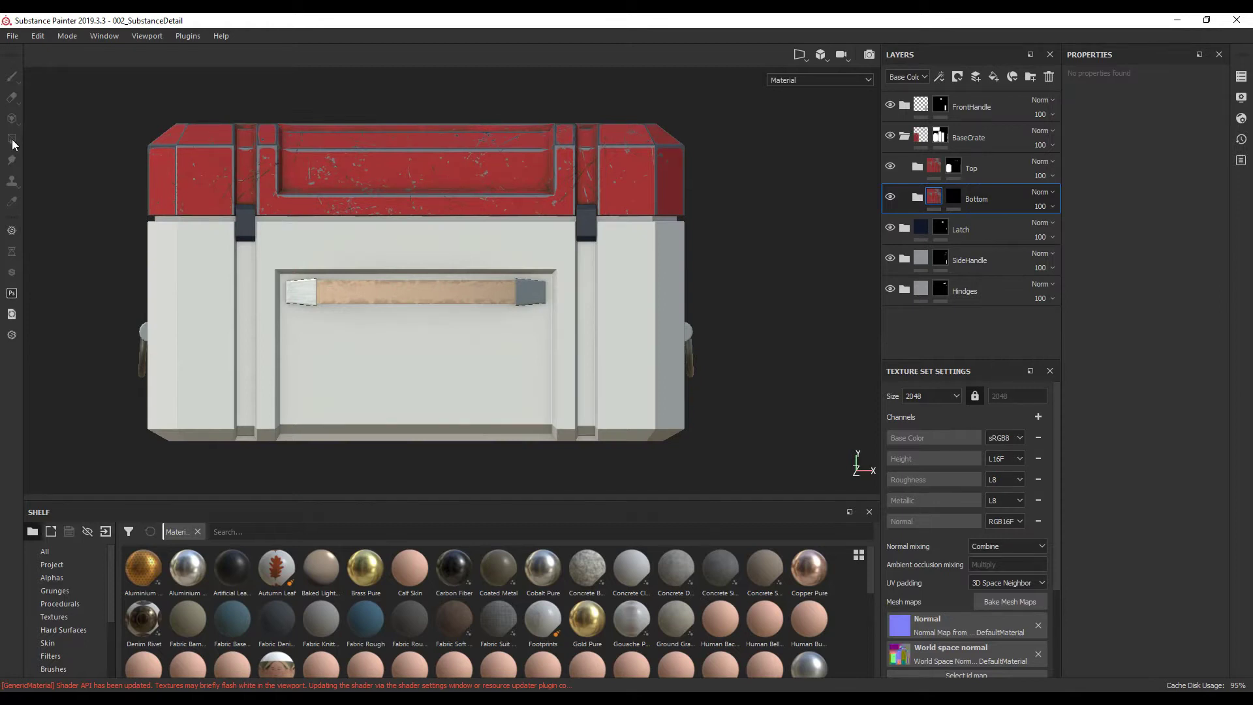
# Fill the crate's lower body into the Bottom mask with Polygon Fill in polygon mode and color 1
pyautogui.click(935, 200)
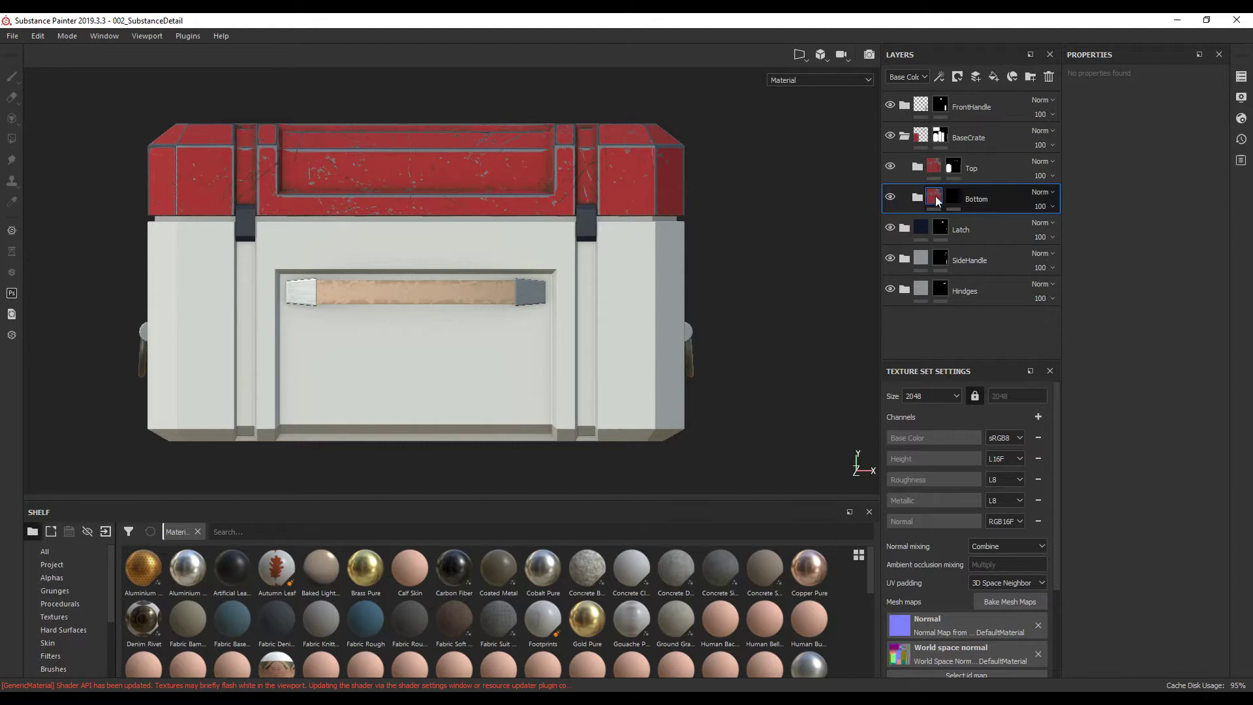
pyautogui.press('4')
pyautogui.click(1128, 78)
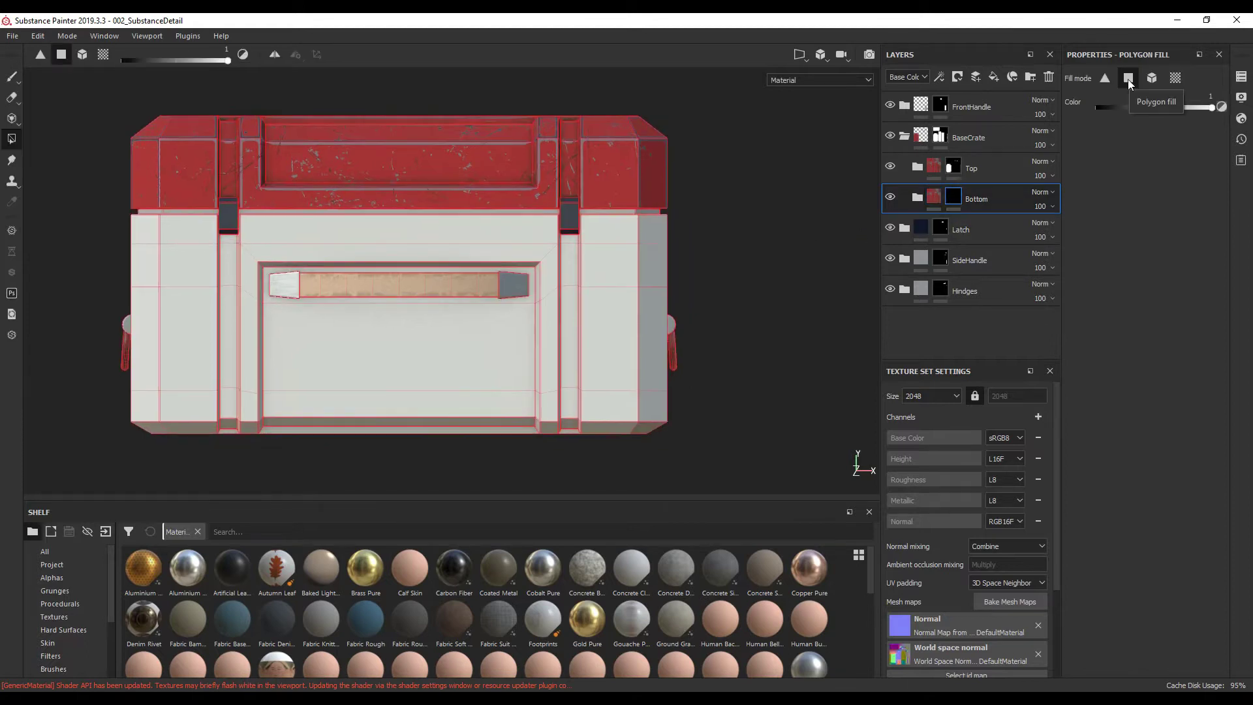
pyautogui.press('f')
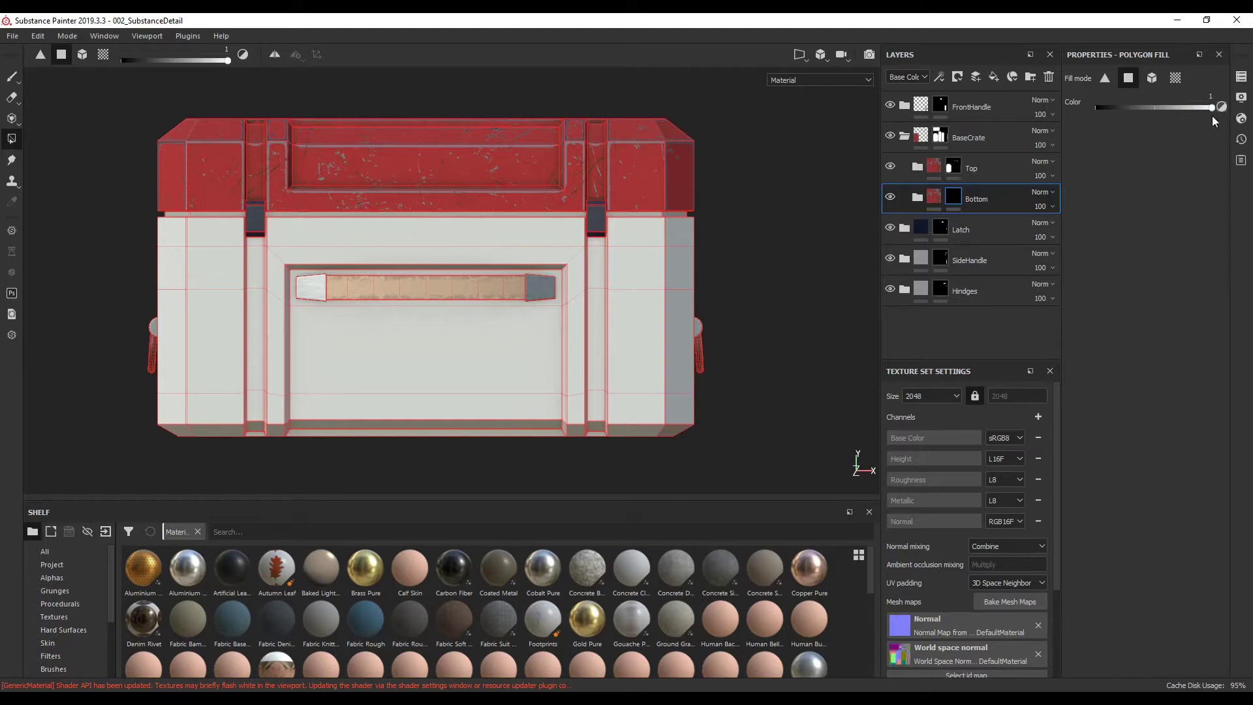
pyautogui.moveTo(774, 459); pyautogui.dragTo(116, 213)
# Set the fill color to 0 and remove the seam strip outside the right latch from the Bottom mask
pyautogui.keyDown('alt'); pyautogui.moveTo(399, 247); pyautogui.dragTo(598, 322); pyautogui.keyUp('alt')
pyautogui.scroll(10, 657, 257)
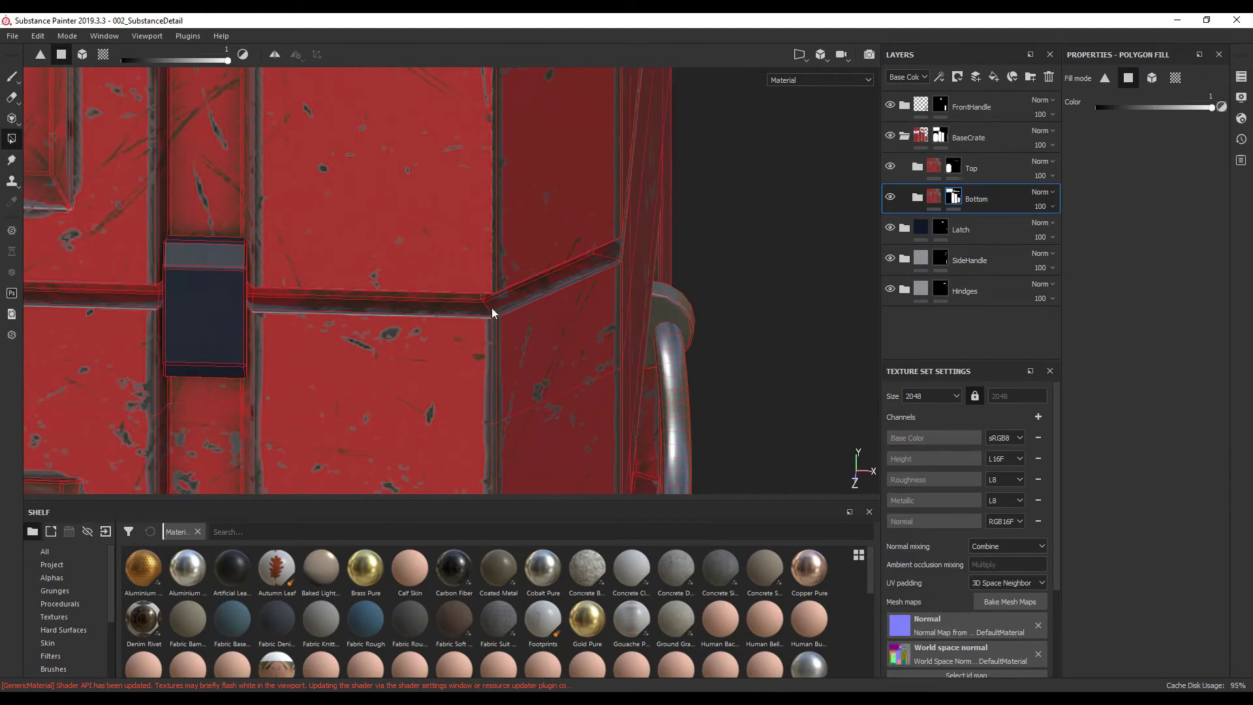
pyautogui.scroll(-10, 592, 336)
pyautogui.keyDown('alt'); pyautogui.moveTo(634, 284); pyautogui.dragTo(532, 334); pyautogui.keyUp('alt')
pyautogui.scroll(6, 531, 332)
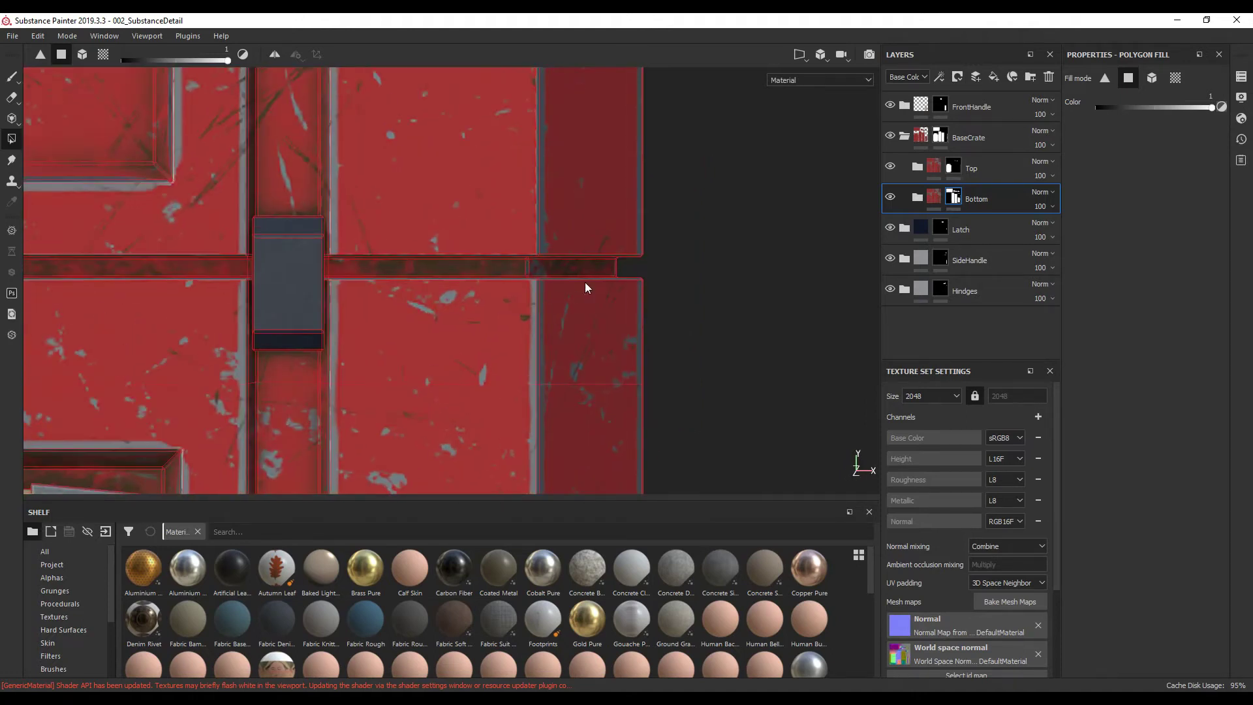
pyautogui.keyDown('alt'); pyautogui.moveTo(585, 287); pyautogui.dragTo(587, 324, button='middle'); pyautogui.keyUp('alt')
pyautogui.moveTo(1186, 106); pyautogui.dragTo(1090, 113)
pyautogui.scroll(4, 596, 309)
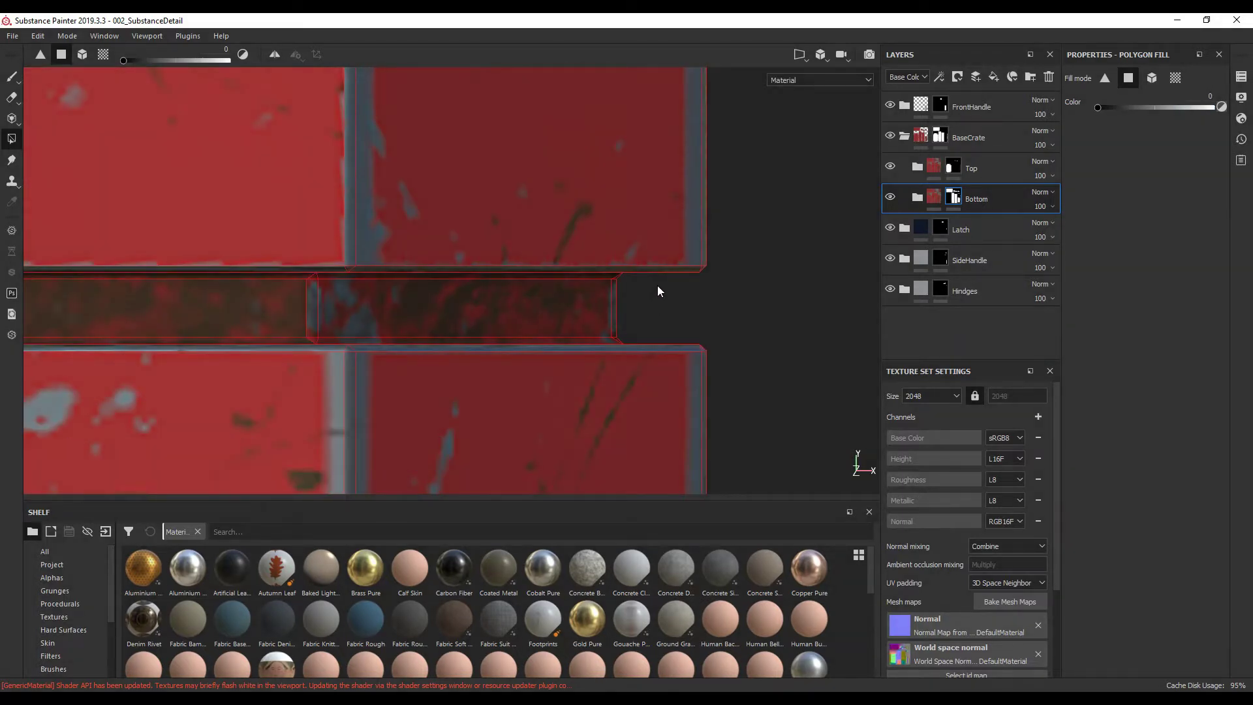
pyautogui.click(586, 286)
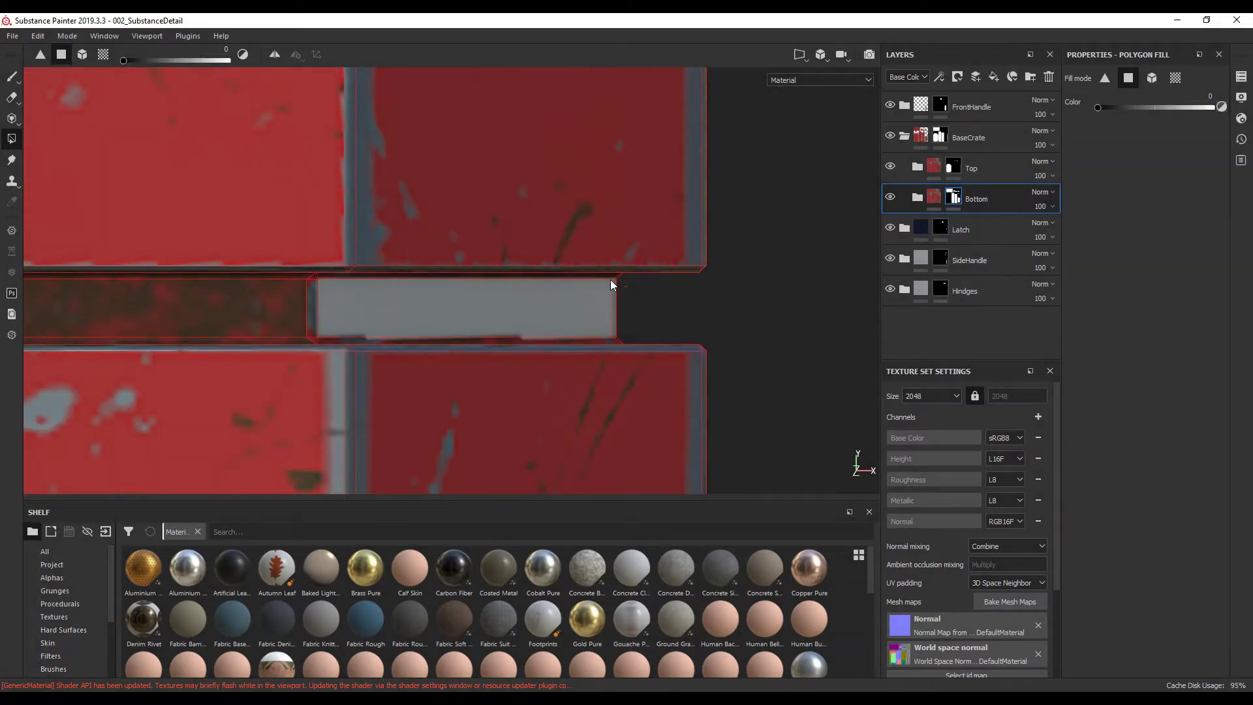
pyautogui.keyDown('alt'); pyautogui.moveTo(602, 277); pyautogui.dragTo(625, 278, button='middle'); pyautogui.keyUp('alt')
pyautogui.click(205, 331)
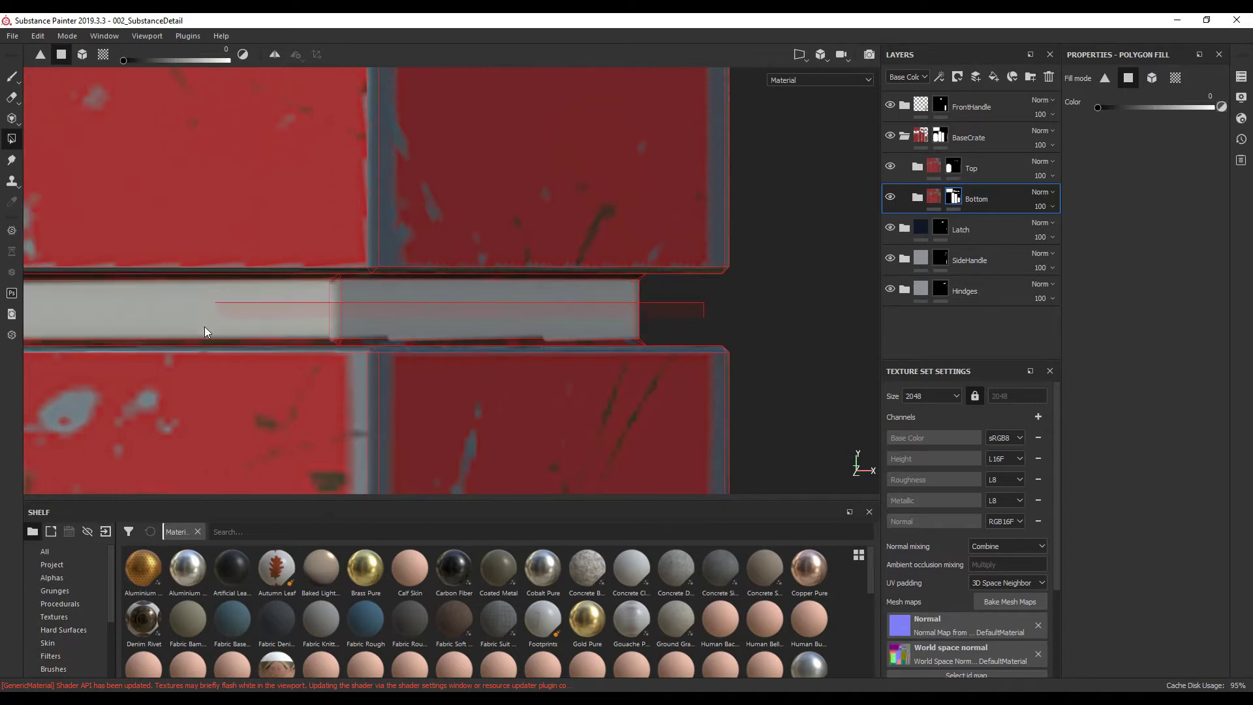
# Remove the seam strip between the latches and outside the left latch from the Bottom mask
pyautogui.scroll(-3, 392, 372)
pyautogui.keyDown('alt'); pyautogui.moveTo(347, 380); pyautogui.dragTo(733, 339, button='middle'); pyautogui.keyUp('alt')
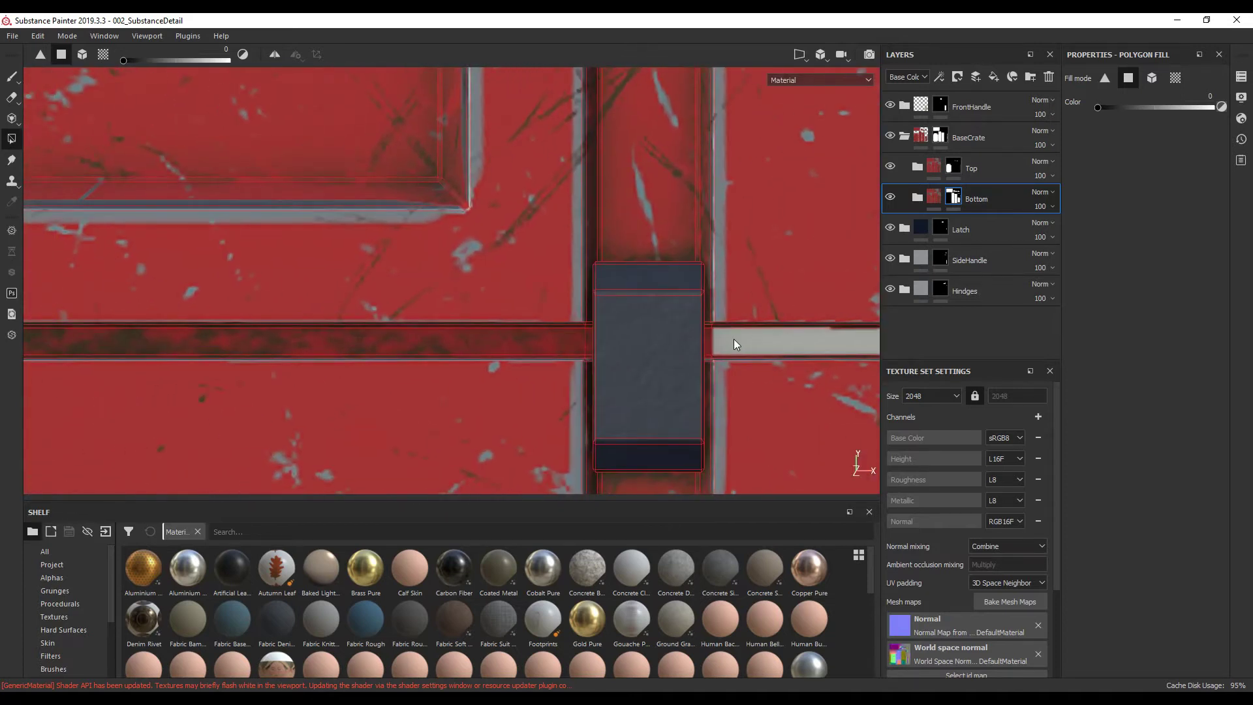
pyautogui.click(264, 347)
pyautogui.keyDown('alt'); pyautogui.moveTo(264, 347); pyautogui.dragTo(433, 364); pyautogui.keyUp('alt')
pyautogui.keyDown('alt'); pyautogui.moveTo(433, 363); pyautogui.dragTo(788, 348, button='middle'); pyautogui.keyUp('alt')
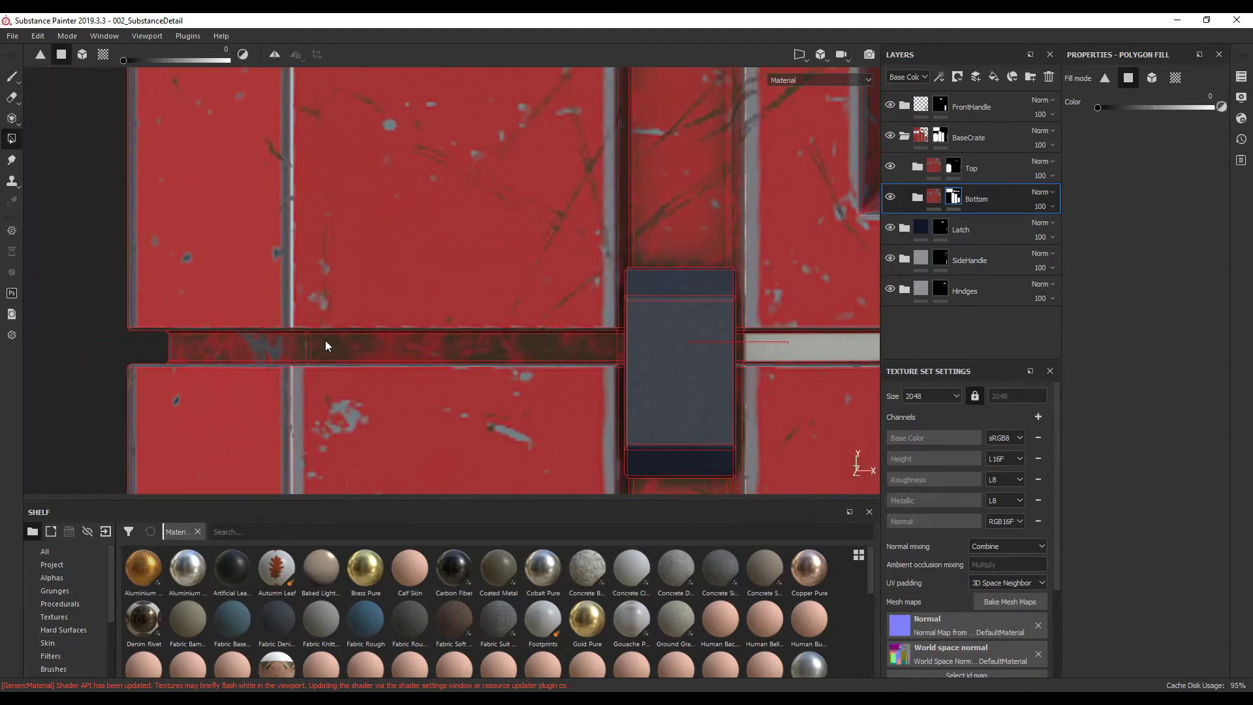
pyautogui.moveTo(387, 346); pyautogui.dragTo(117, 353)
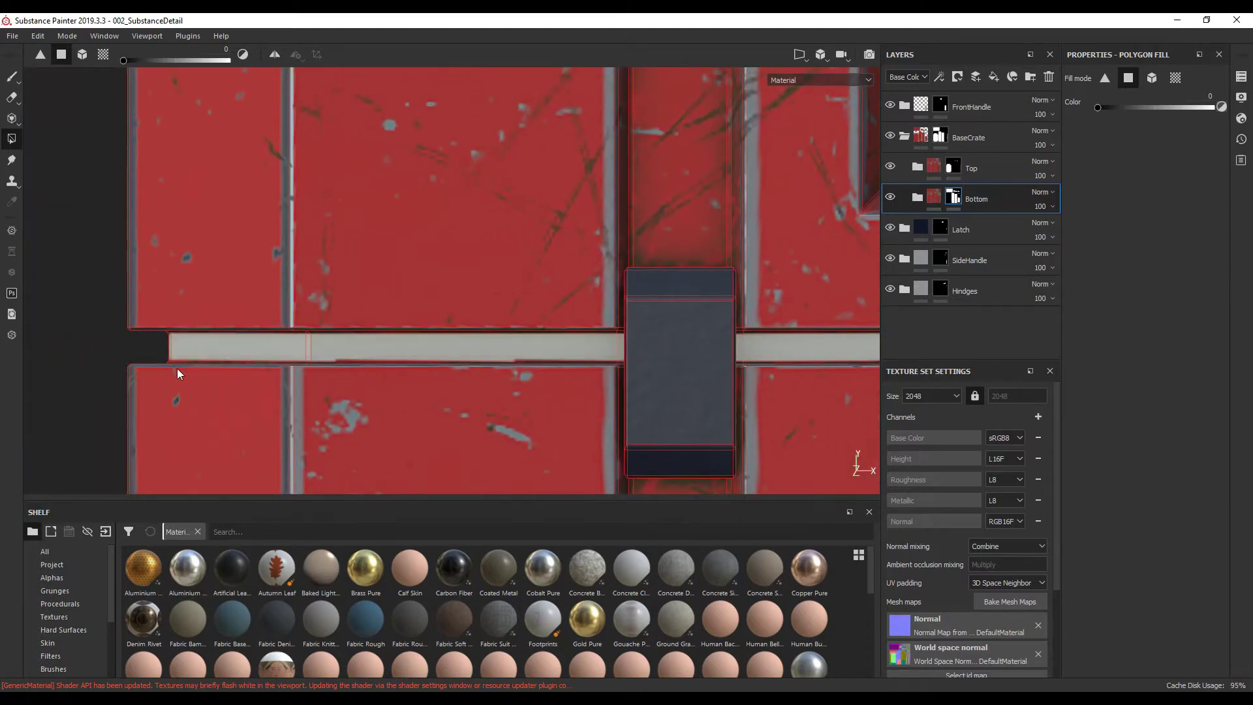
# Remove the seam's lower edge faces at the crate's left corner and outside the left latch from the Bottom mask
pyautogui.keyDown('alt'); pyautogui.moveTo(168, 371); pyautogui.dragTo(509, 363, button='middle'); pyautogui.keyUp('alt')
pyautogui.scroll(5, 448, 359)
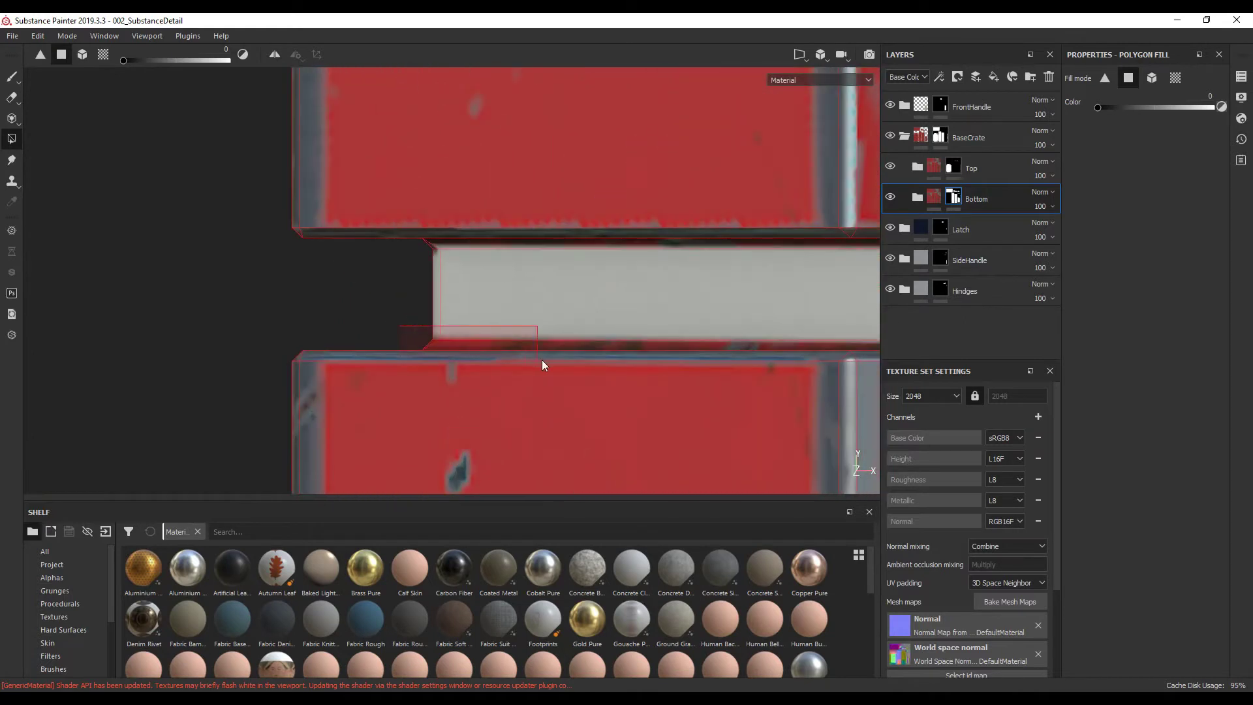
pyautogui.click(542, 360)
pyautogui.click(564, 344)
pyautogui.keyDown('alt'); pyautogui.moveTo(563, 344); pyautogui.dragTo(394, 316, button='middle'); pyautogui.keyUp('alt')
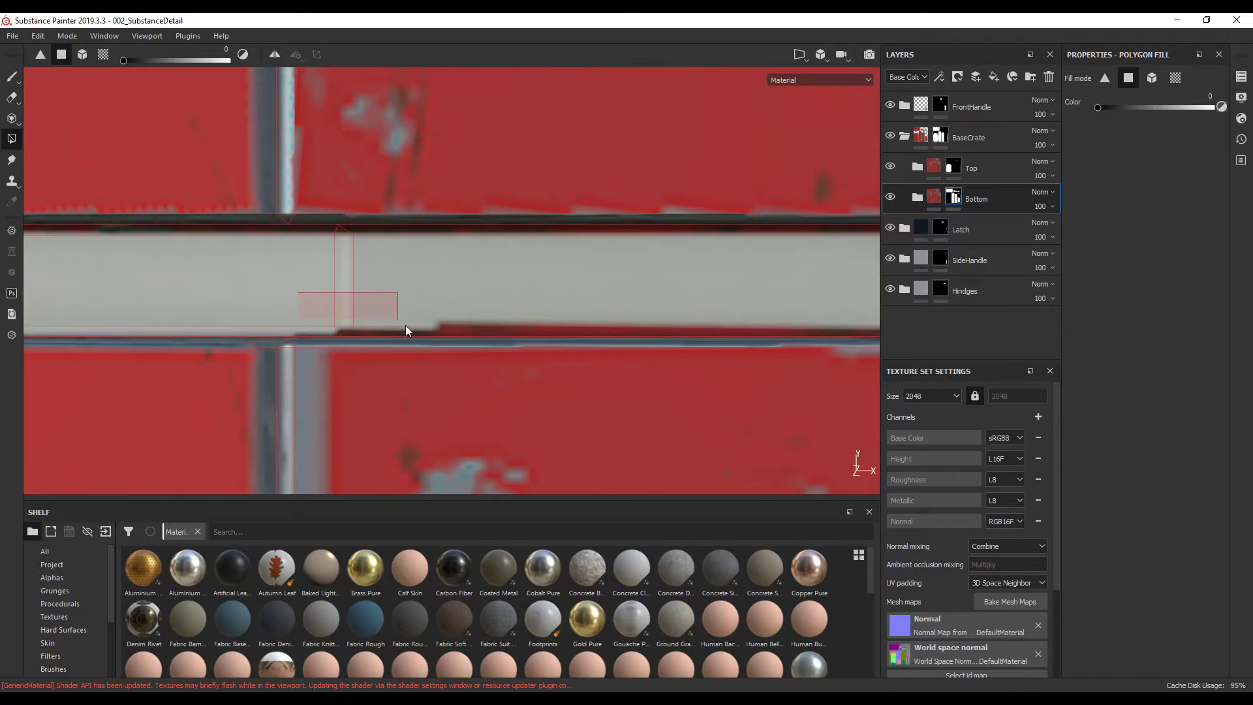
pyautogui.click(409, 329)
pyautogui.scroll(-3, 555, 354)
pyautogui.keyDown('alt'); pyautogui.moveTo(555, 354); pyautogui.dragTo(310, 354, button='middle'); pyautogui.keyUp('alt')
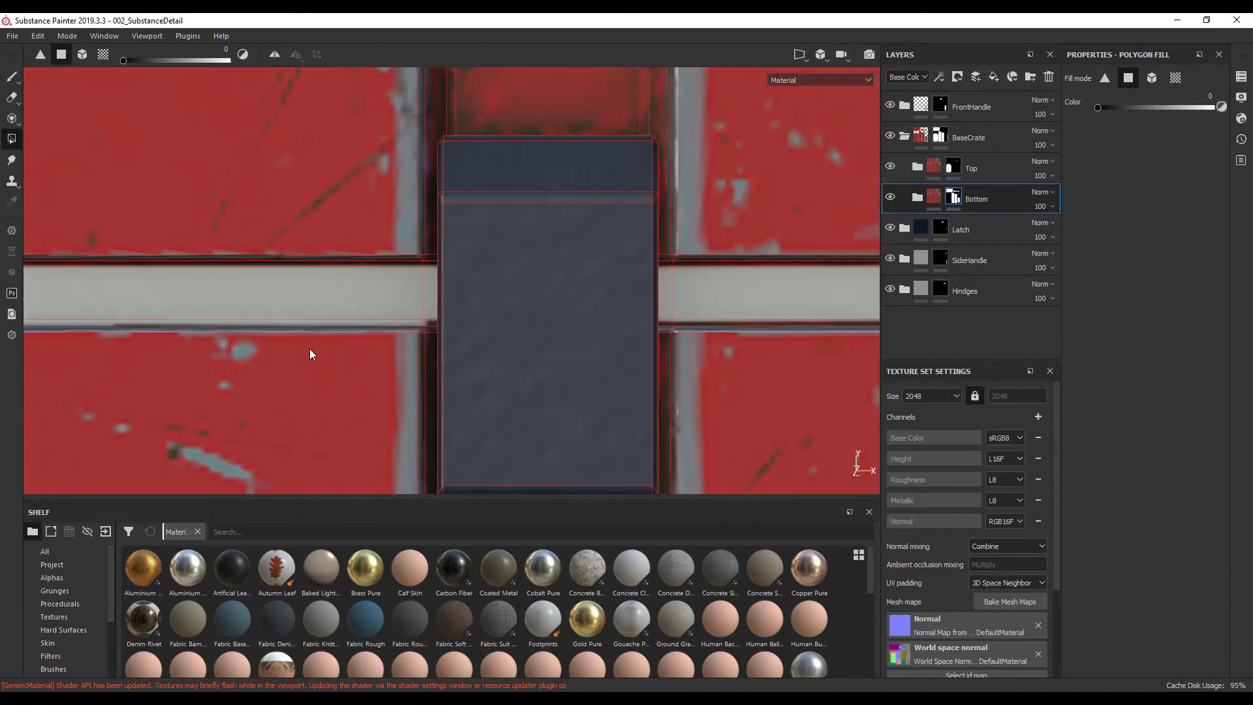
# Remove the seam's remaining lower edge faces from between the latches out to the right corner in the Bottom mask
pyautogui.click(763, 323)
pyautogui.keyDown('alt'); pyautogui.moveTo(744, 333); pyautogui.dragTo(238, 344, button='middle'); pyautogui.keyUp('alt')
pyautogui.scroll(2, 656, 338)
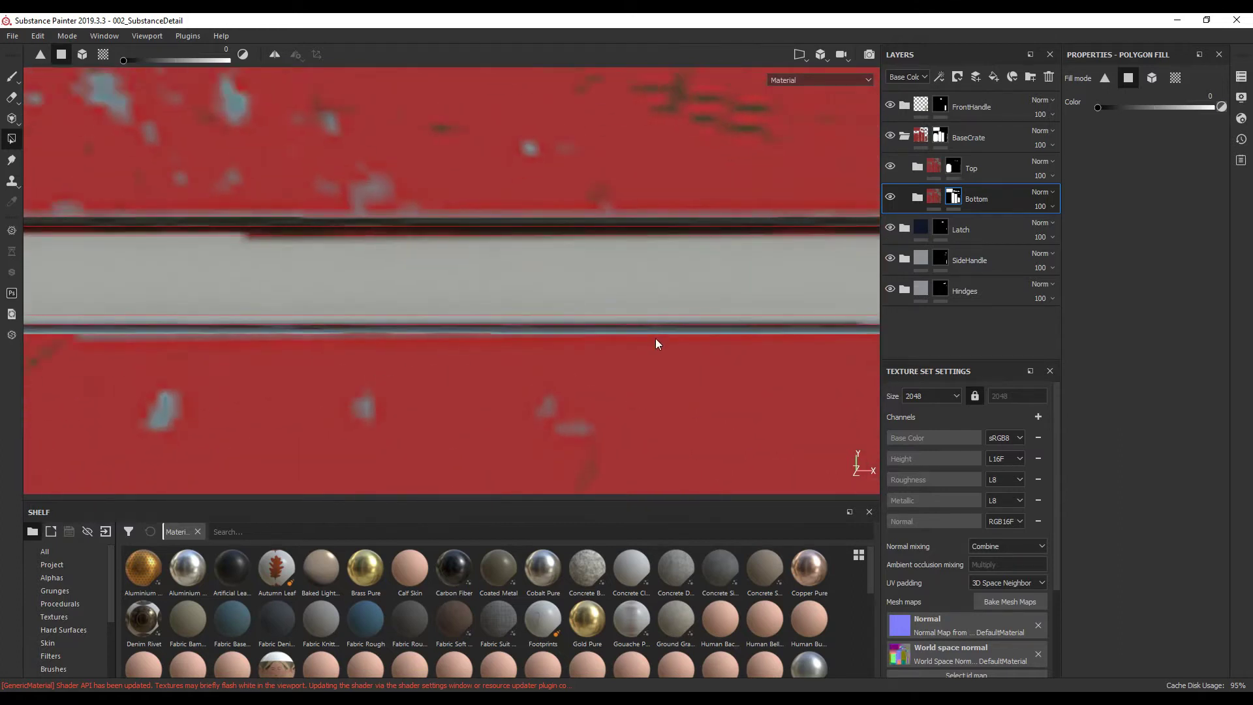
pyautogui.scroll(-2, 655, 338)
pyautogui.scroll(-3, 416, 346)
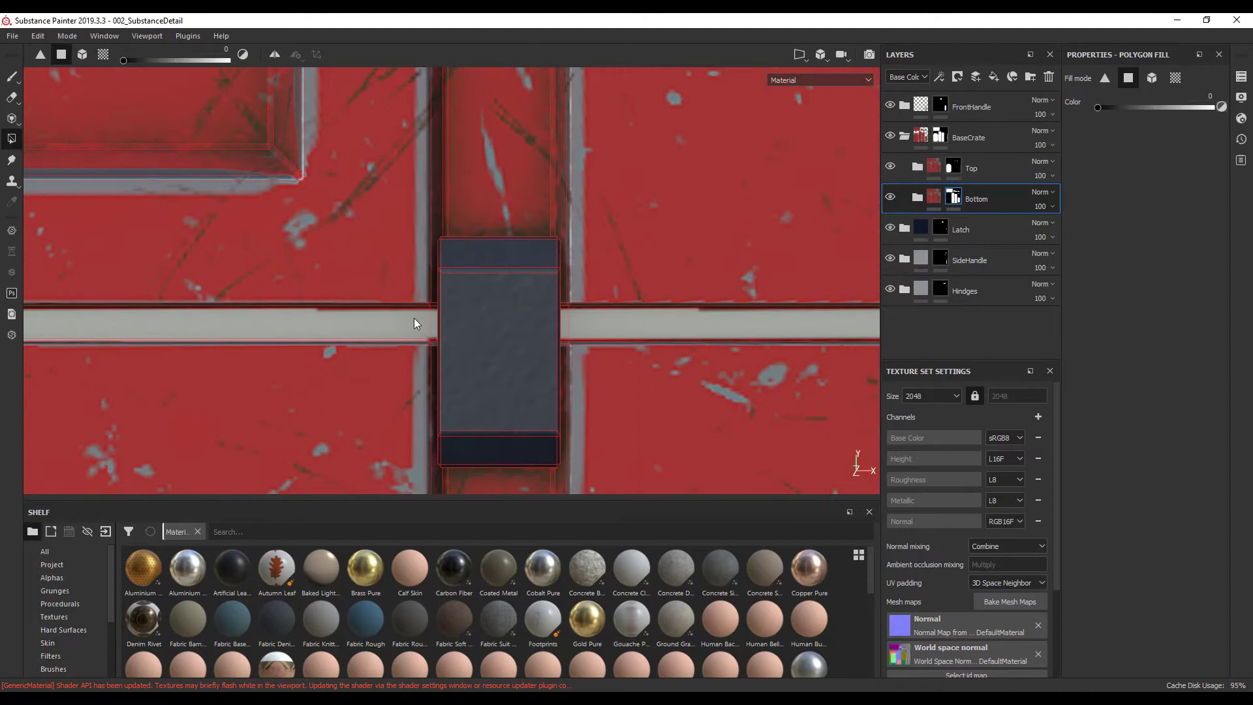
pyautogui.keyDown('alt'); pyautogui.moveTo(415, 323); pyautogui.dragTo(322, 340, button='middle'); pyautogui.keyUp('alt')
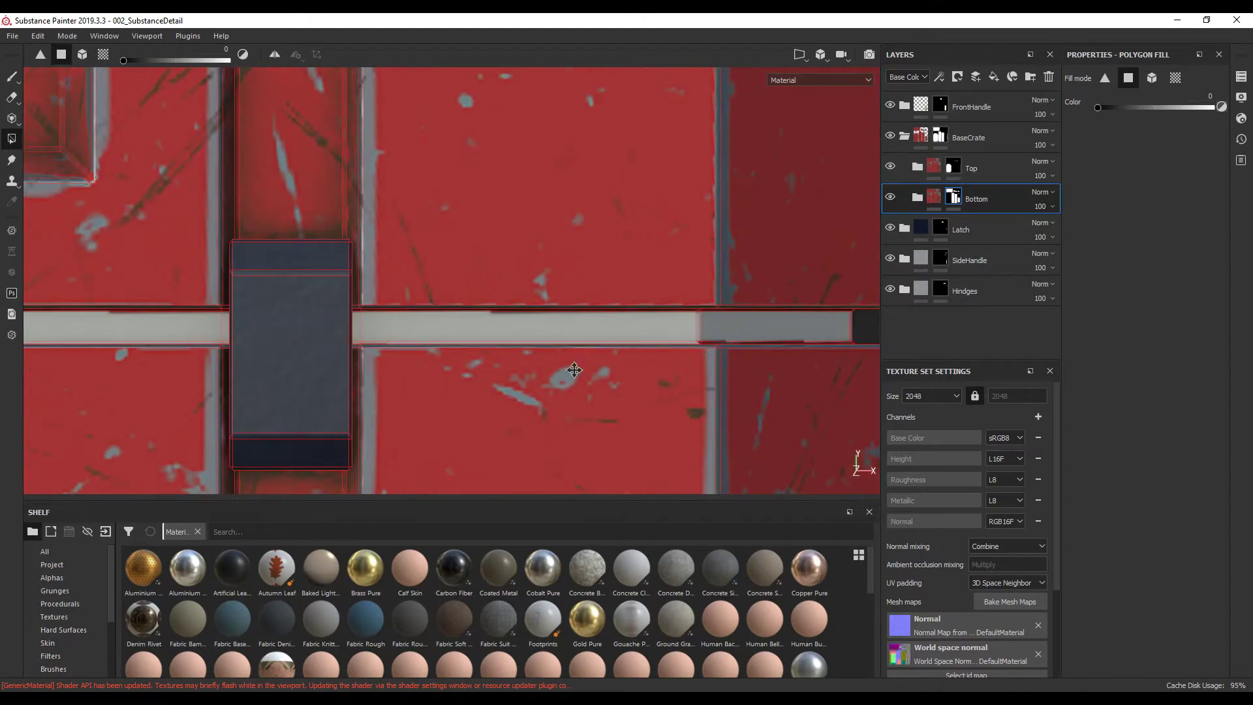
pyautogui.scroll(4, 416, 343)
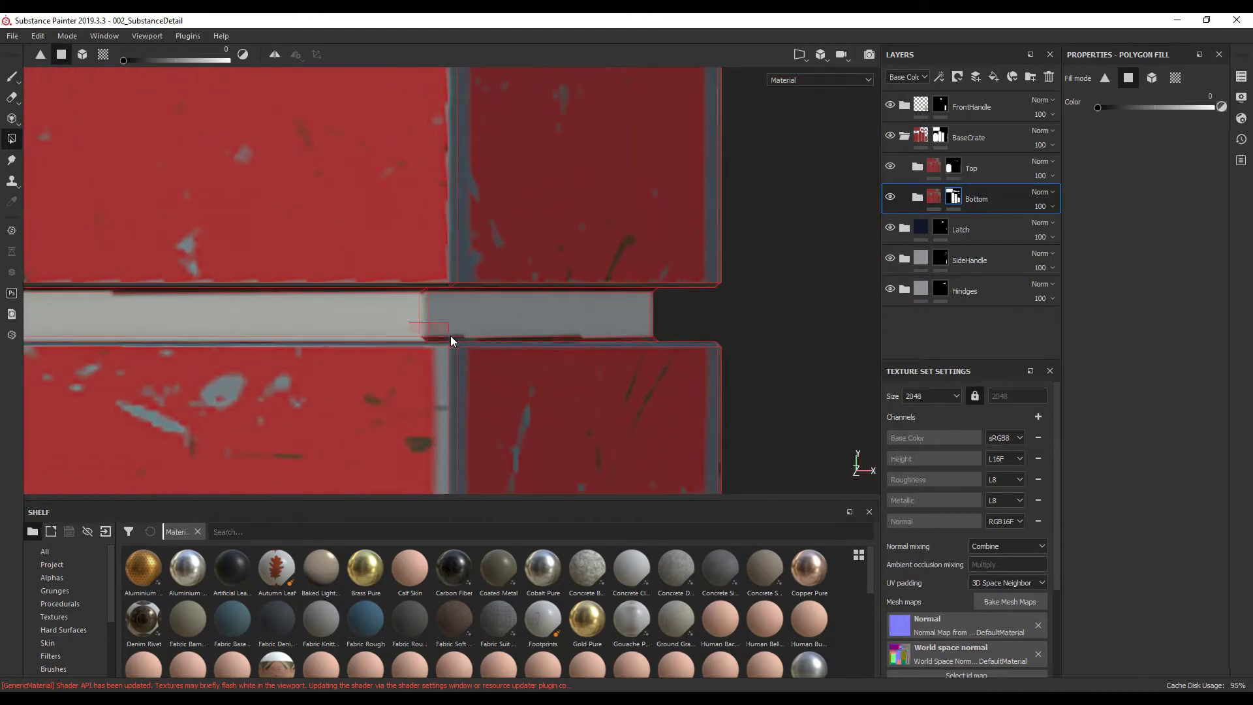
pyautogui.scroll(-3, 679, 352)
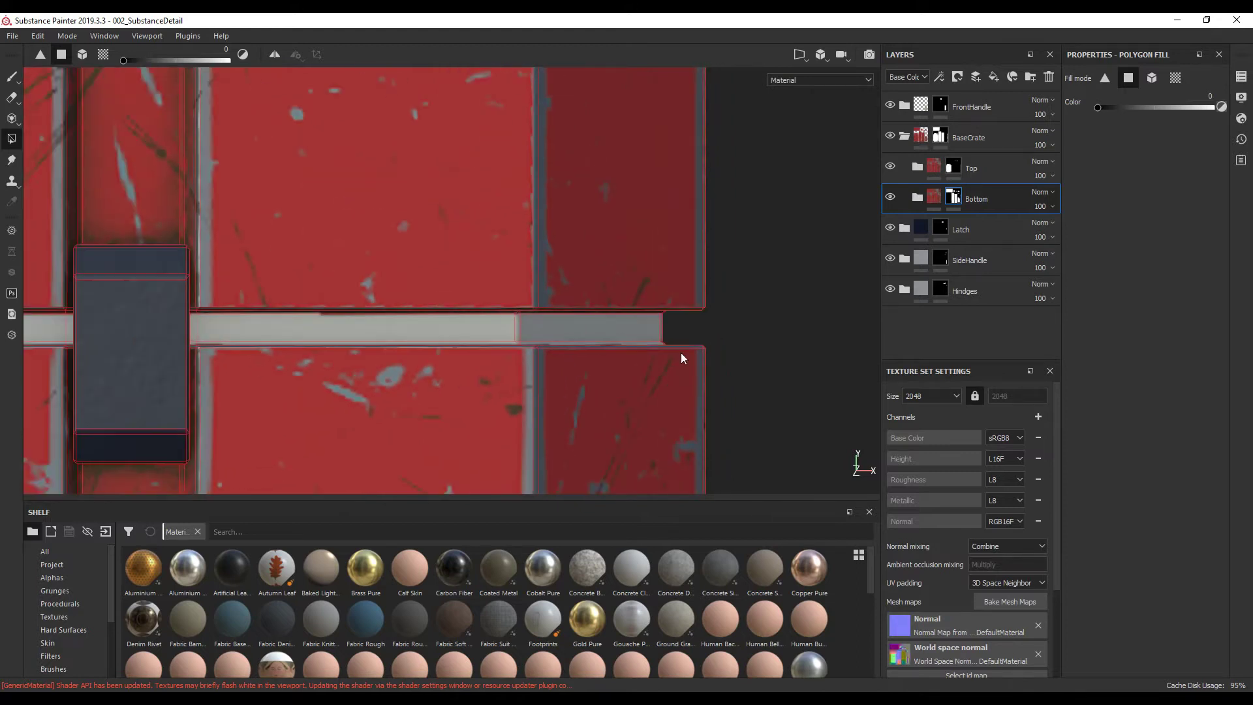
pyautogui.scroll(5, 540, 341)
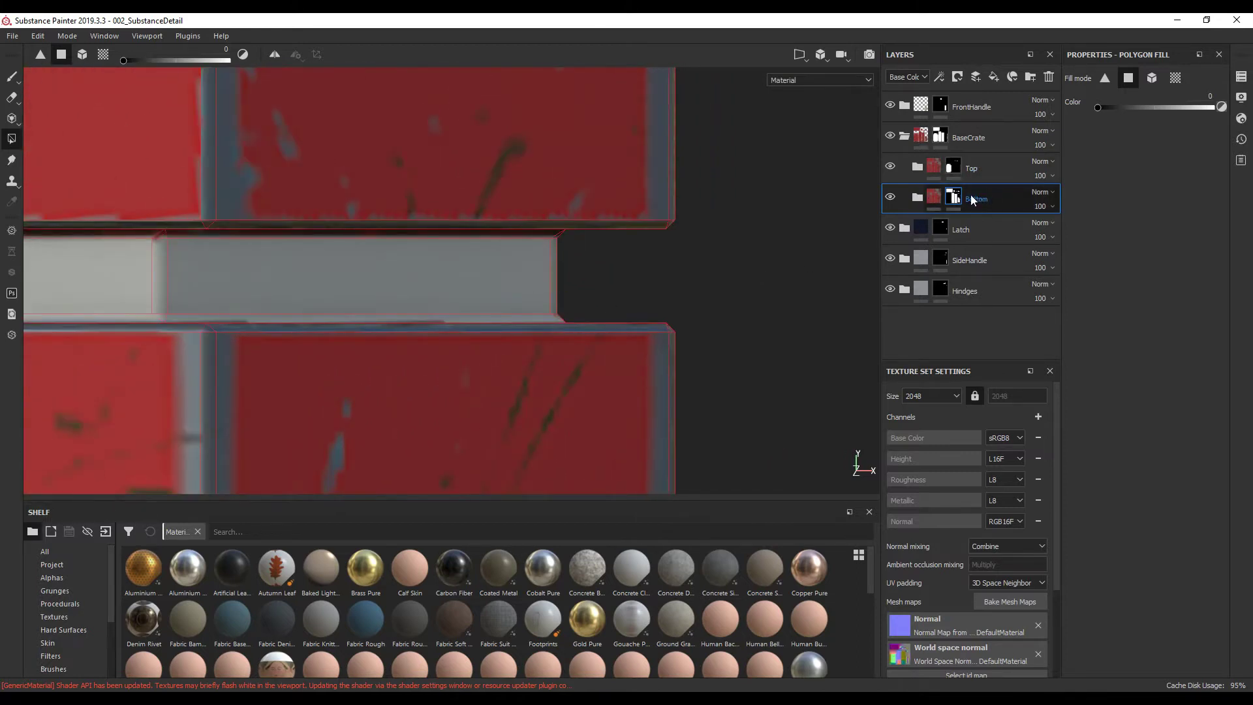
# Select the Top folder's mask and remove the seam's upper edge faces along the crate's front with fill color 0
pyautogui.click(955, 169)
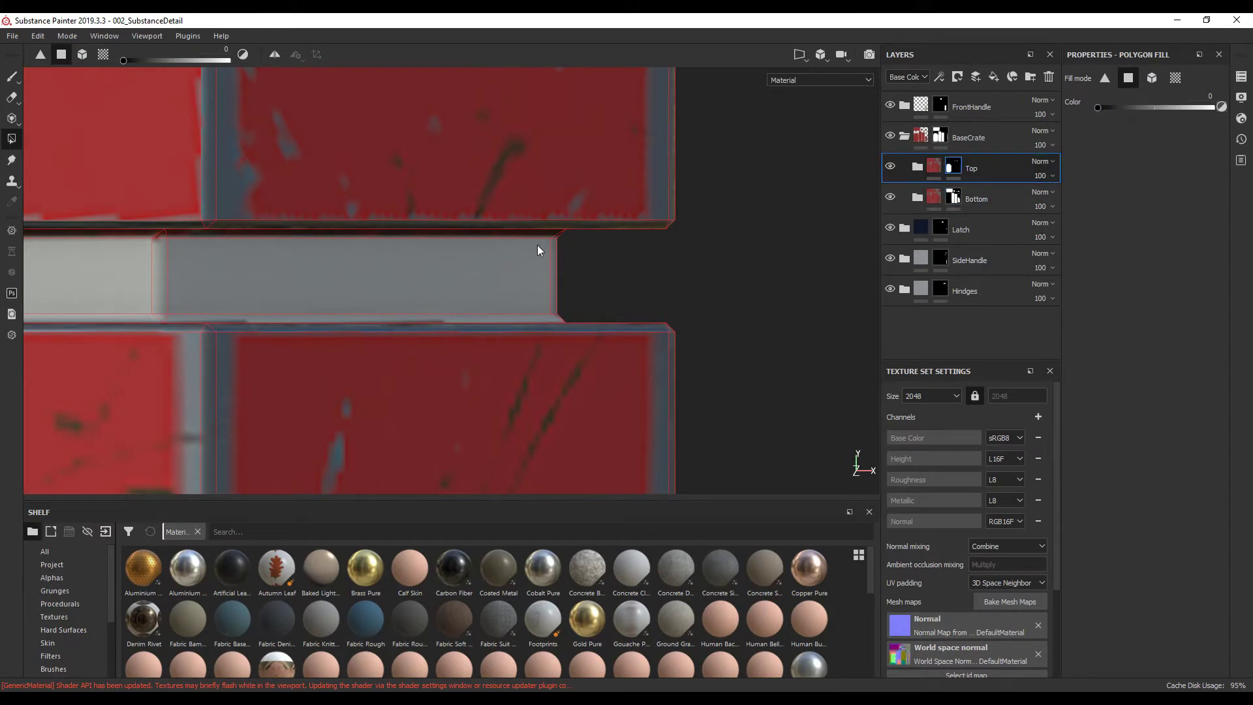
pyautogui.moveTo(593, 276); pyautogui.dragTo(622, 275, button='middle')
pyautogui.moveTo(524, 266); pyautogui.dragTo(726, 307, button='middle')
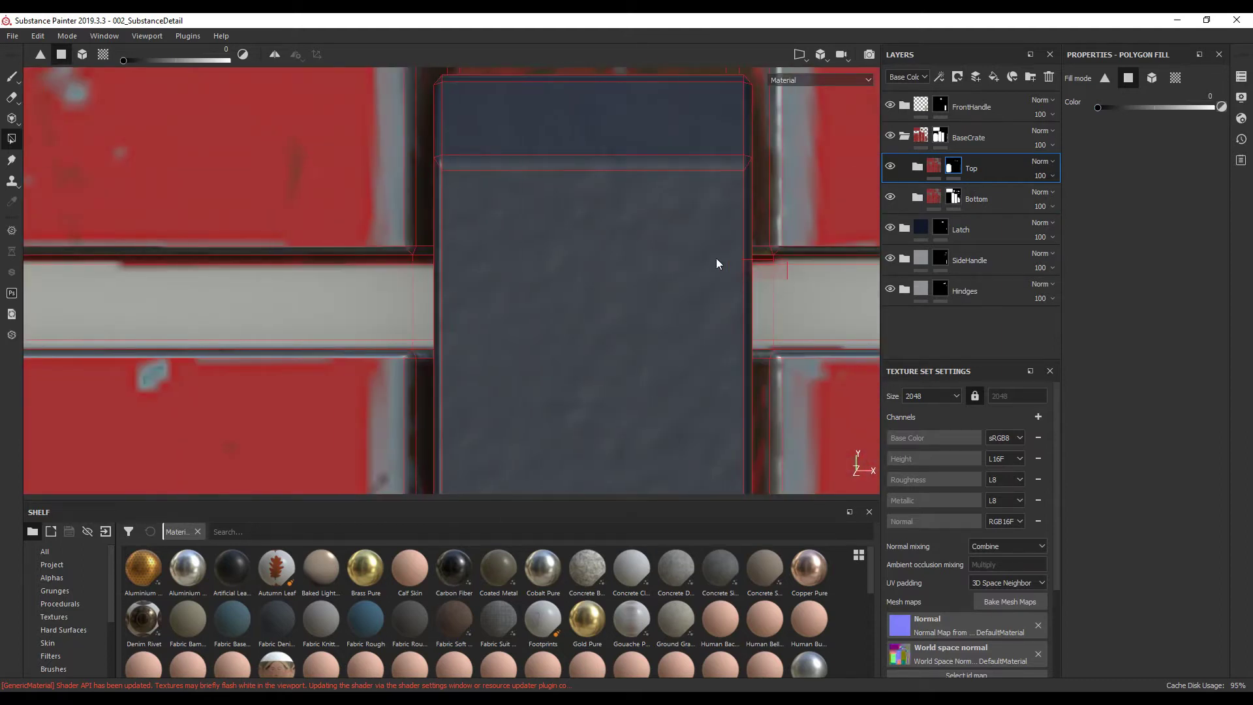
pyautogui.moveTo(204, 262); pyautogui.dragTo(784, 335, button='middle')
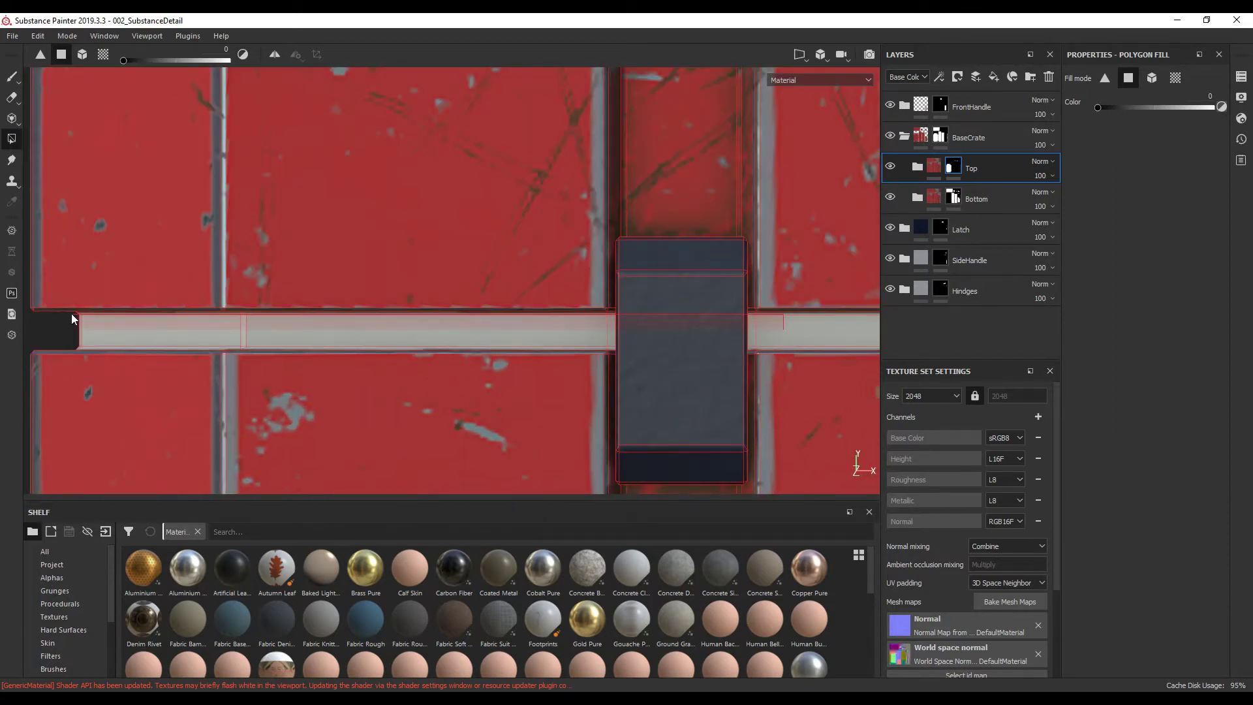
pyautogui.scroll(-6, 606, 369)
pyautogui.moveTo(607, 371); pyautogui.dragTo(410, 345, button='middle')
# Switch the viewport to perspective view and examine the seam around the crate's front and side
pyautogui.press('f')
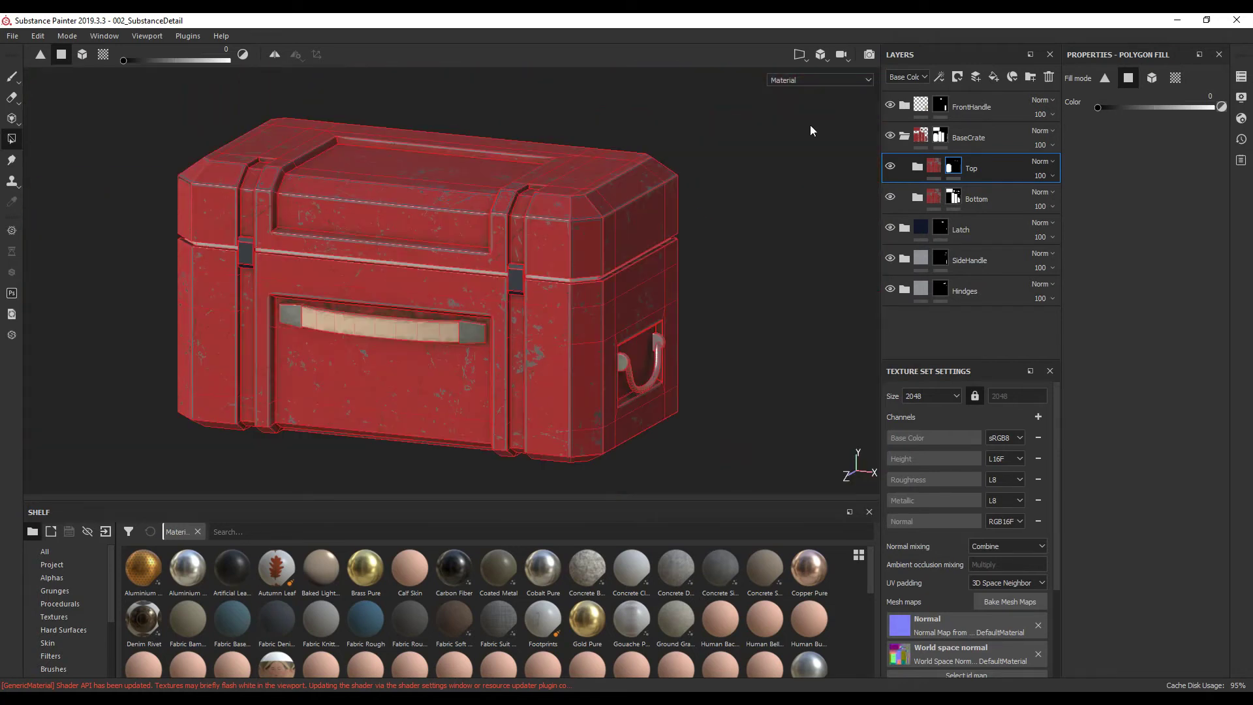
pyautogui.click(822, 58)
pyautogui.click(865, 74)
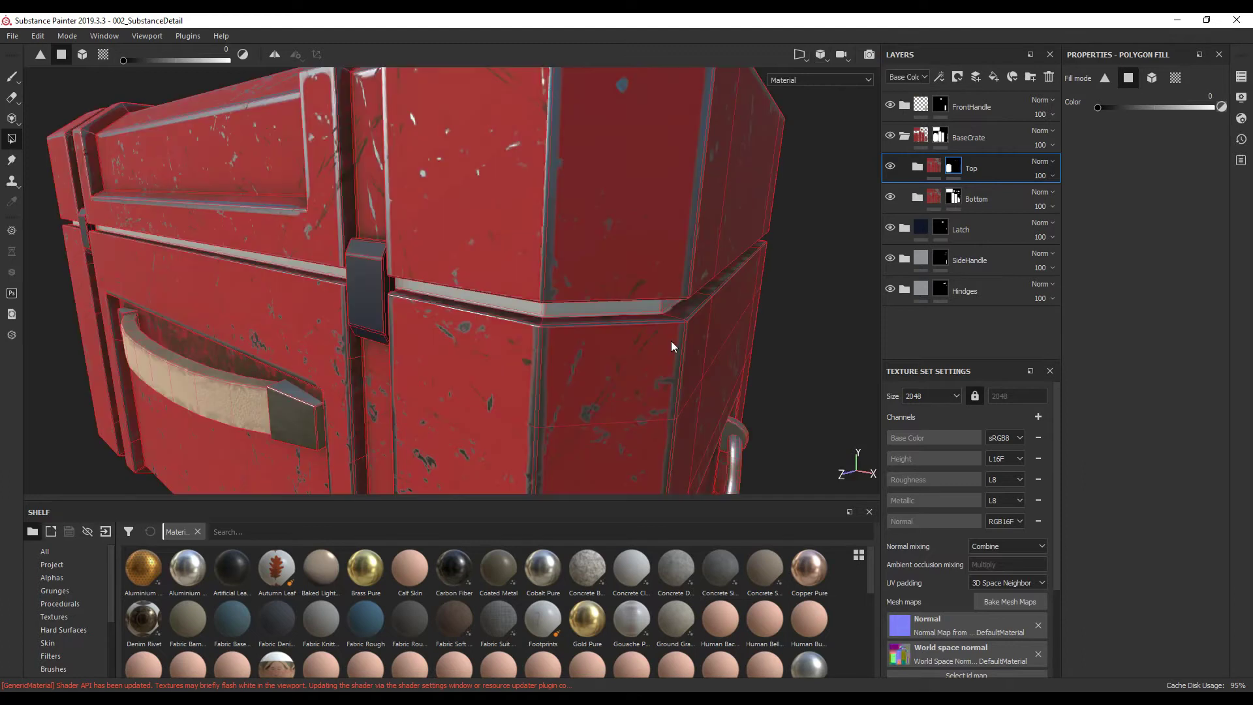
pyautogui.press('f')
pyautogui.click(821, 55)
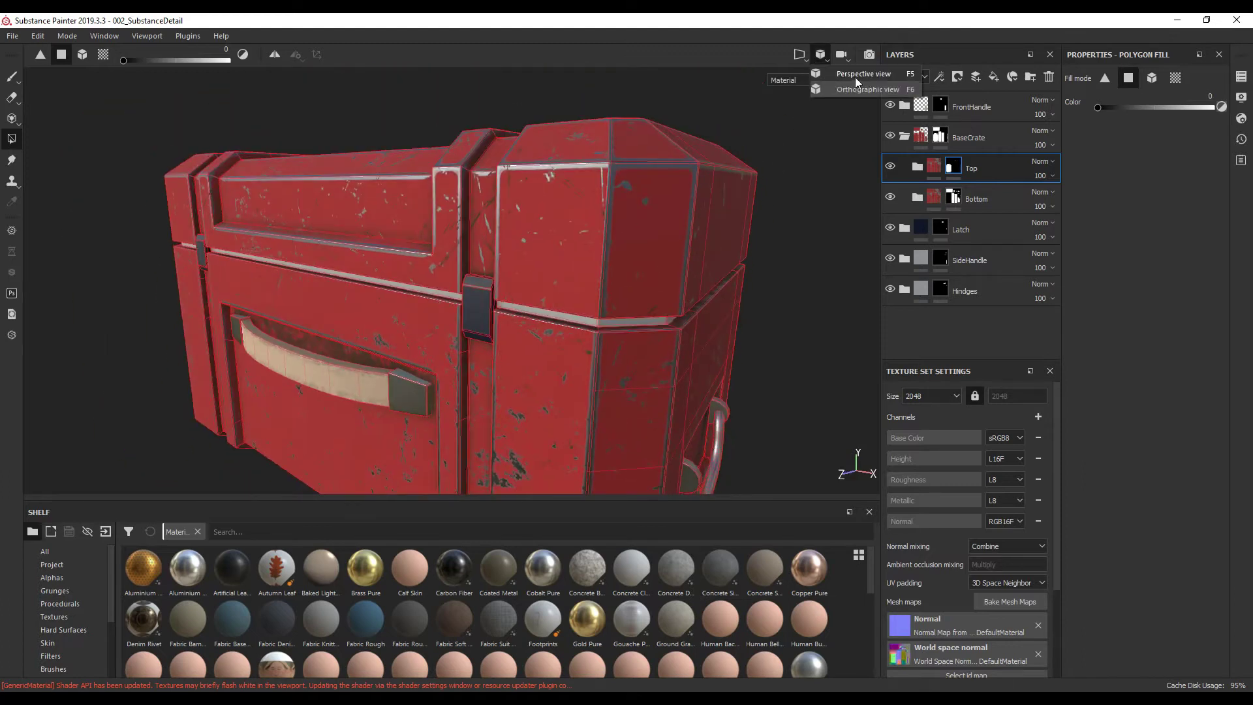
pyautogui.keyDown('alt'); pyautogui.moveTo(727, 345); pyautogui.dragTo(577, 314); pyautogui.keyUp('alt')
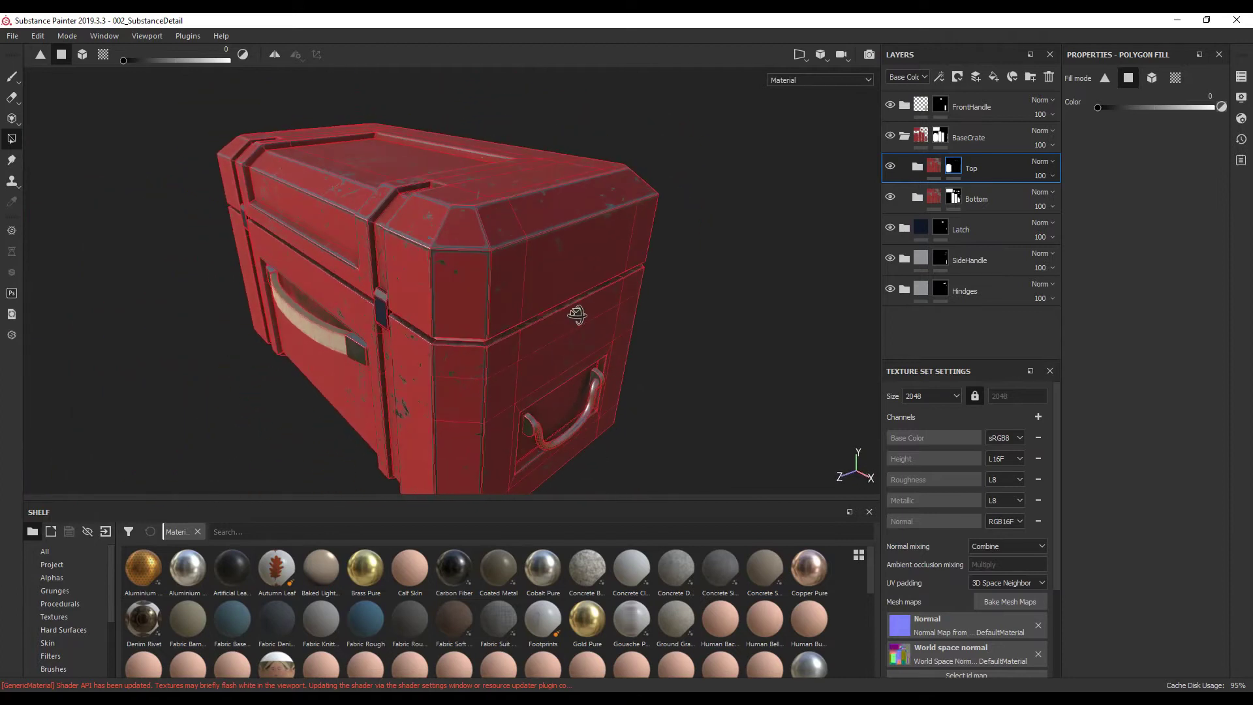
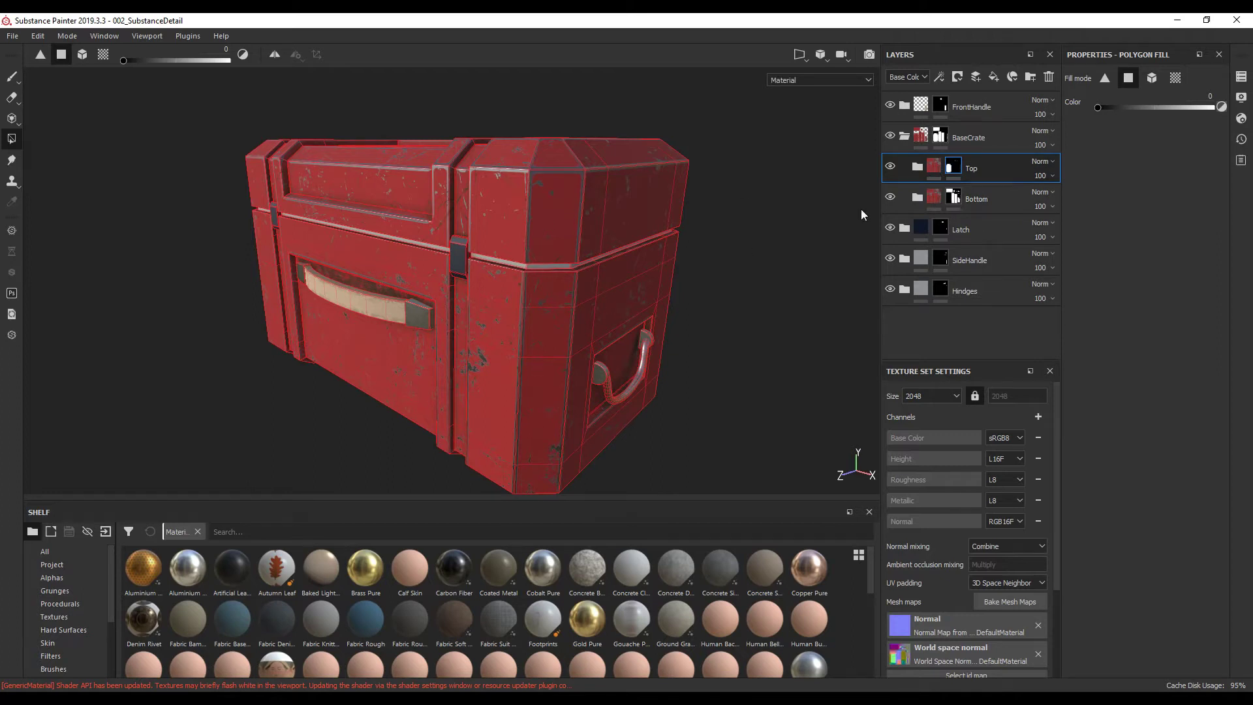
# Expand the Top folder and set its Metal layer's base color to dark neutral grey (R 0.108, G 0.109, B 0.110)
pyautogui.click(935, 167)
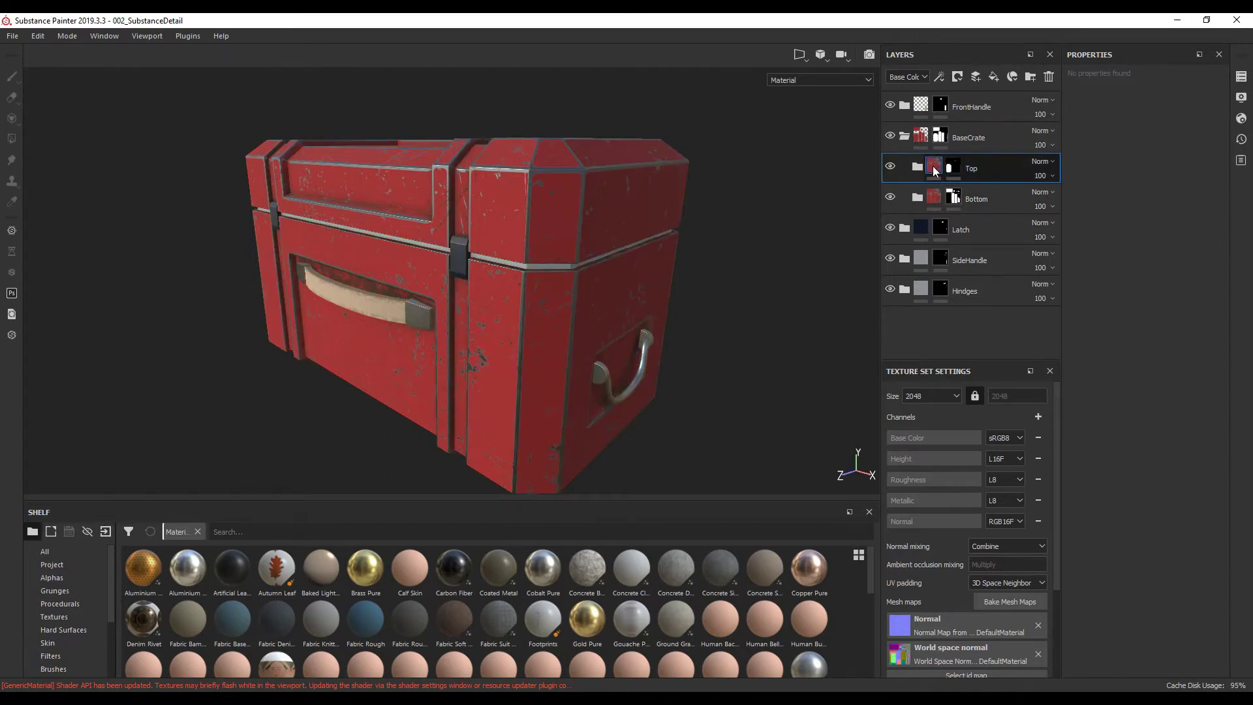
pyautogui.click(917, 167)
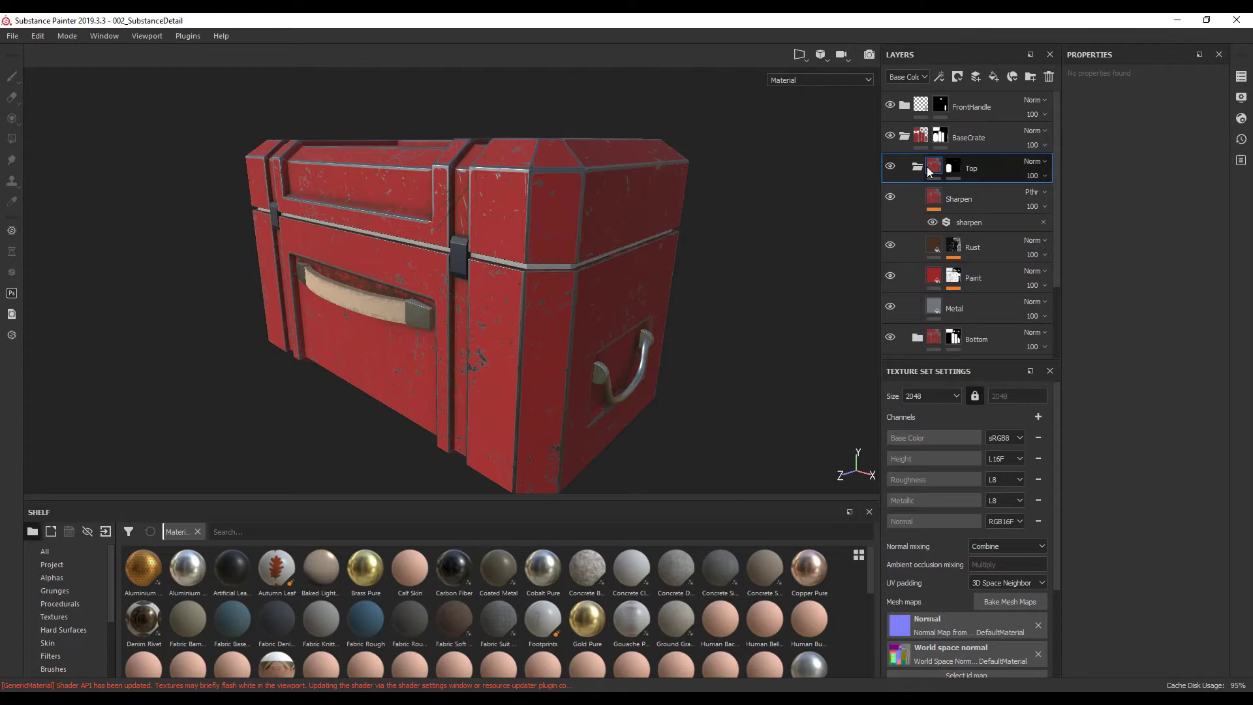
pyautogui.scroll(-2, 951, 225)
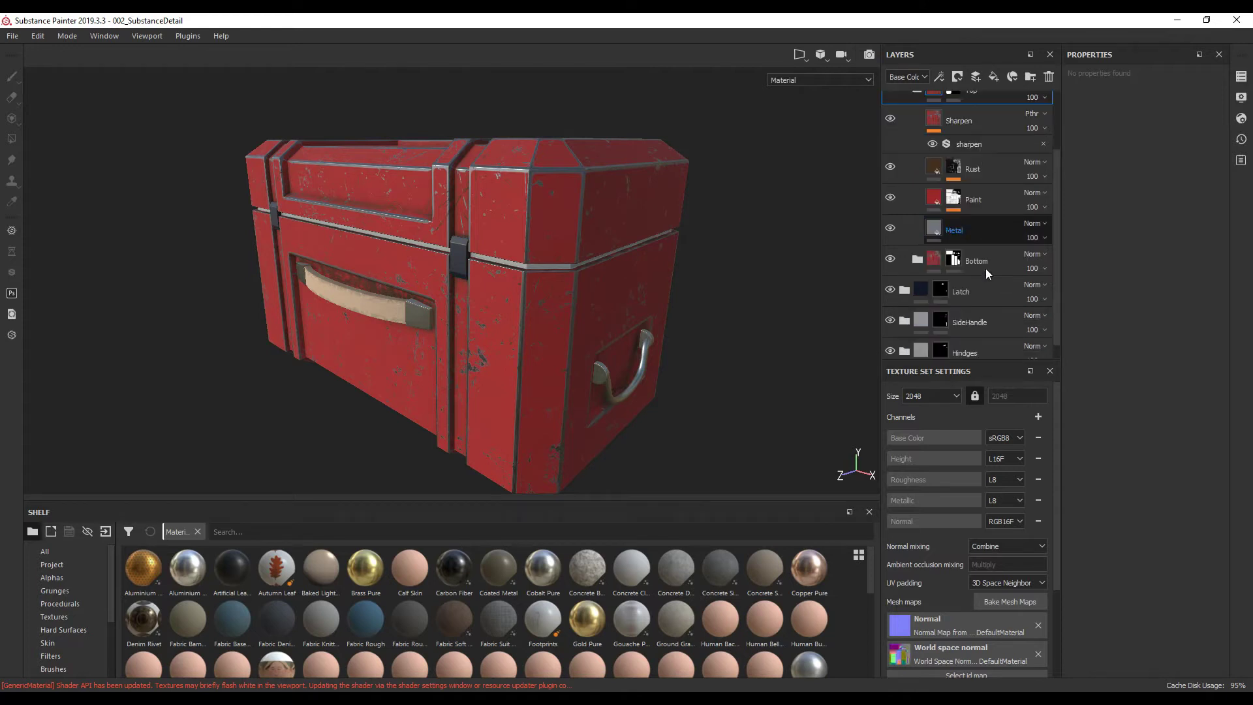
pyautogui.scroll(1, 985, 268)
pyautogui.click(989, 243)
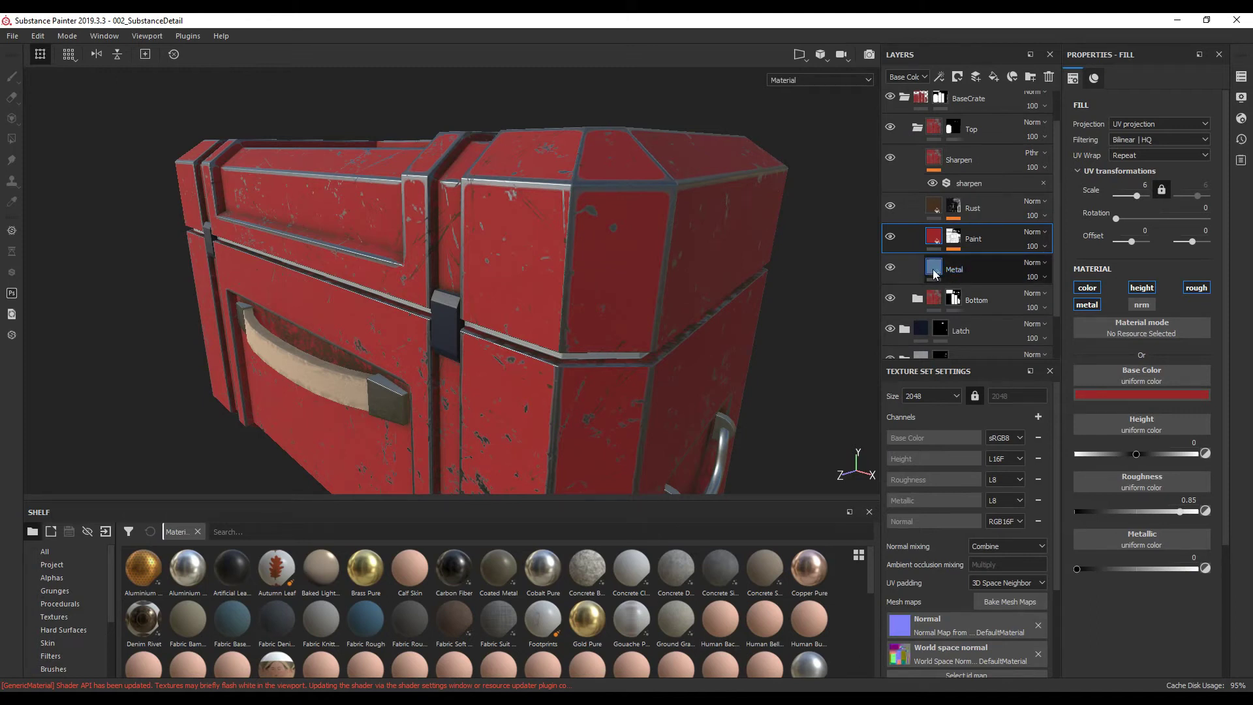
pyautogui.click(938, 273)
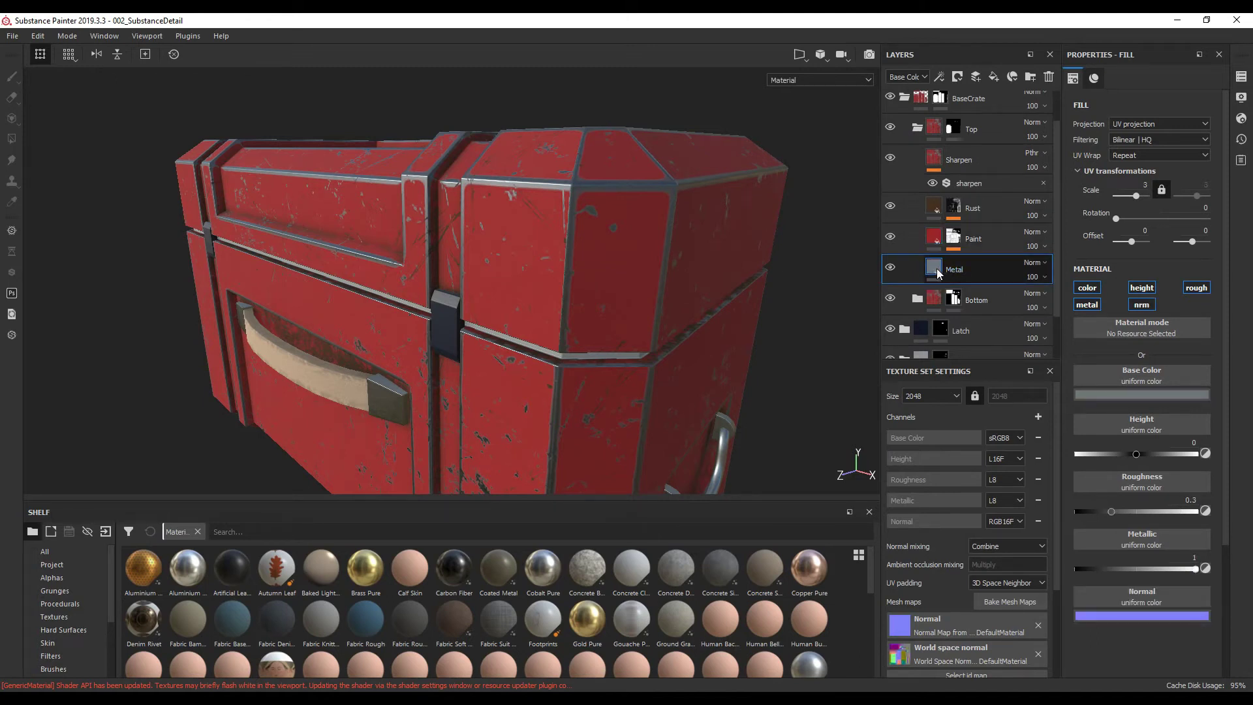
pyautogui.click(1139, 396)
pyautogui.moveTo(1082, 480); pyautogui.dragTo(1075, 490)
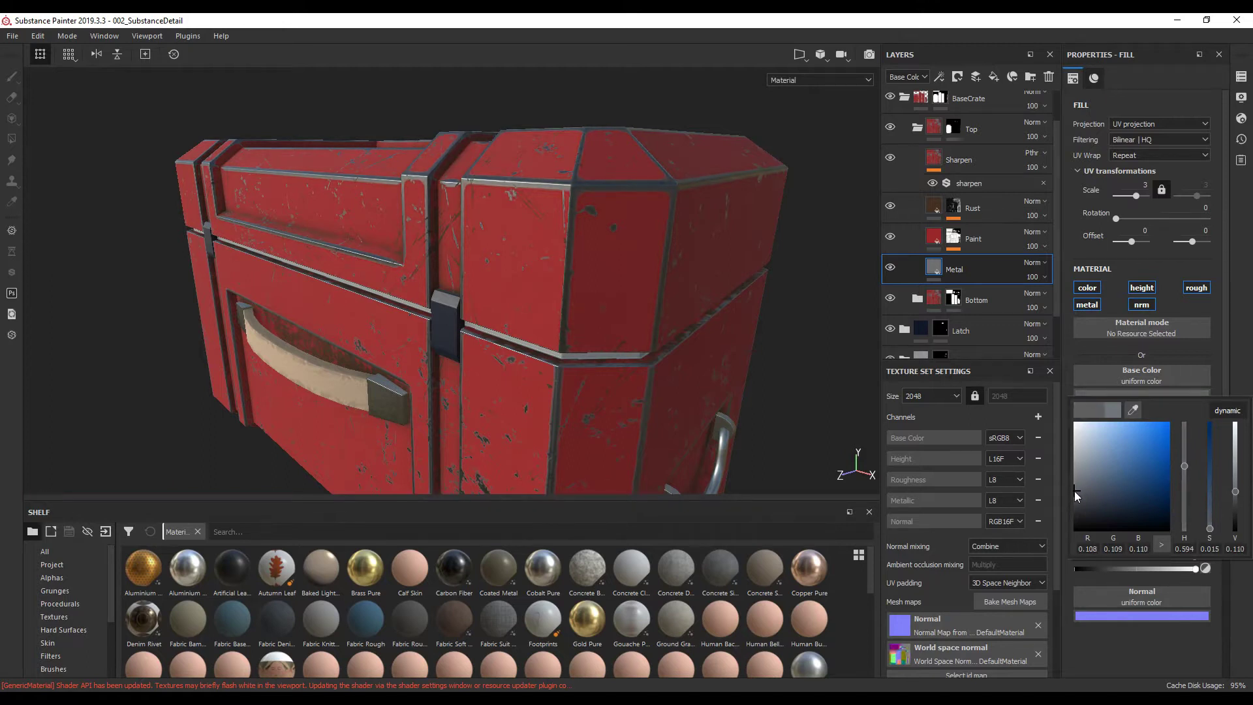
pyautogui.click(963, 272)
# Expand the Bottom folder and match its Metal layer's base color to the Top folder's Metal layer with the color picker
pyautogui.scroll(1, 990, 306)
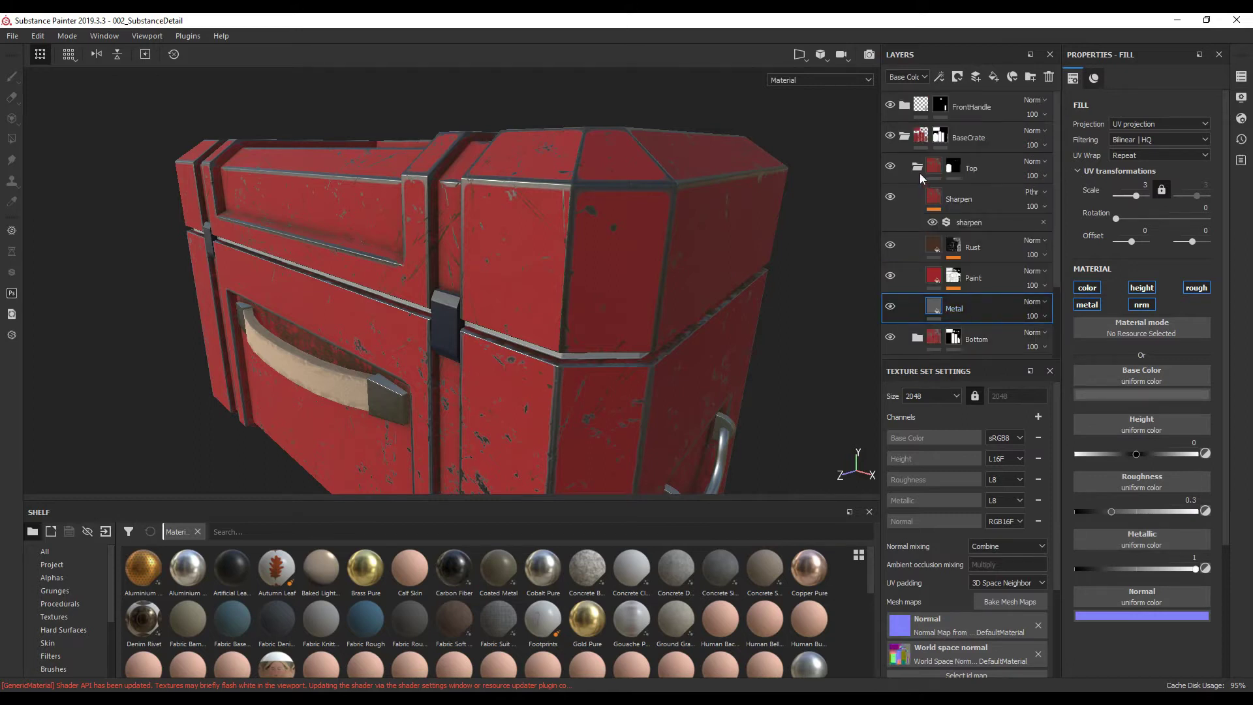
pyautogui.scroll(-2, 990, 268)
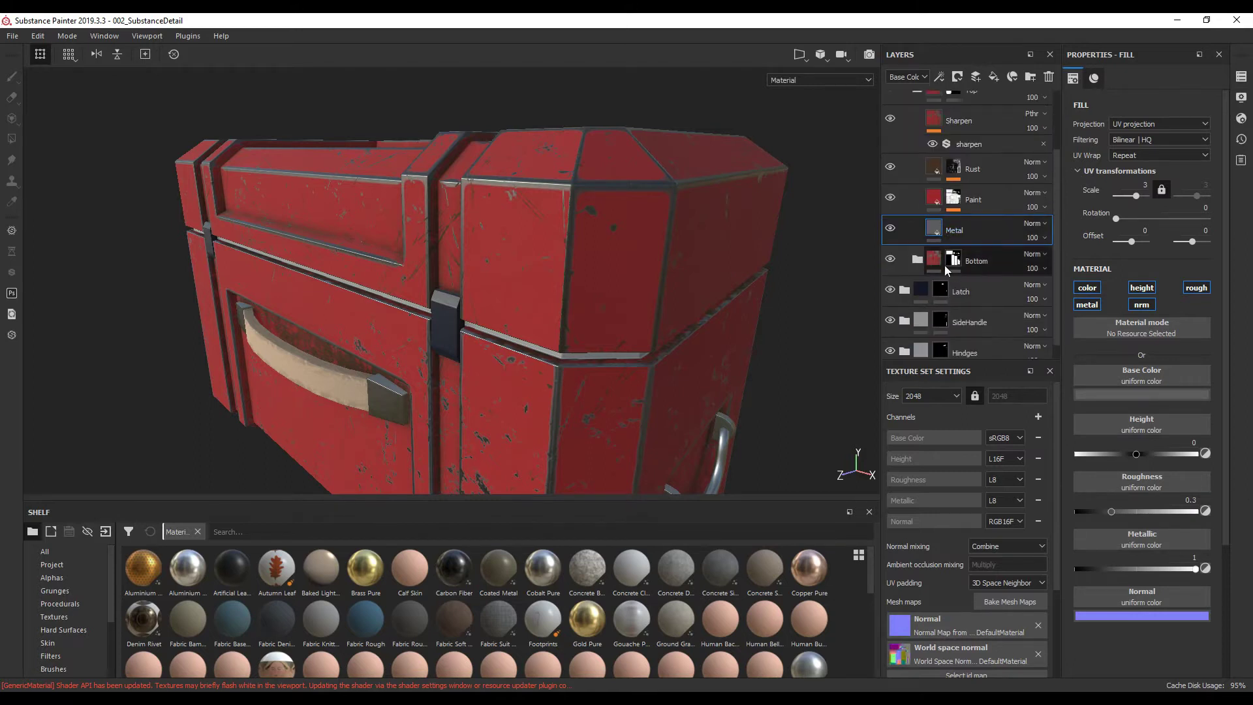
pyautogui.click(917, 259)
pyautogui.scroll(-2, 998, 294)
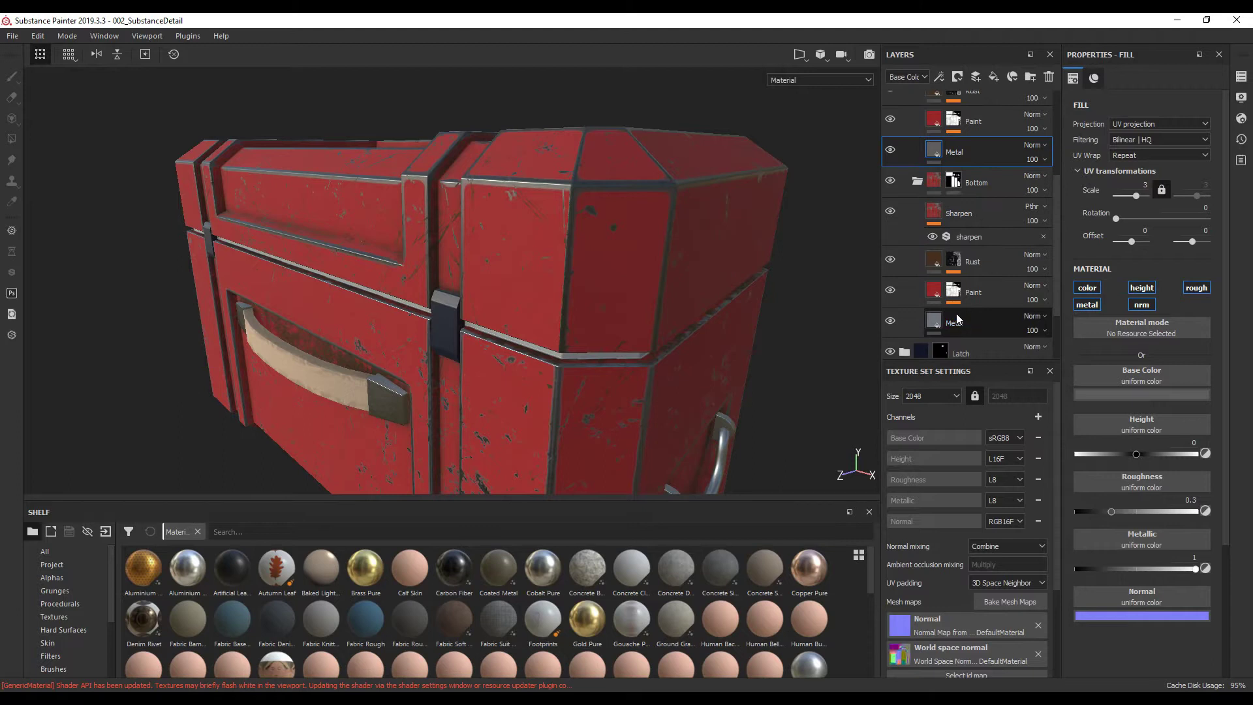
pyautogui.scroll(1, 953, 300)
pyautogui.scroll(-1, 940, 262)
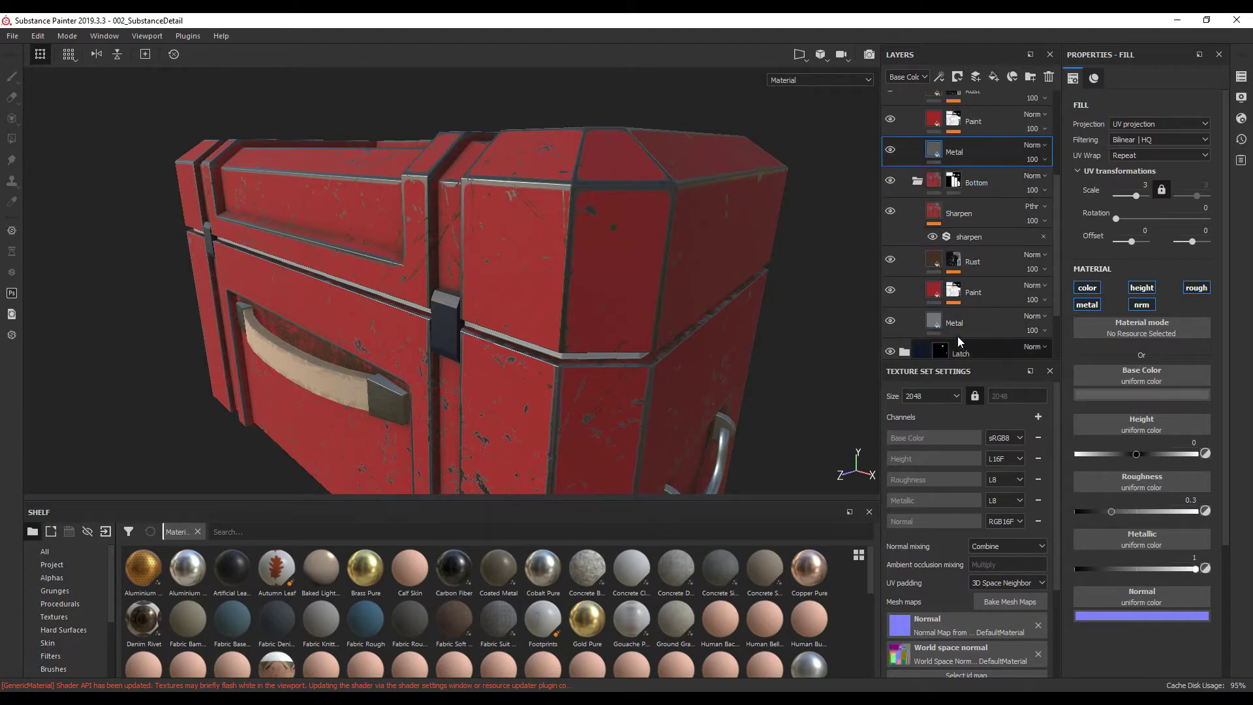
pyautogui.click(975, 325)
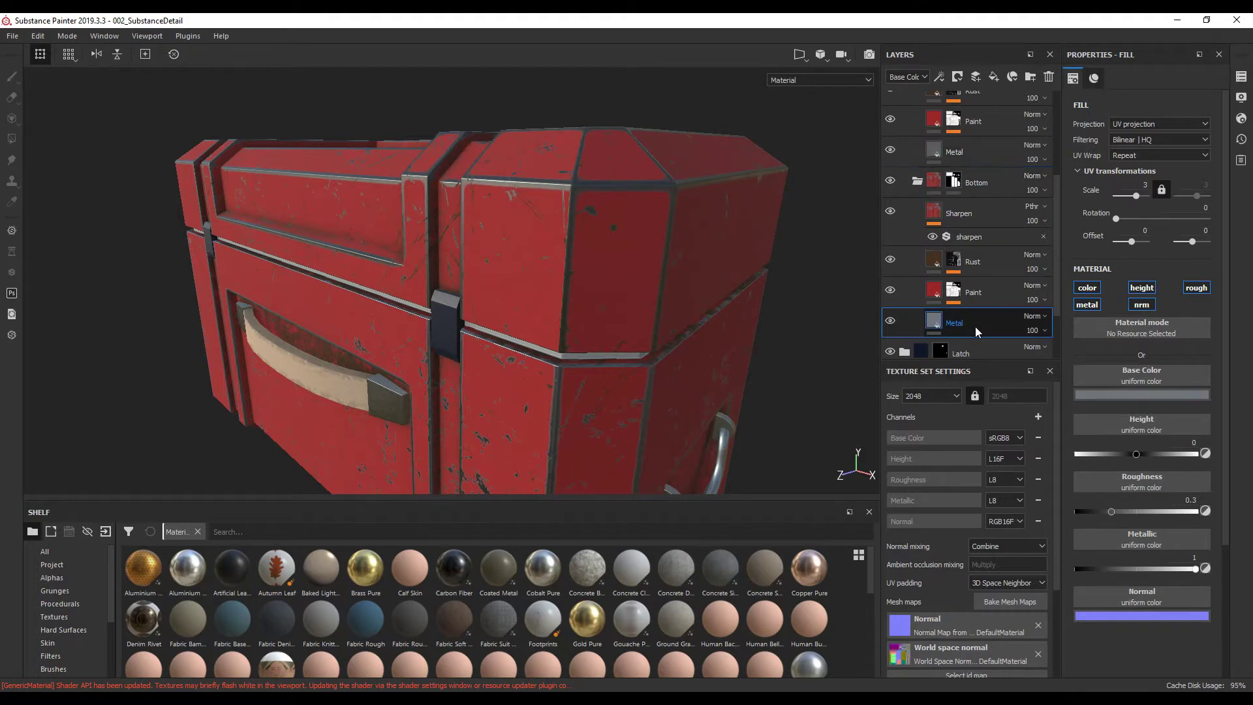
pyautogui.click(1139, 395)
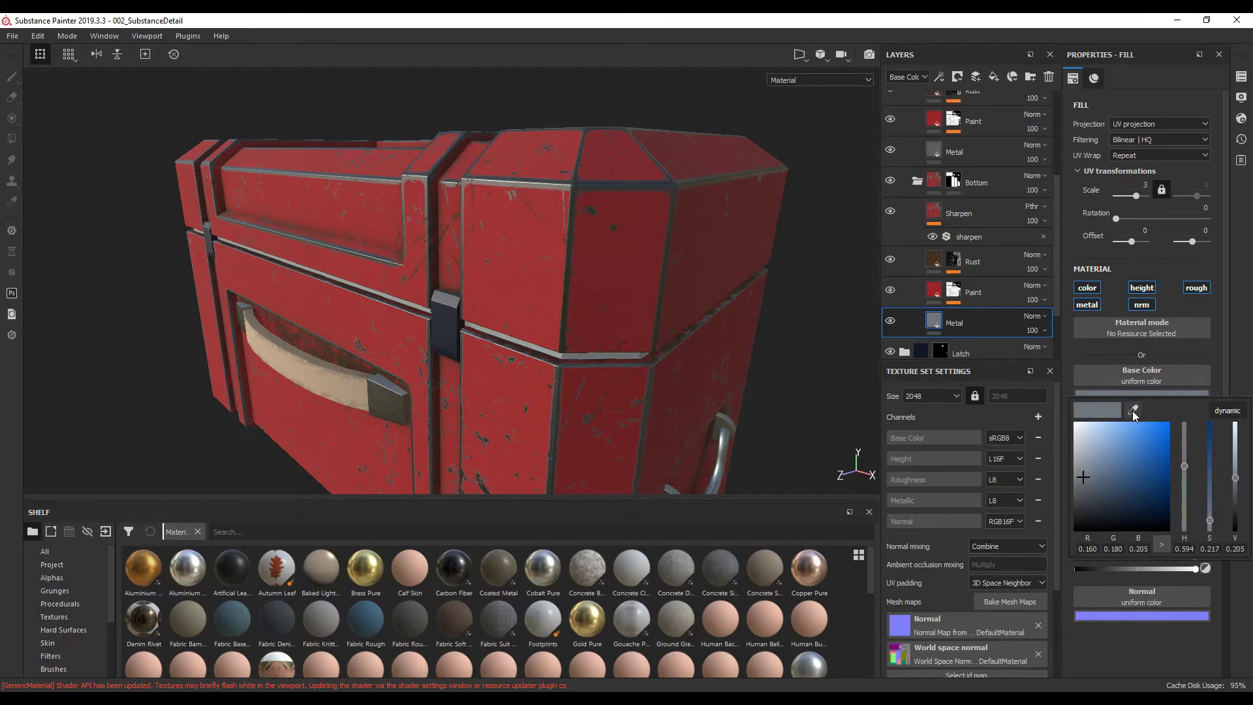
pyautogui.moveTo(1134, 415); pyautogui.dragTo(934, 145)
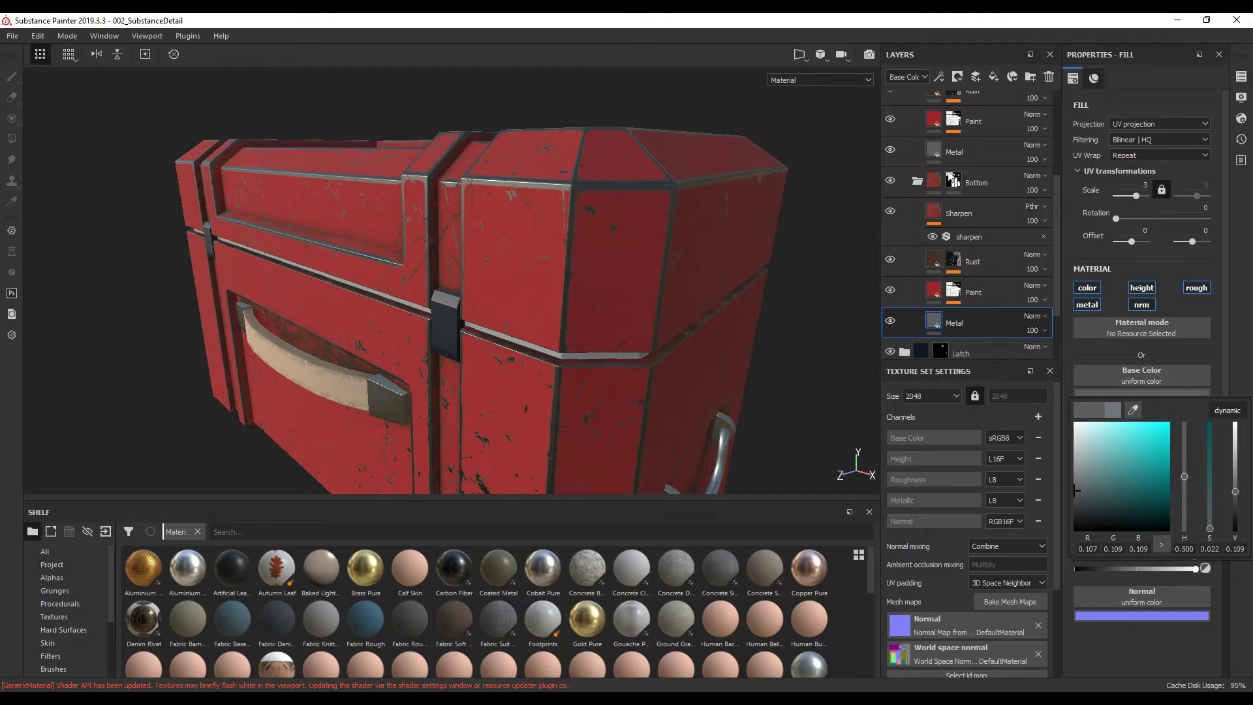
# Collapse the Bottom folder and set the Top folder's Paint base color to blue (R 0.003, G 0.179, B 0.399)
pyautogui.click(974, 159)
pyautogui.click(974, 159)
pyautogui.click(918, 183)
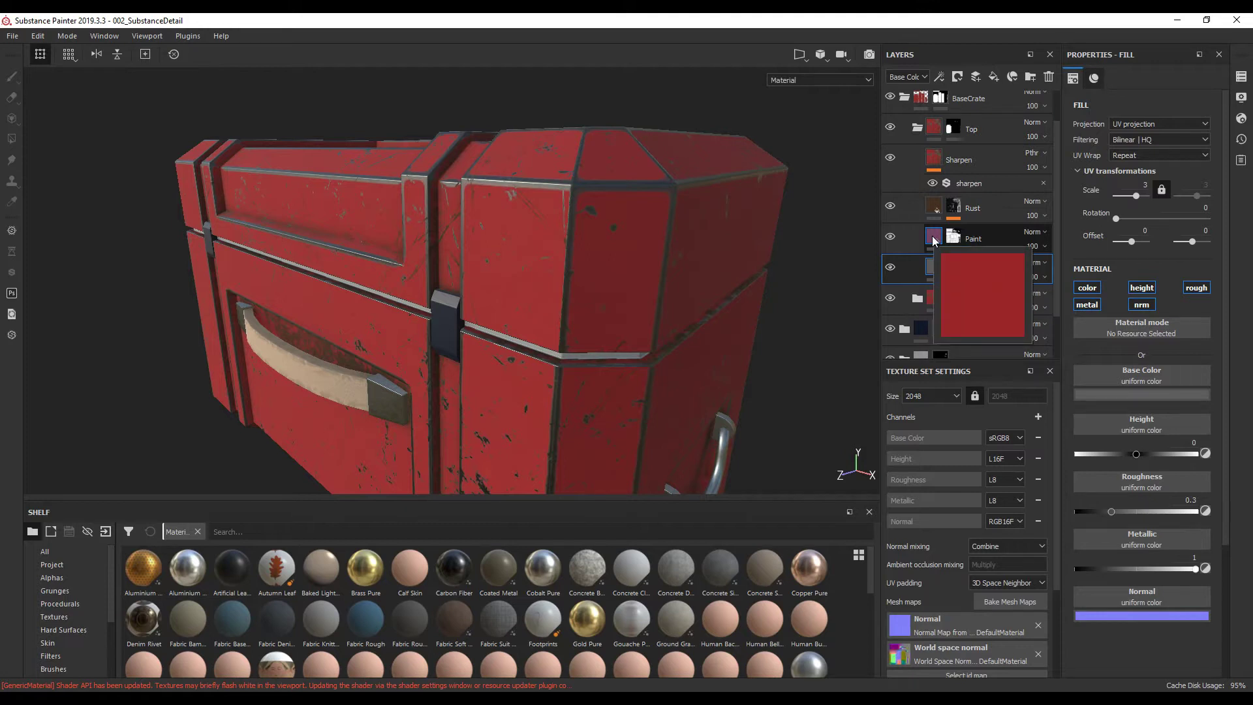
pyautogui.click(935, 239)
pyautogui.click(1138, 394)
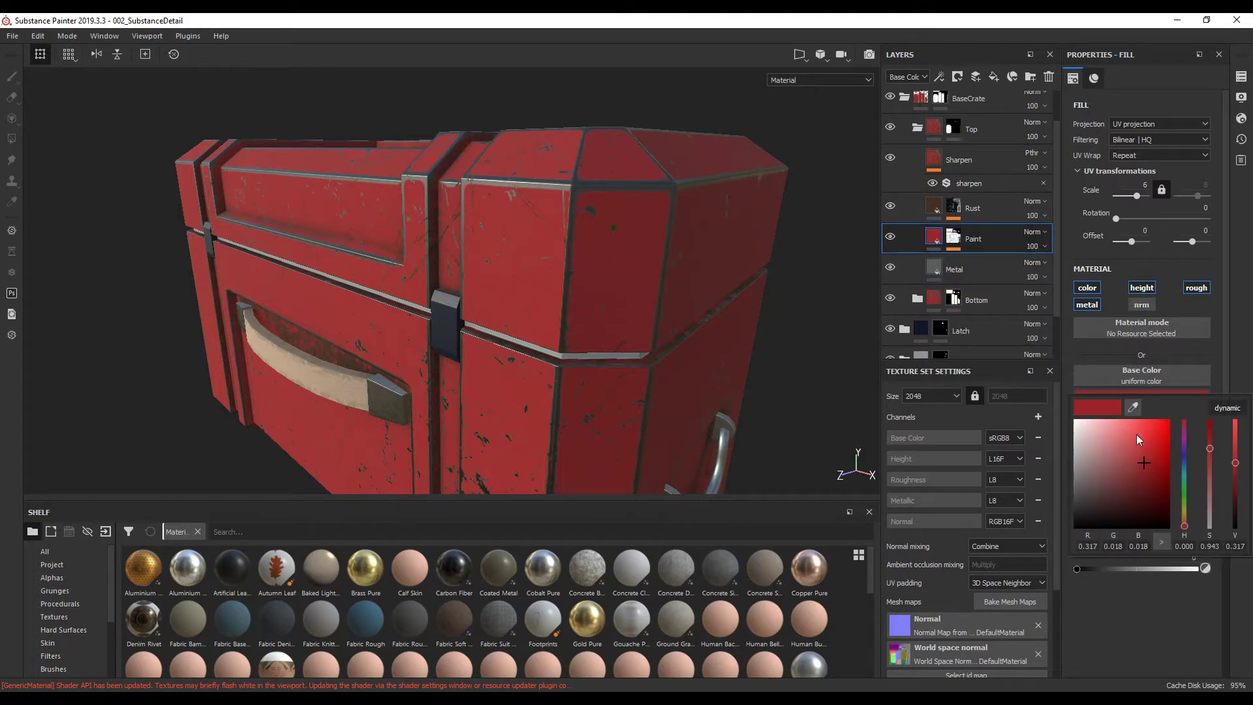
pyautogui.moveTo(1186, 476); pyautogui.dragTo(1185, 464)
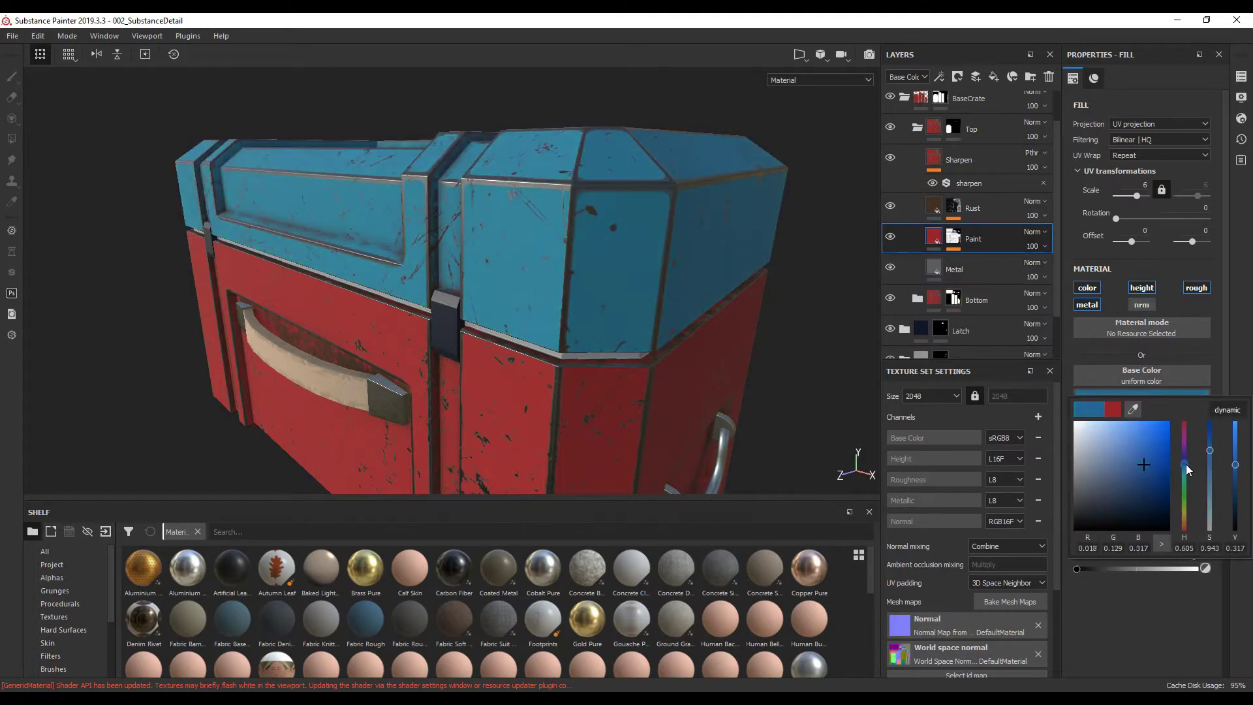
pyautogui.click(1159, 465)
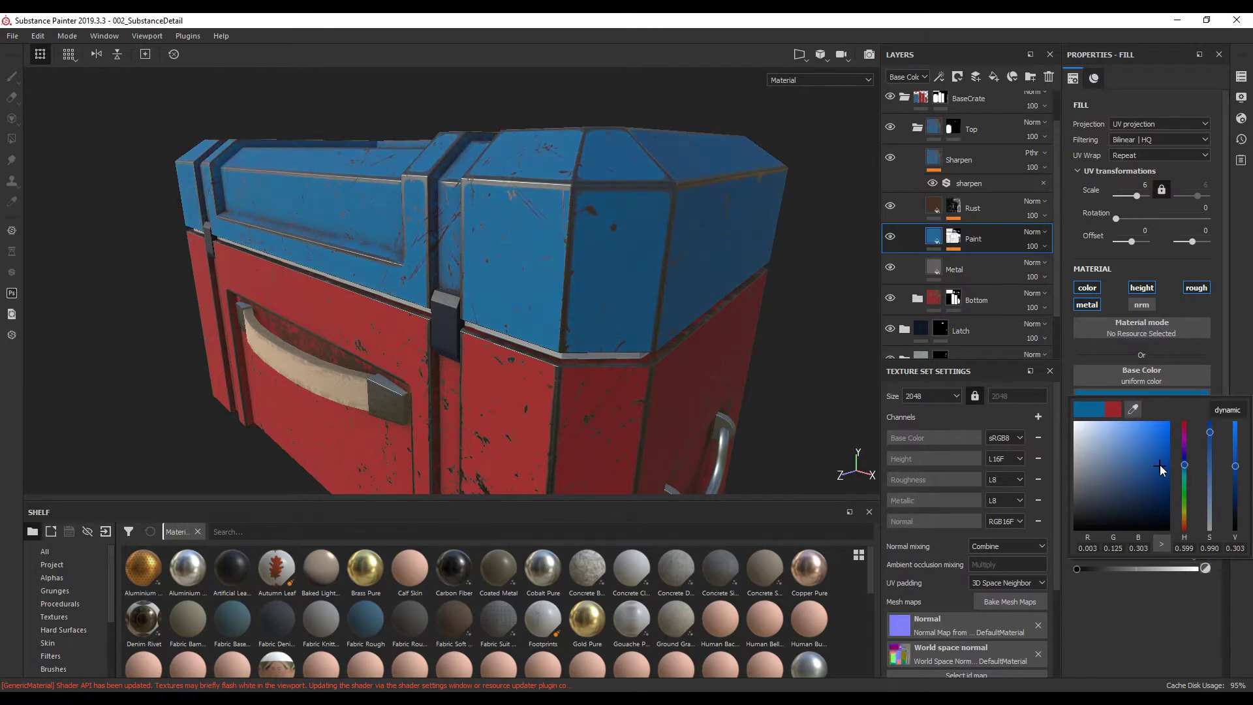
pyautogui.moveTo(1182, 464)
pyautogui.mouseDown()
pyautogui.moveTo(1186, 504)
pyautogui.moveTo(1185, 466)
pyautogui.mouseUp()
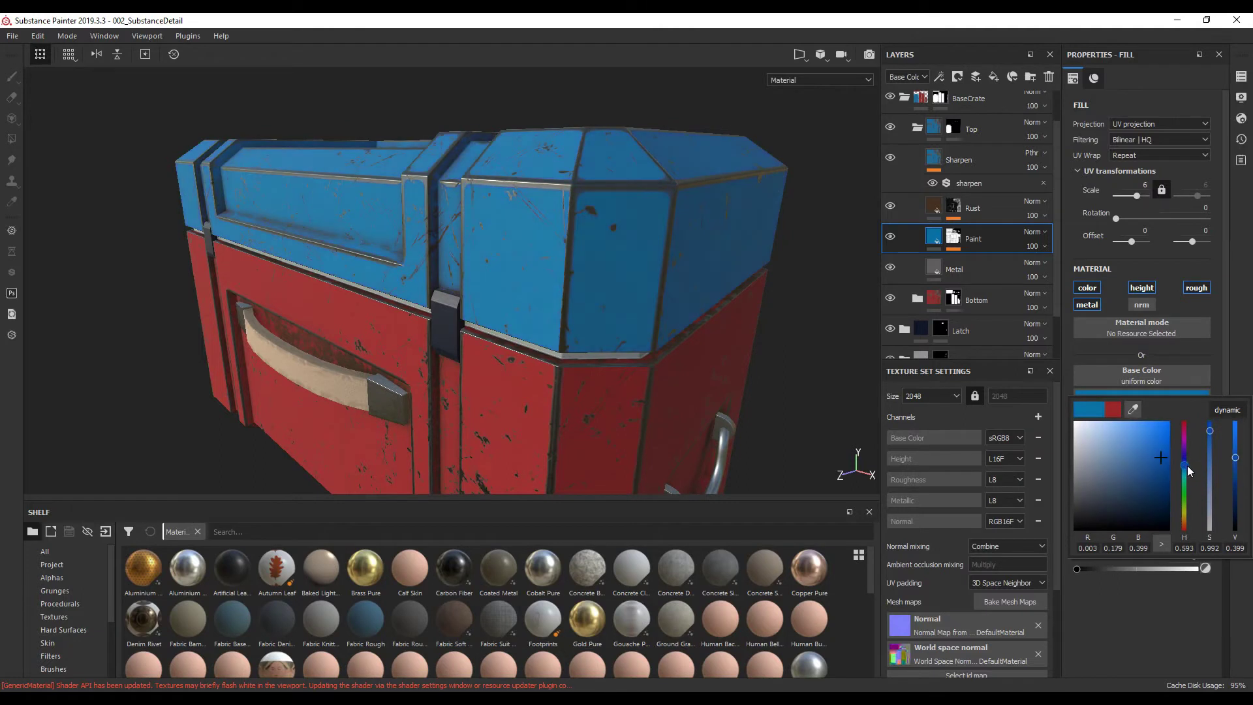
# Collapse the Top folder and set the base color of the Bottom folder's Paint layer to dark charcoal grey
pyautogui.keyDown('alt'); pyautogui.moveTo(725, 346); pyautogui.dragTo(723, 365); pyautogui.keyUp('alt')
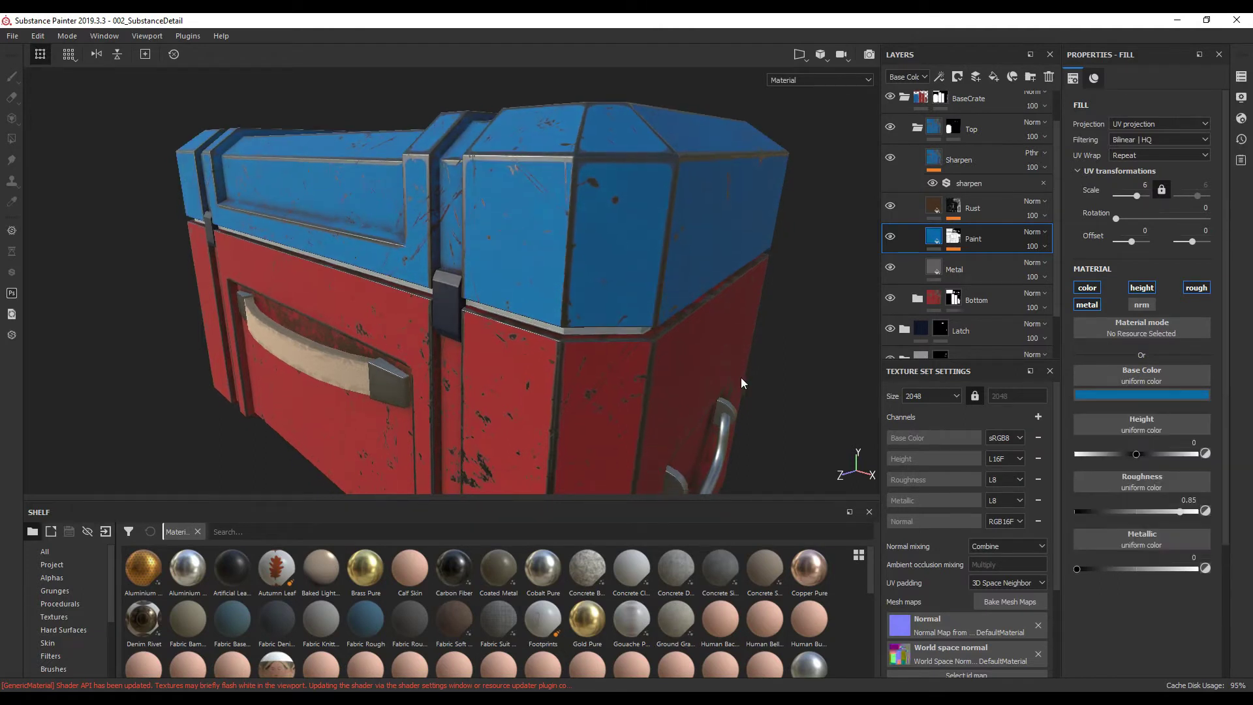
pyautogui.press('f')
pyautogui.click(917, 128)
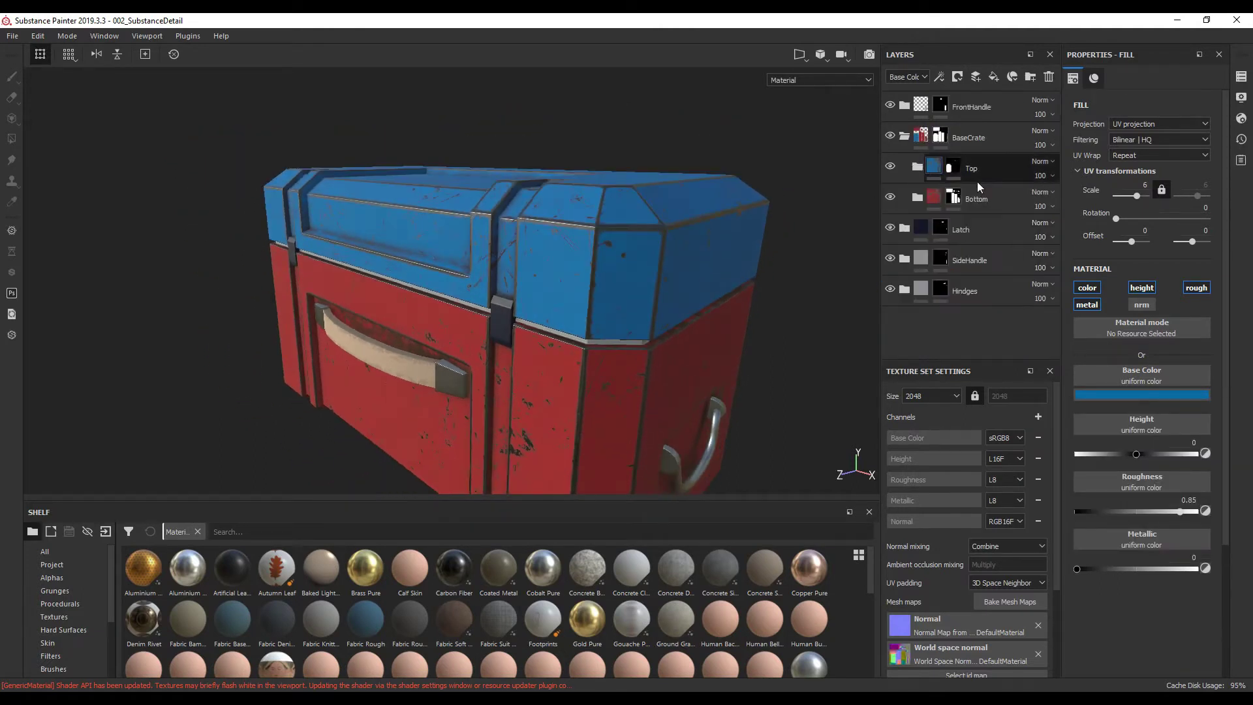
pyautogui.click(917, 197)
pyautogui.scroll(-1, 989, 222)
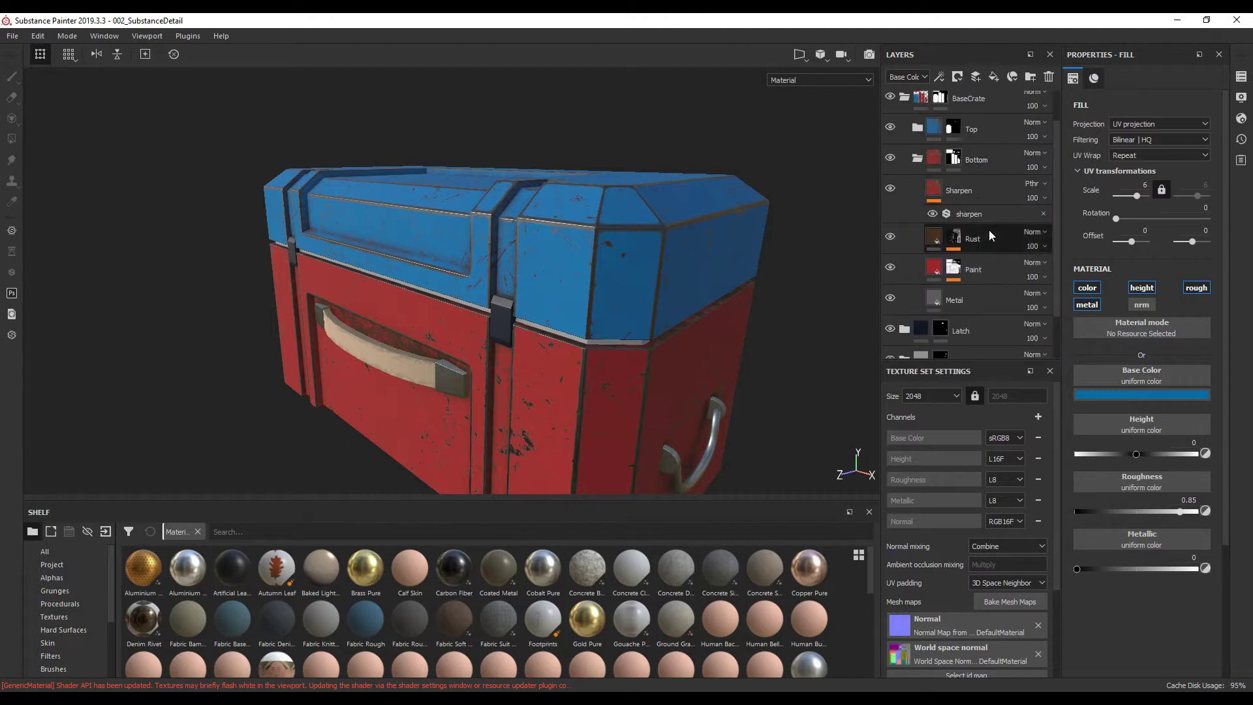
pyautogui.click(938, 271)
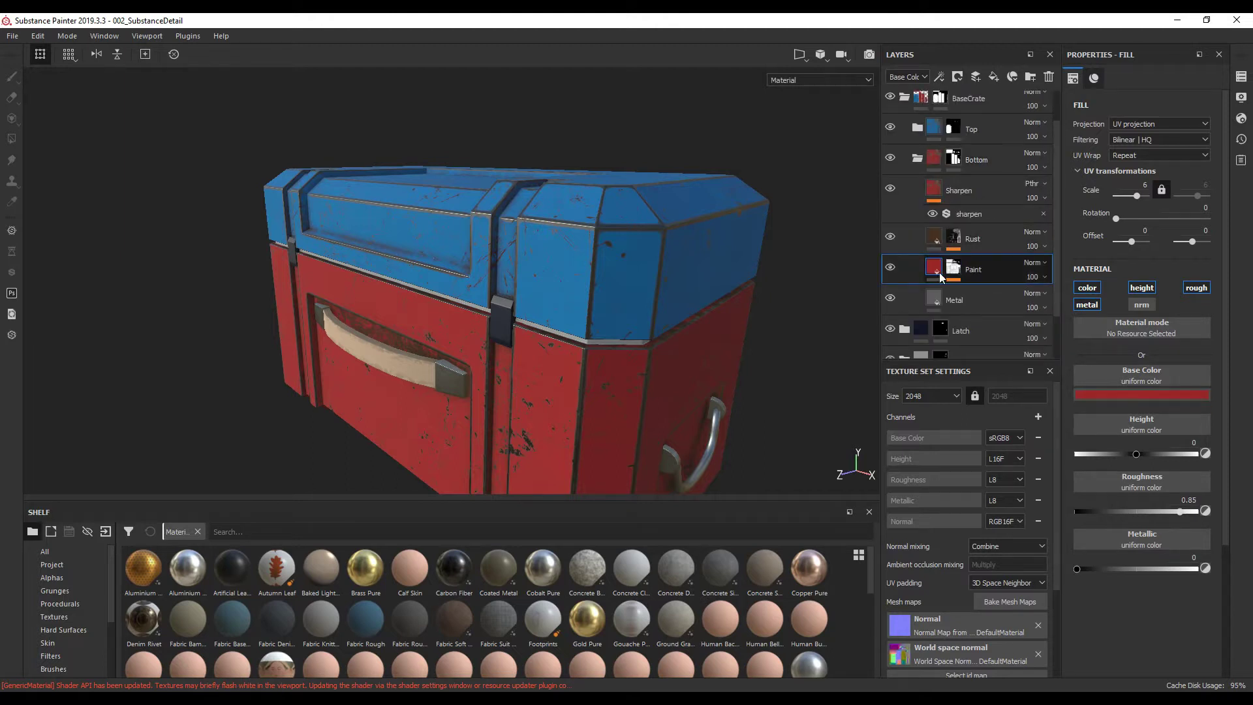
pyautogui.click(1149, 395)
pyautogui.moveTo(1141, 472); pyautogui.dragTo(1072, 511)
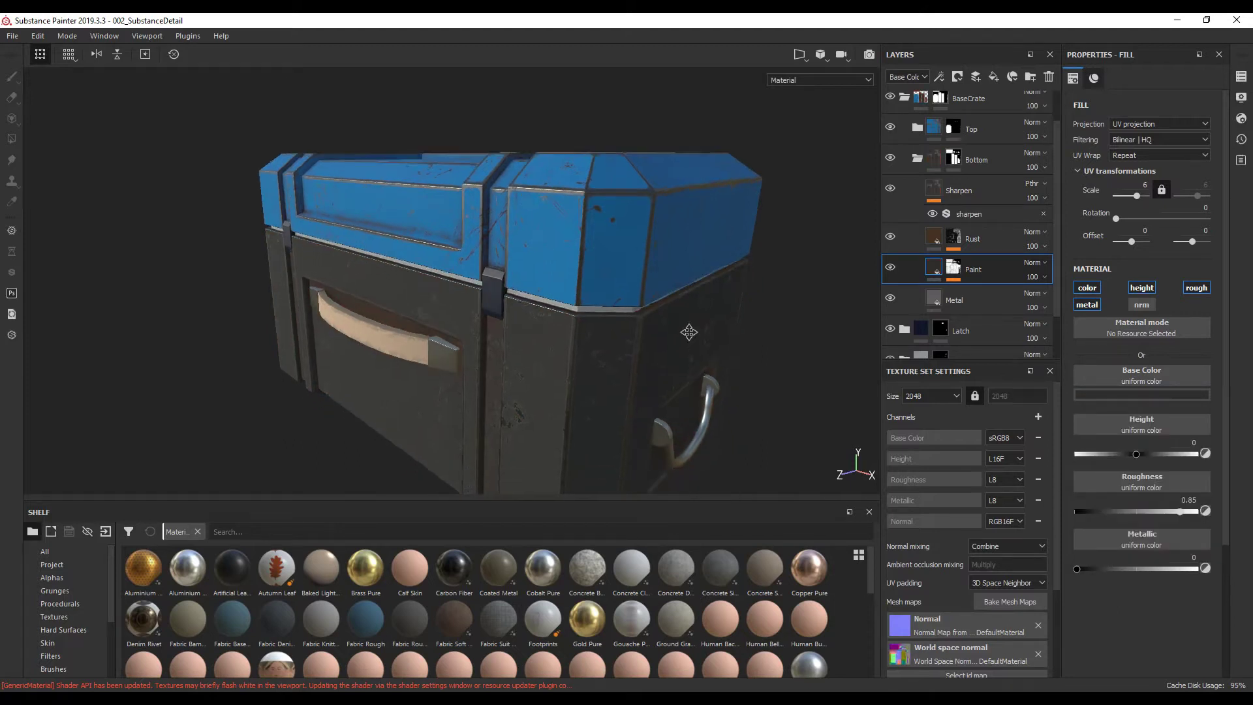
pyautogui.click(1080, 513)
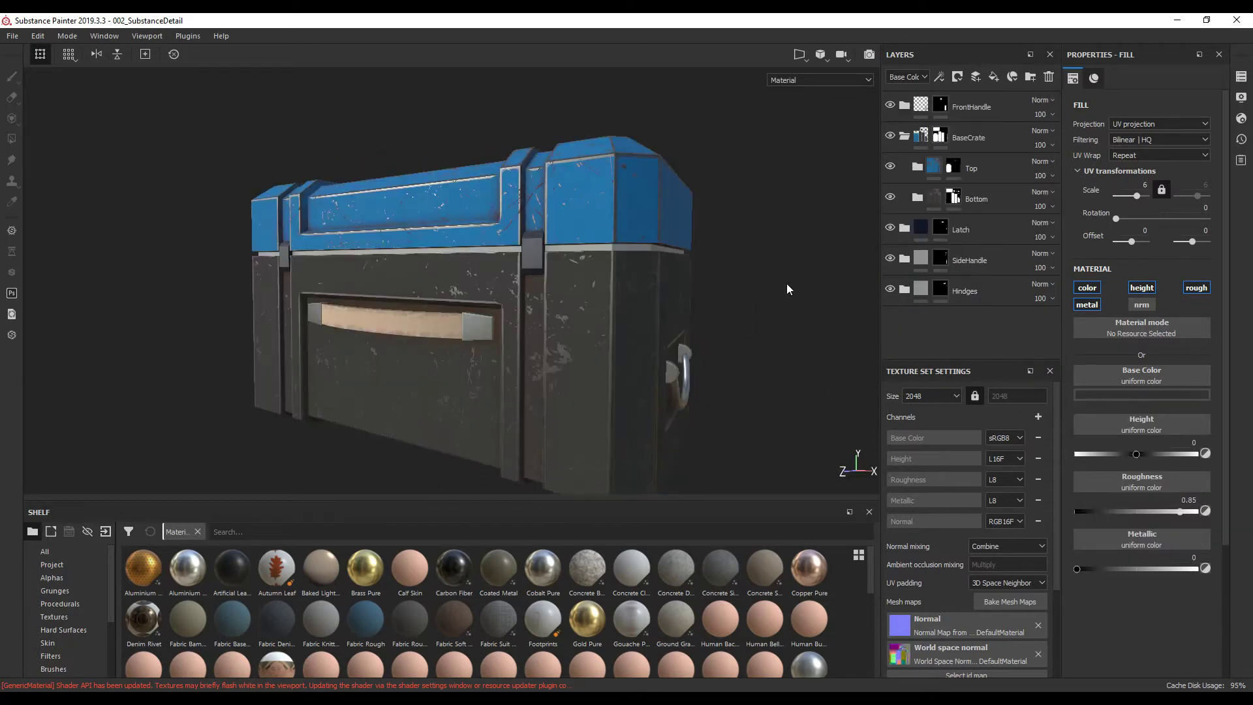
# In the Top folder, set the Balance of the grunge_map_020_bitmap texture to 0.35 in the Rust layer's mask generator
pyautogui.keyDown('alt'); pyautogui.moveTo(789, 289); pyautogui.dragTo(916, 187); pyautogui.keyUp('alt')
pyautogui.click(917, 170)
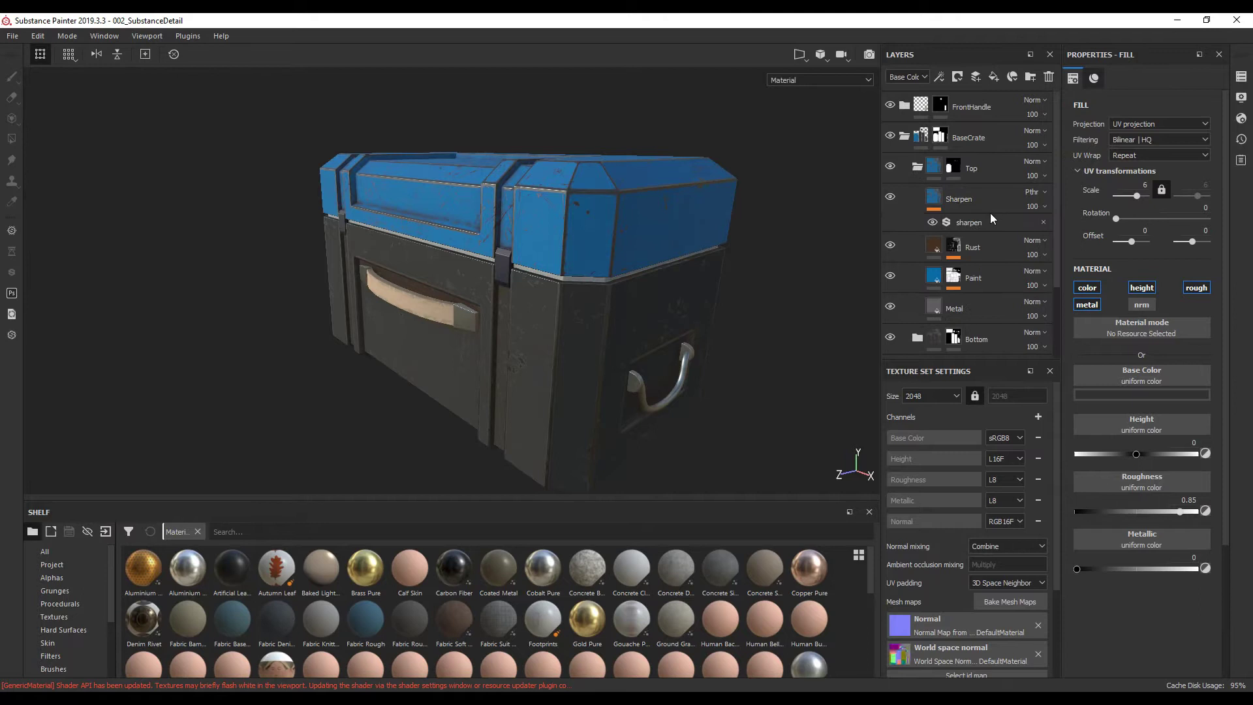
pyautogui.scroll(-1, 990, 213)
pyautogui.keyDown('alt'); pyautogui.moveTo(790, 313); pyautogui.dragTo(701, 345); pyautogui.keyUp('alt')
pyautogui.keyDown('alt'); pyautogui.moveTo(639, 239); pyautogui.dragTo(657, 308); pyautogui.keyUp('alt')
pyautogui.click(922, 212)
pyautogui.click(955, 207)
pyautogui.press('4')
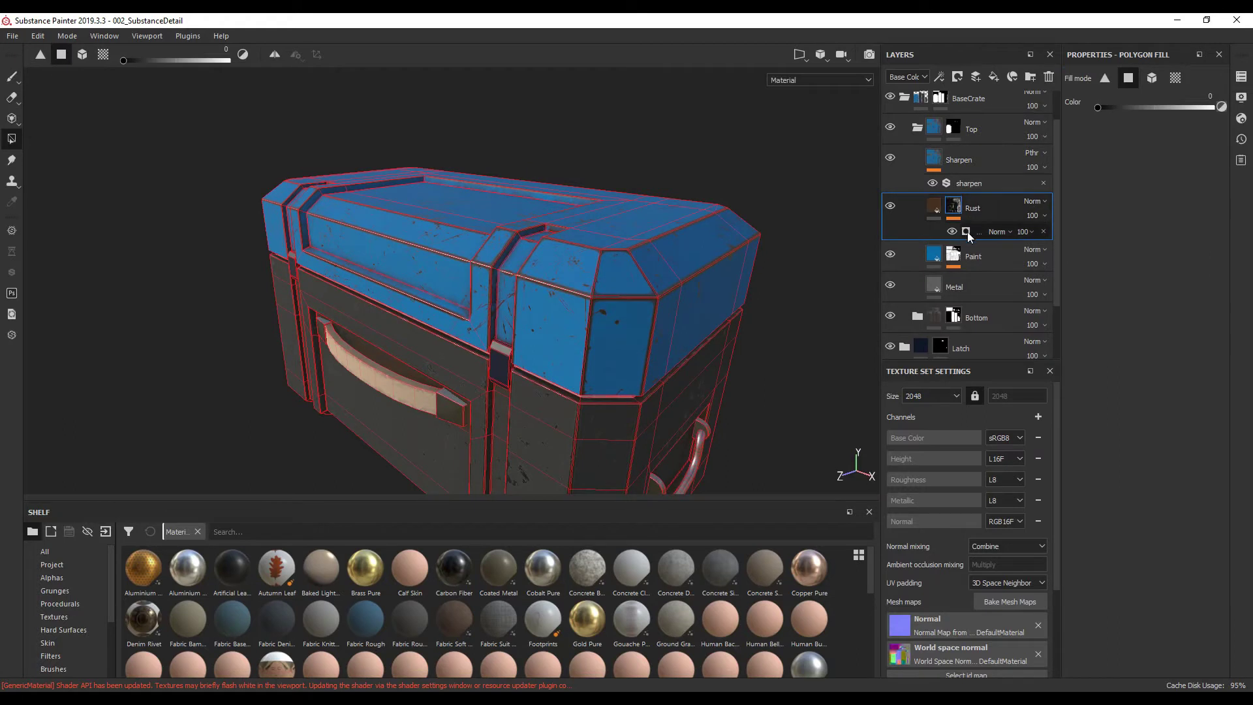
pyautogui.click(969, 234)
pyautogui.scroll(-5, 1184, 458)
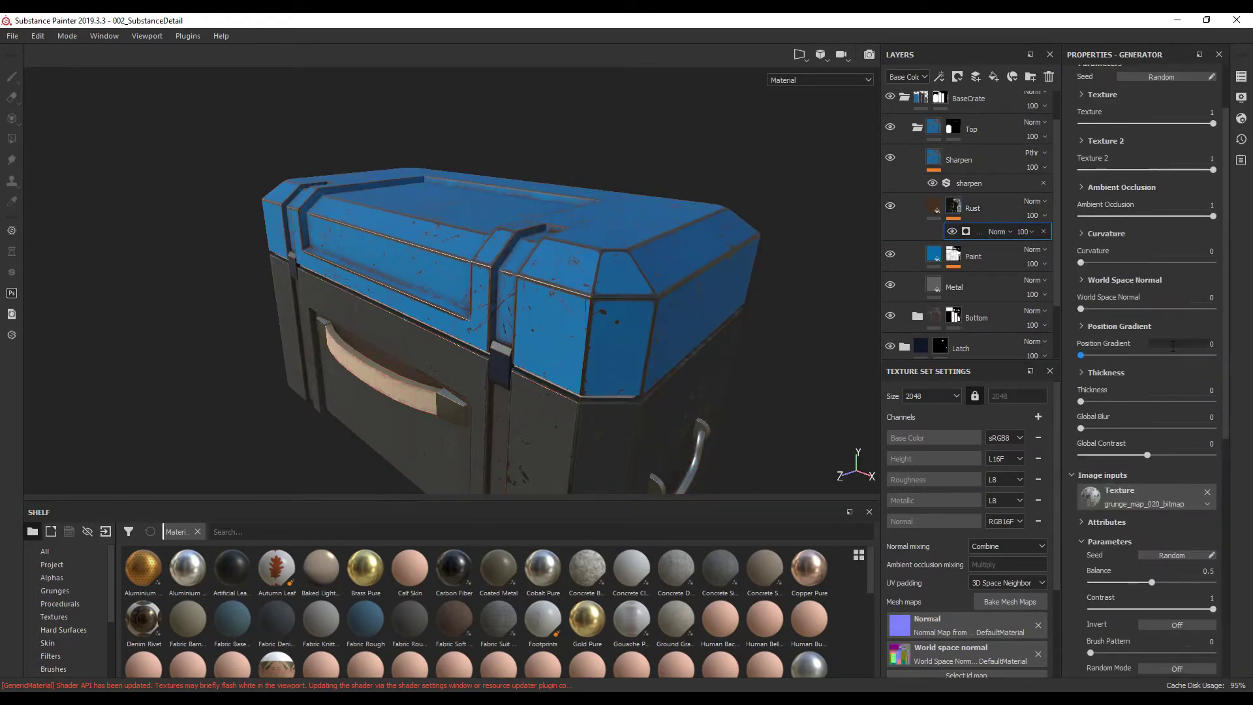
pyautogui.scroll(-1, 1172, 415)
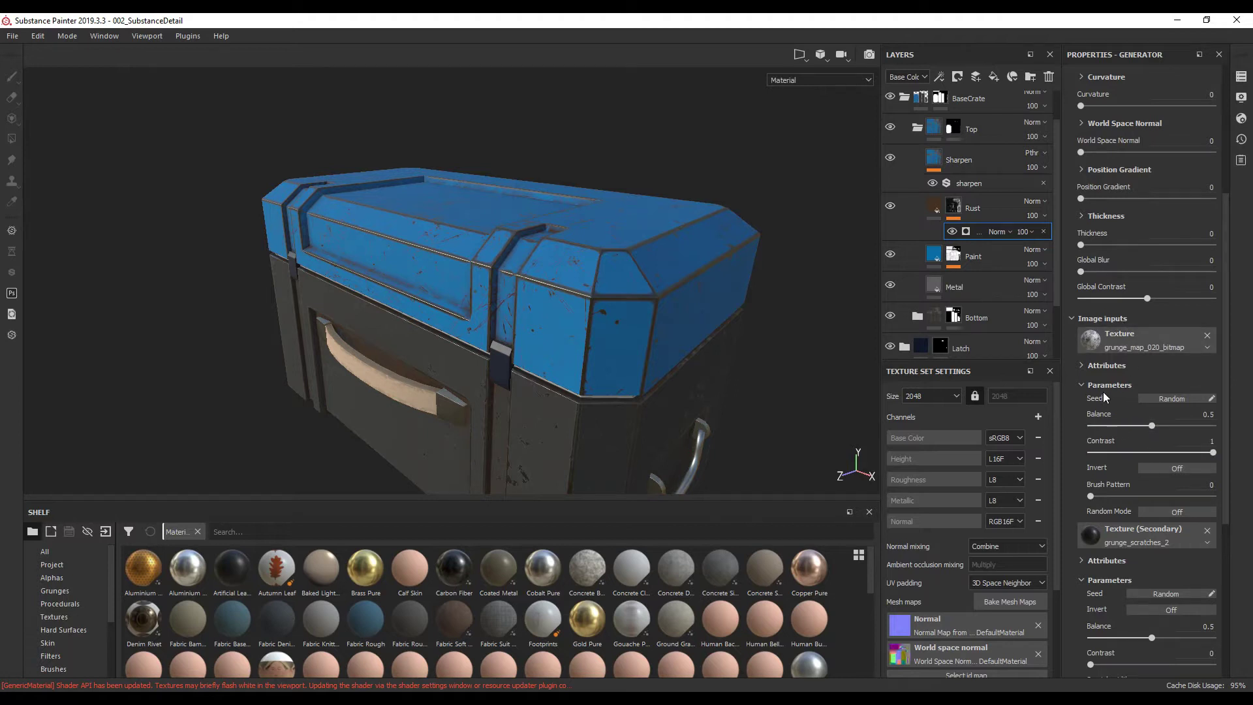
pyautogui.keyDown('alt'); pyautogui.moveTo(657, 390); pyautogui.dragTo(646, 387); pyautogui.keyUp('alt')
pyautogui.keyDown('alt'); pyautogui.moveTo(483, 339); pyautogui.dragTo(634, 405); pyautogui.keyUp('alt')
pyautogui.moveTo(1144, 431); pyautogui.dragTo(1136, 431)
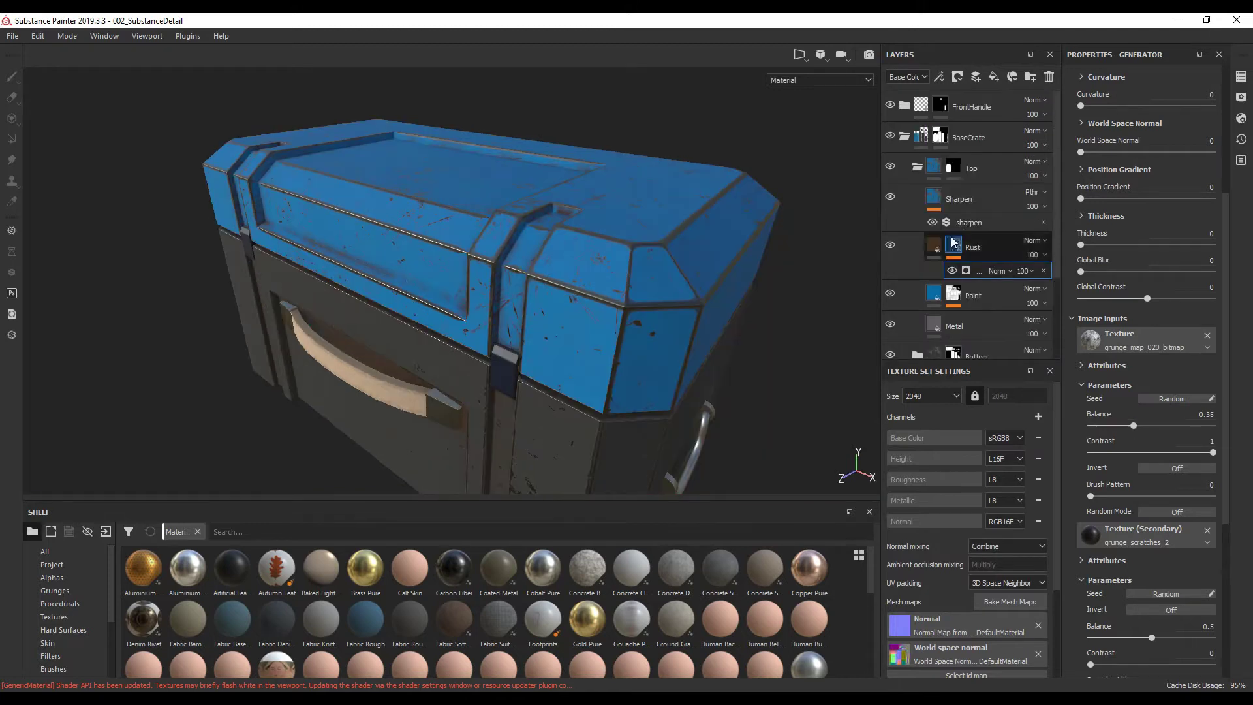
# In the Bottom folder, set the Balance of the grunge_map_020_bitmap texture to 0.37 in the Rust layer's mask generator
pyautogui.click(917, 168)
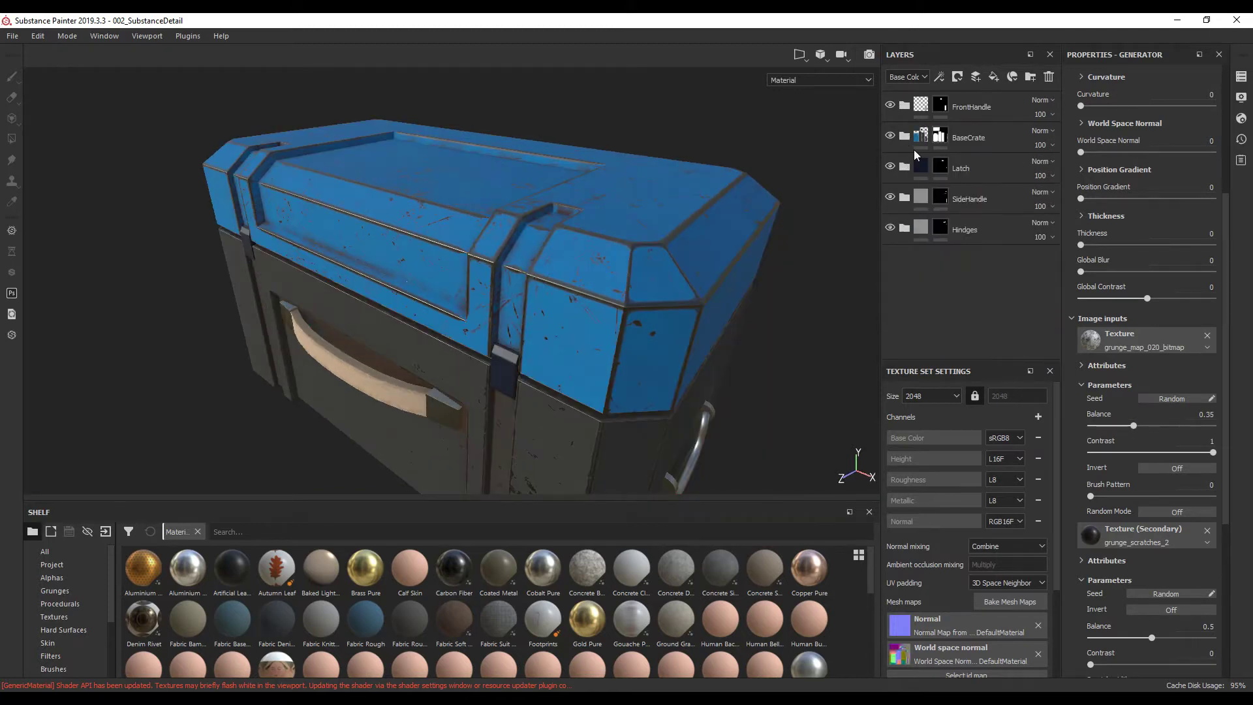
pyautogui.click(933, 160)
pyautogui.click(918, 198)
pyautogui.keyDown('alt'); pyautogui.moveTo(797, 347); pyautogui.dragTo(803, 308); pyautogui.keyUp('alt')
pyautogui.click(936, 279)
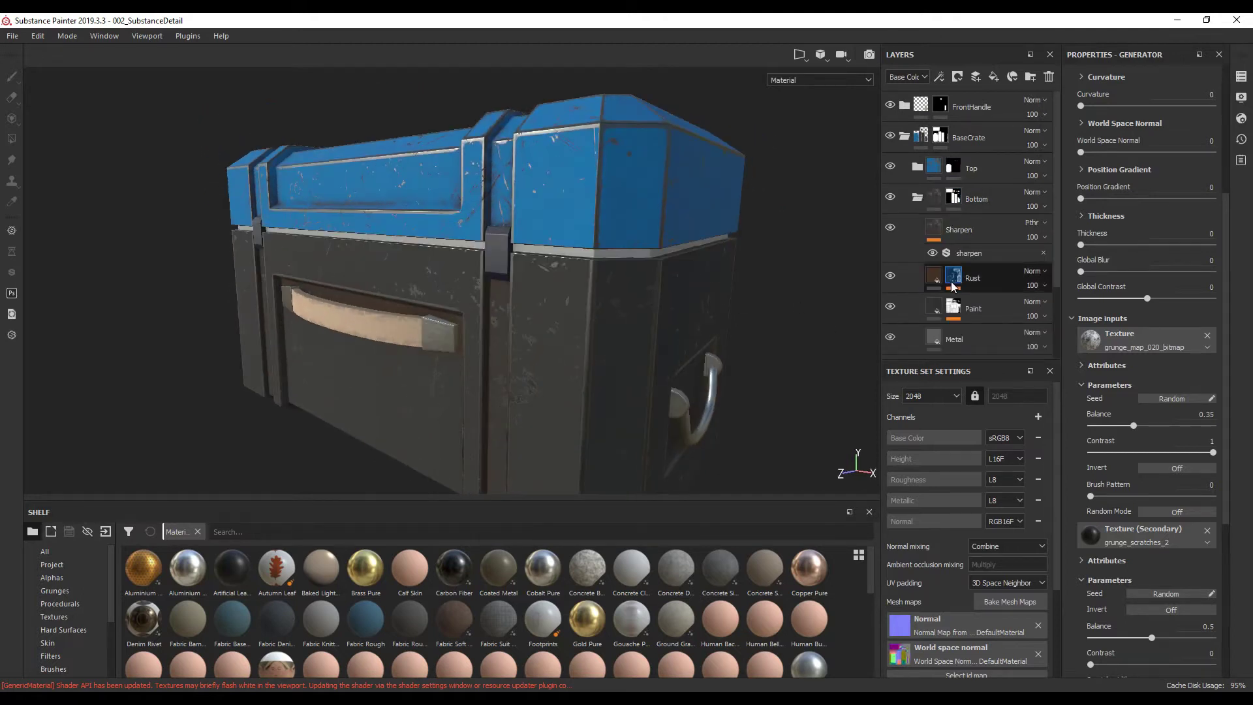
pyautogui.press('4')
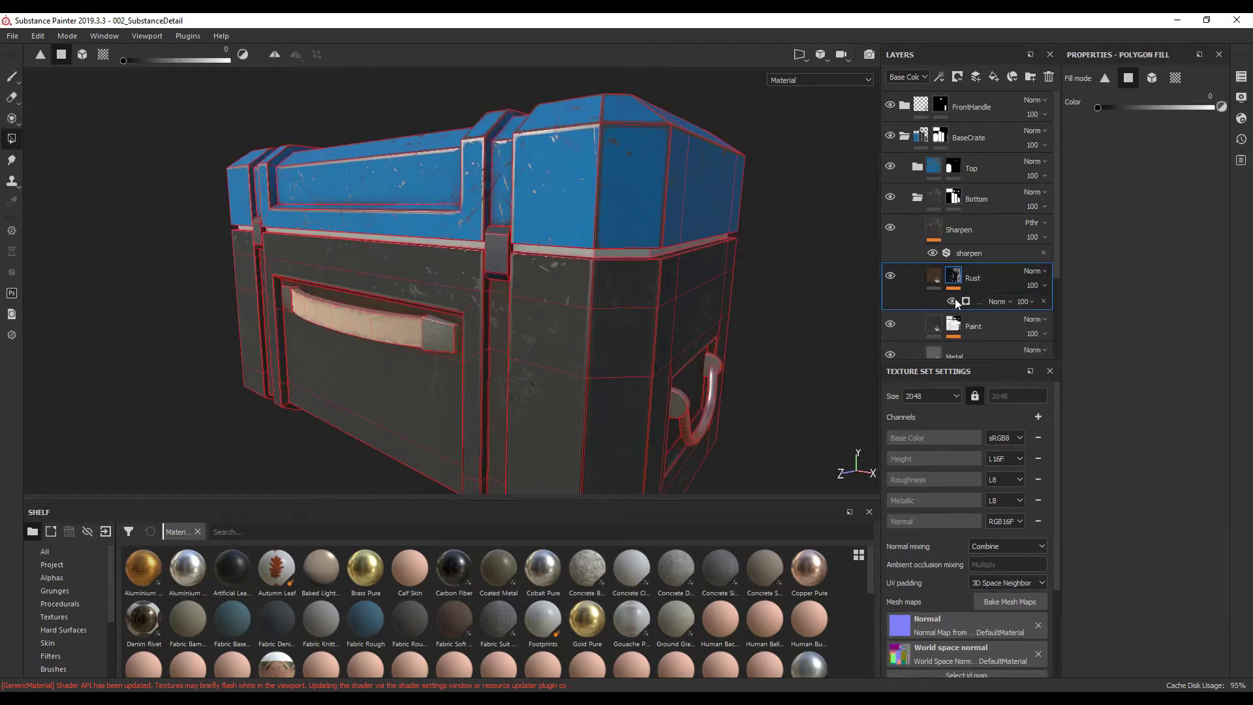
pyautogui.click(967, 302)
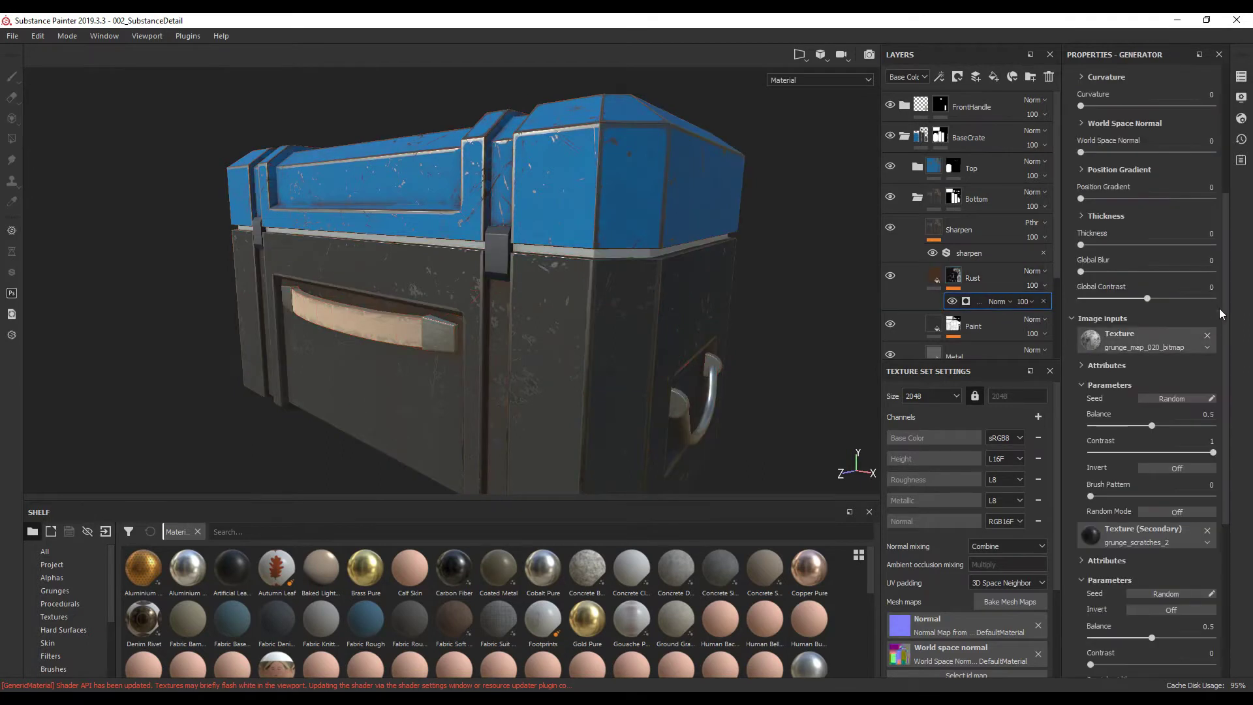
pyautogui.scroll(-3, 1110, 248)
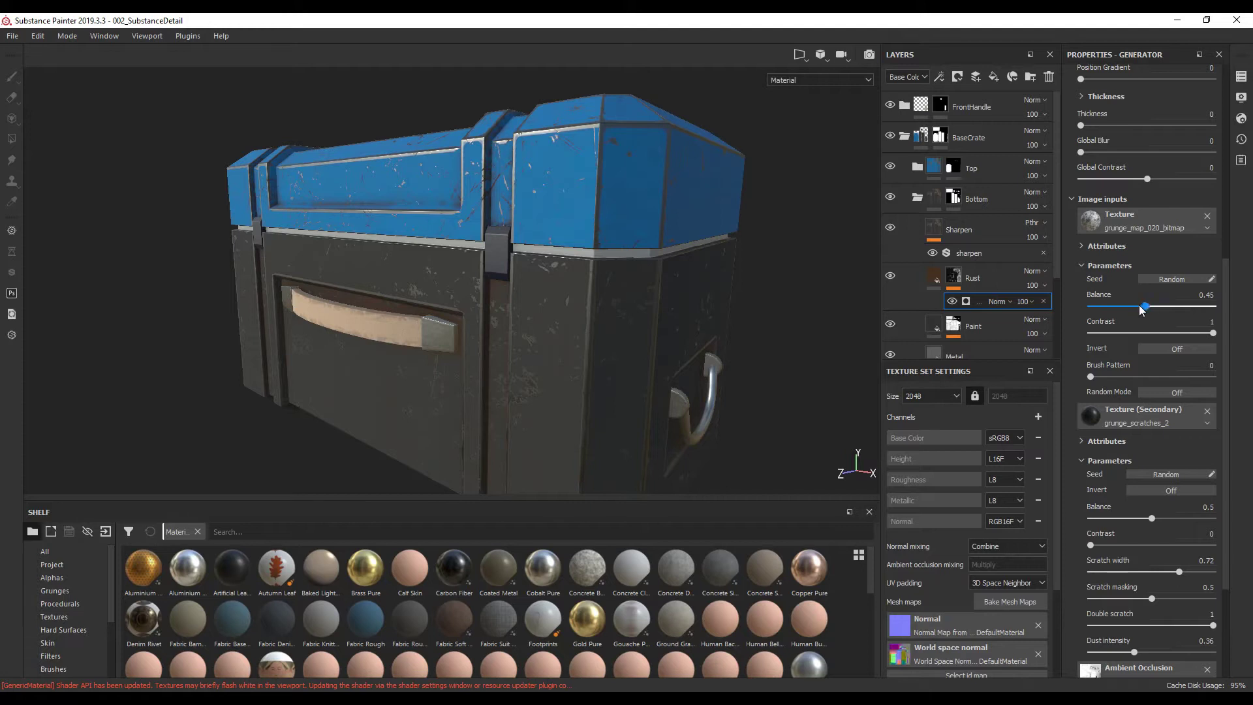
pyautogui.click(1137, 306)
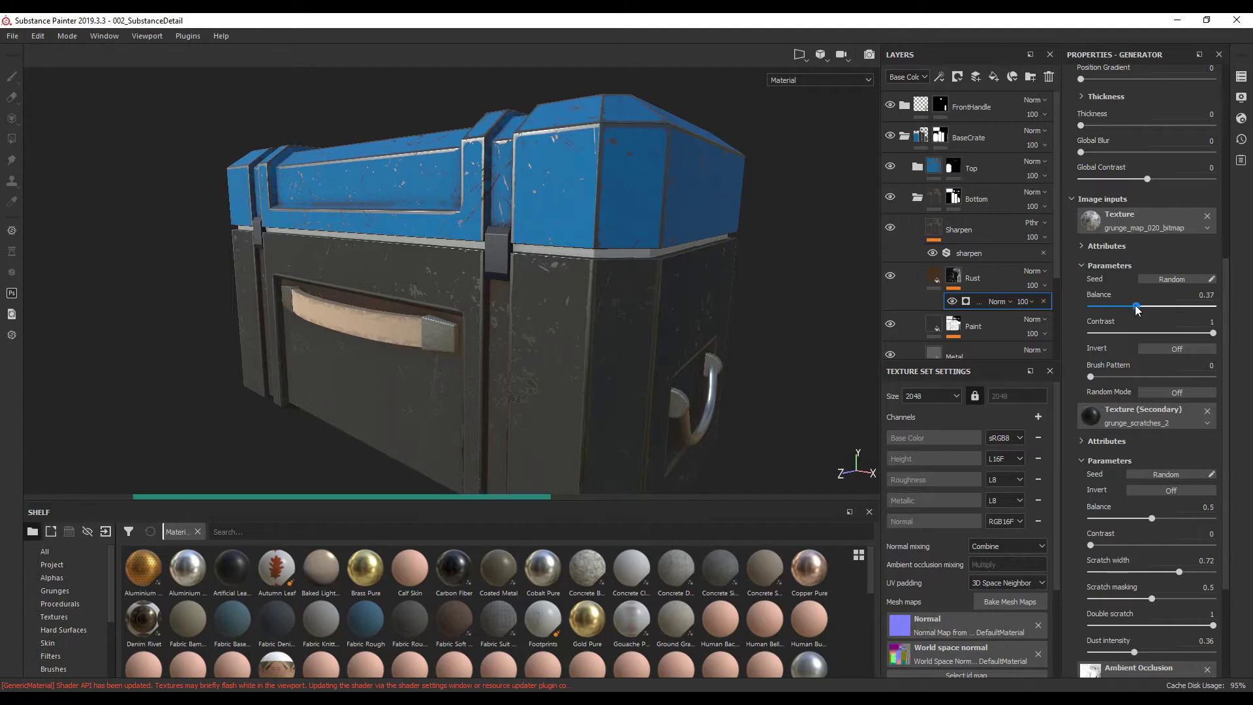
# Collapse the Bottom folder and the BaseCrate folder in the layer stack
pyautogui.keyDown('alt'); pyautogui.moveTo(714, 350); pyautogui.dragTo(855, 228); pyautogui.keyUp('alt')
pyautogui.scroll(-3, 680, 341)
pyautogui.click(919, 204)
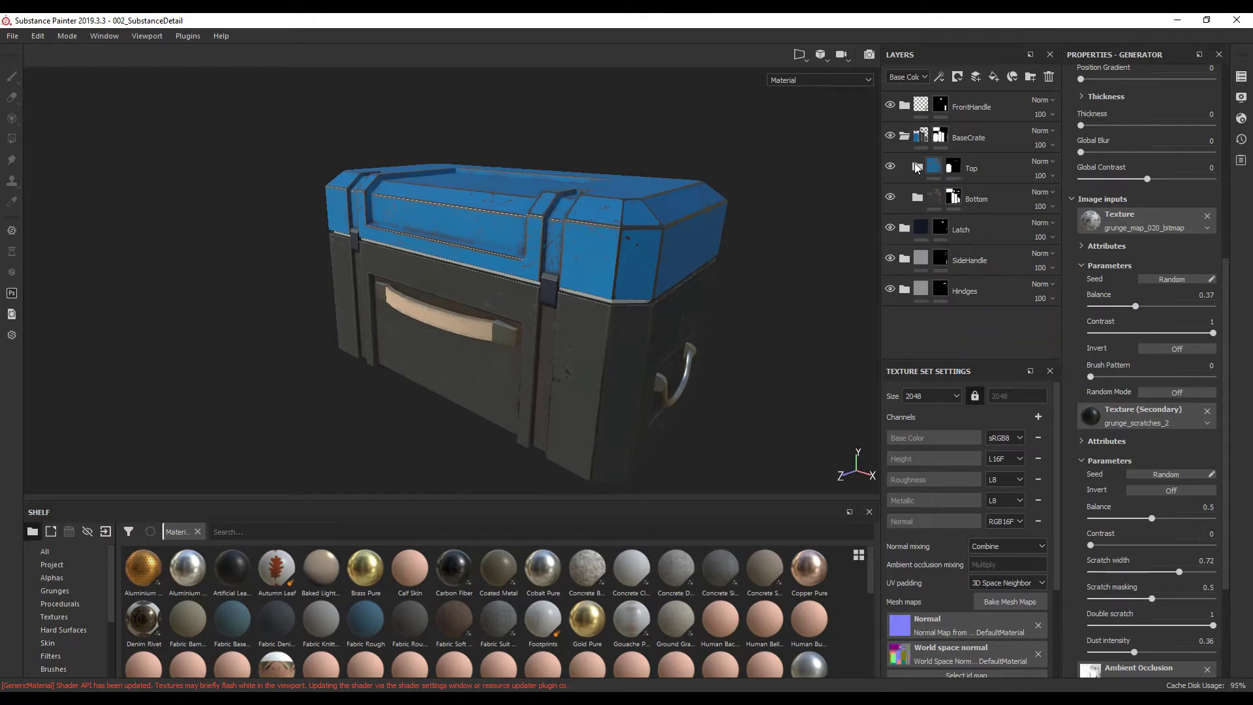
pyautogui.click(906, 137)
# Set the Latch folder's Steel Painted paint color to dark neutral grey (R 0.186, G 0.186, B 0.186), and collapse the folder
pyautogui.scroll(10, 540, 284)
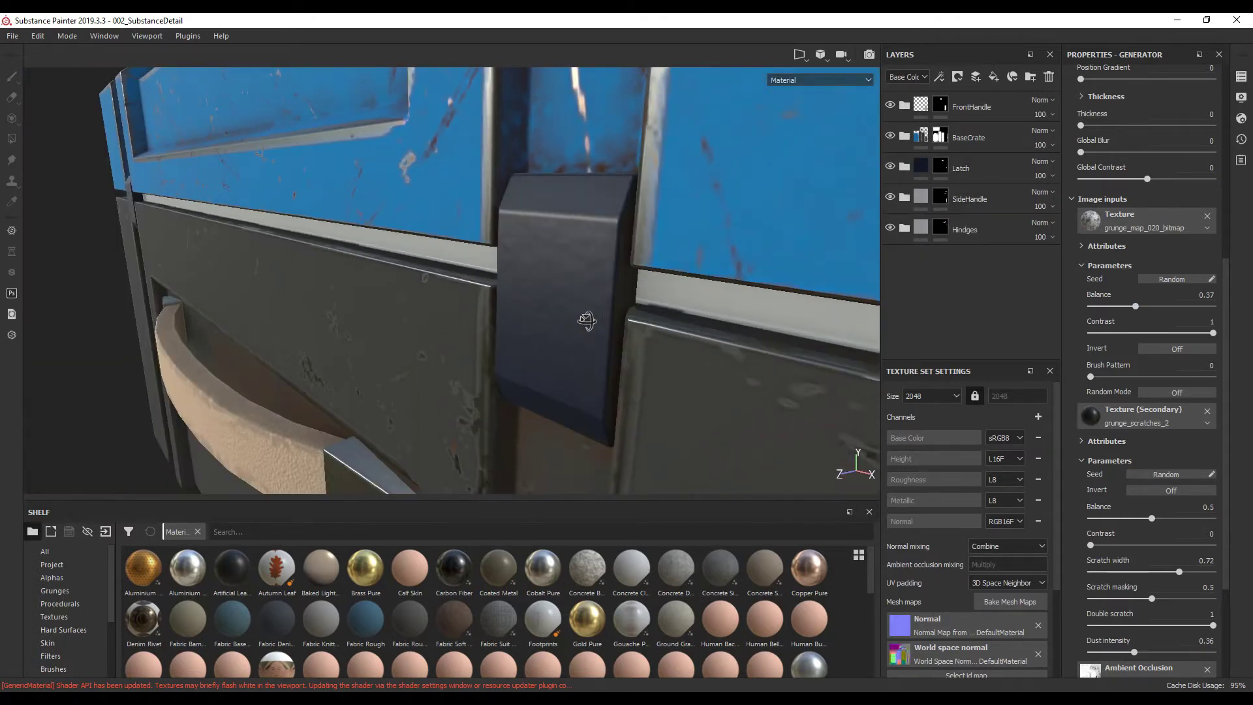
pyautogui.keyDown('alt'); pyautogui.moveTo(587, 320); pyautogui.dragTo(692, 312); pyautogui.keyUp('alt')
pyautogui.click(906, 169)
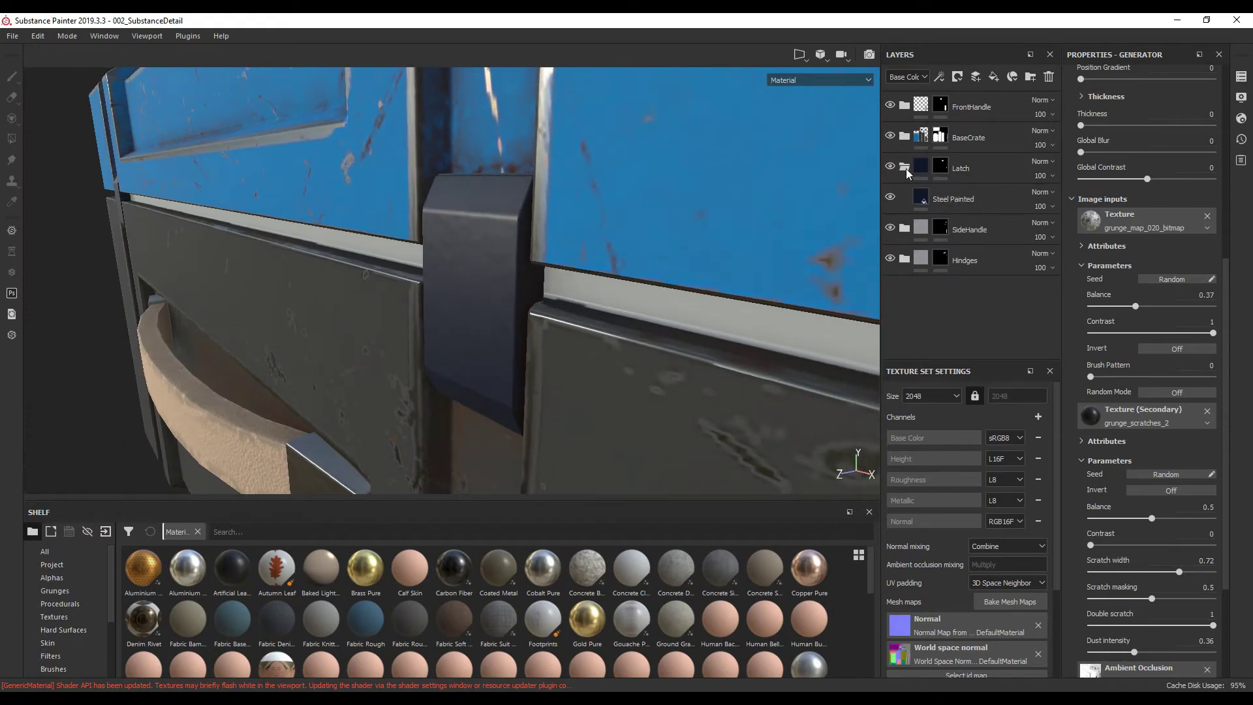
pyautogui.click(930, 201)
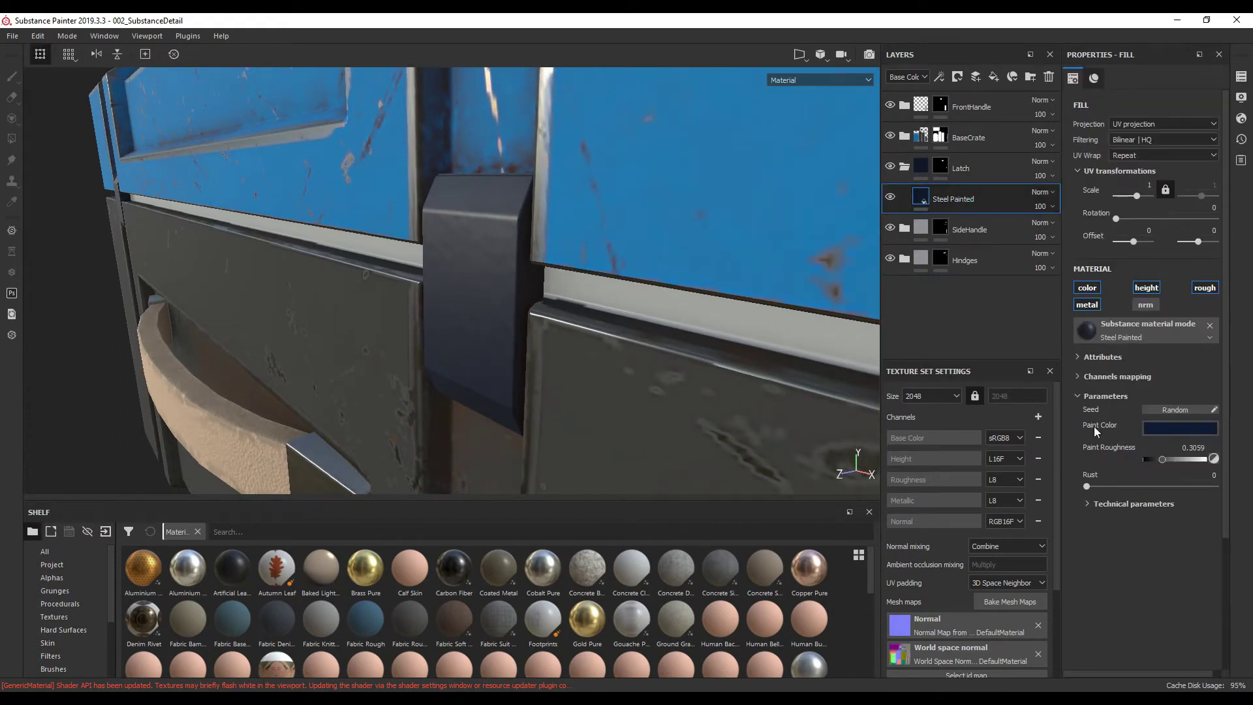
pyautogui.click(1161, 430)
pyautogui.moveTo(1088, 539)
pyautogui.mouseDown()
pyautogui.moveTo(1069, 536)
pyautogui.moveTo(1066, 547)
pyautogui.mouseUp()
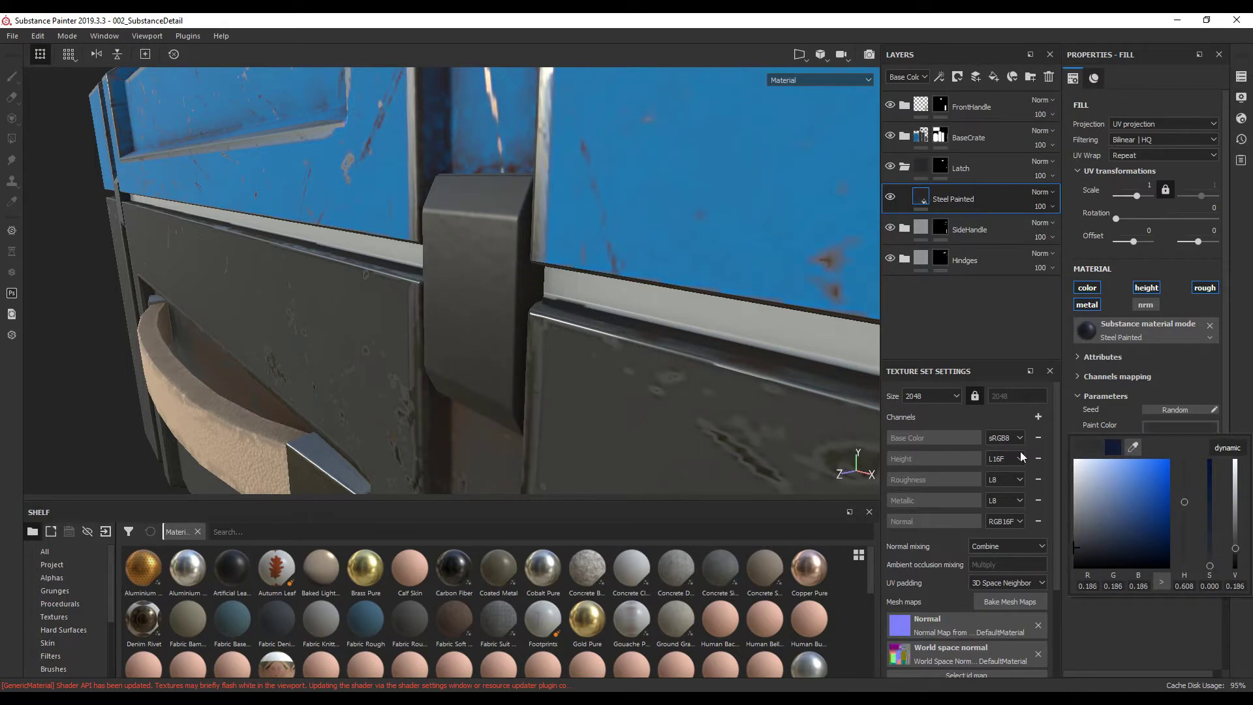
pyautogui.keyDown('alt'); pyautogui.moveTo(780, 274); pyautogui.dragTo(781, 373); pyautogui.keyUp('alt')
pyautogui.scroll(-5, 783, 377)
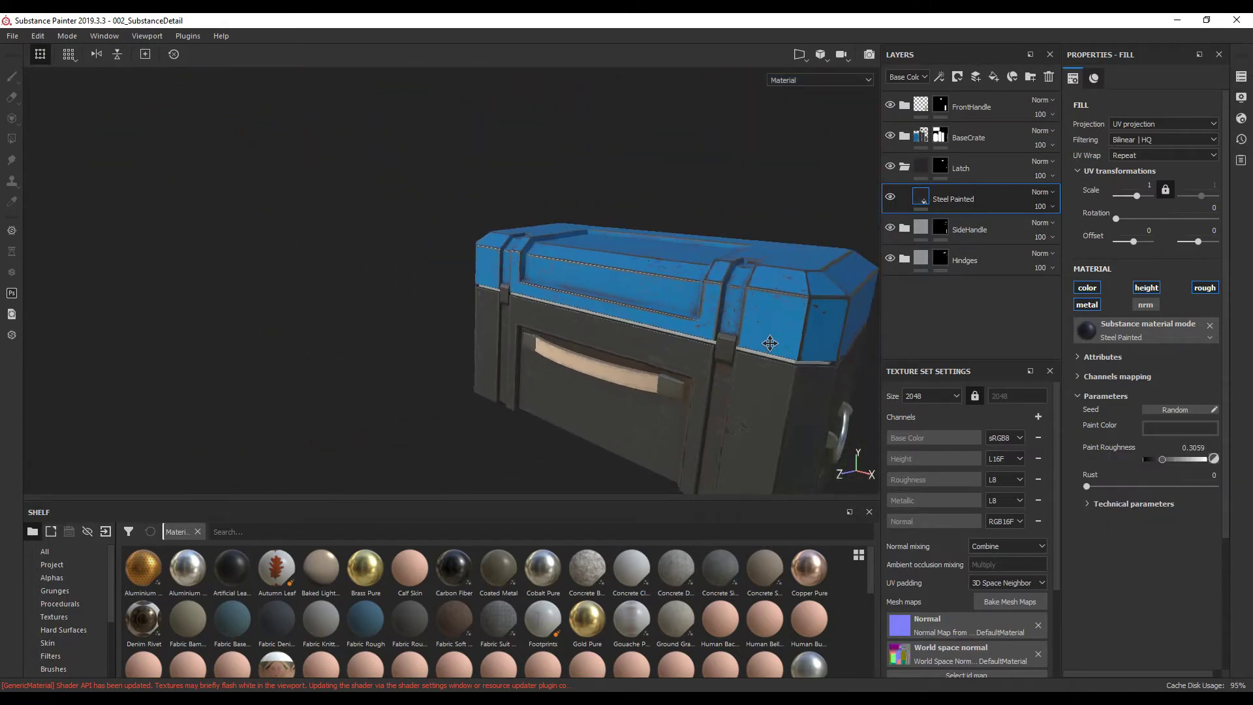
pyautogui.scroll(8, 782, 378)
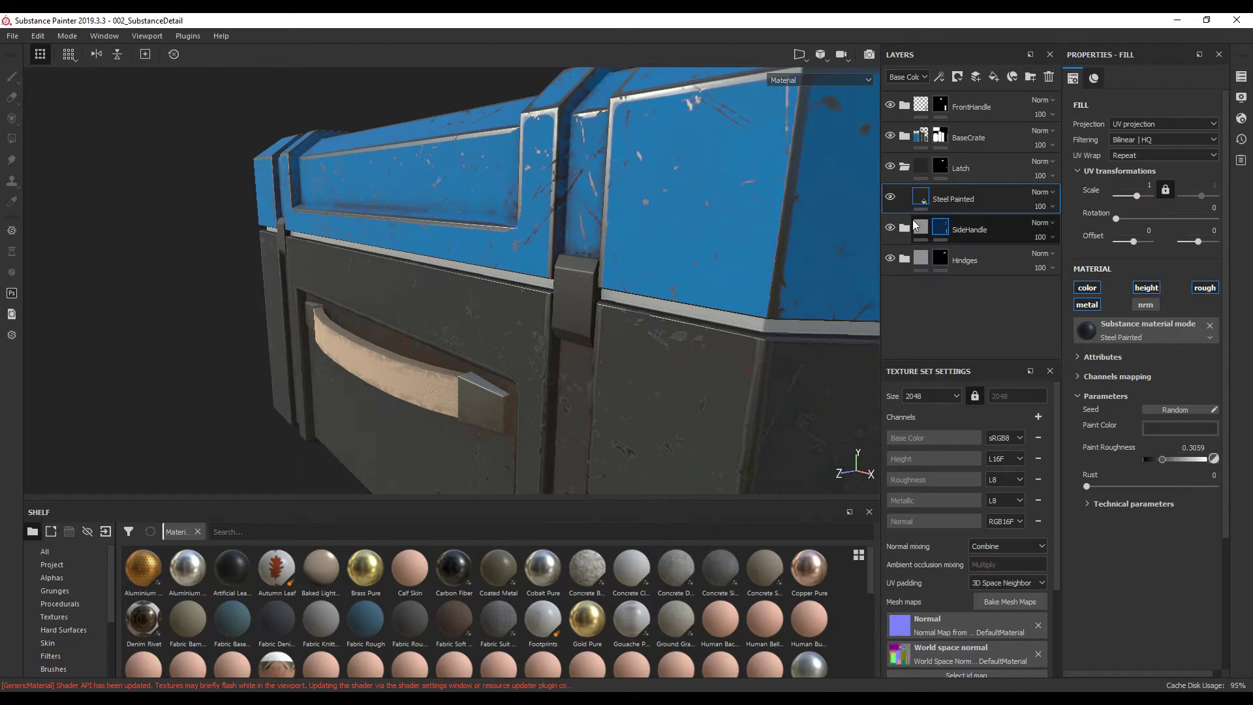
pyautogui.moveTo(916, 225); pyautogui.dragTo(914, 229)
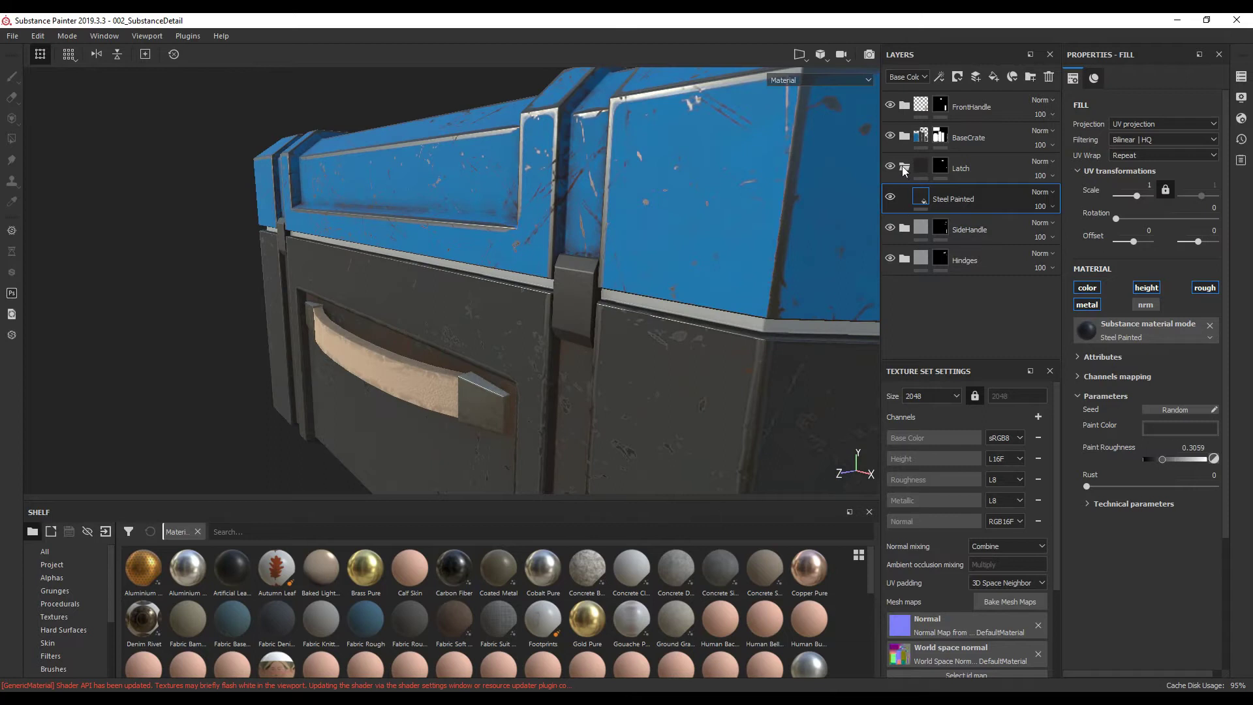
pyautogui.scroll(2, 652, 289)
# In the FrontHandle folder's leather group, set the Leather Base color to dark neutral grey (R 0.132, G 0.132, B 0.132)
pyautogui.click(976, 108)
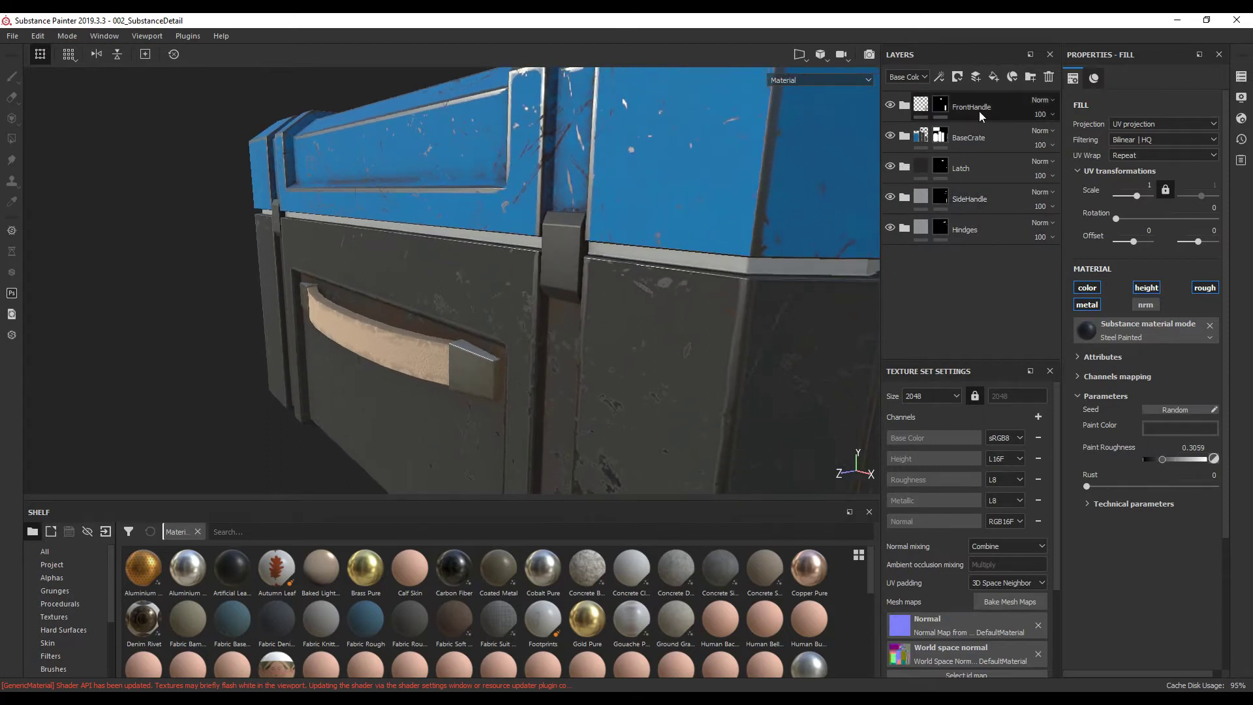
pyautogui.press('4')
pyautogui.click(905, 107)
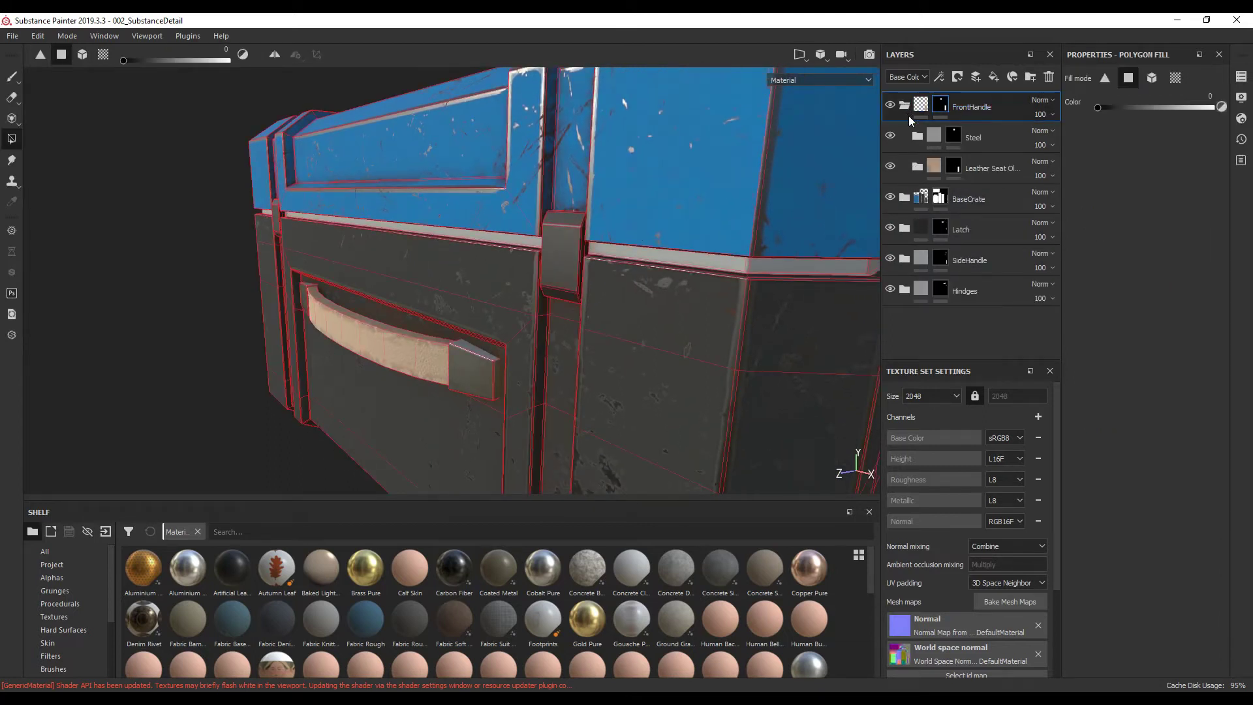
pyautogui.click(917, 167)
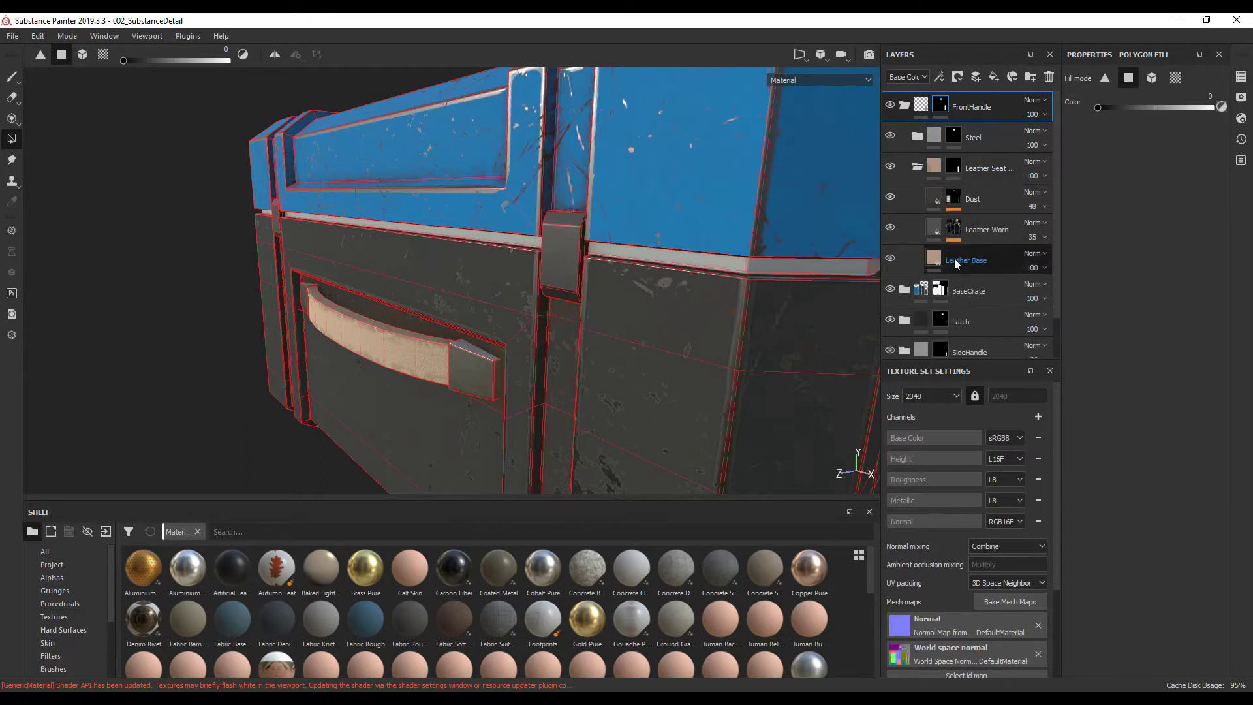
pyautogui.click(935, 260)
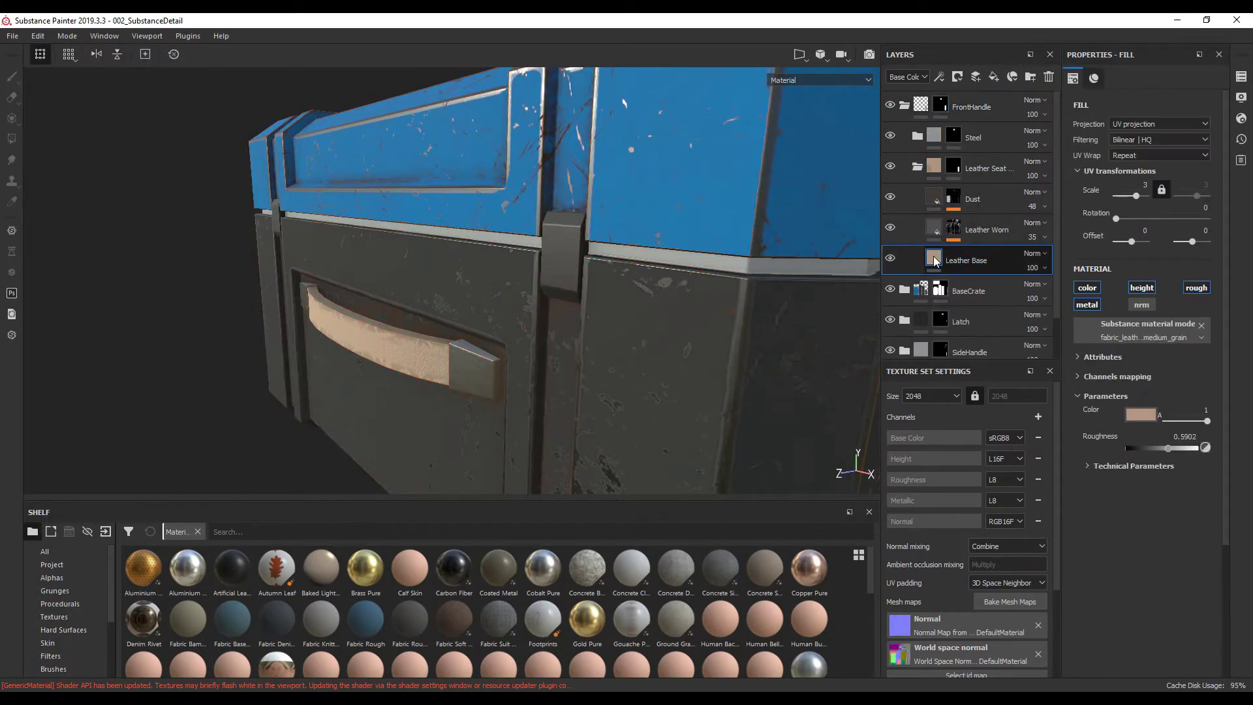
pyautogui.click(1141, 413)
pyautogui.moveTo(1087, 503); pyautogui.dragTo(1067, 534)
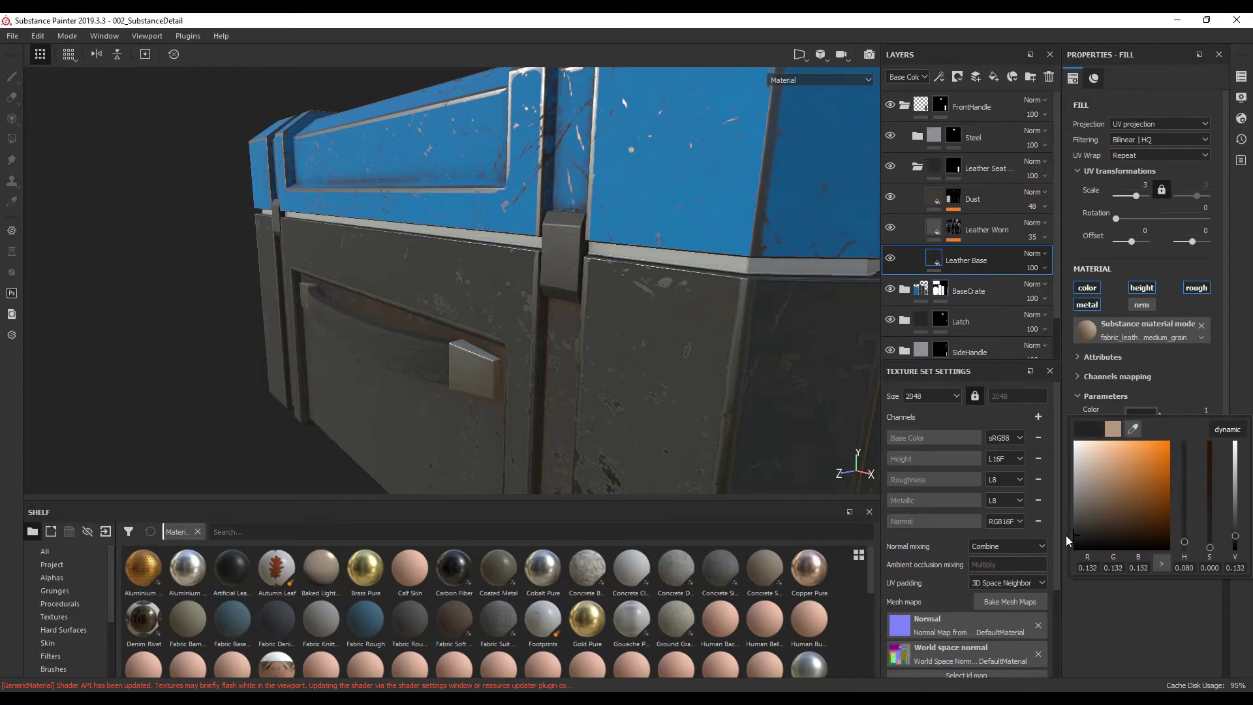
# Set the grunge_leather texture's Balance to 0.34 in the Leather Worn layer's mask generator, and collapse the leather folder
pyautogui.scroll(-5, 558, 420)
pyautogui.scroll(8, 527, 417)
pyautogui.keyDown('alt'); pyautogui.moveTo(556, 377); pyautogui.dragTo(717, 390); pyautogui.keyUp('alt')
pyautogui.keyDown('alt'); pyautogui.moveTo(584, 396); pyautogui.dragTo(579, 371); pyautogui.keyUp('alt')
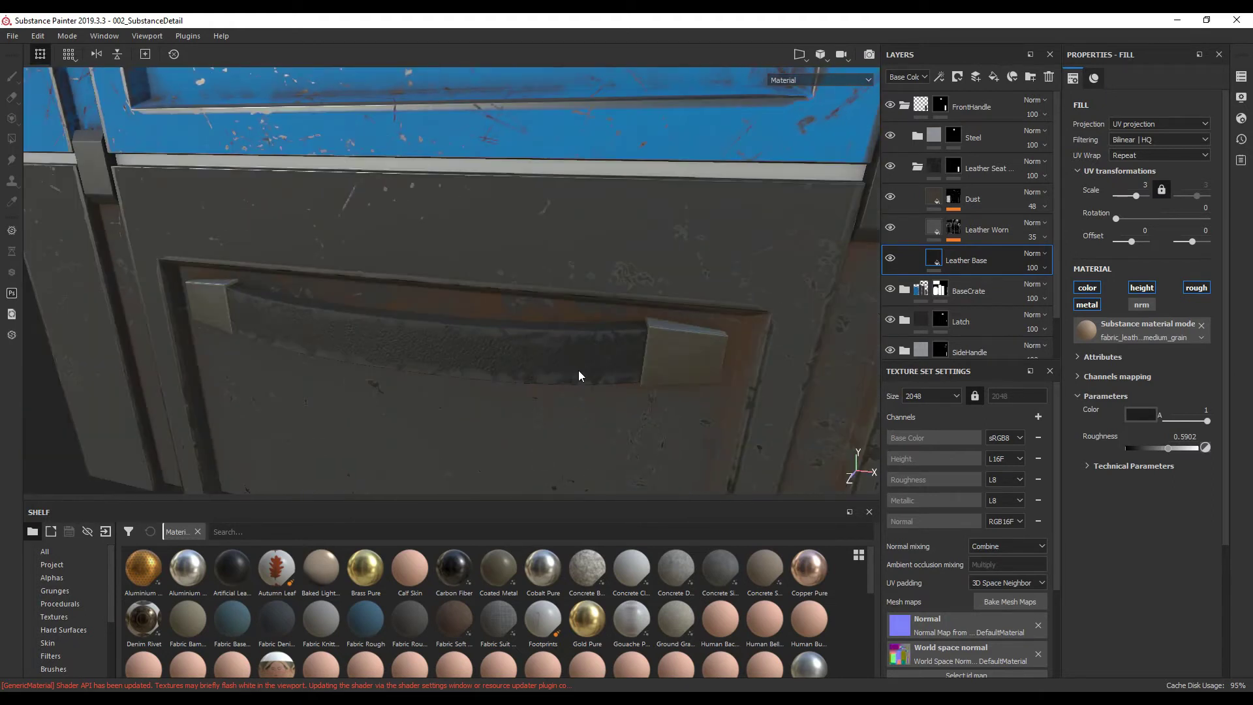
pyautogui.click(954, 229)
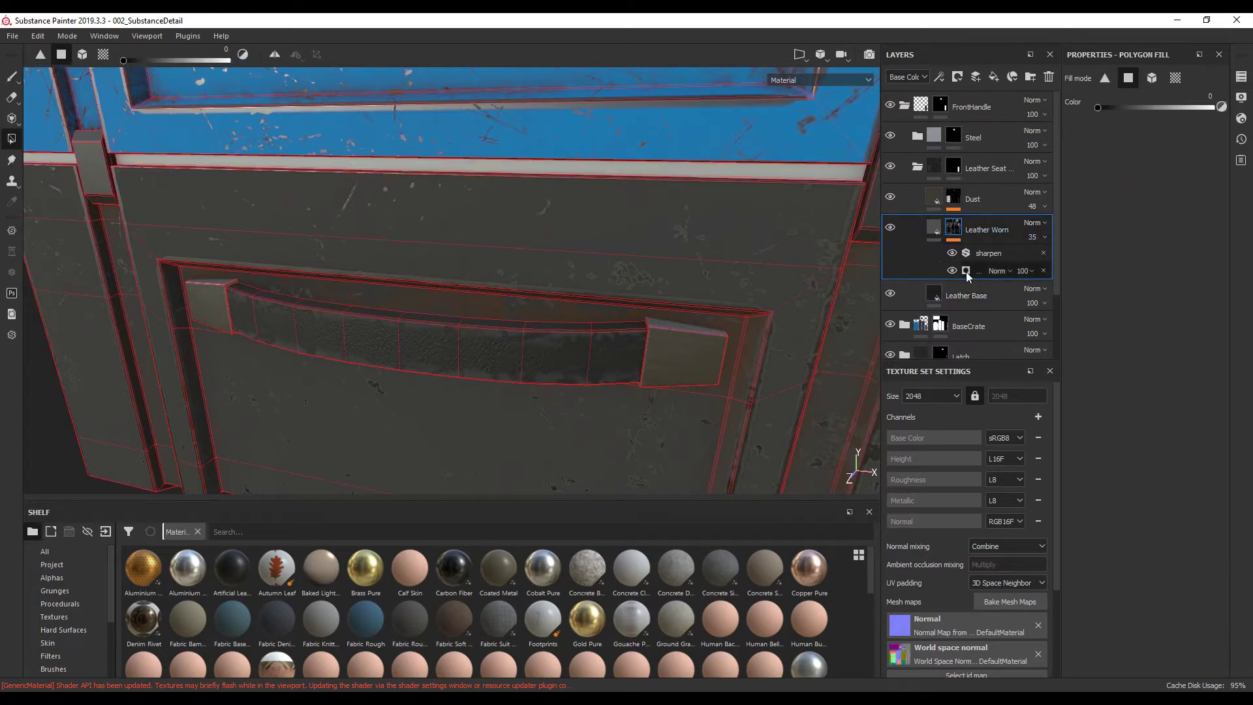
pyautogui.click(968, 272)
pyautogui.scroll(-5, 1159, 295)
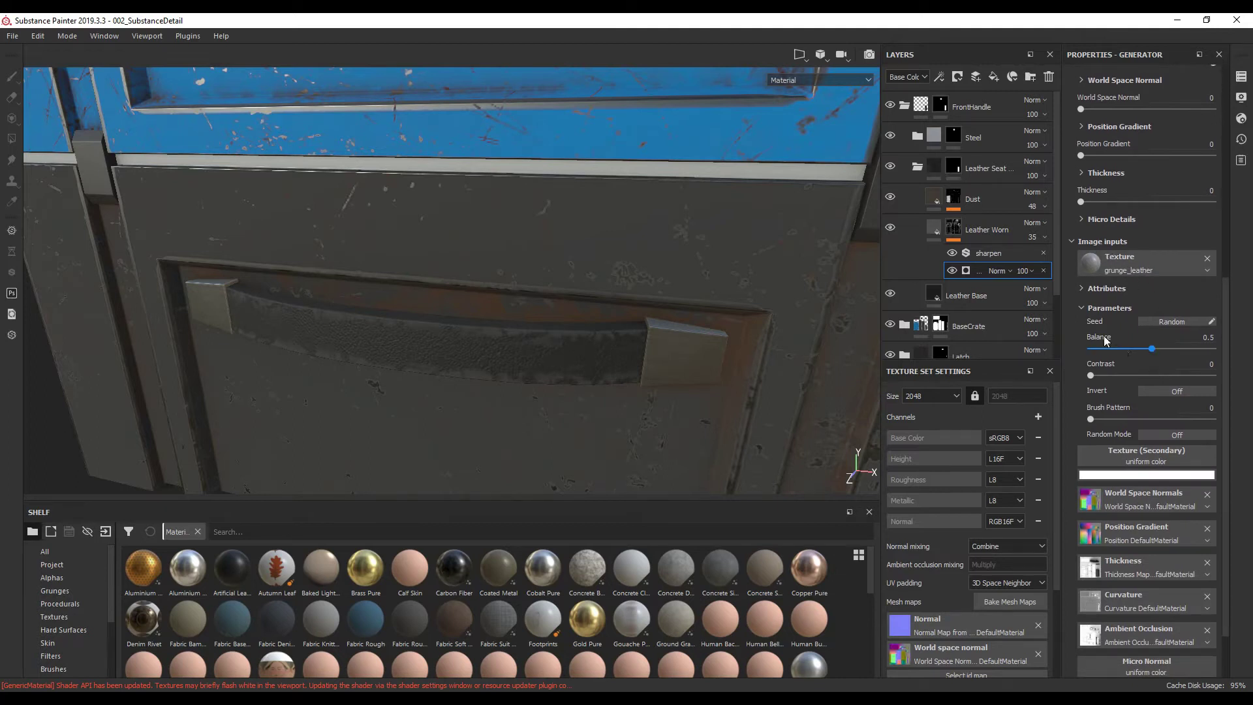
pyautogui.click(1129, 350)
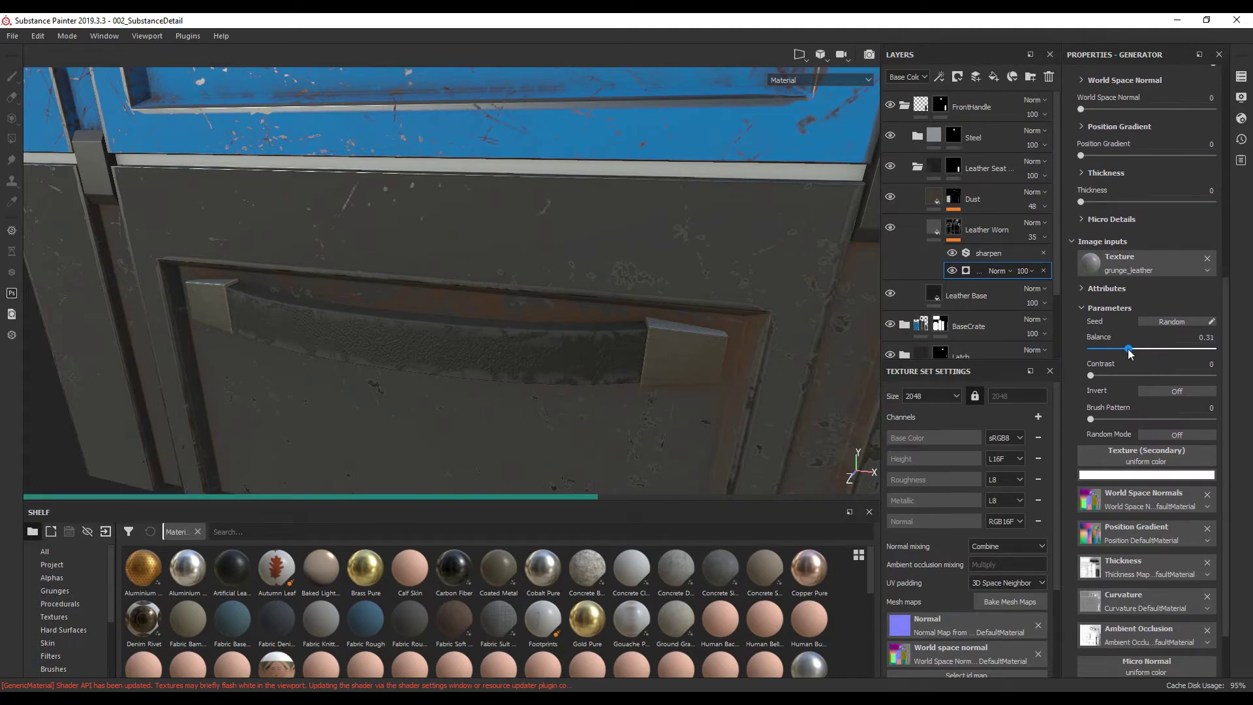
pyautogui.moveTo(1129, 353); pyautogui.dragTo(1133, 350)
pyautogui.scroll(-8, 653, 379)
pyautogui.keyDown('alt'); pyautogui.moveTo(640, 334); pyautogui.dragTo(451, 361); pyautogui.keyUp('alt')
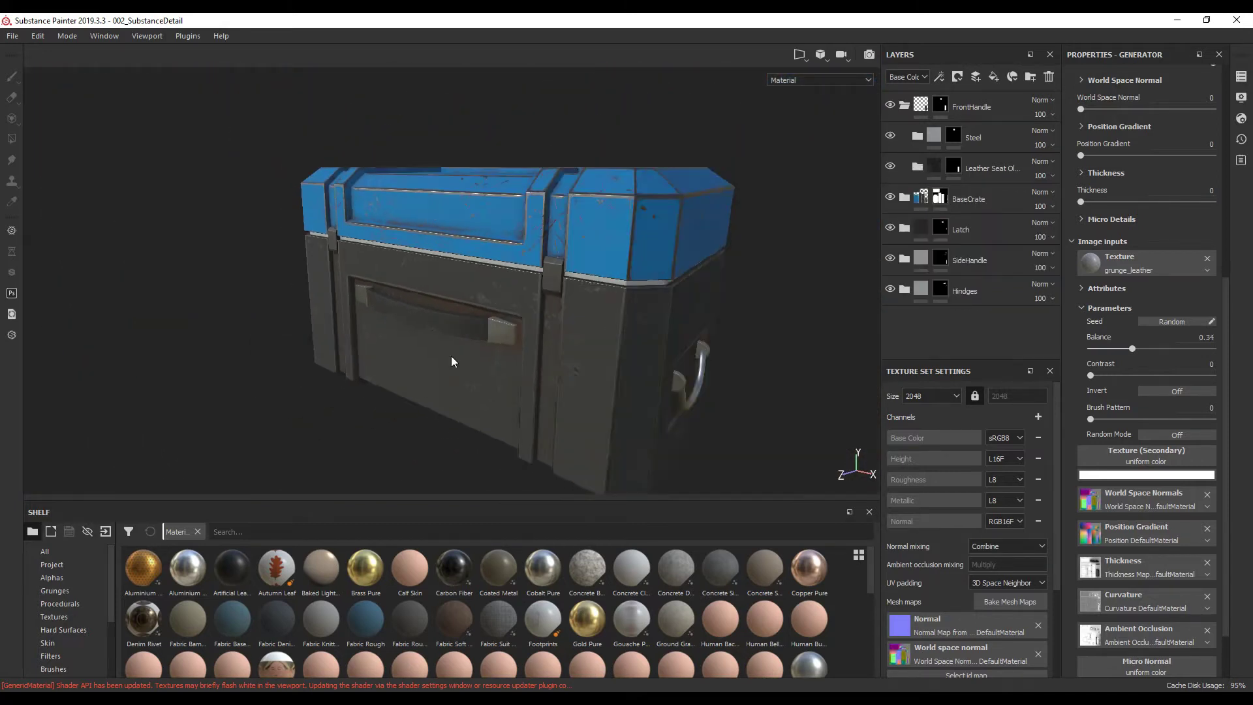
# Set the Base layer's color in the FrontHandle folder's Steel group to neutral grey (R 0.180, G 0.180, B 0.180), and collapse both folders
pyautogui.scroll(8, 452, 361)
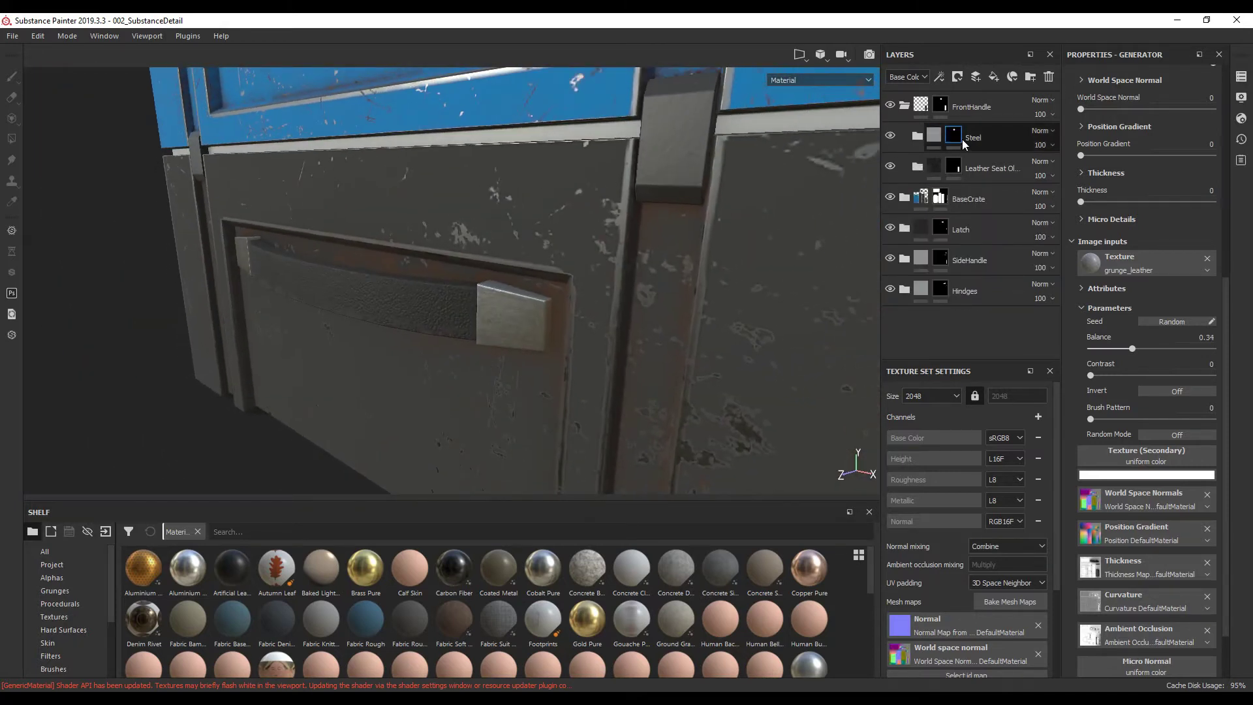
pyautogui.click(963, 141)
pyautogui.click(917, 137)
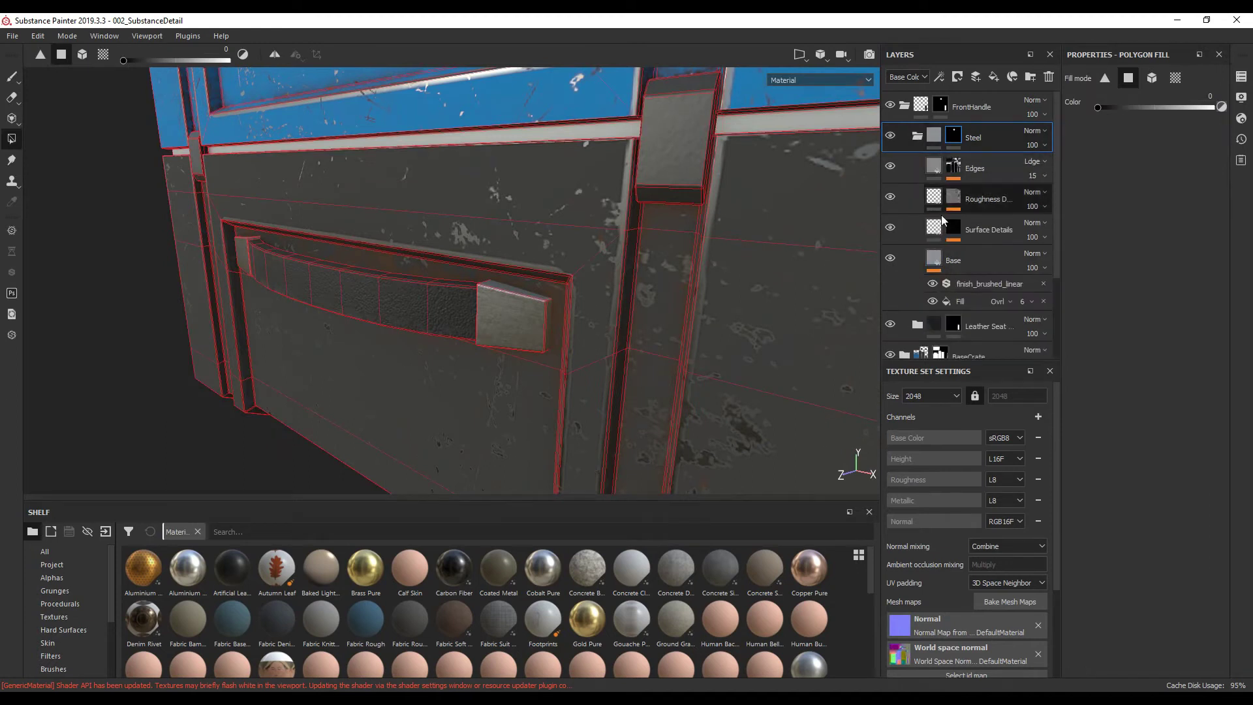
pyautogui.click(935, 261)
pyautogui.click(1139, 394)
pyautogui.moveTo(1079, 483); pyautogui.dragTo(1067, 480)
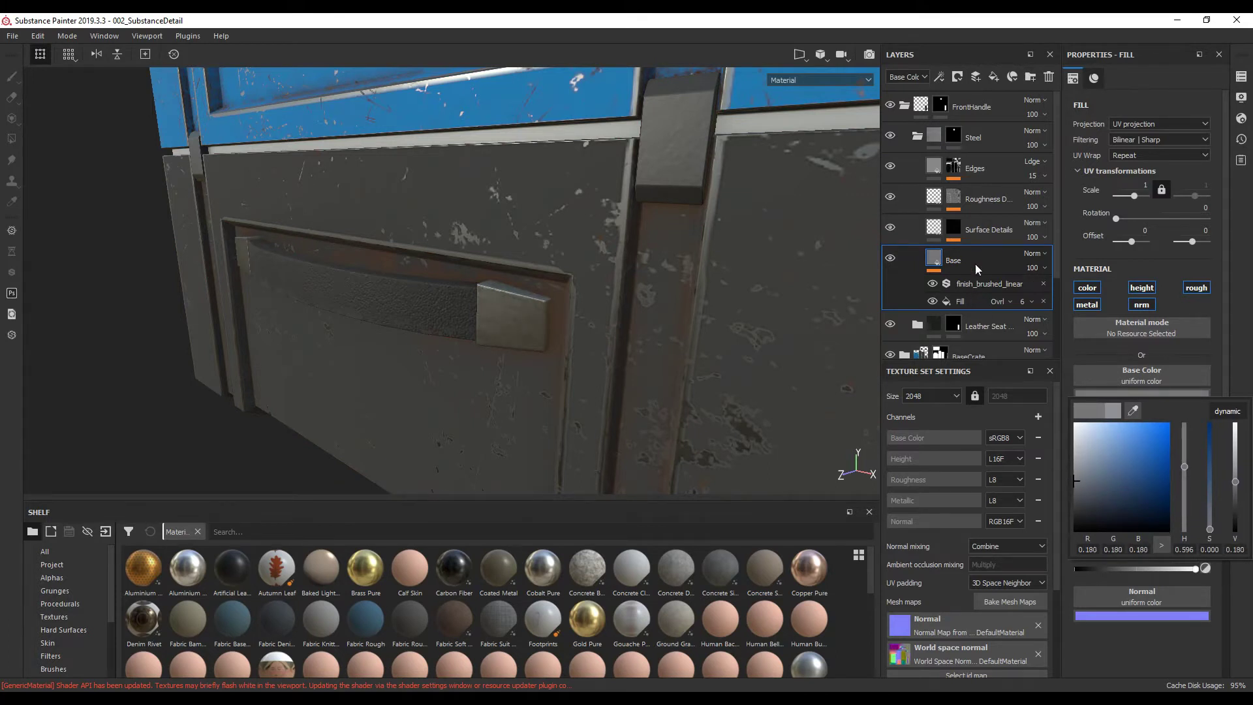
pyautogui.click(918, 138)
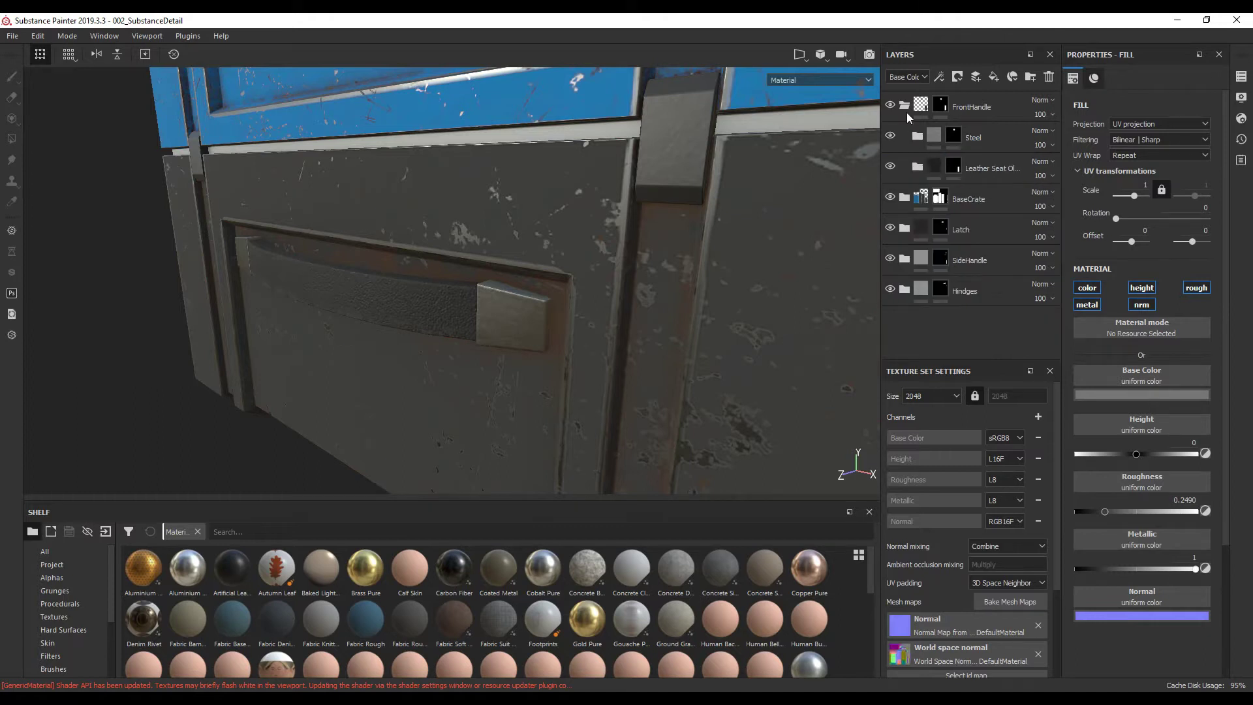
pyautogui.click(906, 110)
# Duplicate the BaseCrate folder's Bottom group, move the copy into the SideHandle folder below Steel, and collapse the BaseCrate folder
pyautogui.press('f')
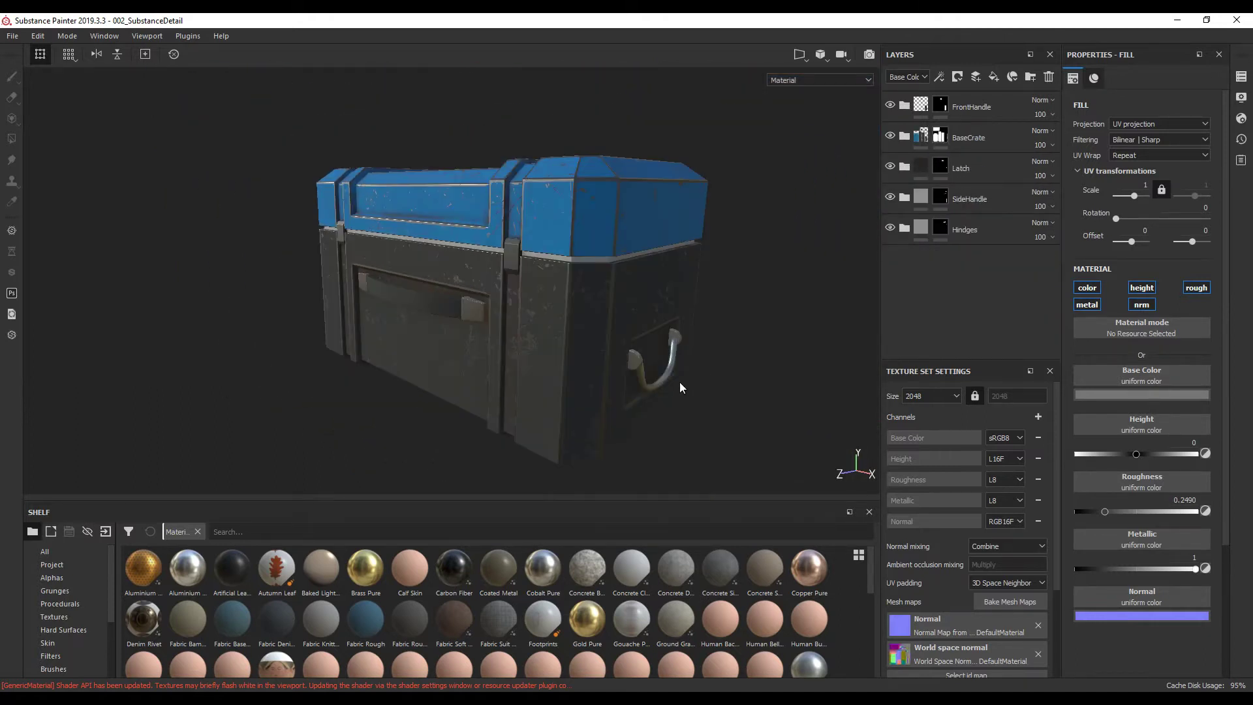
pyautogui.scroll(5, 680, 388)
pyautogui.keyDown('alt'); pyautogui.moveTo(680, 388); pyautogui.dragTo(650, 375); pyautogui.keyUp('alt')
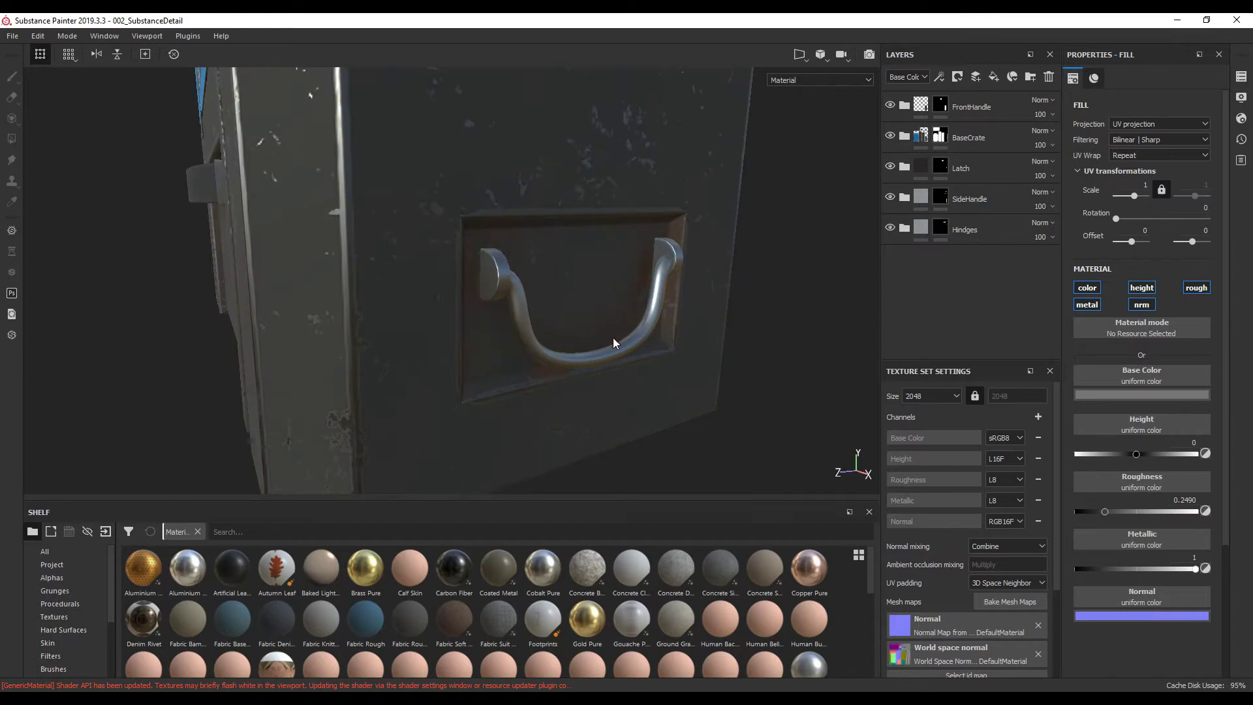
pyautogui.keyDown('alt'); pyautogui.moveTo(389, 288); pyautogui.dragTo(385, 271); pyautogui.keyUp('alt')
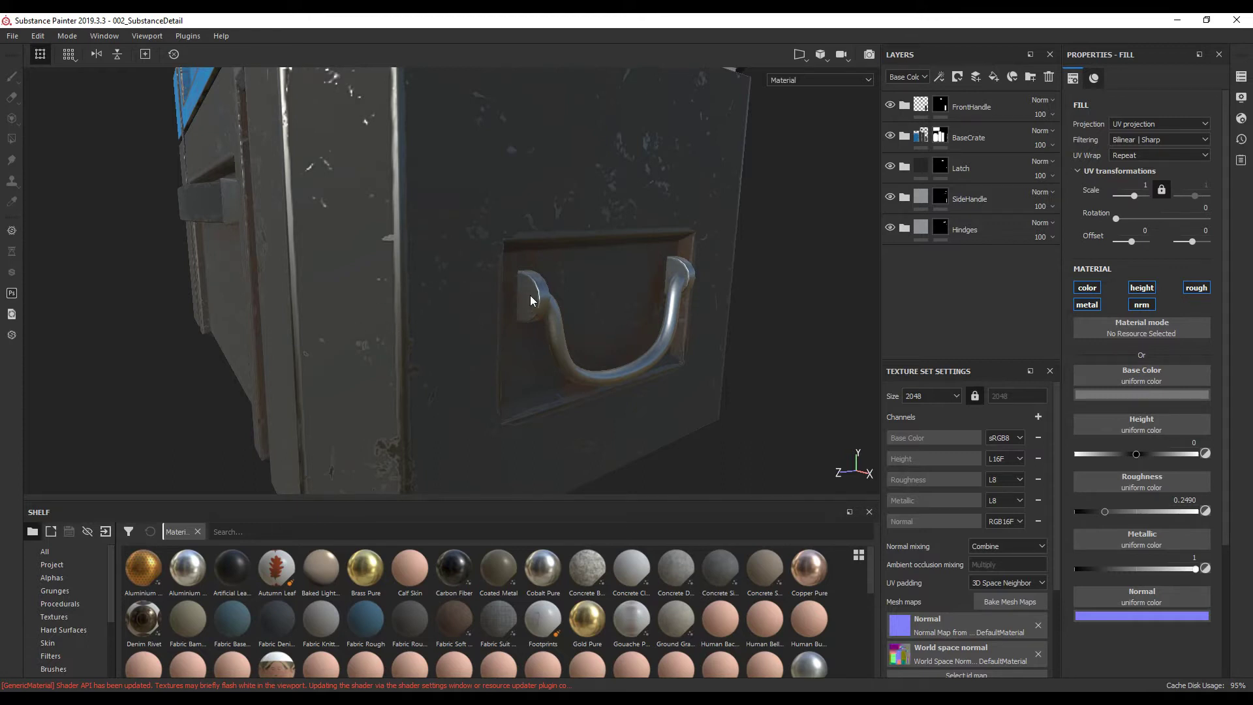
pyautogui.keyDown('alt'); pyautogui.moveTo(681, 267); pyautogui.dragTo(679, 350); pyautogui.keyUp('alt')
pyautogui.click(904, 137)
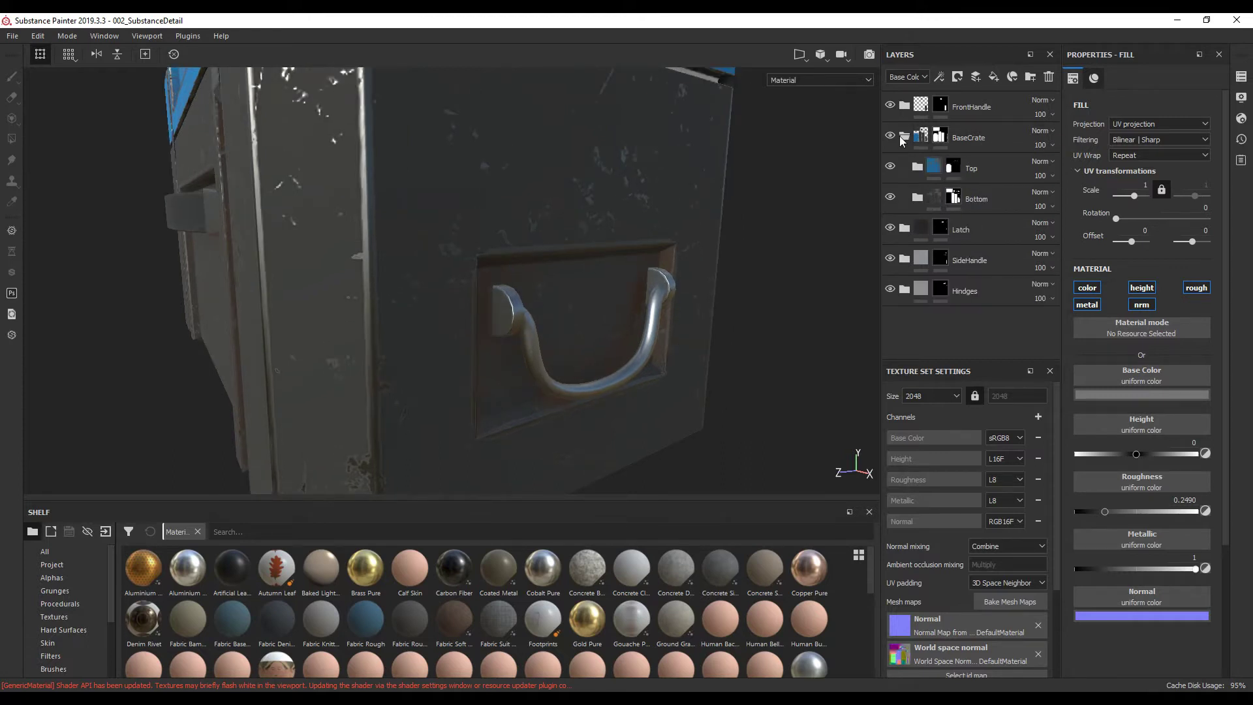
pyautogui.click(991, 199)
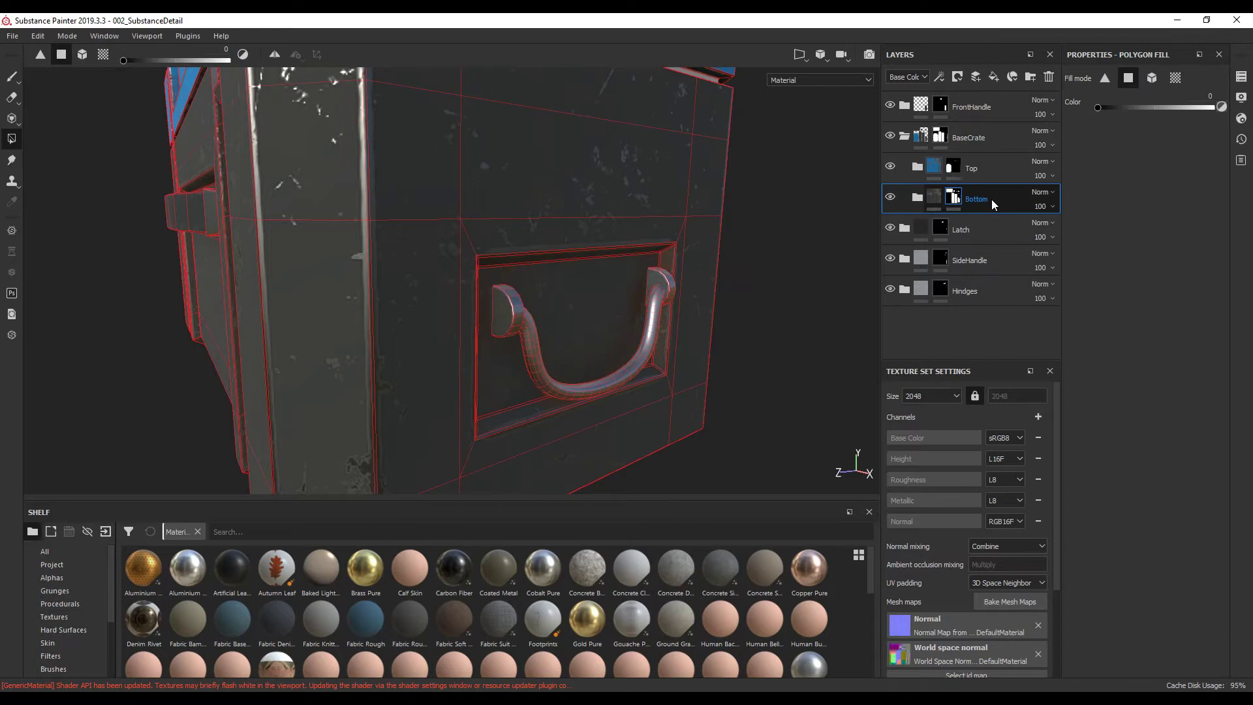
pyautogui.hotkey('ctrl', 'd')
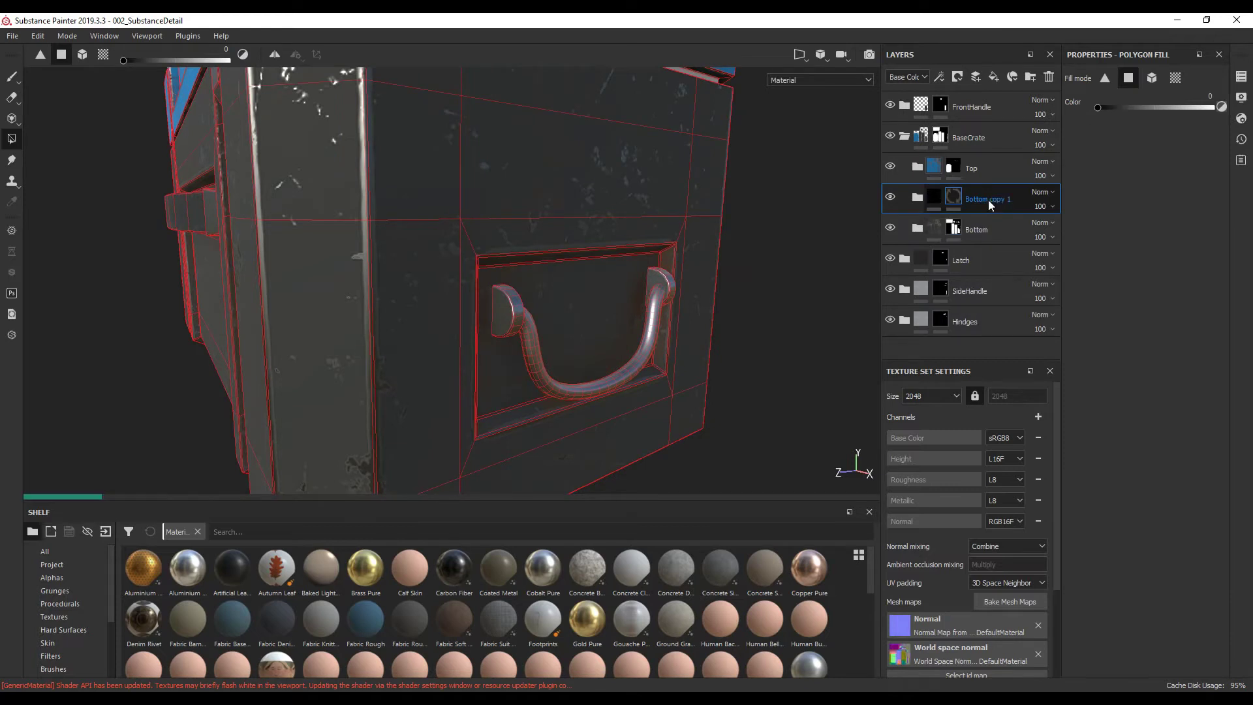
pyautogui.moveTo(981, 197); pyautogui.dragTo(962, 288)
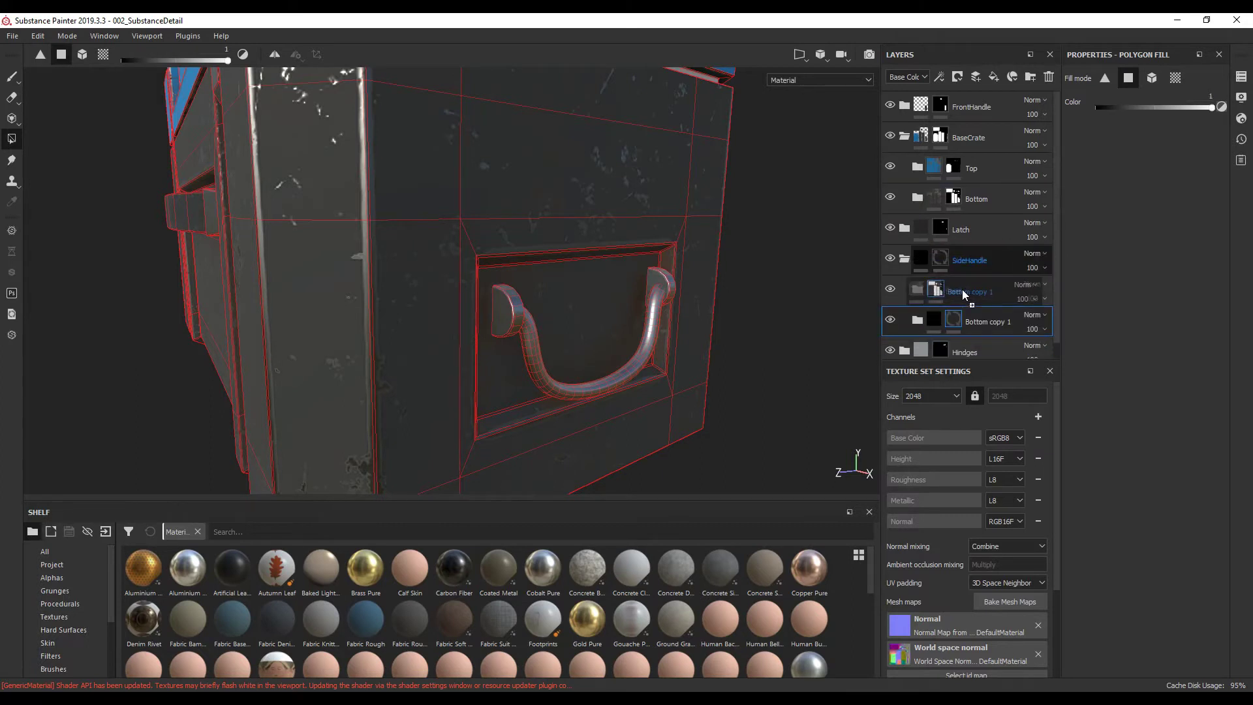
pyautogui.click(904, 137)
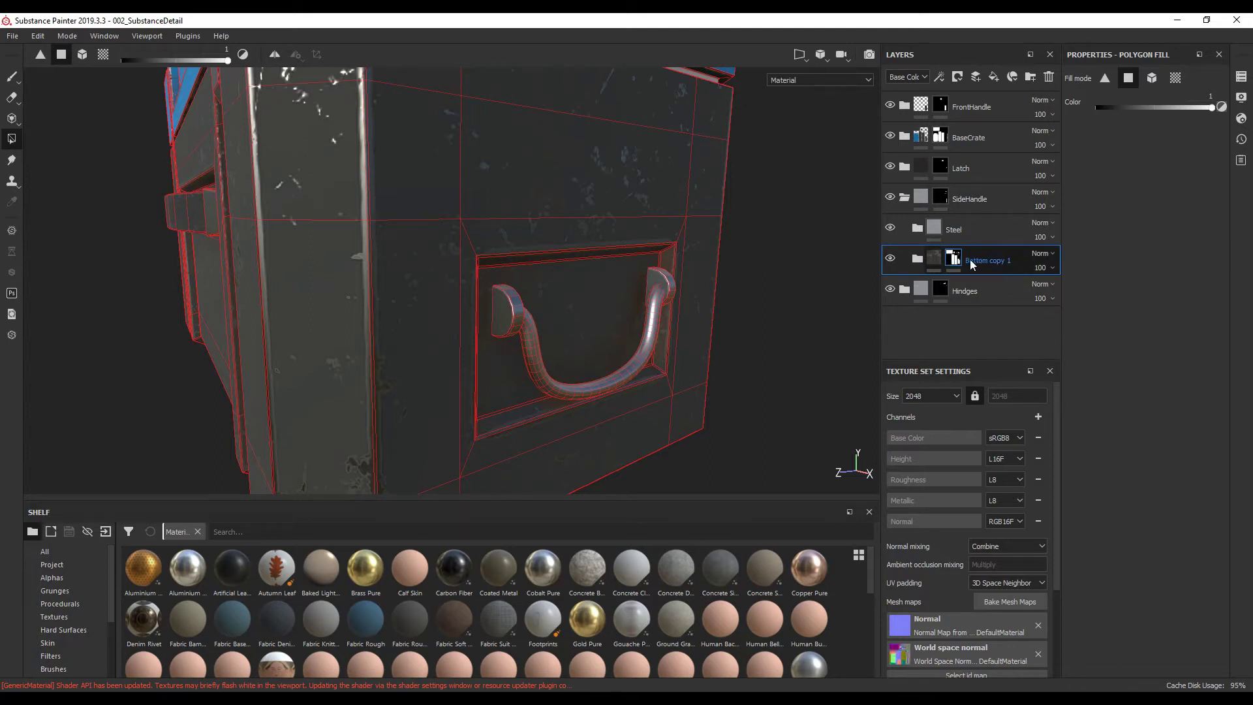
# Clear the mask of the copied Bottom group in the SideHandle folder and rename the group Handle
pyautogui.rightClick(993, 260)
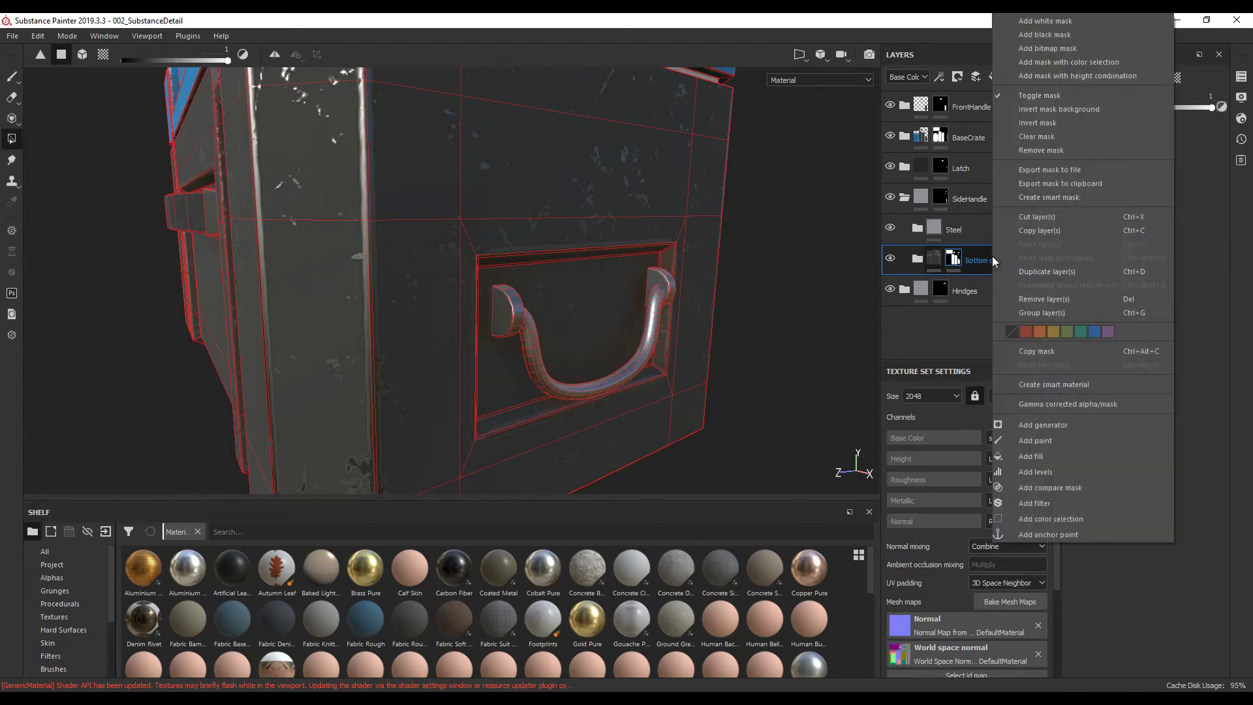
pyautogui.click(1032, 136)
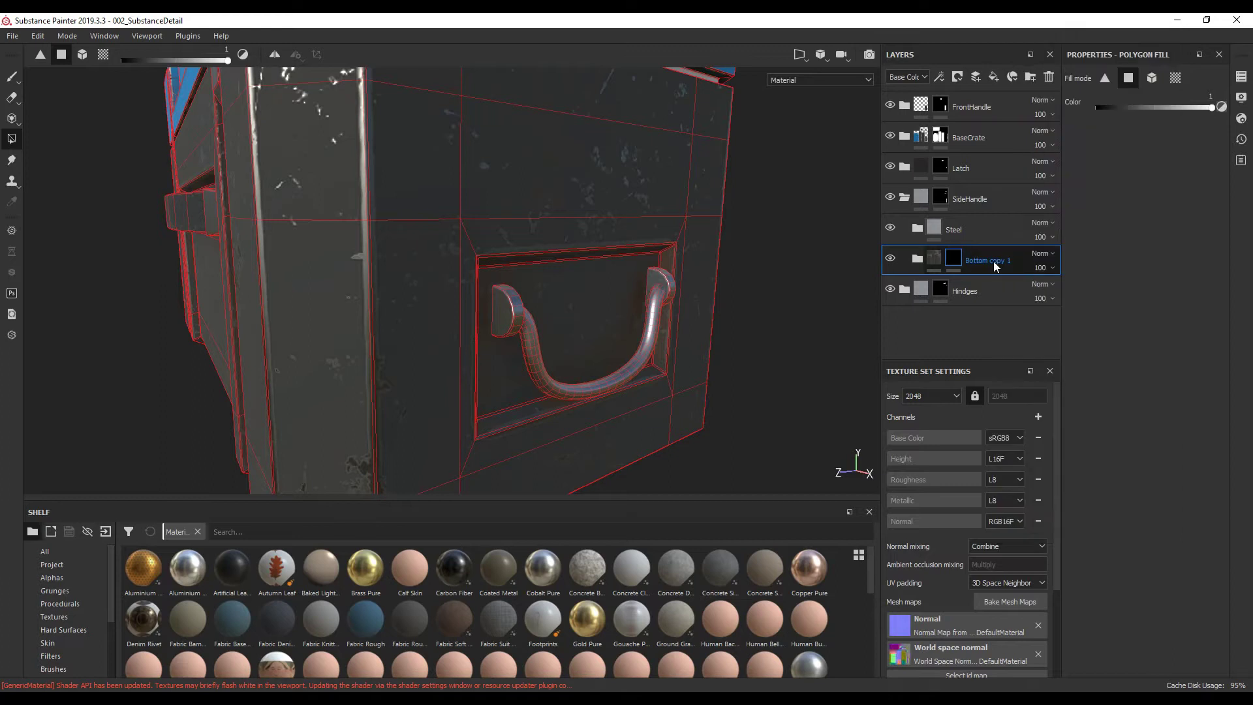
pyautogui.write('Handle')
pyautogui.press('Return')
# Add a black mask to the SideHandle folder's Steel group and reveal only the curved handle bar with a mesh polygon fill
pyautogui.click(977, 229)
pyautogui.rightClick(977, 229)
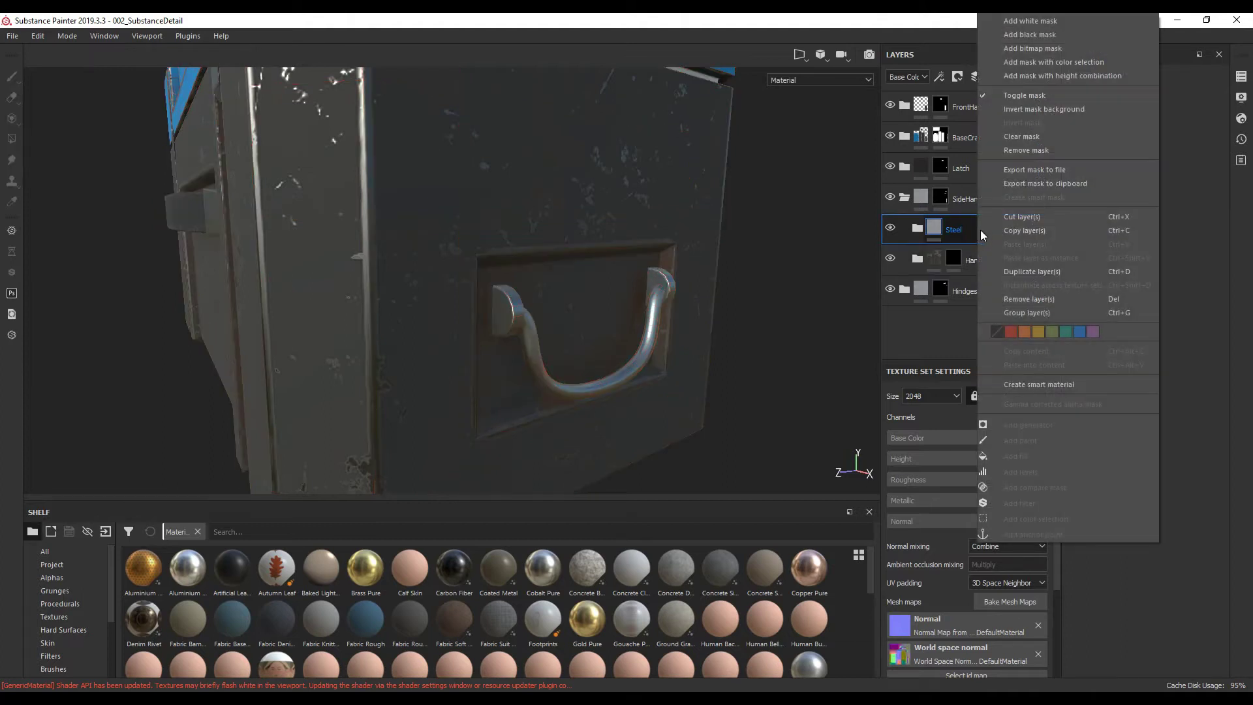
pyautogui.click(1029, 35)
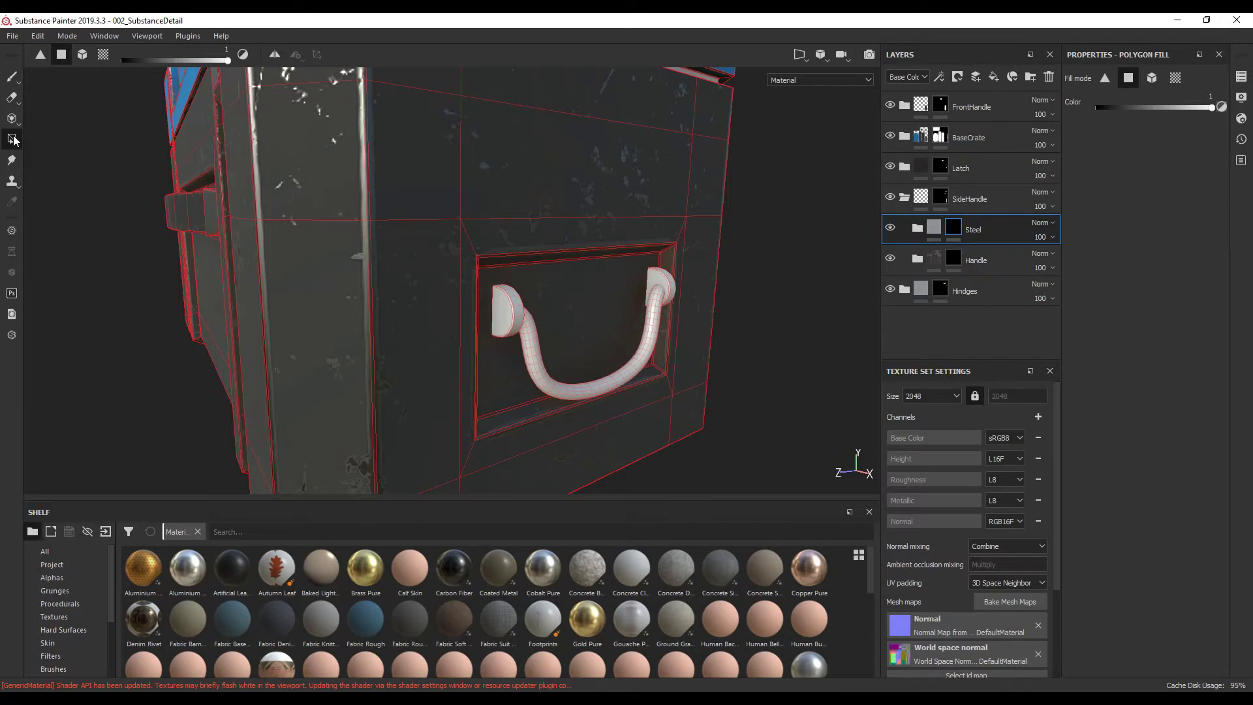
pyautogui.click(1151, 77)
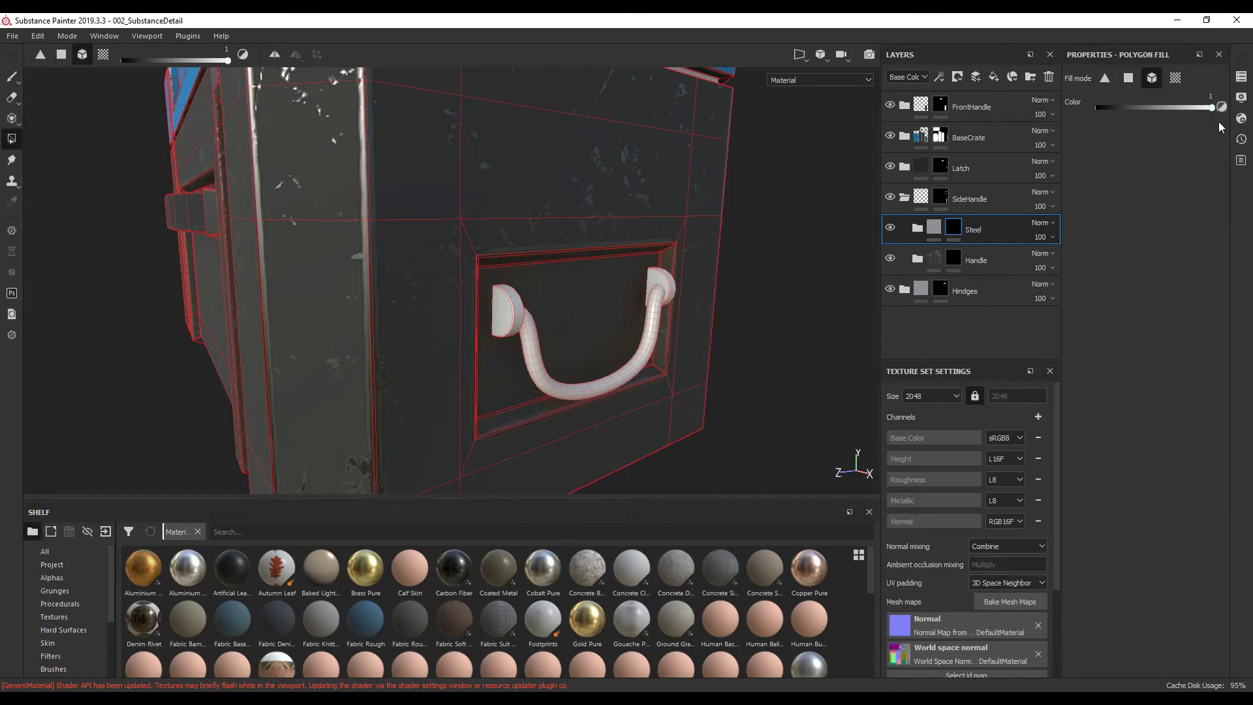
pyautogui.click(656, 312)
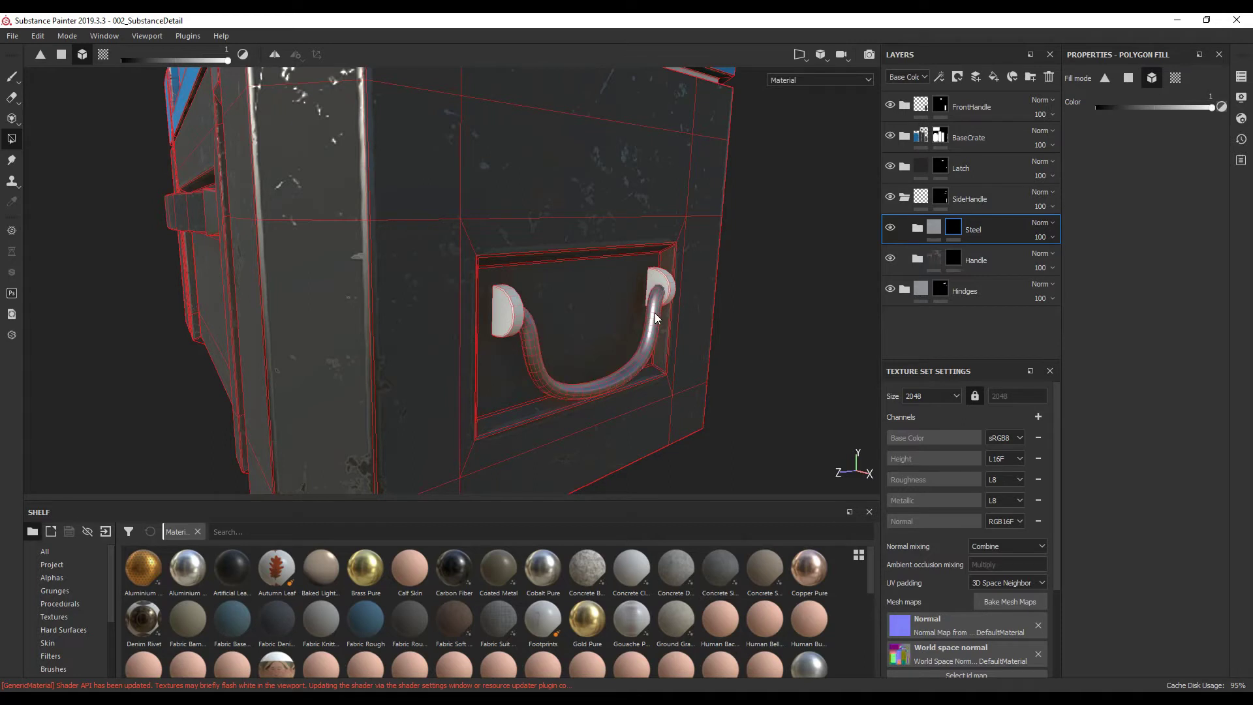
# Set the Base layer's color in the SideHandle folder's Steel group to dark grey (R 0.125, G 0.125, B 0.125), and collapse the group
pyautogui.click(918, 228)
pyautogui.scroll(-1, 972, 268)
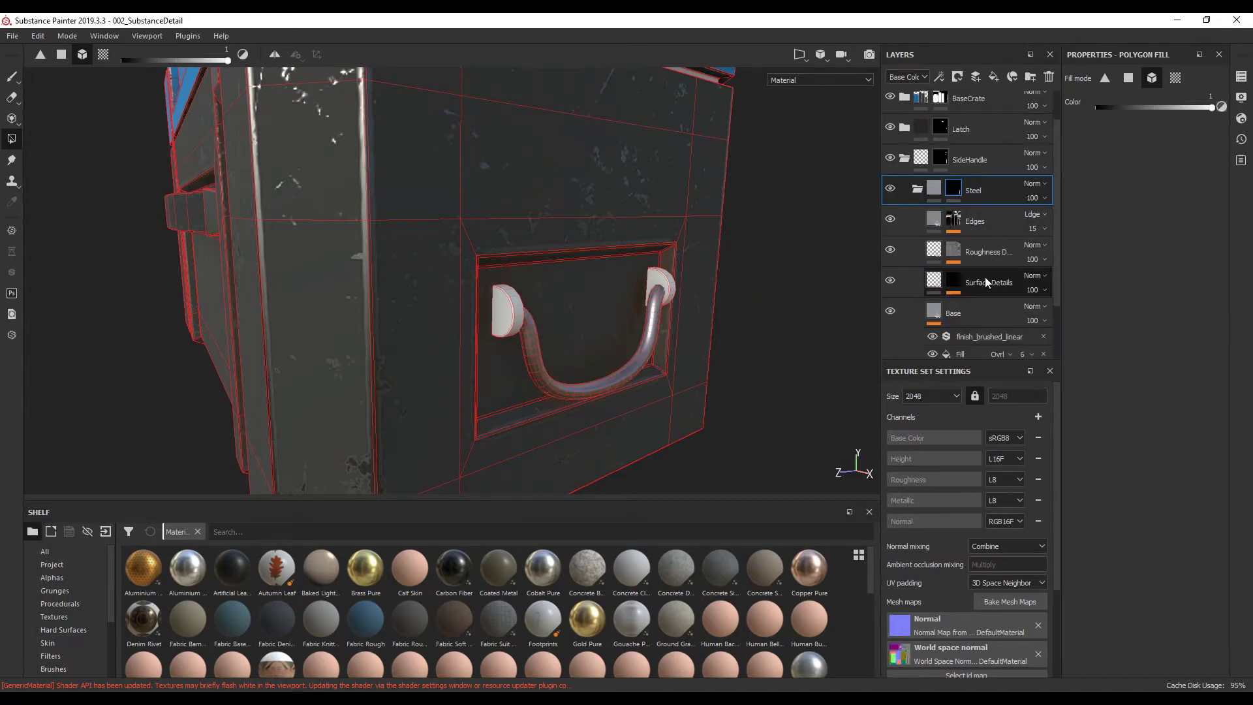
pyautogui.click(937, 315)
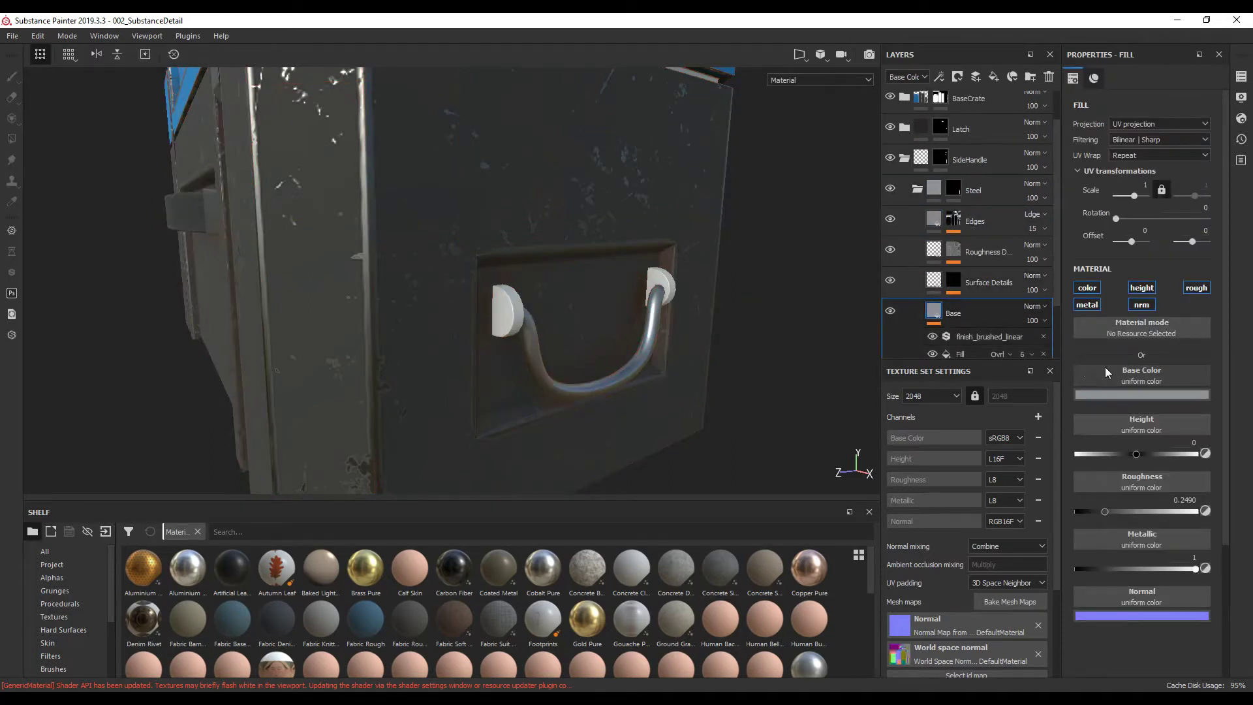
pyautogui.click(1145, 393)
pyautogui.click(1076, 484)
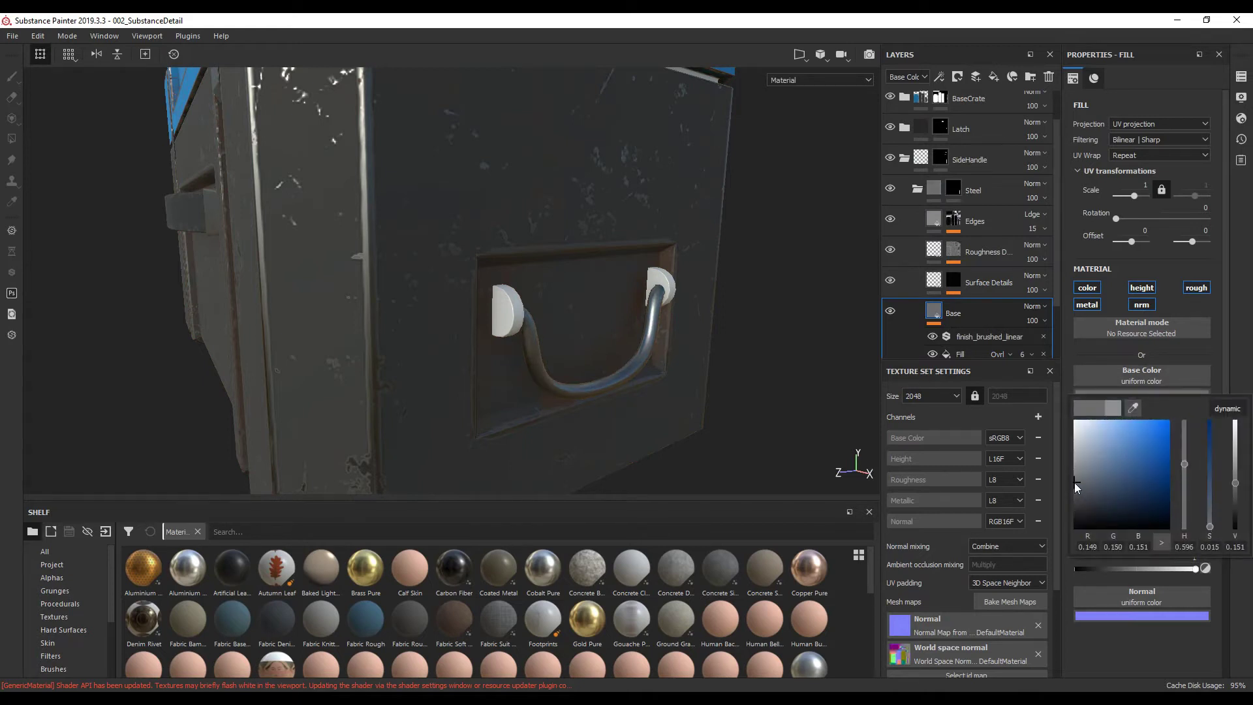
pyautogui.moveTo(1076, 486); pyautogui.dragTo(1074, 486)
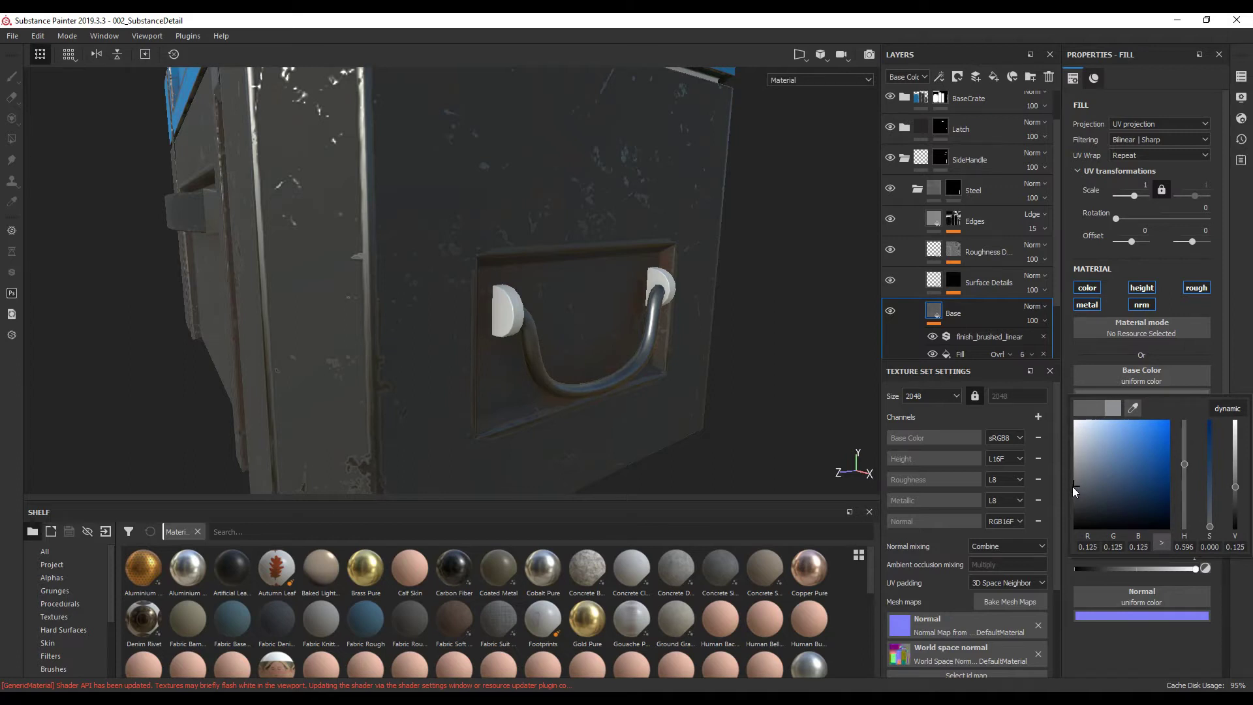
pyautogui.click(918, 190)
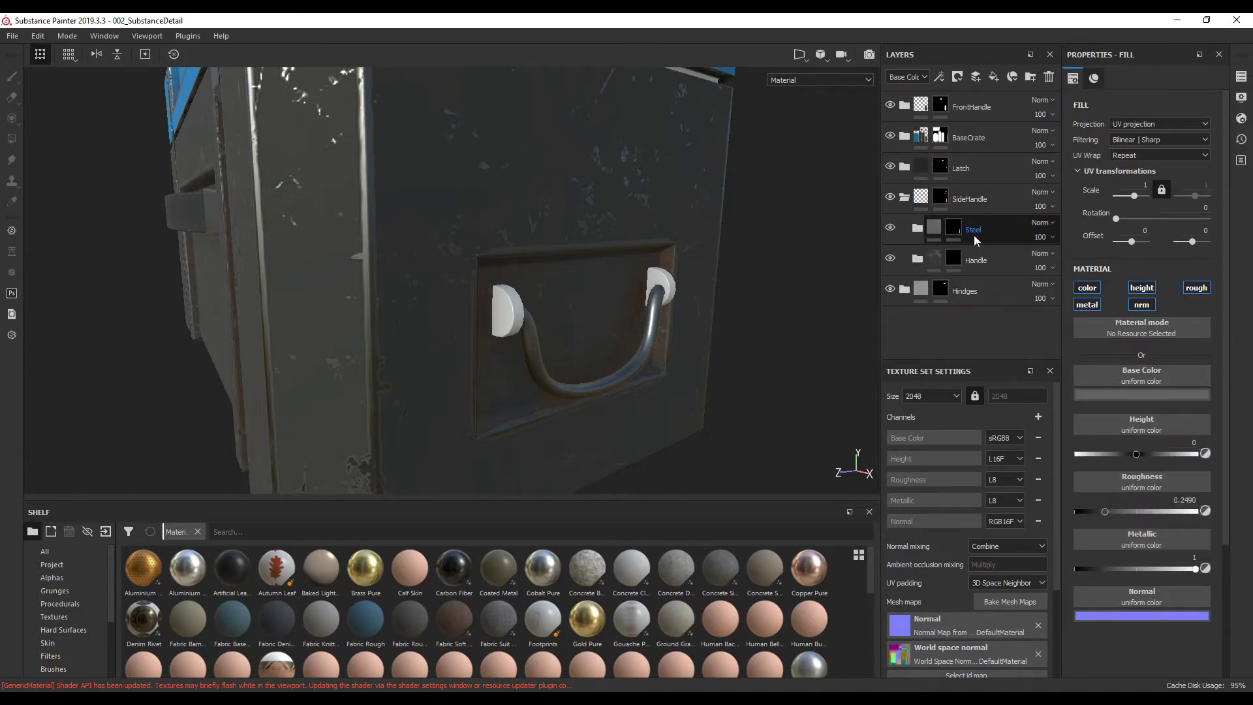
# Reveal the two side handle brackets in the Handle group's mask with mesh polygon fill
pyautogui.click(997, 260)
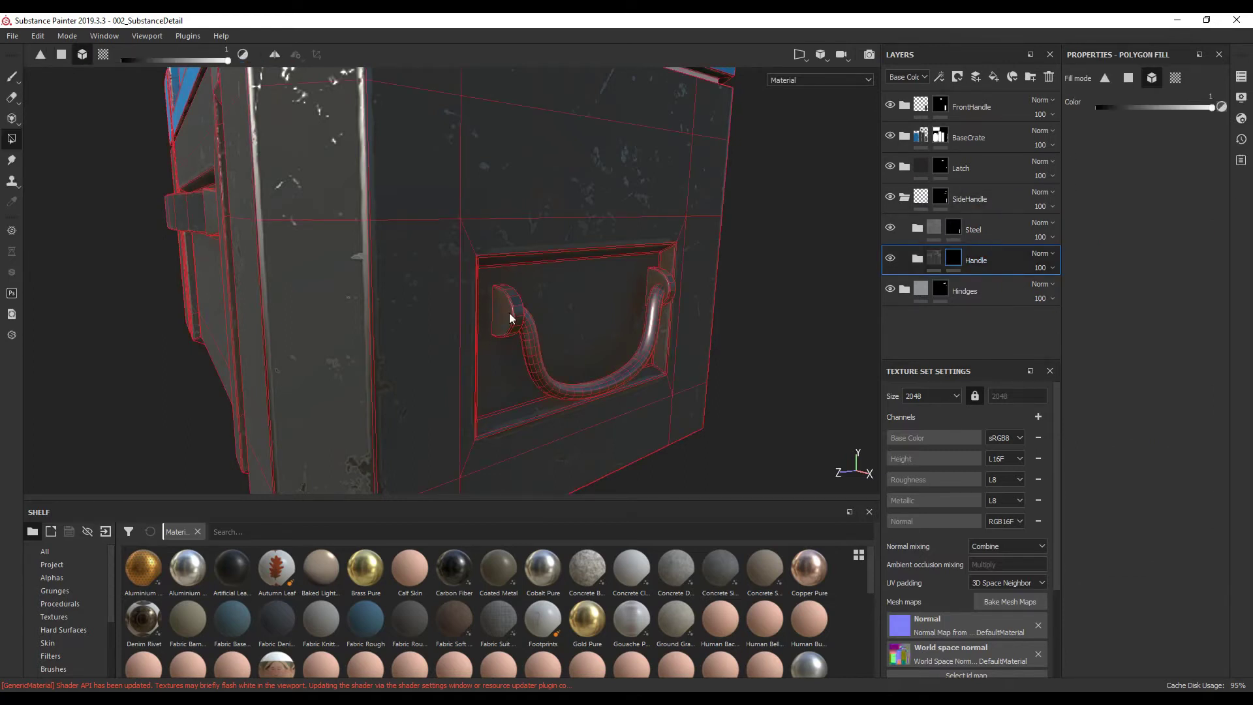
pyautogui.click(935, 257)
# Set the grunge_map_020_bitmap texture's Balance to 0.21 in the Handle group's Rust mask generator, and collapse the SideHandle folders
pyautogui.keyDown('alt'); pyautogui.moveTo(757, 369); pyautogui.dragTo(480, 304); pyautogui.keyUp('alt')
pyautogui.keyDown('alt'); pyautogui.moveTo(480, 303); pyautogui.dragTo(642, 355, button='right'); pyautogui.keyUp('alt')
pyautogui.keyDown('alt'); pyautogui.moveTo(643, 355); pyautogui.dragTo(541, 349); pyautogui.keyUp('alt')
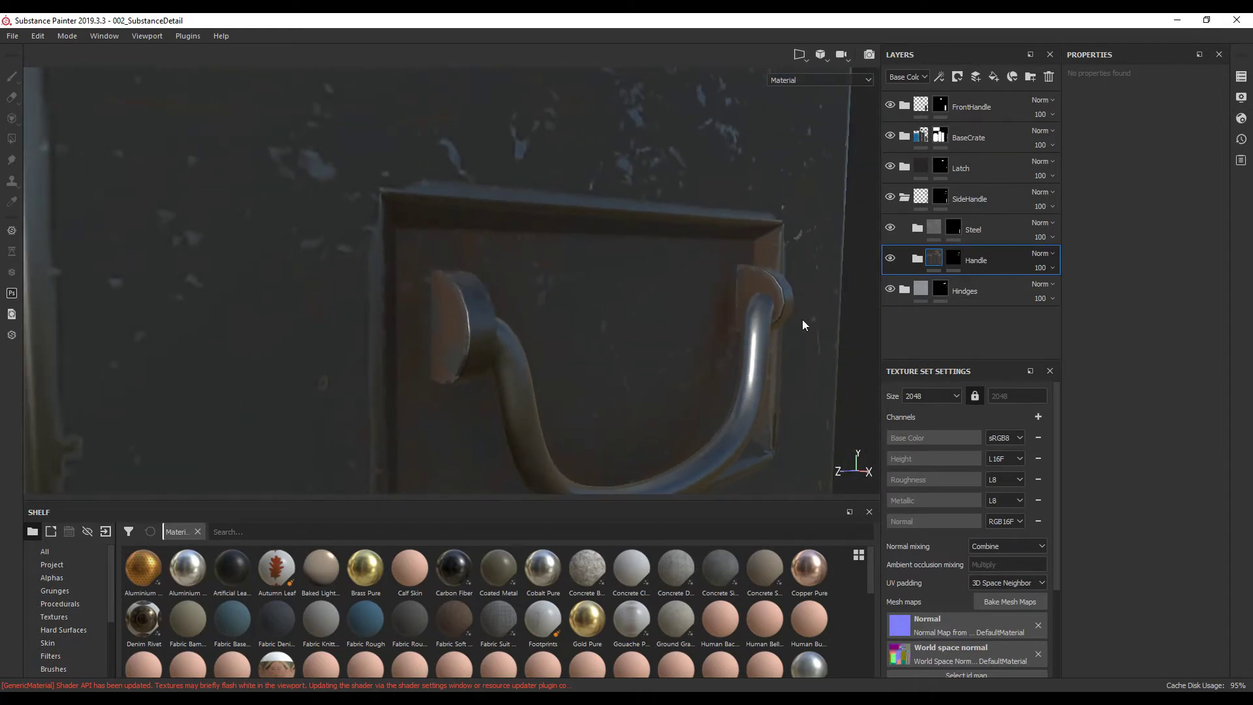
pyautogui.click(914, 264)
pyautogui.scroll(-2, 989, 278)
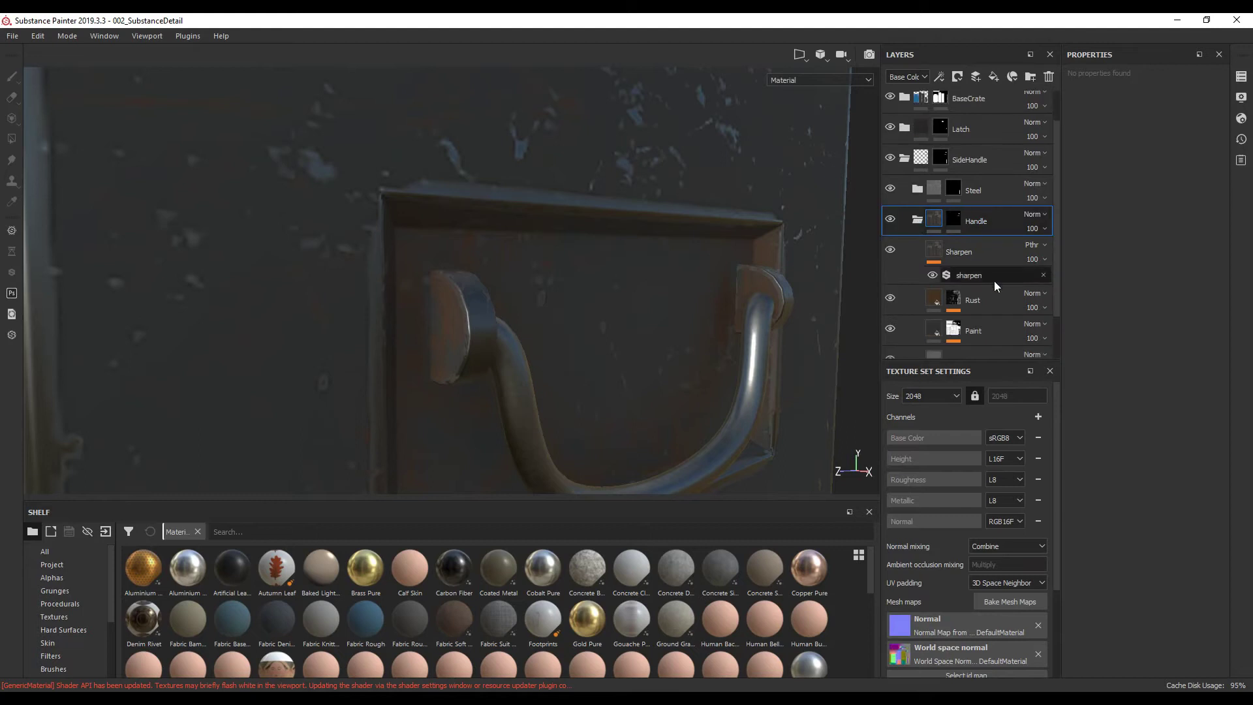
pyautogui.click(953, 259)
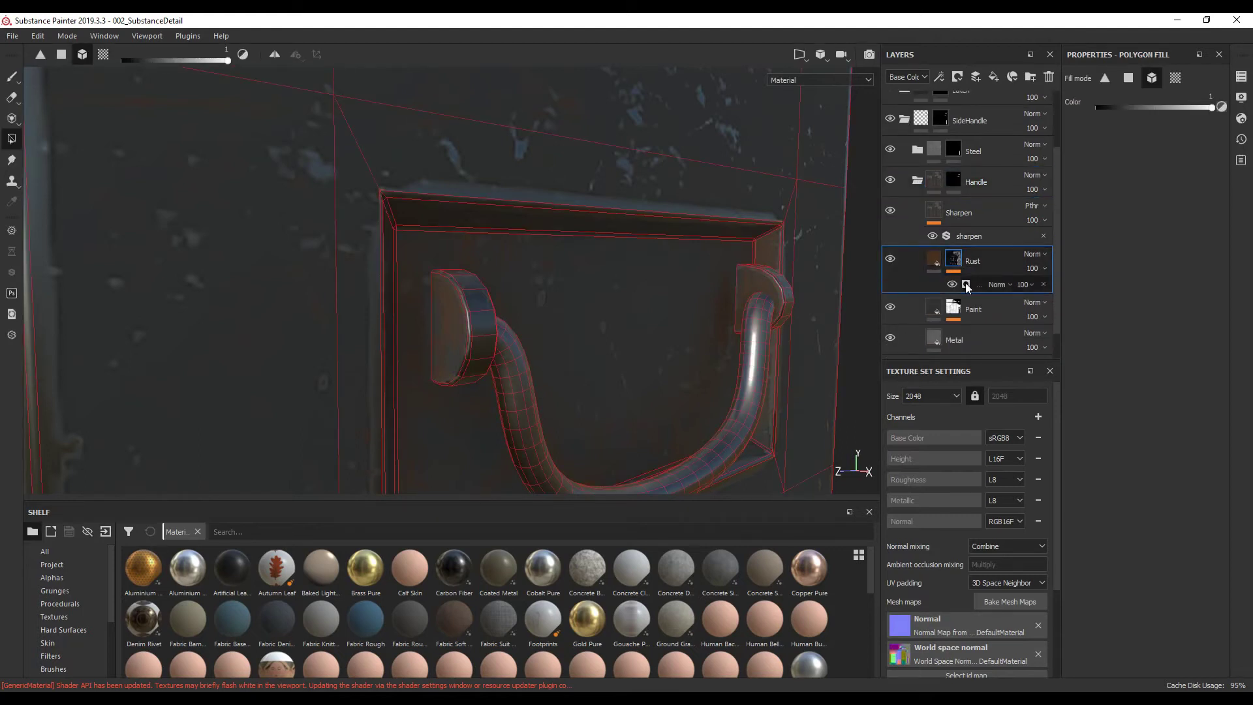
pyautogui.click(968, 288)
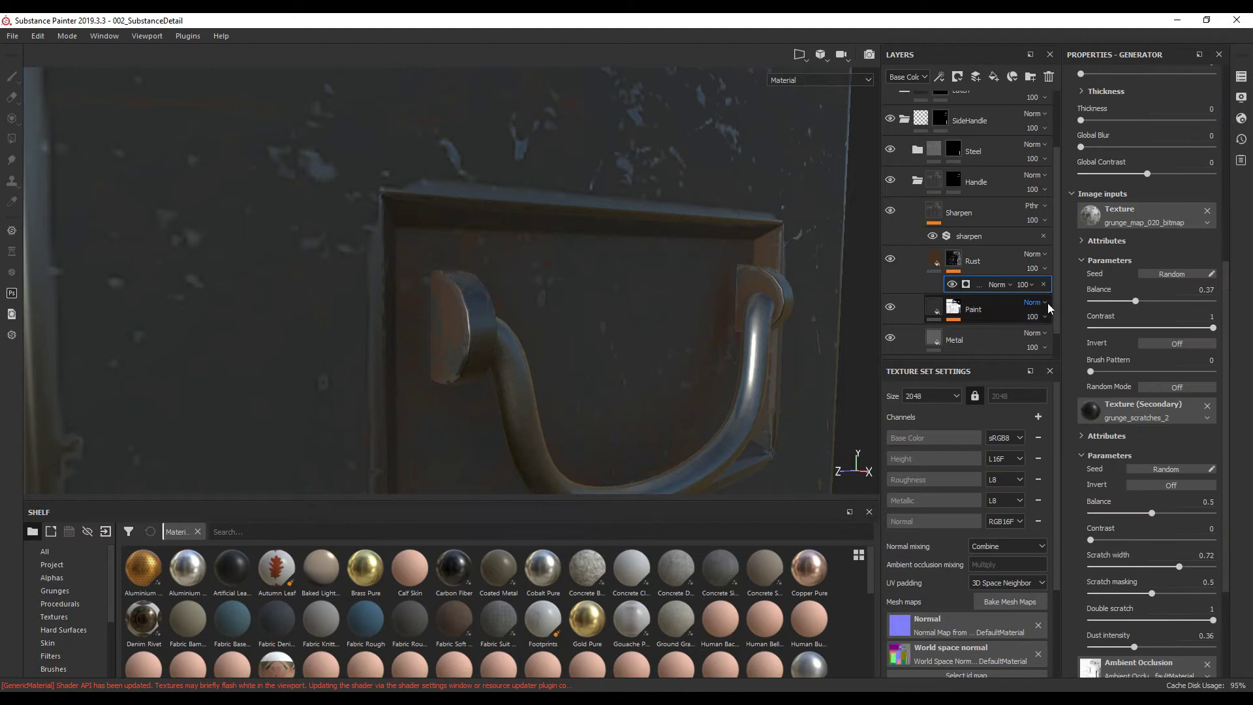
pyautogui.click(1107, 301)
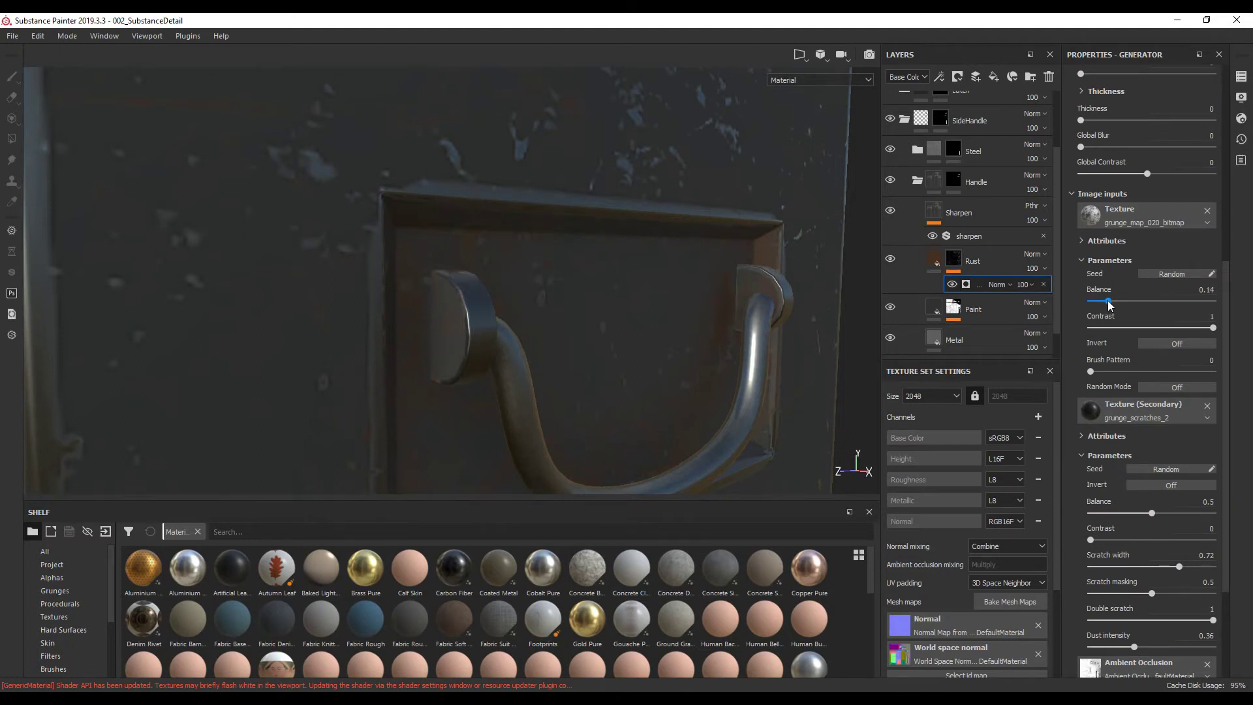
pyautogui.click(1117, 301)
pyautogui.click(904, 119)
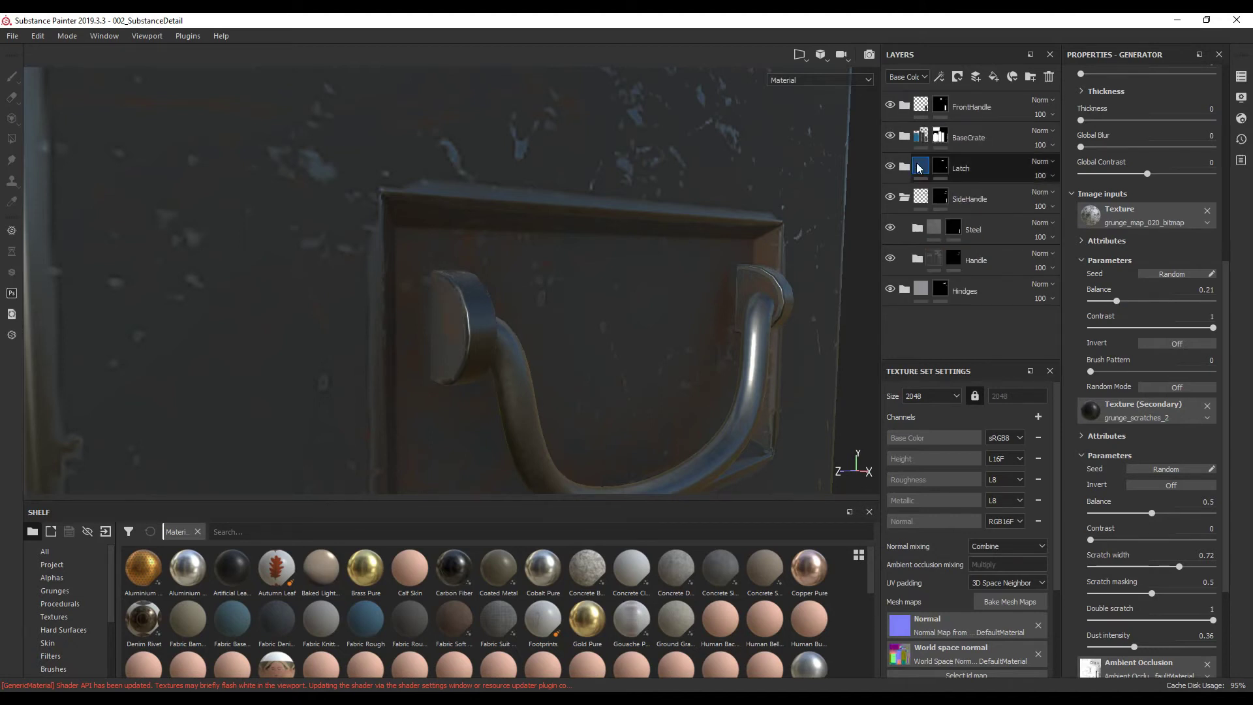
# Set the Base layer's color in the Hindges folder's Steel group to dark neutral grey (R 0.130, G 0.130, B 0.130)
pyautogui.press('f')
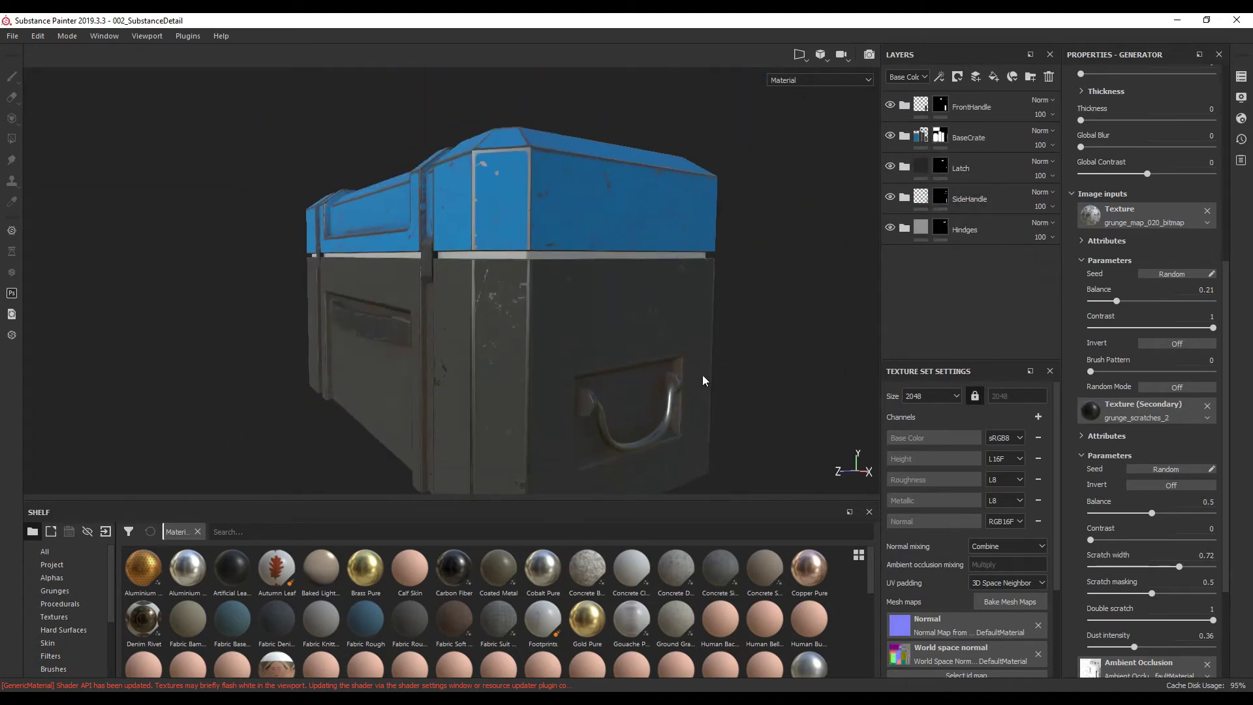
pyautogui.keyDown('alt'); pyautogui.moveTo(776, 321); pyautogui.dragTo(450, 310); pyautogui.keyUp('alt')
pyautogui.keyDown('alt'); pyautogui.moveTo(451, 310); pyautogui.dragTo(601, 302, button='right'); pyautogui.keyUp('alt')
pyautogui.keyDown('alt'); pyautogui.moveTo(601, 302); pyautogui.dragTo(646, 346); pyautogui.keyUp('alt')
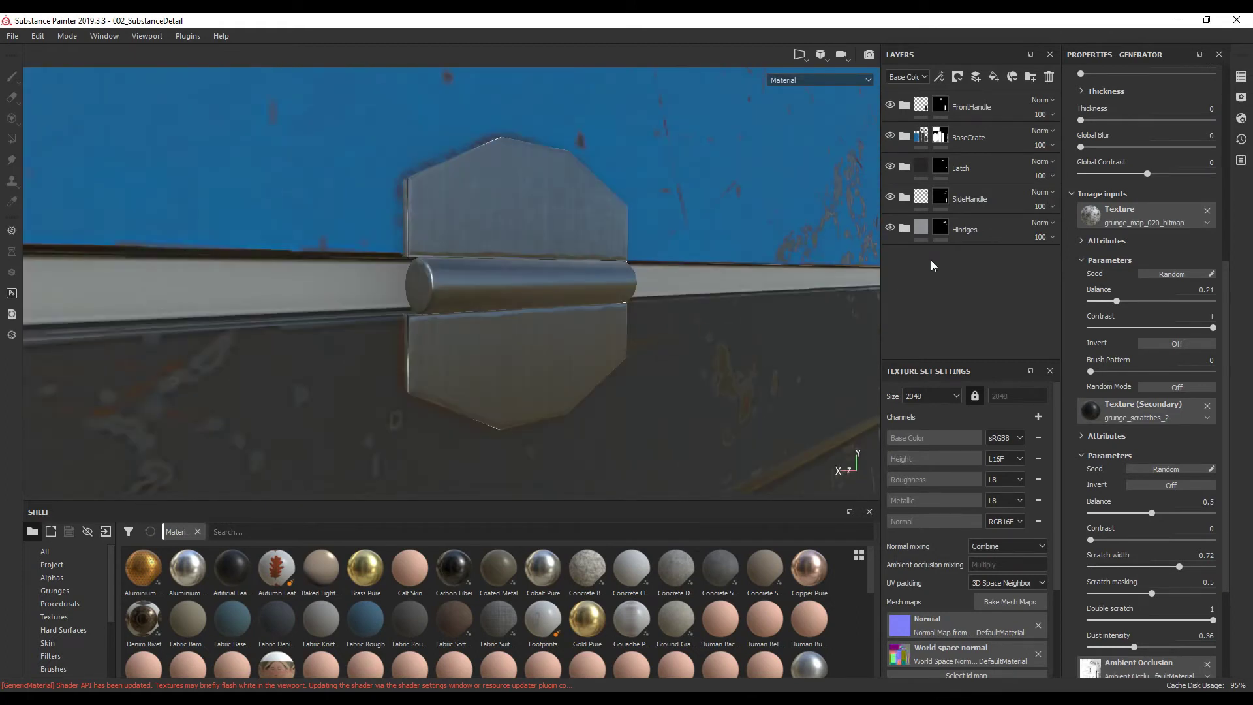
pyautogui.click(905, 228)
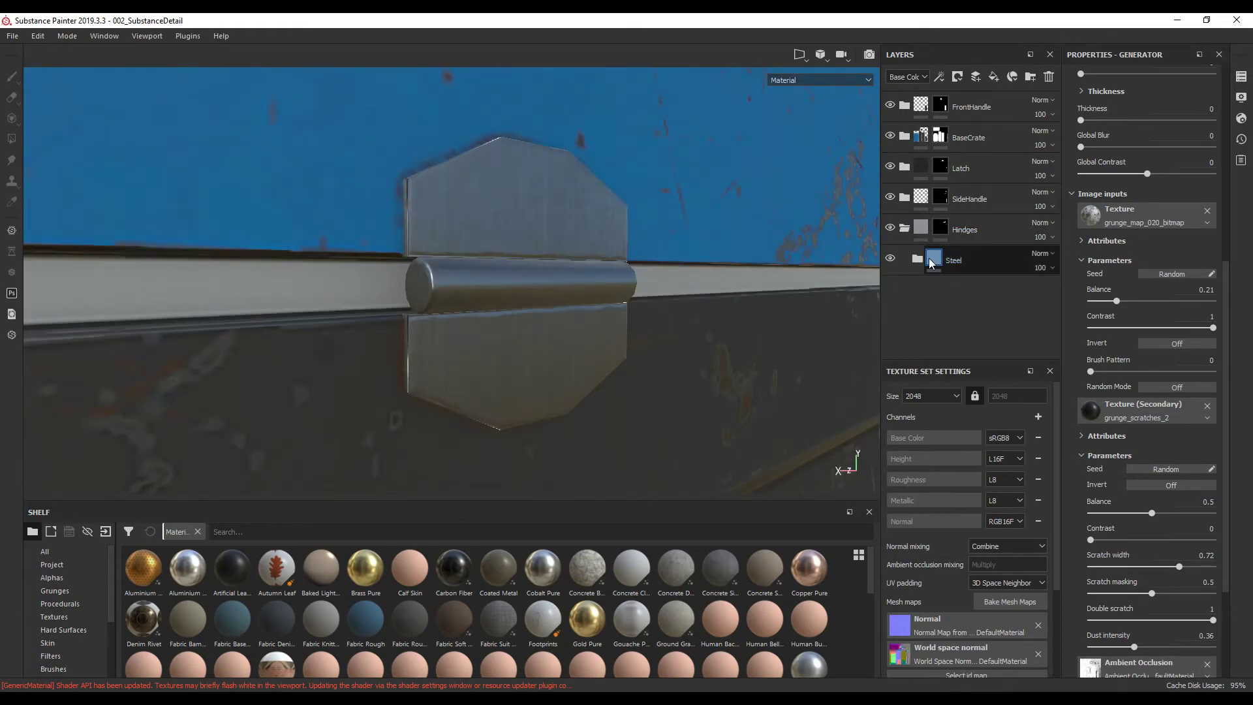
pyautogui.click(931, 261)
pyautogui.click(918, 259)
pyautogui.scroll(-1, 946, 329)
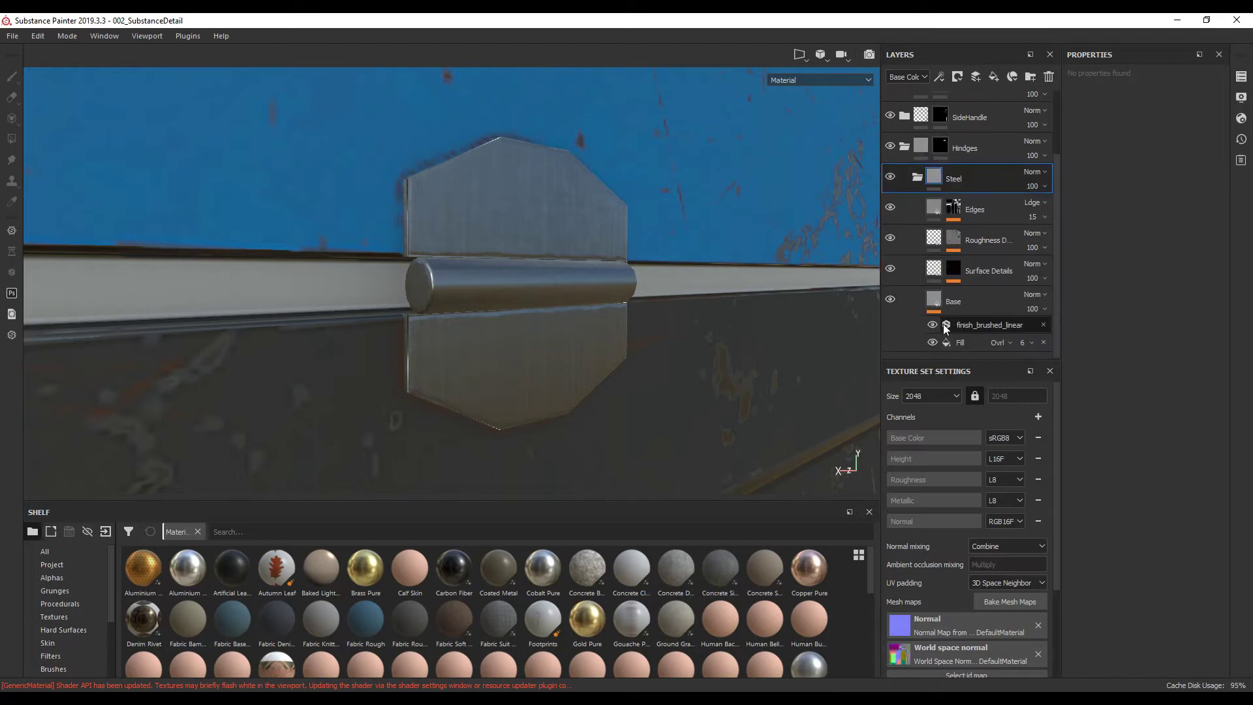
pyautogui.click(966, 342)
pyautogui.click(1142, 395)
pyautogui.moveTo(1078, 479); pyautogui.dragTo(1073, 483)
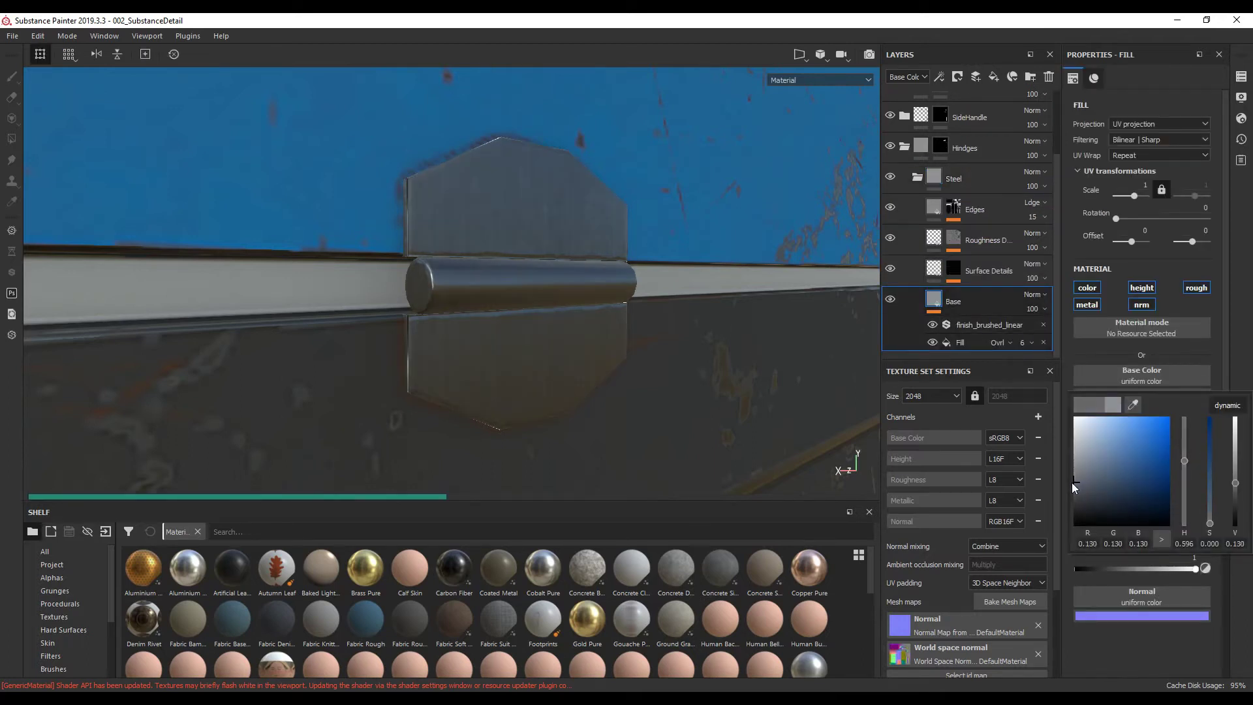
# Collapse the Steel group in the Hindges folder and add a fill layer with a black mask above it
pyautogui.keyDown('alt'); pyautogui.moveTo(705, 346); pyautogui.dragTo(725, 367); pyautogui.keyUp('alt')
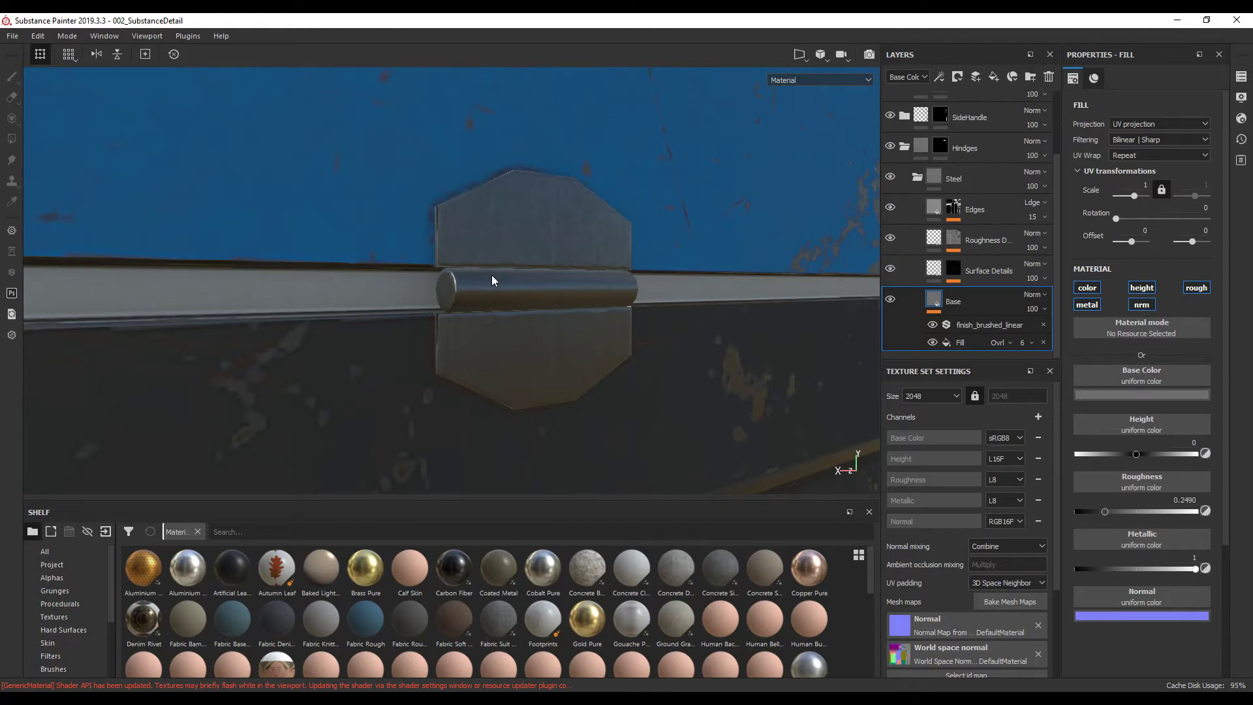
pyautogui.keyDown('alt'); pyautogui.moveTo(578, 303); pyautogui.dragTo(565, 364); pyautogui.keyUp('alt')
pyautogui.keyDown('alt'); pyautogui.moveTo(544, 307); pyautogui.dragTo(607, 364); pyautogui.keyUp('alt')
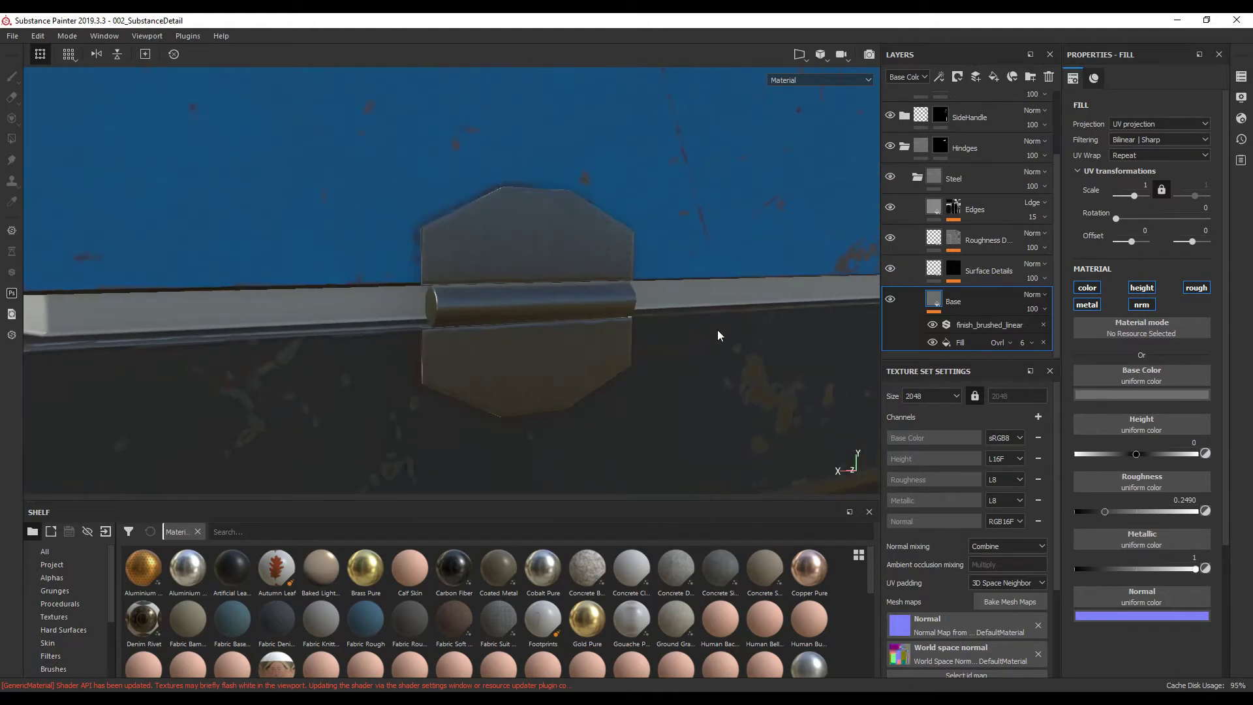
pyautogui.click(916, 177)
pyautogui.click(966, 262)
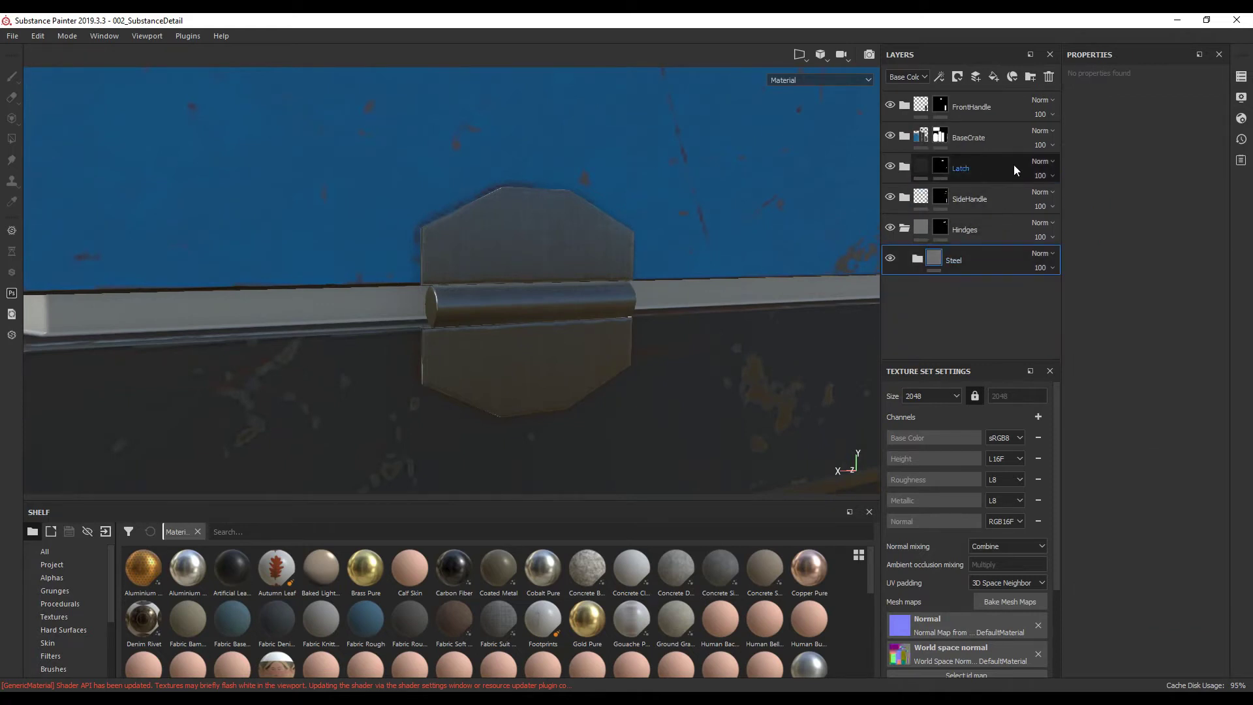
pyautogui.click(995, 77)
pyautogui.rightClick(980, 258)
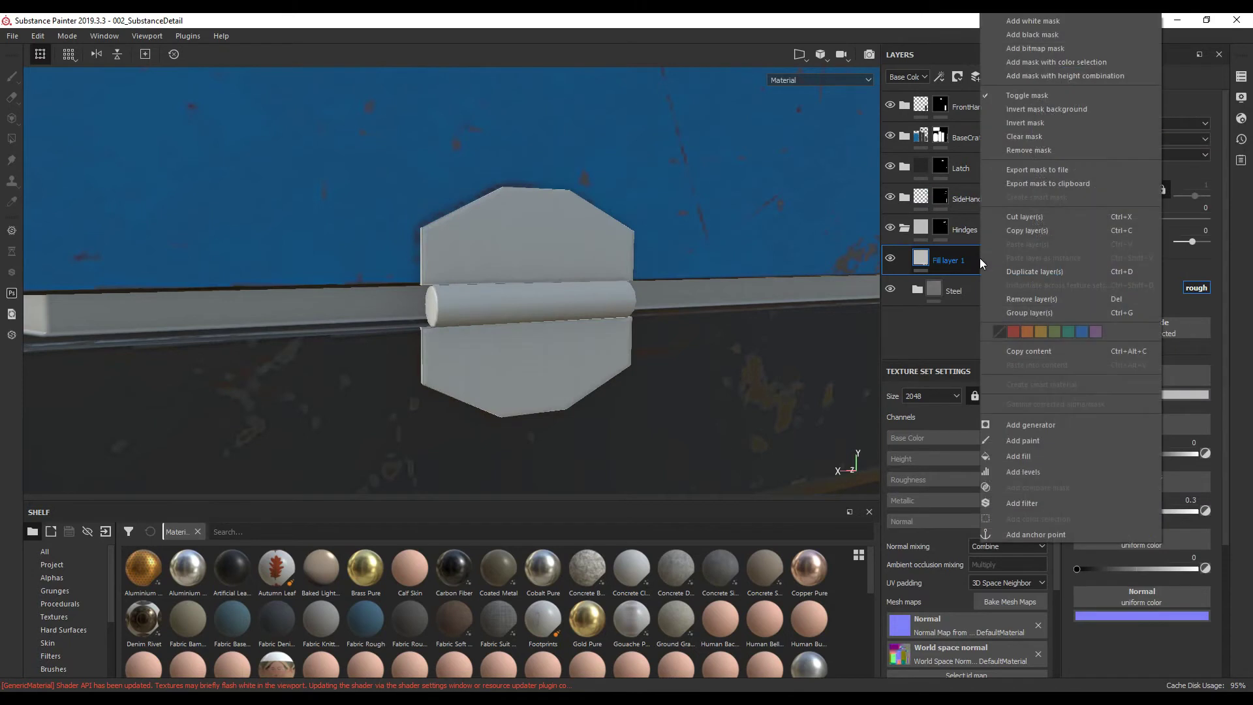
pyautogui.click(1033, 34)
pyautogui.press('4')
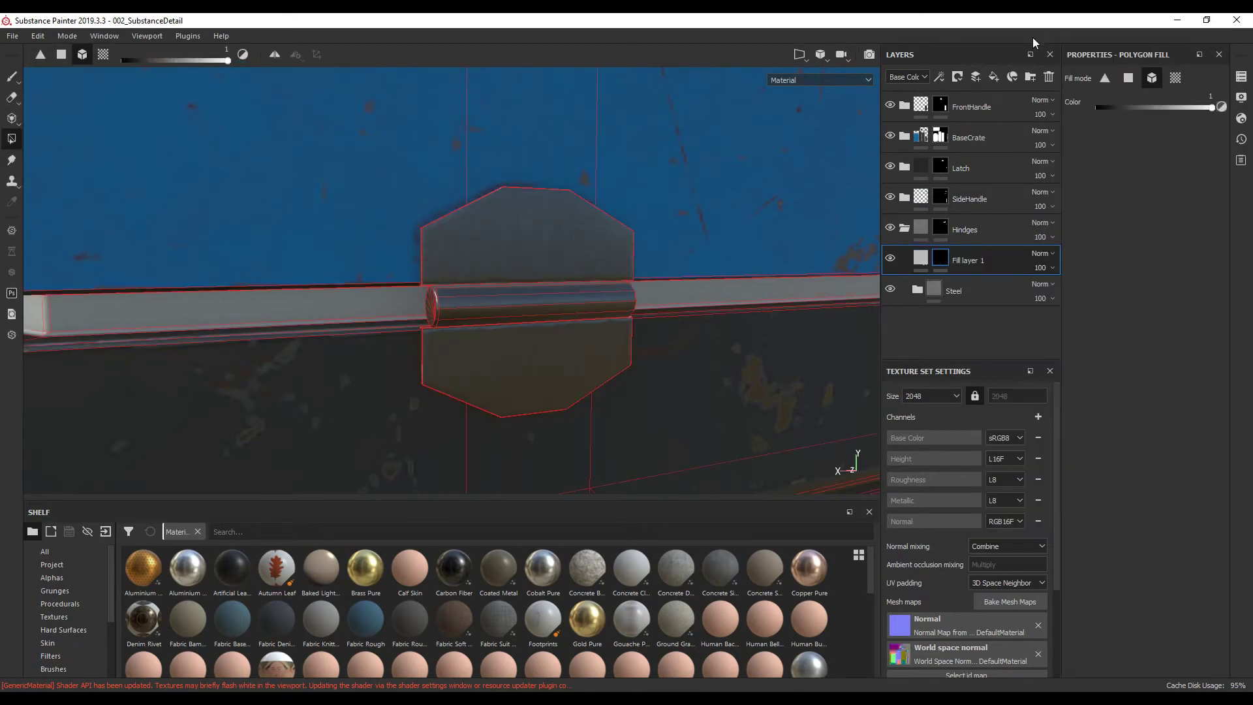
# Pick the Basic Hard brush for painting and rename the new fill layer in the Hindges folder as Height
pyautogui.click(12, 77)
pyautogui.scroll(-2, 112, 610)
pyautogui.click(59, 617)
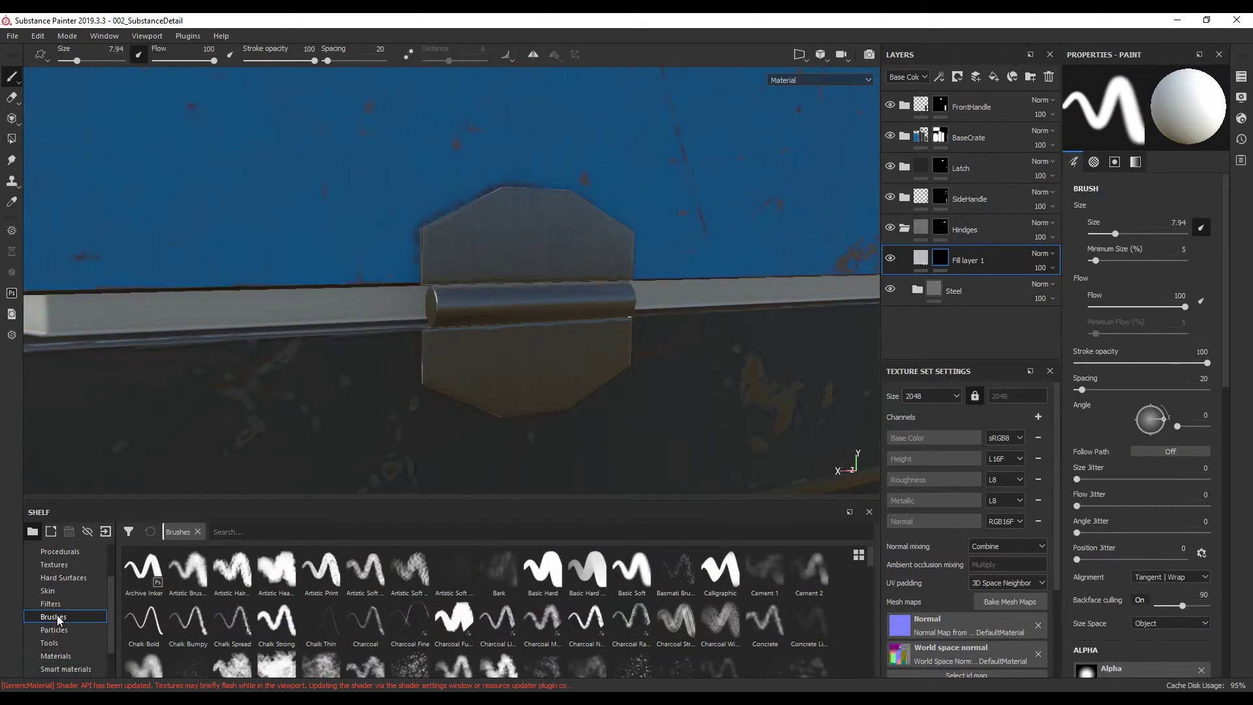
pyautogui.click(547, 574)
pyautogui.keyDown('ctrl'); pyautogui.moveTo(647, 410); pyautogui.dragTo(628, 409, button='right'); pyautogui.keyUp('ctrl')
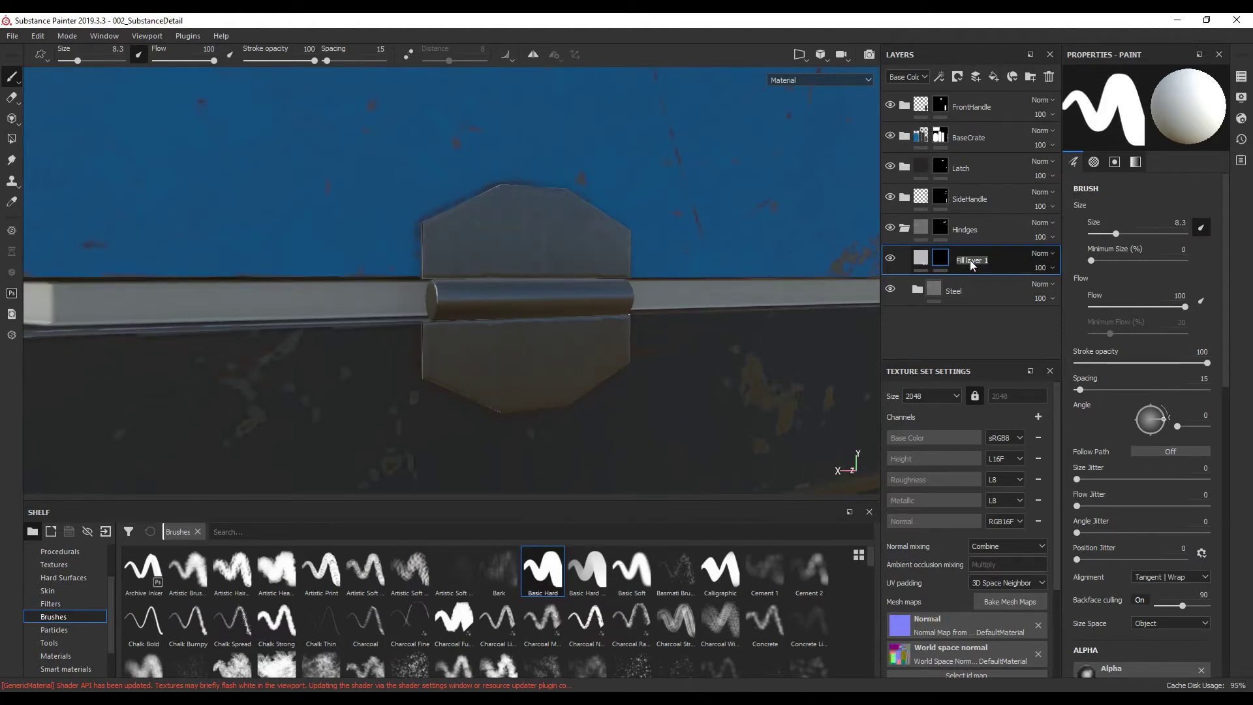
pyautogui.write('eight')
# Show the 3D and 2D views side by side and reduce the brush size to 2.38 for a trial stroke on the hinge barrel
pyautogui.press('F1')
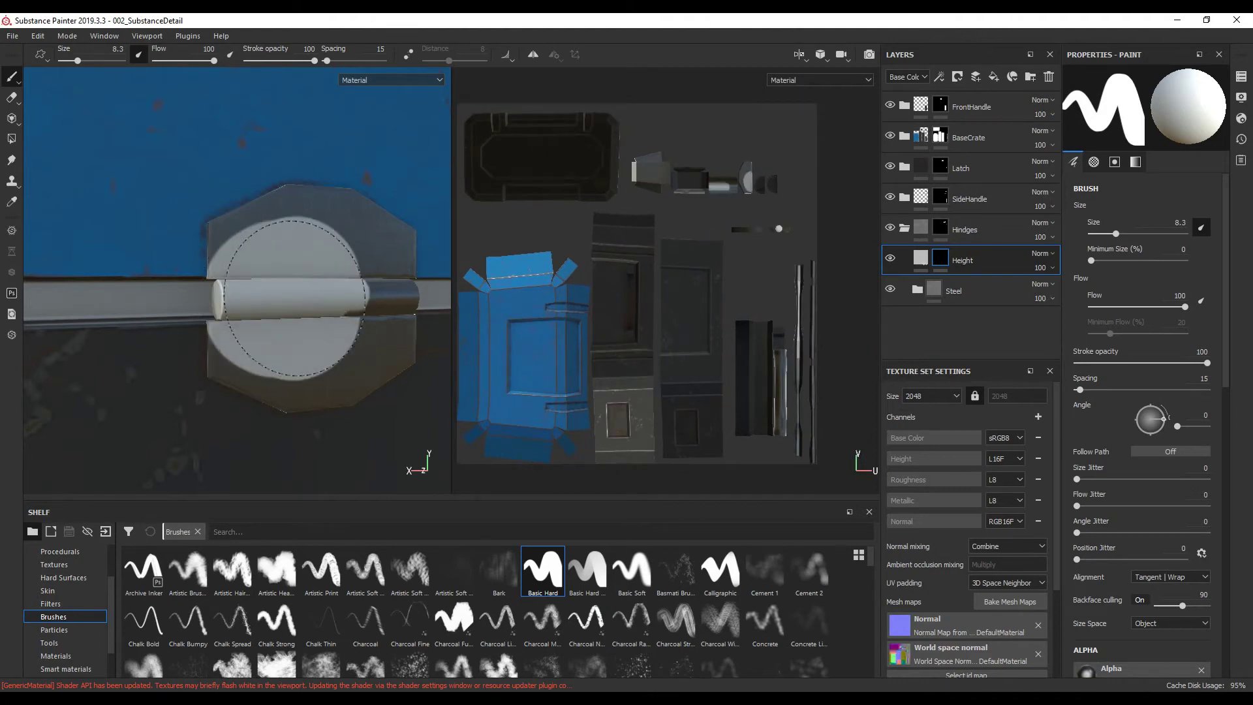
pyautogui.keyDown('ctrl'); pyautogui.moveTo(294, 299); pyautogui.dragTo(320, 298, button='right'); pyautogui.keyUp('ctrl')
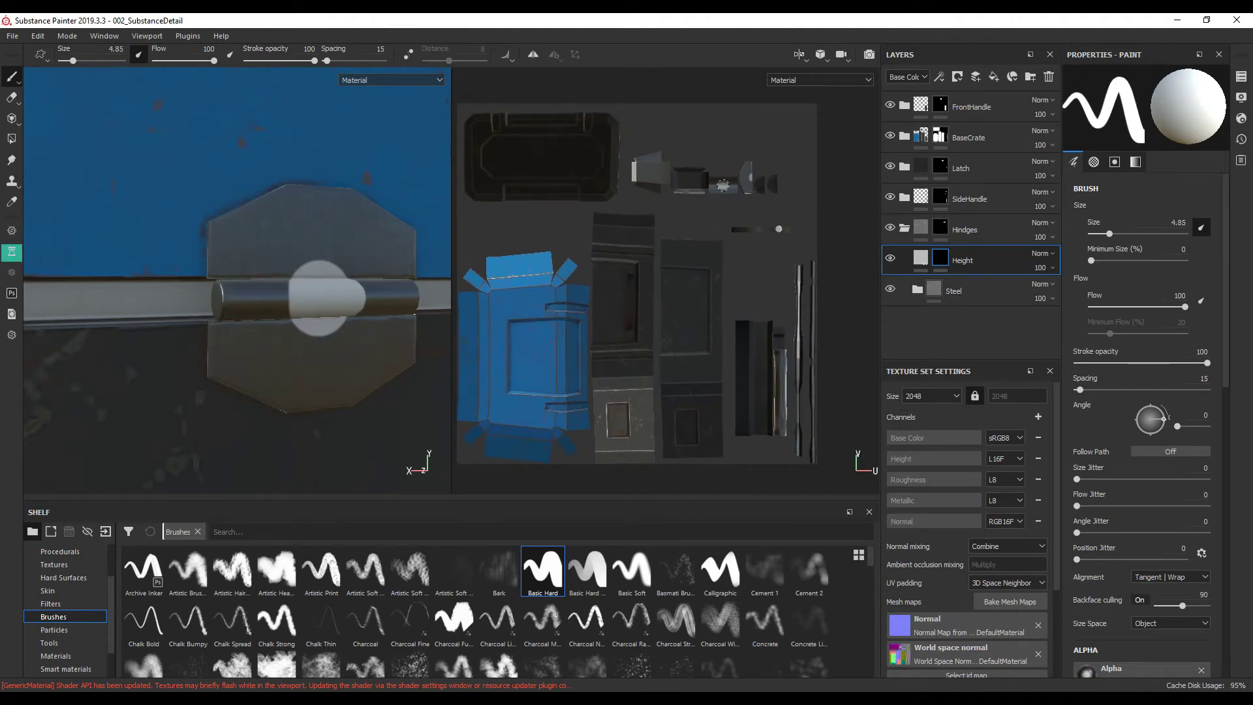
pyautogui.scroll(-2, 678, 304)
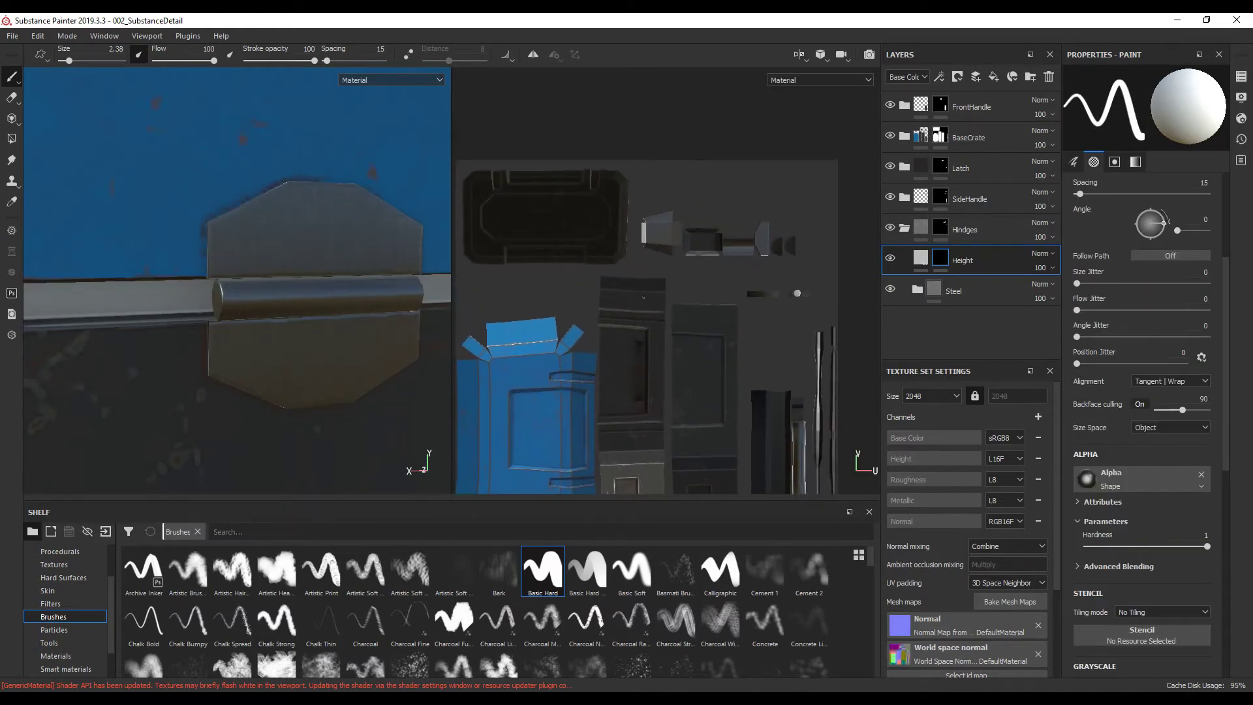
pyautogui.scroll(5, 681, 378)
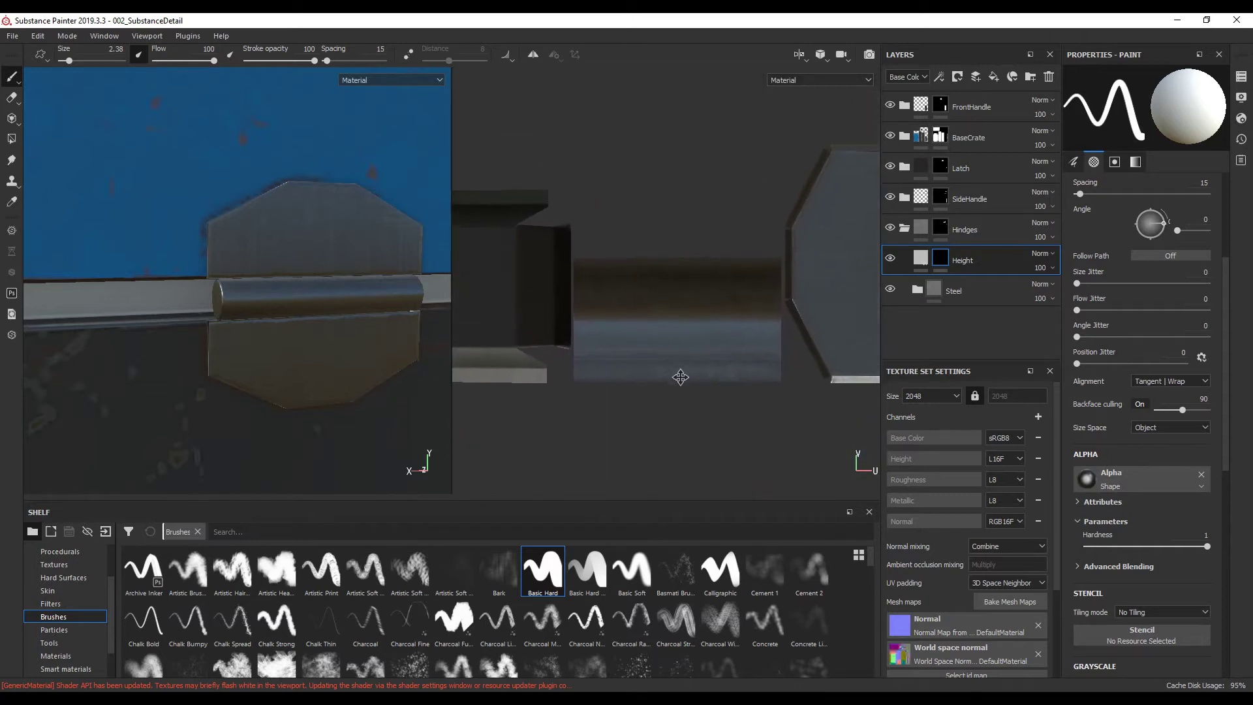
pyautogui.moveTo(649, 262)
pyautogui.mouseDown()
pyautogui.moveTo(647, 405)
pyautogui.moveTo(648, 273)
pyautogui.moveTo(640, 351)
pyautogui.mouseUp()
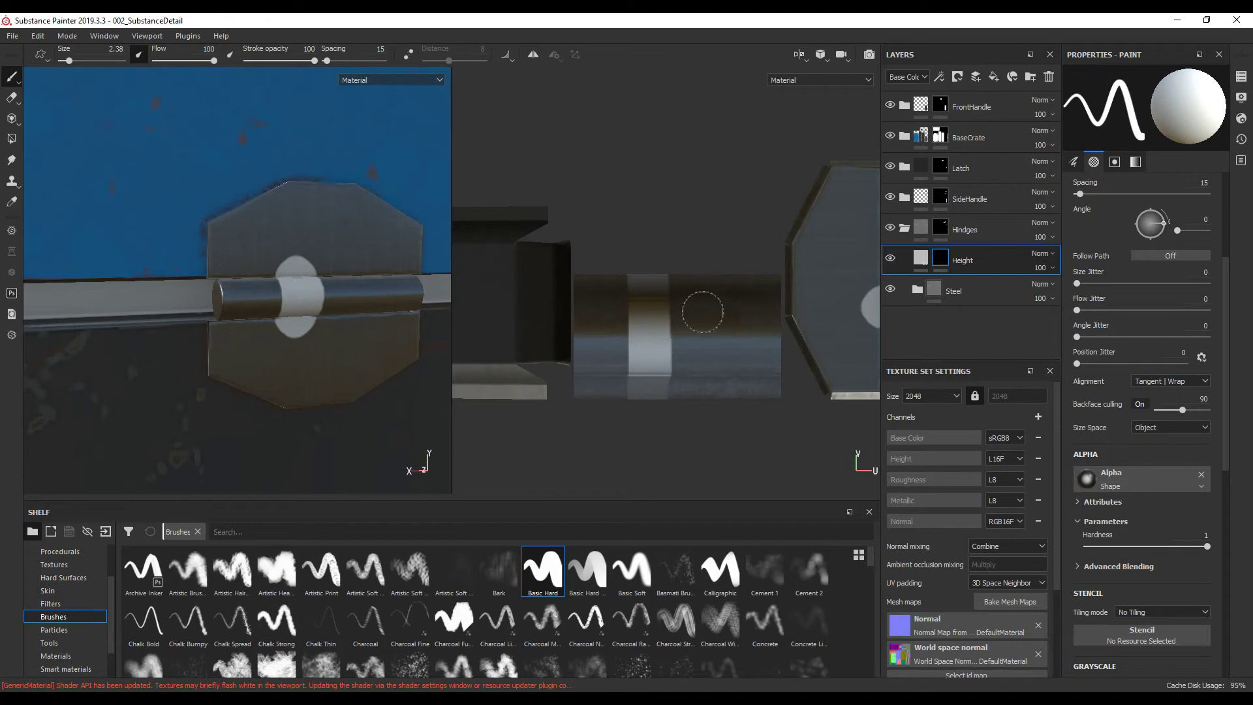
pyautogui.hotkey('ctrl', 'z')
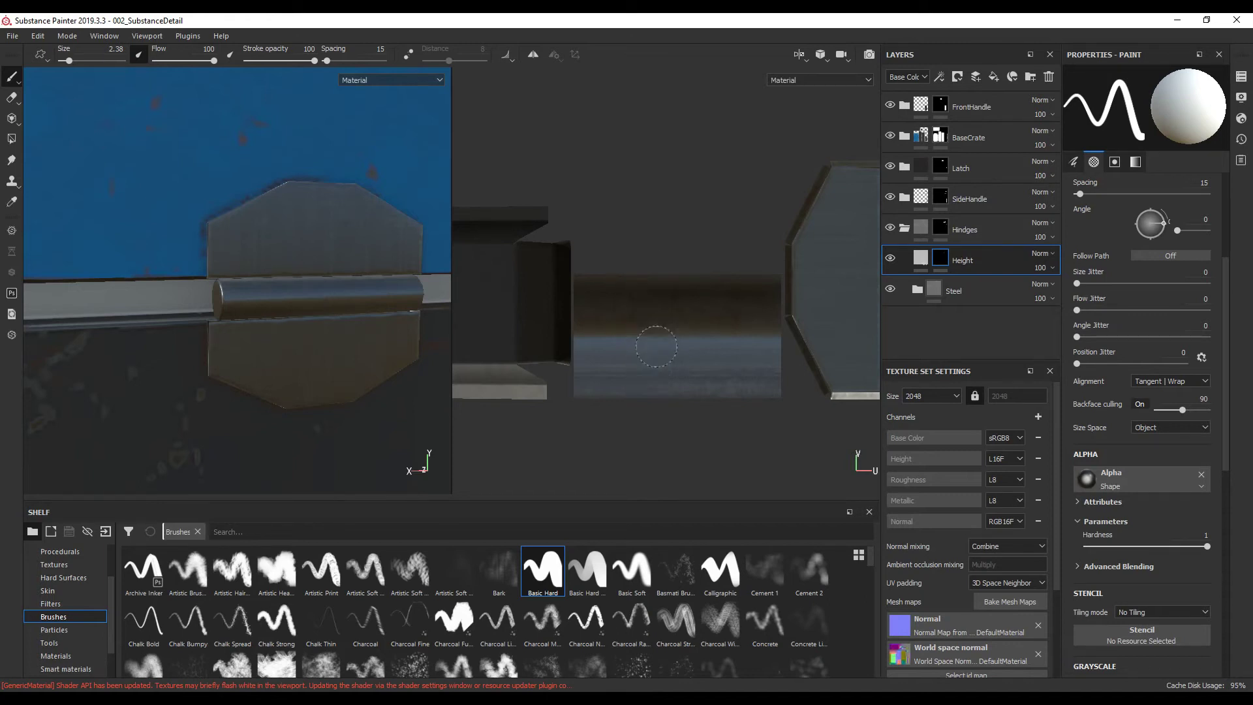
# Limit the Height fill layer to the height channel only and set its height to -0.1
pyautogui.click(921, 260)
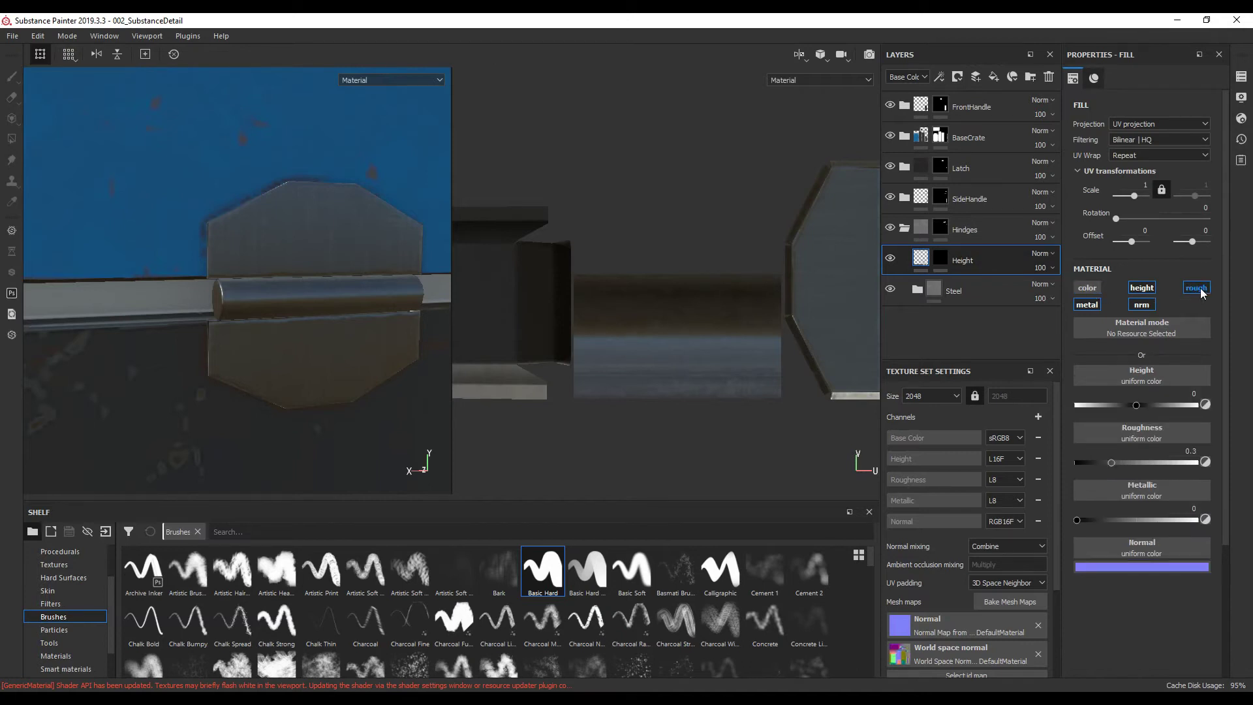
pyautogui.click(1202, 292)
pyautogui.click(1144, 305)
pyautogui.click(1088, 306)
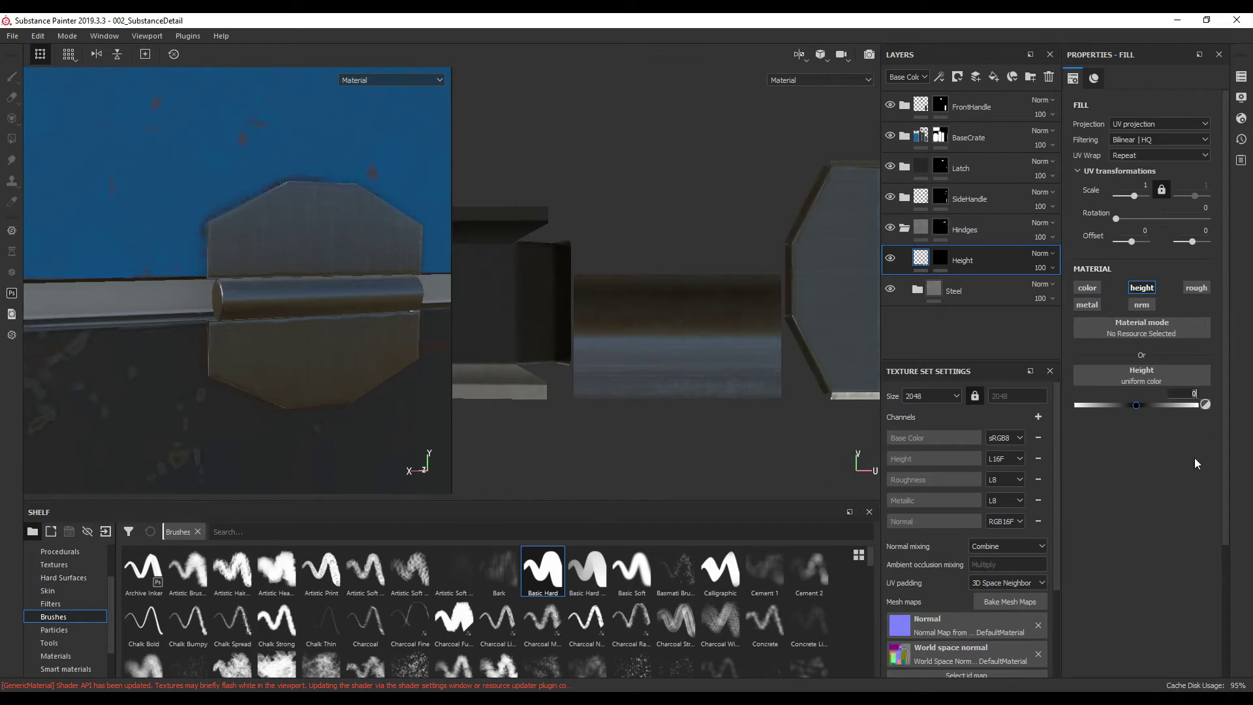
pyautogui.press('BackSpace')
pyautogui.write('-0.1')
pyautogui.press('Return')
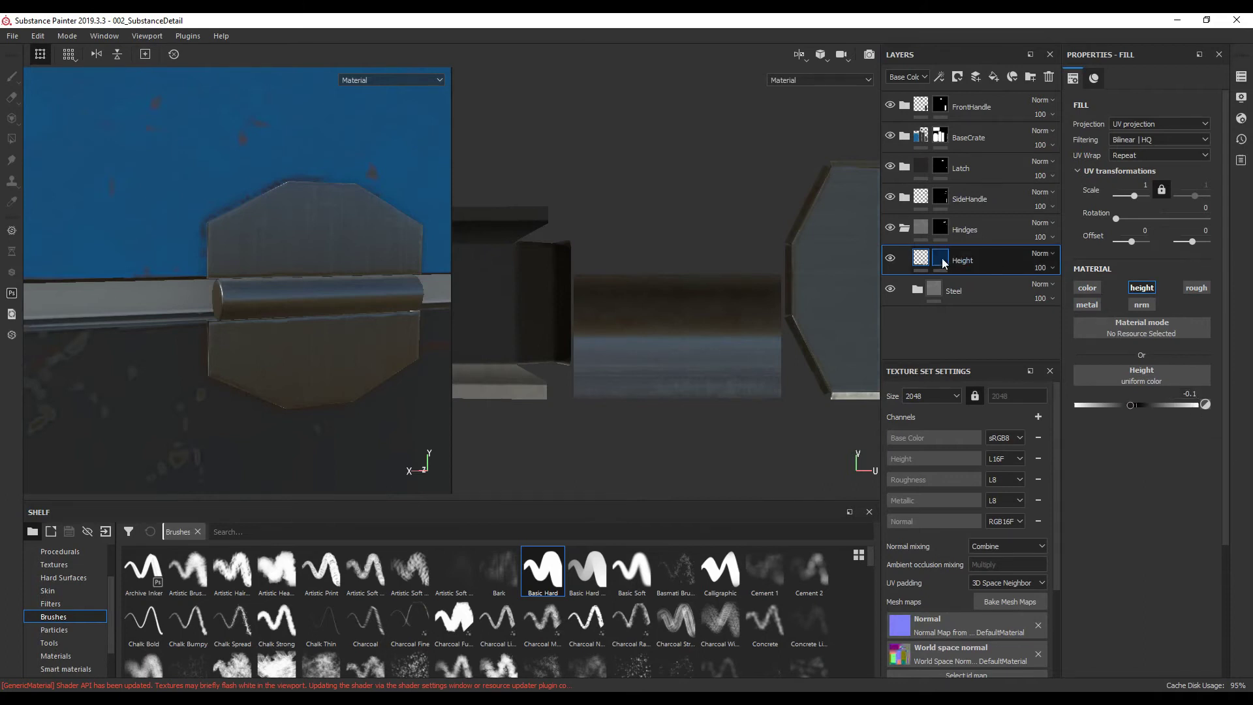
# Try to paint grooves down the hinge barrel's UV island in the Height layer's mask with a smaller brush
pyautogui.press('1')
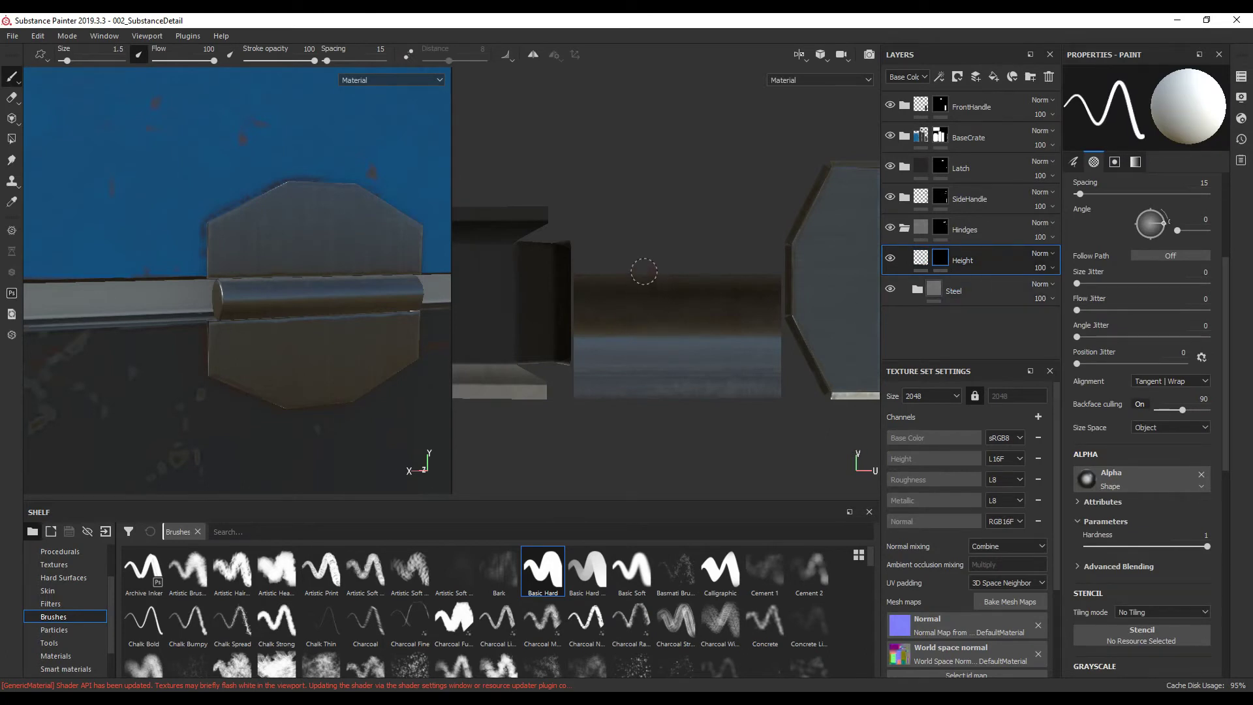
pyautogui.moveTo(658, 315)
pyautogui.keyDown('ctrl'); pyautogui.mouseDown(button='right')
pyautogui.moveTo(679, 315)
pyautogui.moveTo(636, 315)
pyautogui.moveTo(652, 315)
pyautogui.moveTo(656, 359)
pyautogui.mouseUp(button='right'); pyautogui.keyUp('ctrl')
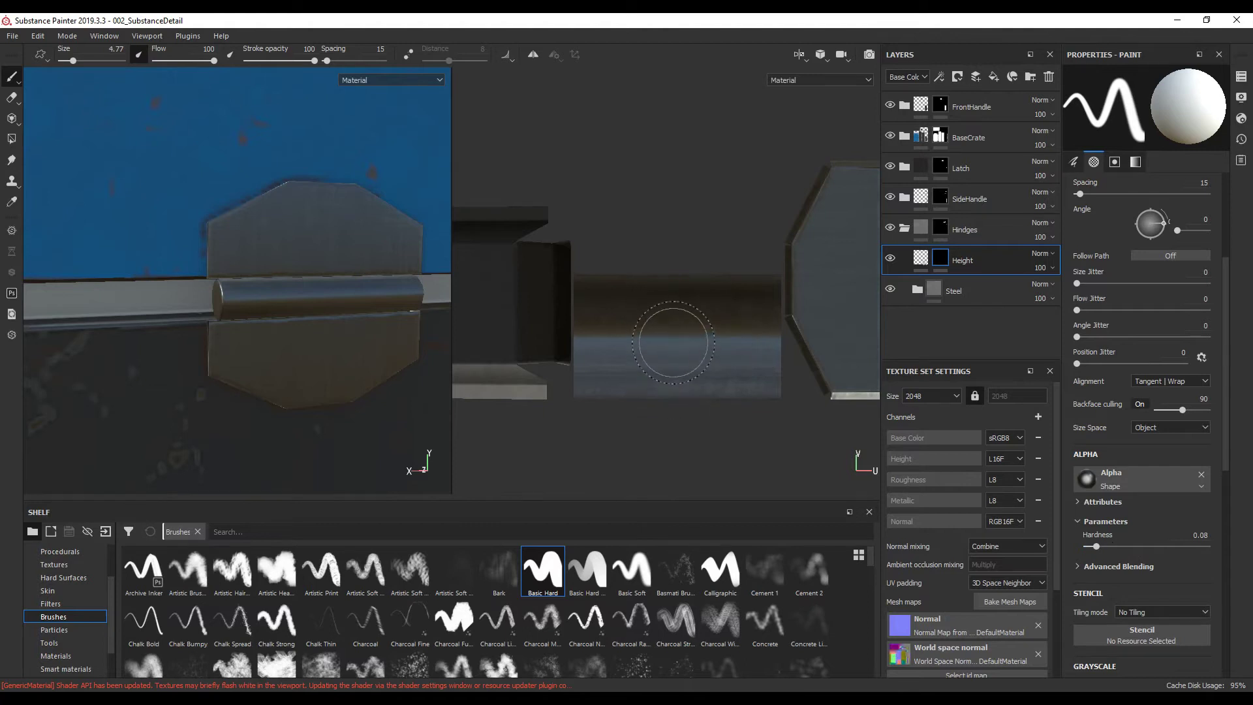
pyautogui.moveTo(674, 342)
pyautogui.keyDown('ctrl'); pyautogui.mouseDown(button='right')
pyautogui.moveTo(666, 314)
pyautogui.moveTo(704, 348)
pyautogui.mouseUp(button='right'); pyautogui.keyUp('ctrl')
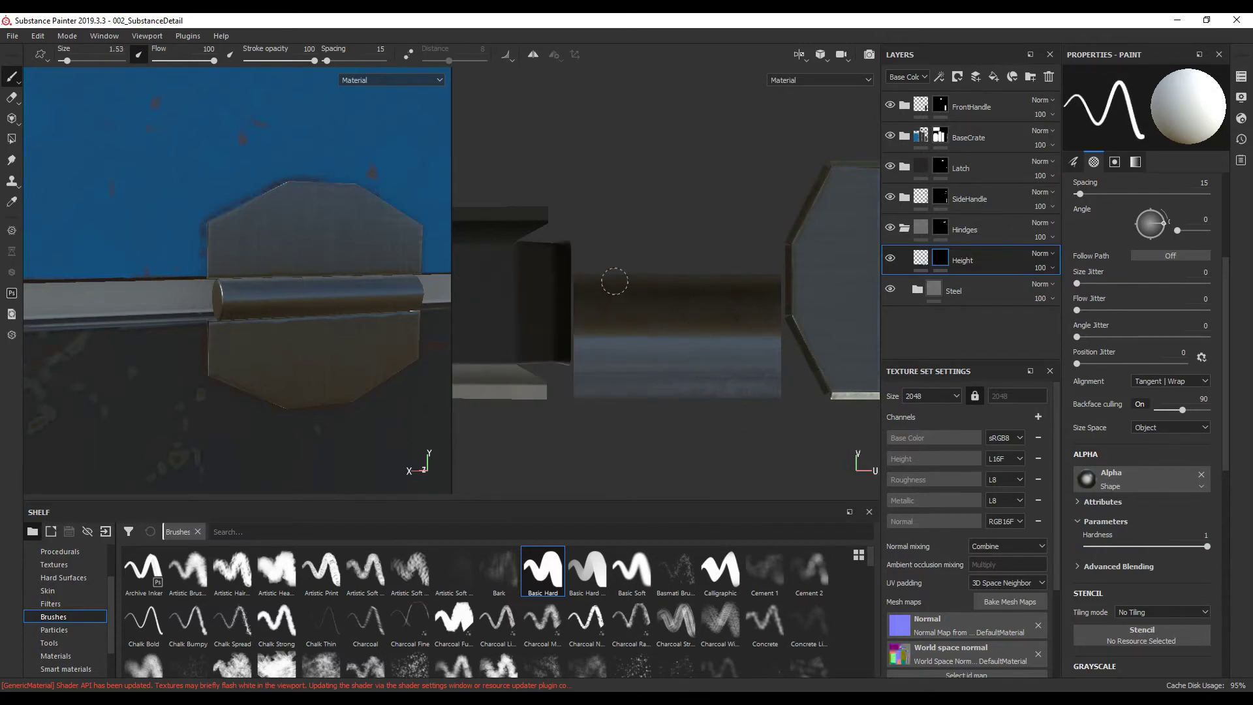
pyautogui.moveTo(648, 273); pyautogui.dragTo(648, 395)
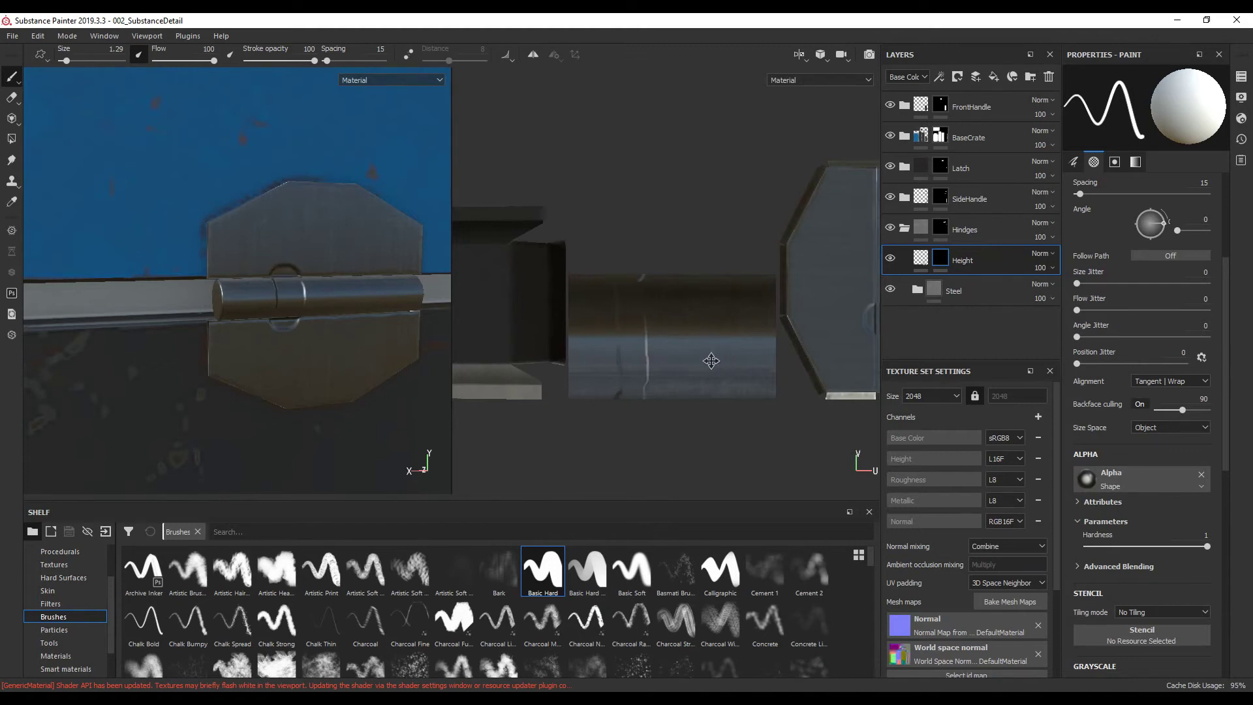
pyautogui.keyDown('alt'); pyautogui.moveTo(708, 358); pyautogui.dragTo(862, 308); pyautogui.keyUp('alt')
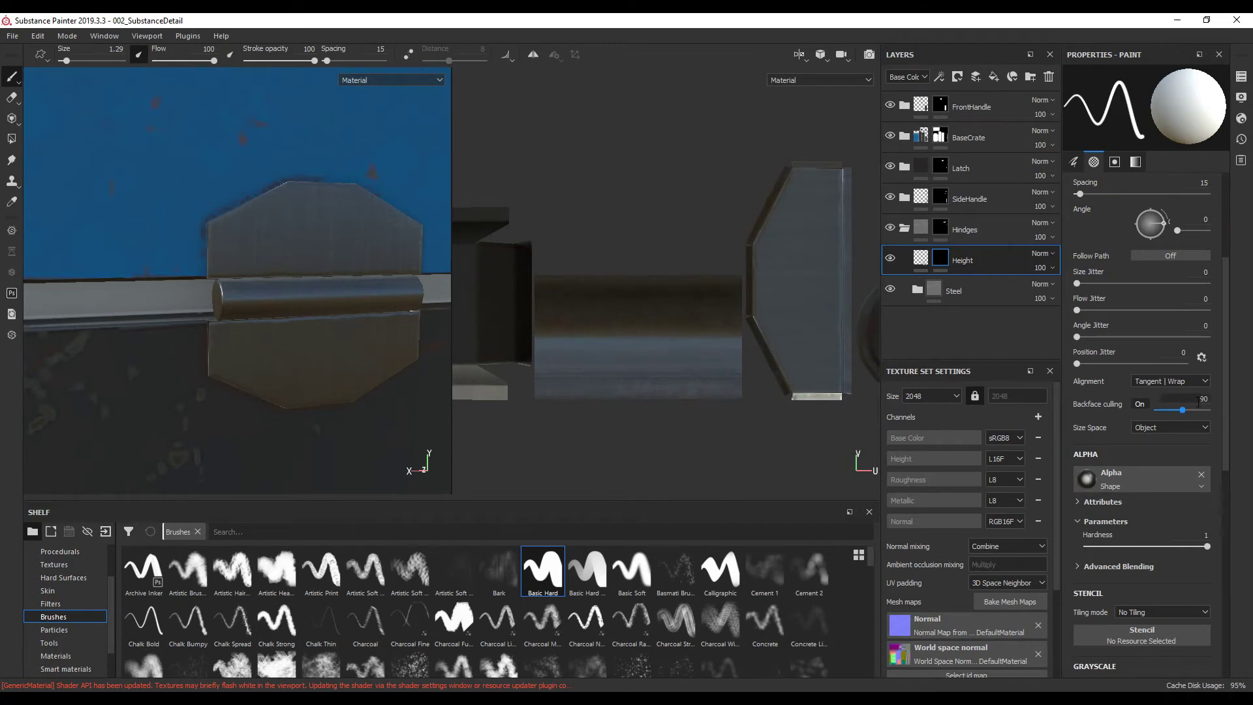
# Set the brush's alignment to UV
pyautogui.moveTo(1228, 389); pyautogui.dragTo(1228, 414)
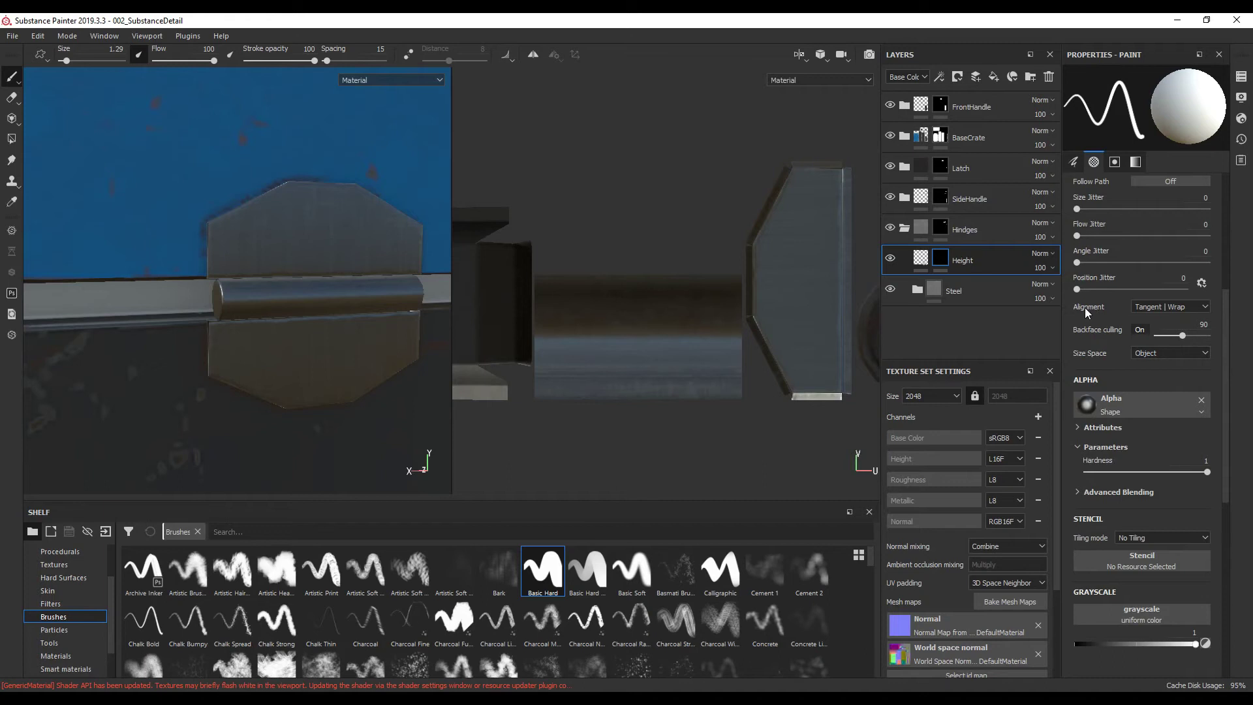
pyautogui.click(1171, 306)
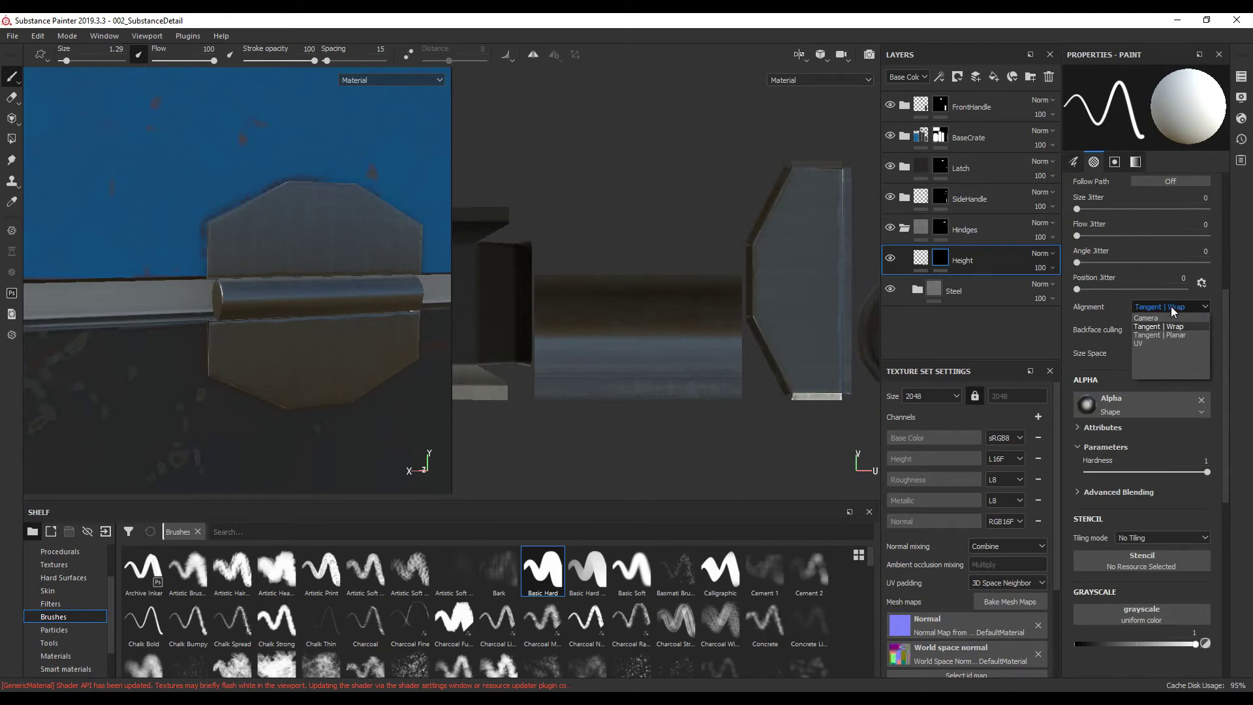
pyautogui.click(1139, 345)
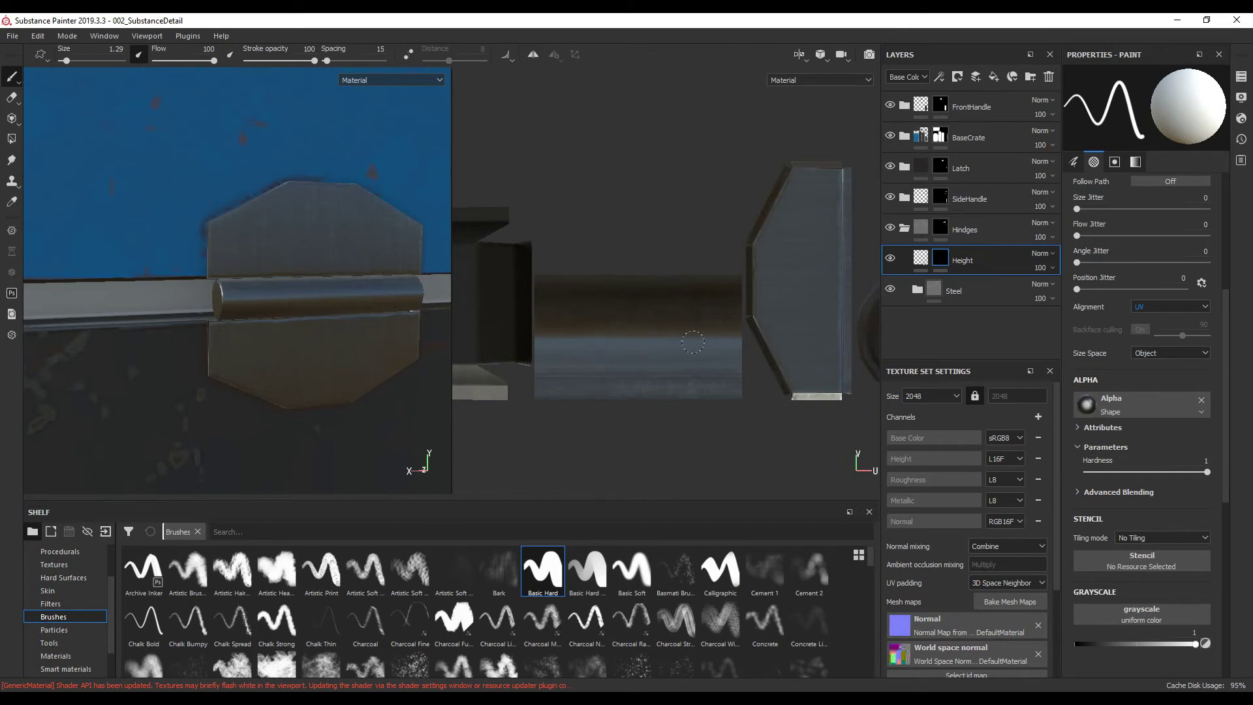
# Paint two straight vertical grooves across the hinge barrel's UV island in the Height layer's mask with brush size 0.43
pyautogui.scroll(2, 693, 342)
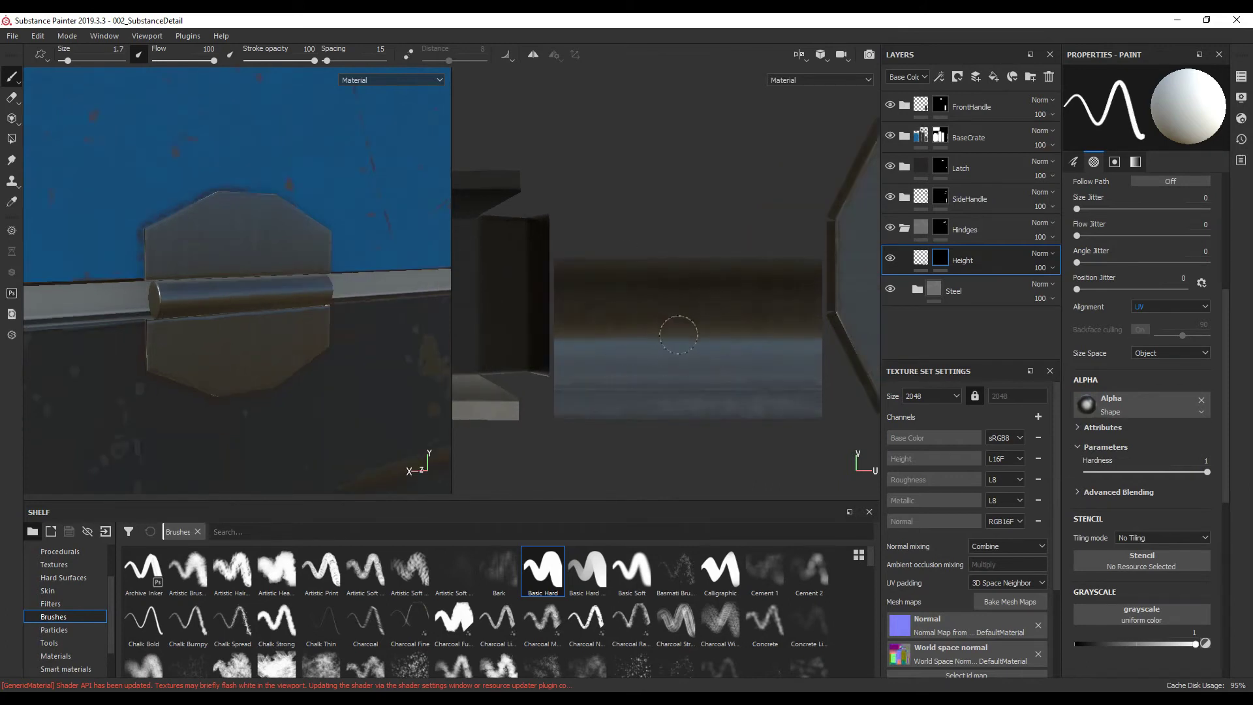
pyautogui.press('ctrl')
pyautogui.keyDown('ctrl'); pyautogui.moveTo(687, 337); pyautogui.dragTo(651, 253, button='right'); pyautogui.keyUp('ctrl')
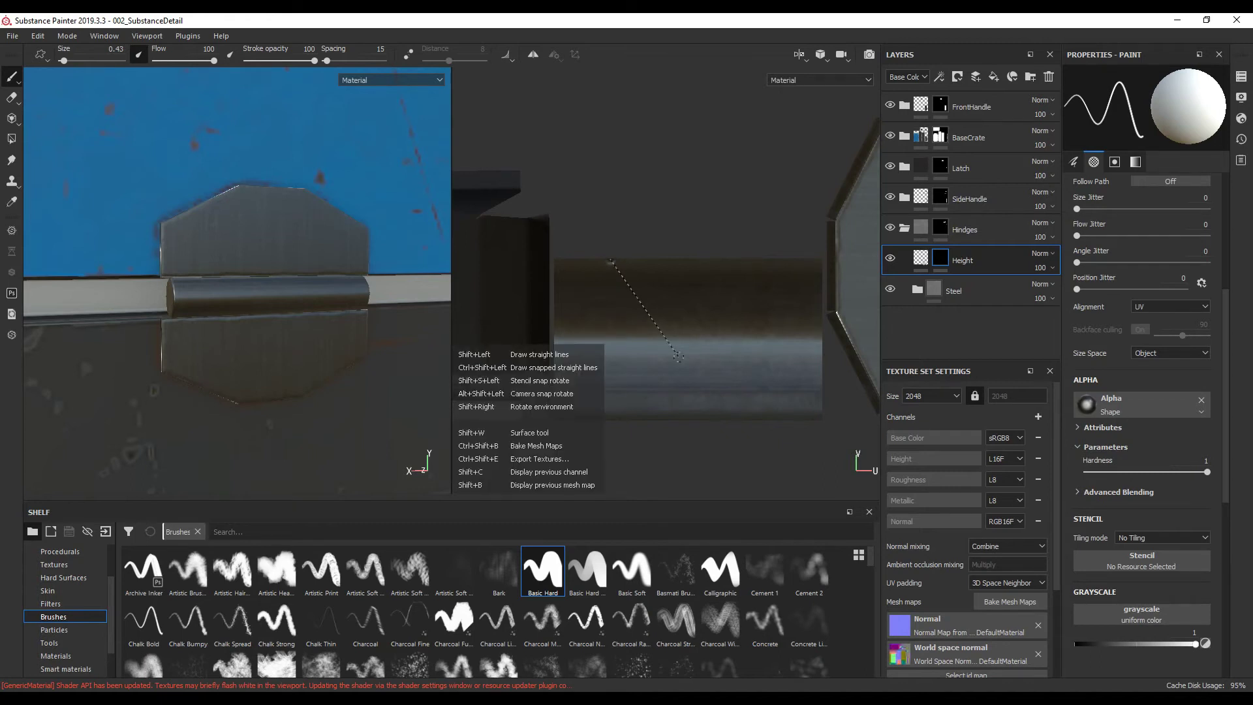
pyautogui.keyDown('shift'); pyautogui.click(624, 448); pyautogui.keyUp('shift')
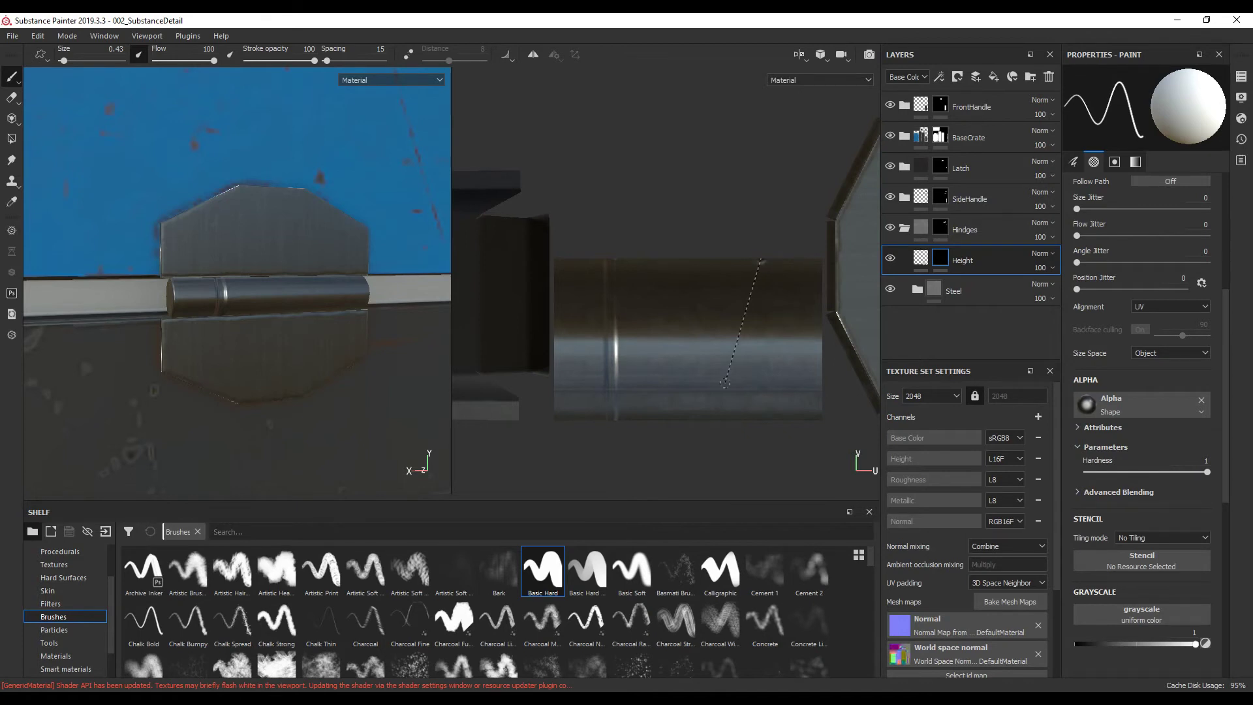
pyautogui.keyDown('shift'); pyautogui.click(763, 392); pyautogui.keyUp('shift')
pyautogui.scroll(-2, 279, 315)
pyautogui.keyDown('alt'); pyautogui.moveTo(280, 316); pyautogui.dragTo(356, 330); pyautogui.keyUp('alt')
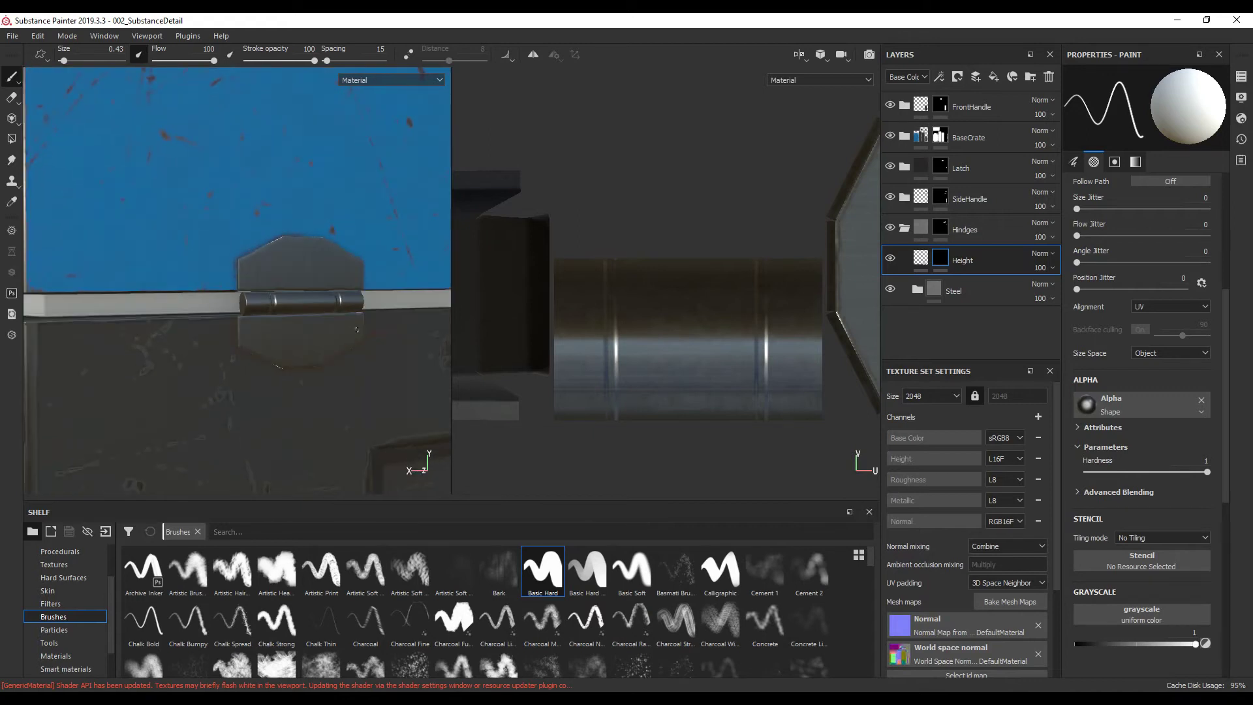
pyautogui.scroll(2, 314, 317)
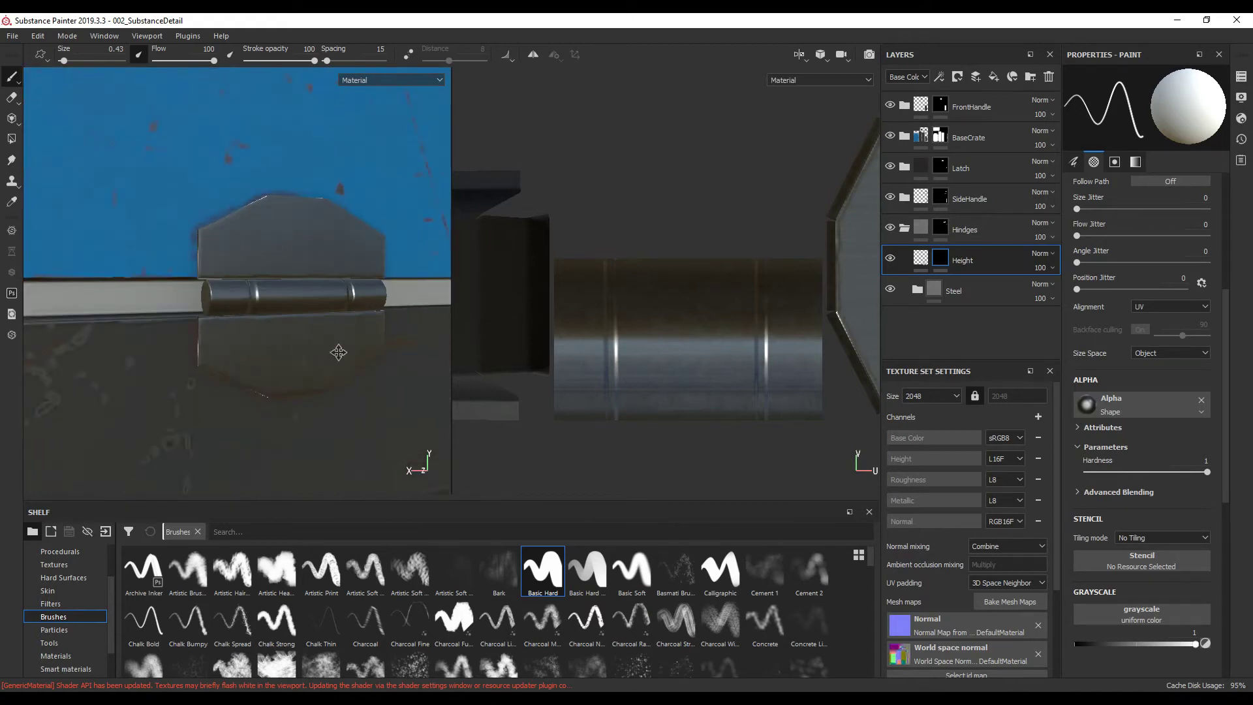
pyautogui.moveTo(338, 353); pyautogui.dragTo(327, 359, button='middle')
# Try a lower height value on the Height fill layer to deepen the hinge grooves, and undo it
pyautogui.click(921, 260)
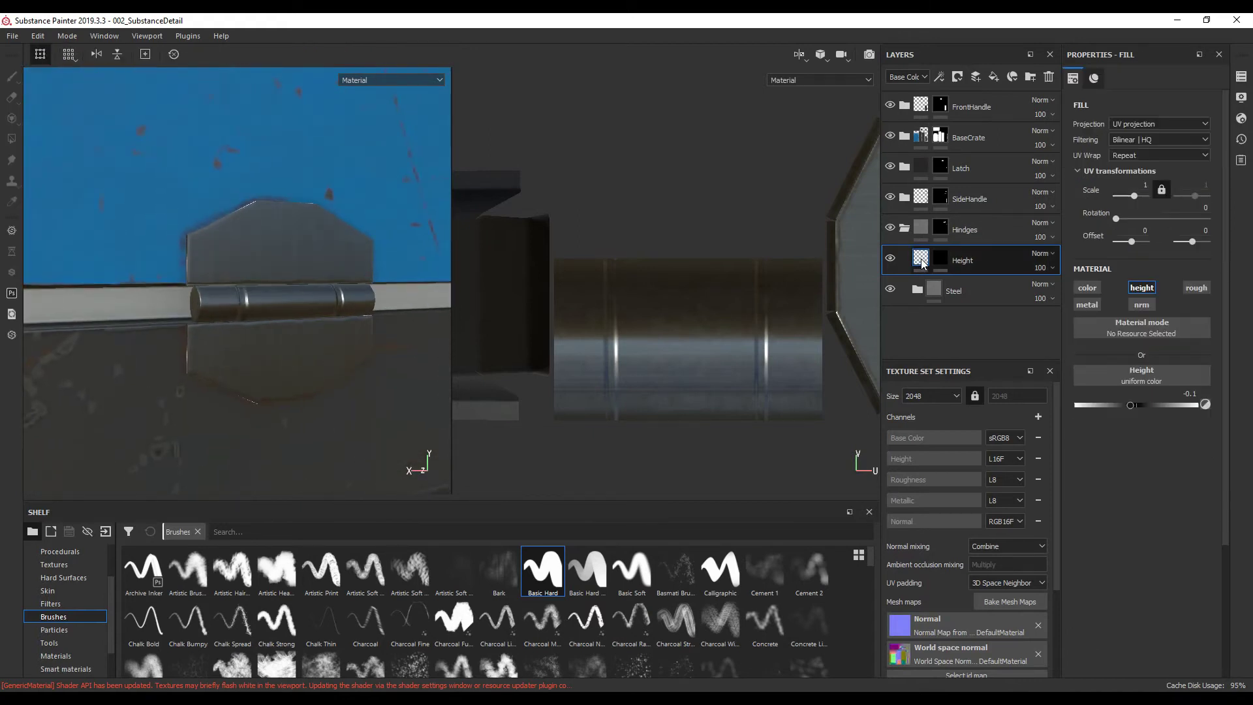
pyautogui.moveTo(1131, 410); pyautogui.dragTo(1126, 407)
pyautogui.hotkey('ctrl', 'z')
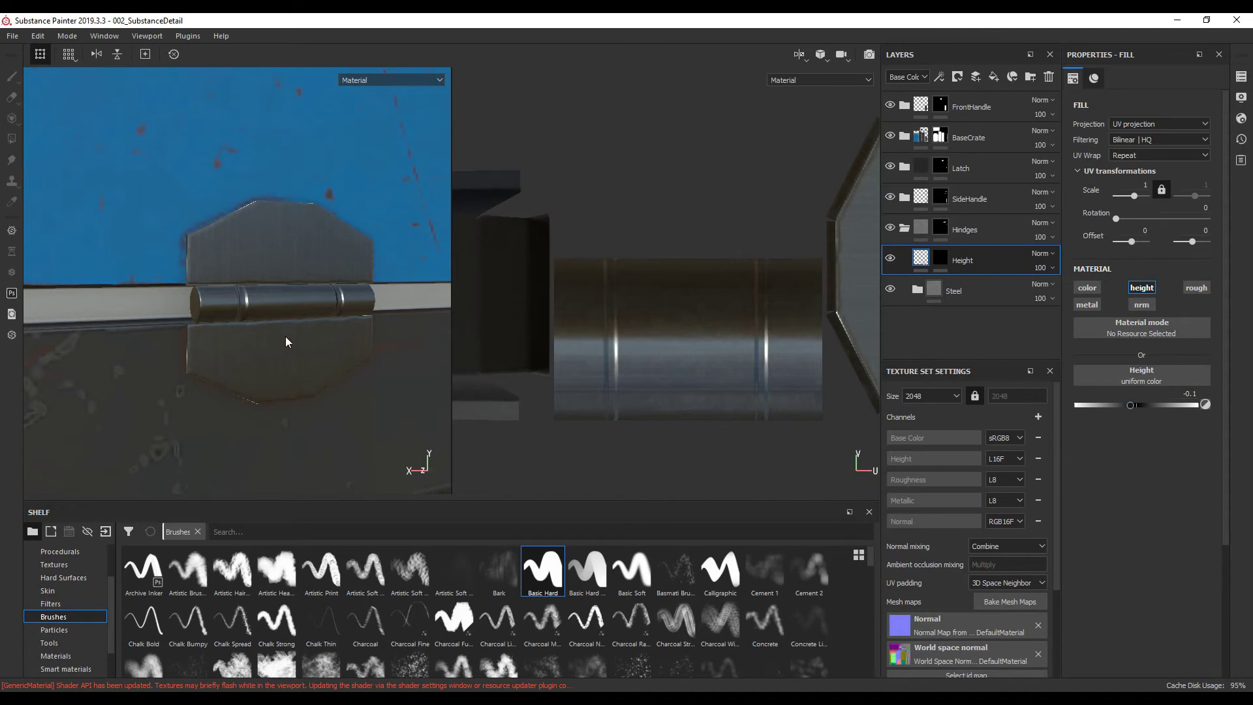
# Return to the 3D-only view with the Hindges folder collapsed and add a fill layer at the top of the layer stack
pyautogui.press('f')
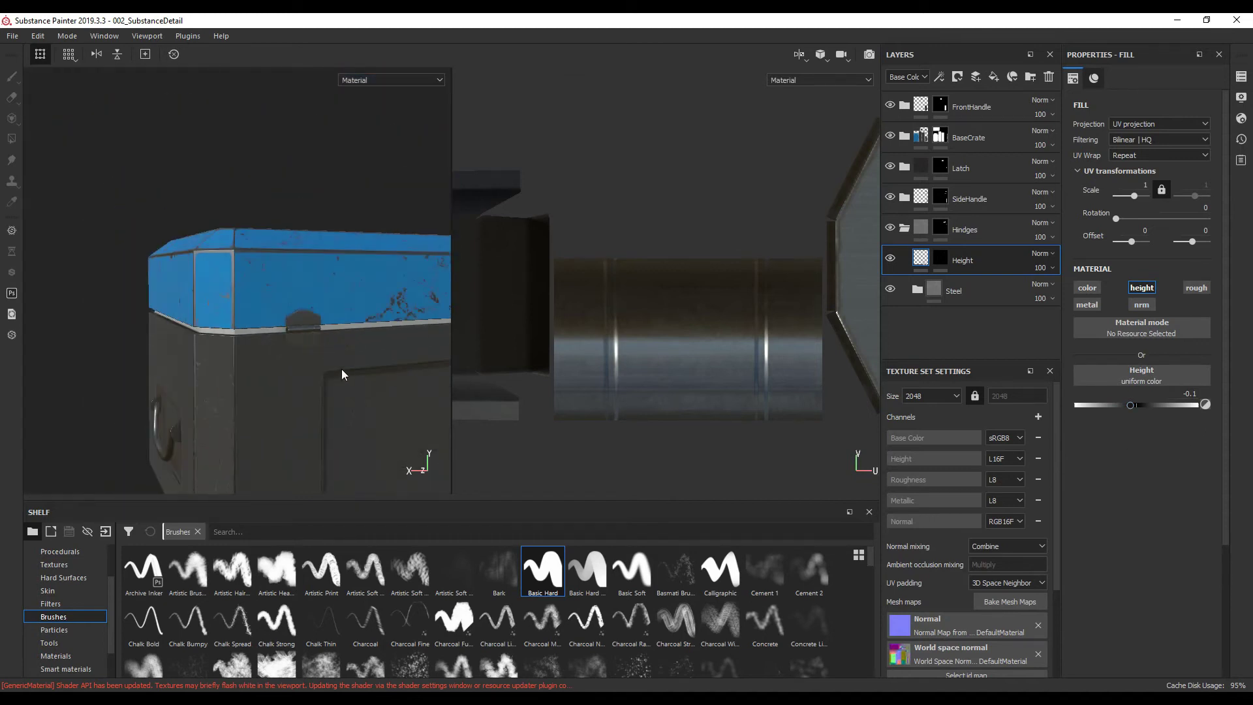
pyautogui.press('F2')
pyautogui.keyDown('alt'); pyautogui.moveTo(668, 361); pyautogui.dragTo(741, 362); pyautogui.keyUp('alt')
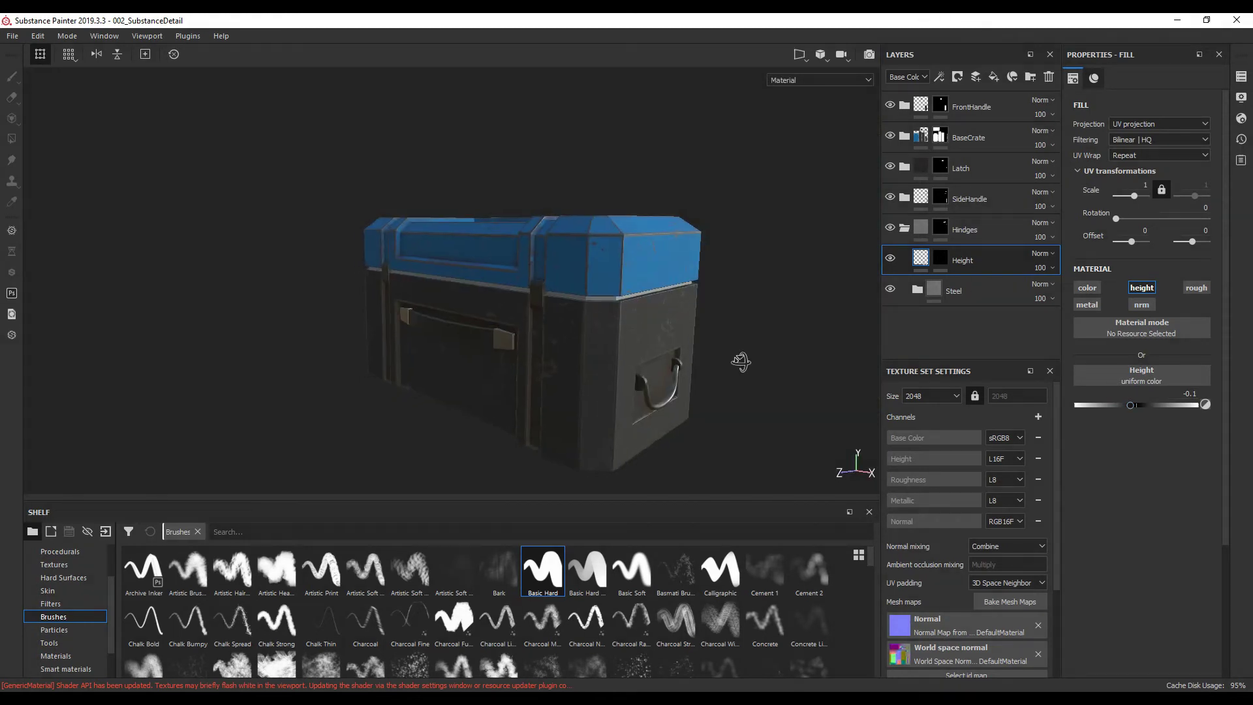
pyautogui.keyDown('shift'); pyautogui.moveTo(741, 363); pyautogui.dragTo(748, 263, button='right'); pyautogui.keyUp('shift')
pyautogui.click(904, 225)
pyautogui.moveTo(670, 284)
pyautogui.keyDown('alt'); pyautogui.mouseDown()
pyautogui.moveTo(624, 299)
pyautogui.moveTo(632, 280)
pyautogui.moveTo(653, 282)
pyautogui.mouseUp(); pyautogui.keyUp('alt')
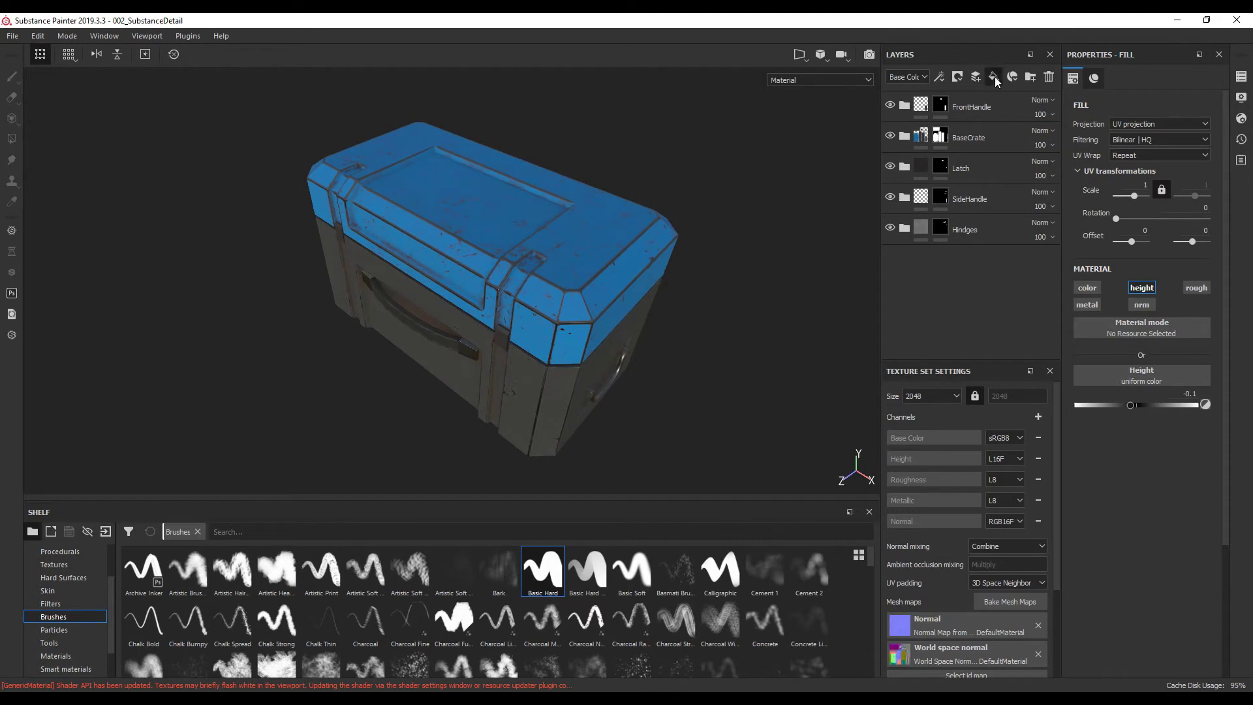
pyautogui.click(993, 77)
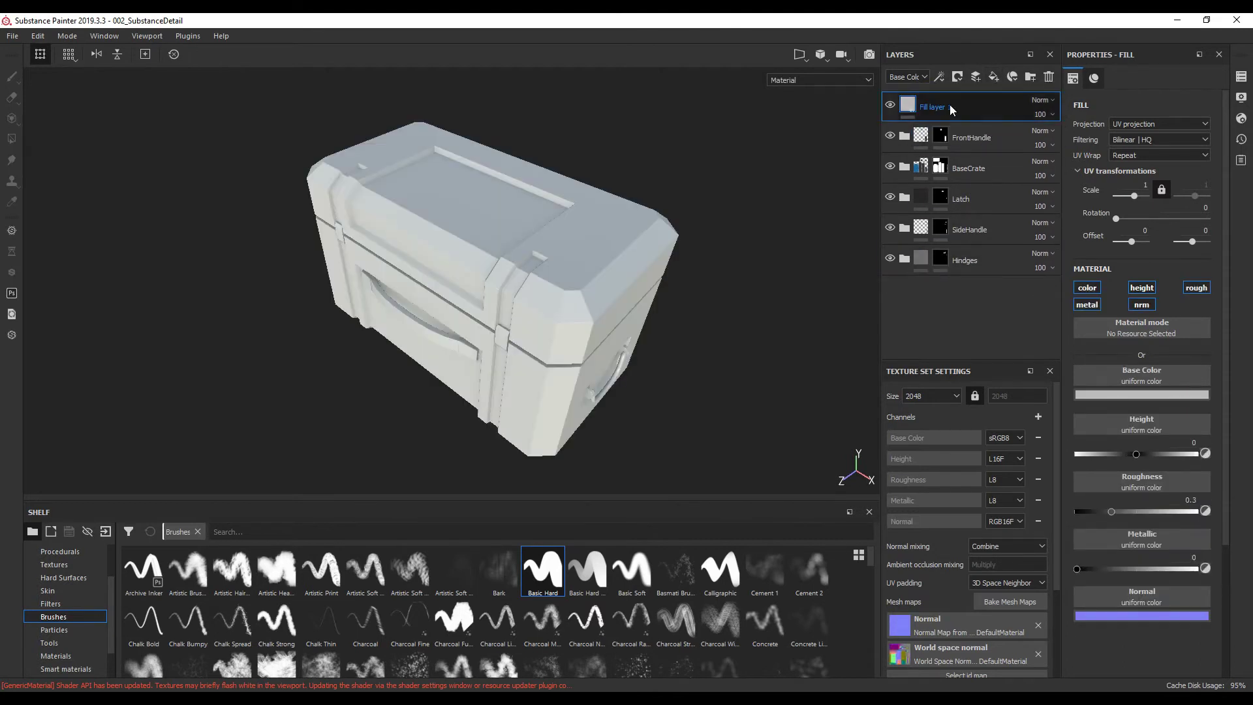
# Rename the new fill layer to Decal and add a black mask to it
pyautogui.write('l')
pyautogui.press('Return')
pyautogui.rightClick(949, 105)
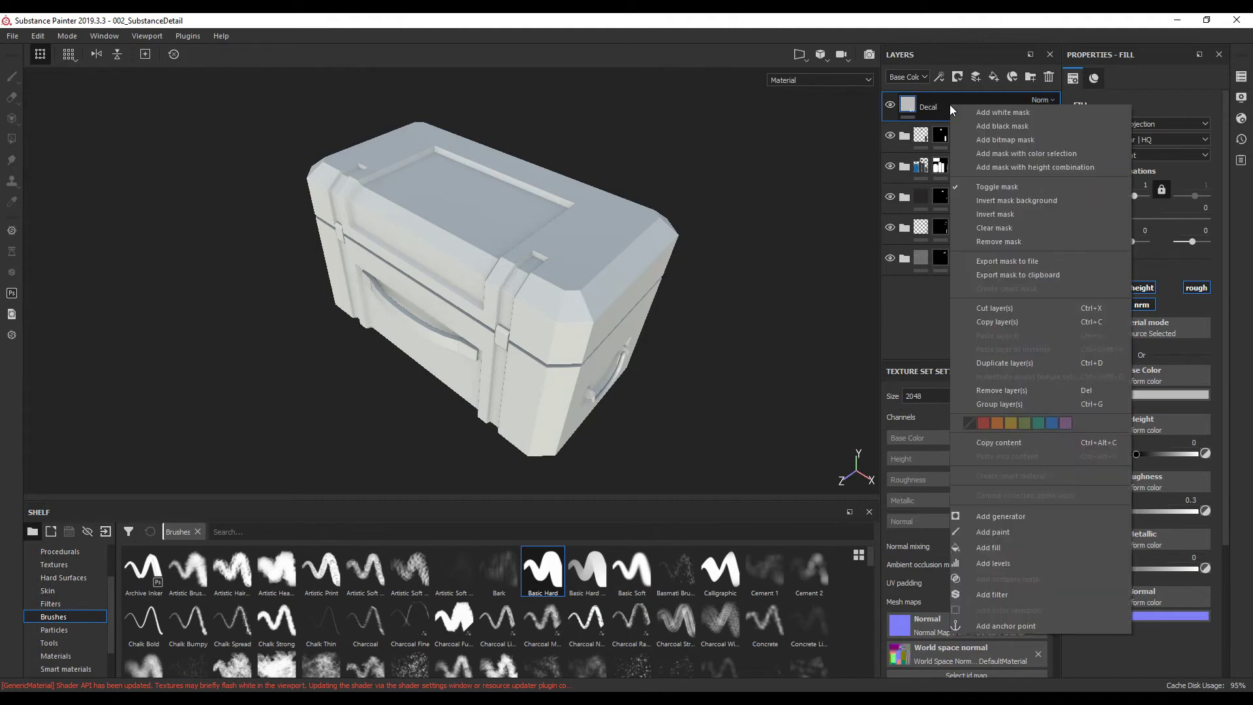
pyautogui.click(1017, 127)
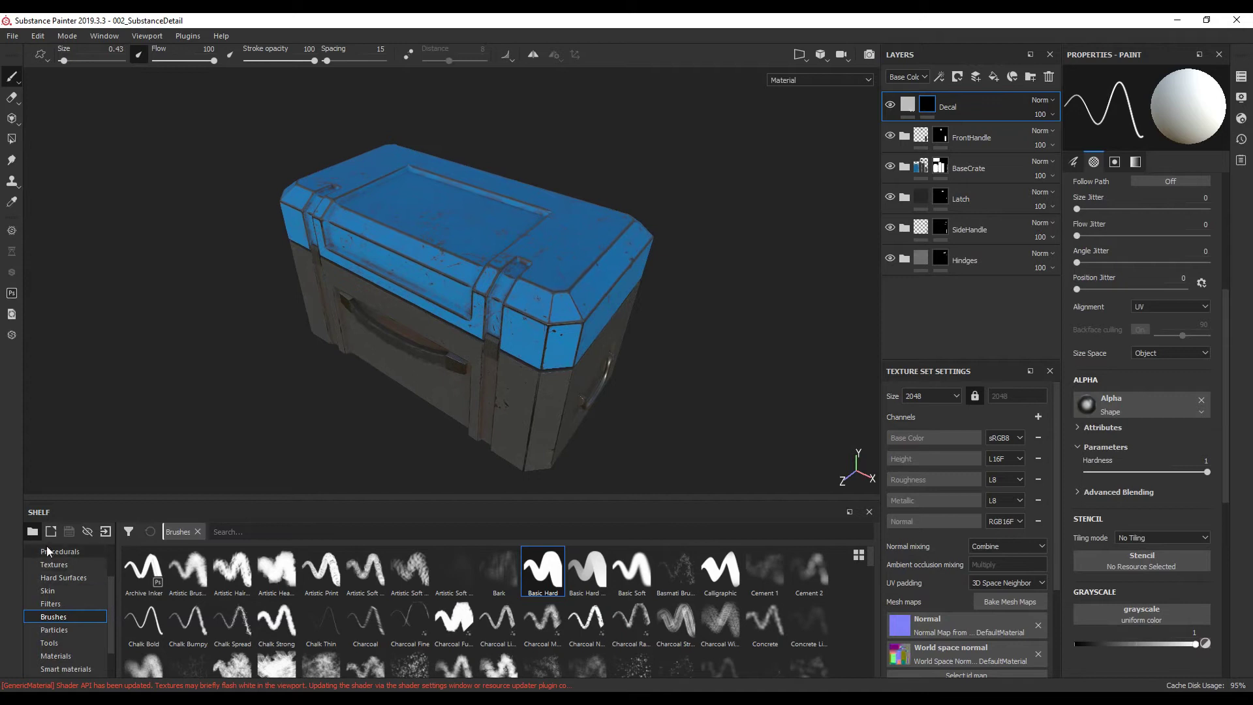
# Search the alphas for "cau" and use Sign Caution as the brush alpha
pyautogui.scroll(2, 110, 599)
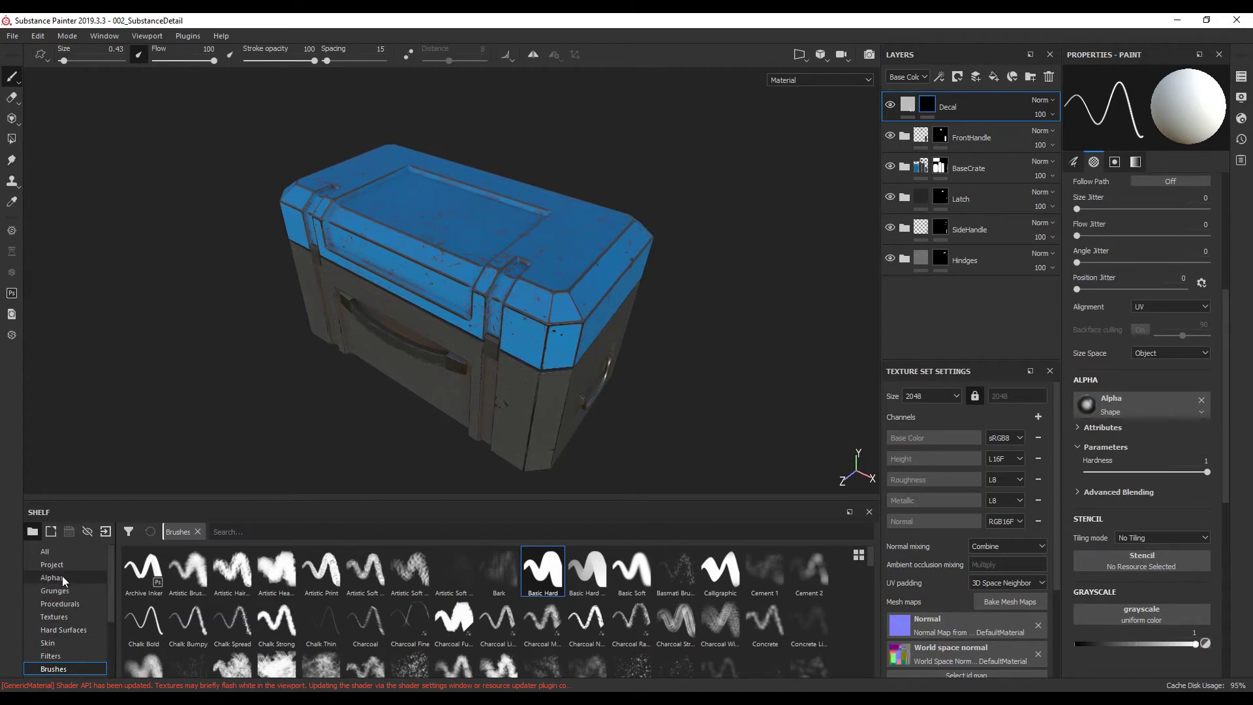
pyautogui.click(50, 578)
pyautogui.click(768, 532)
pyautogui.write('cau')
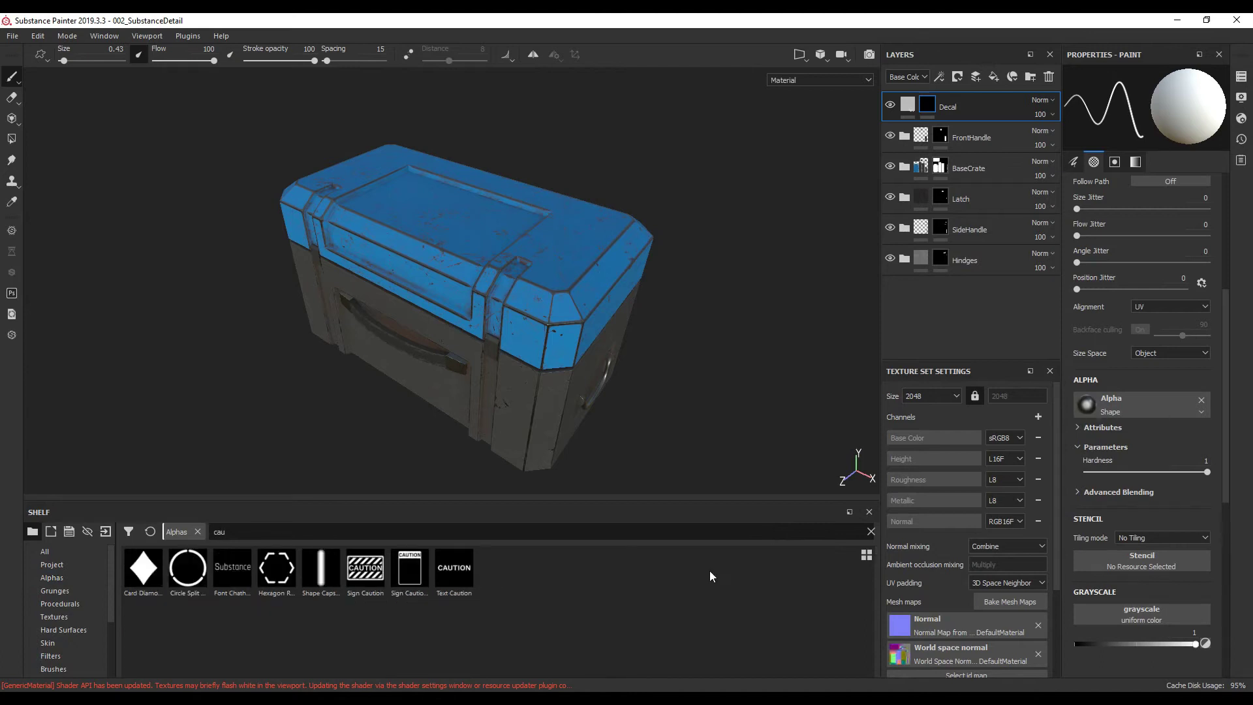
pyautogui.click(369, 578)
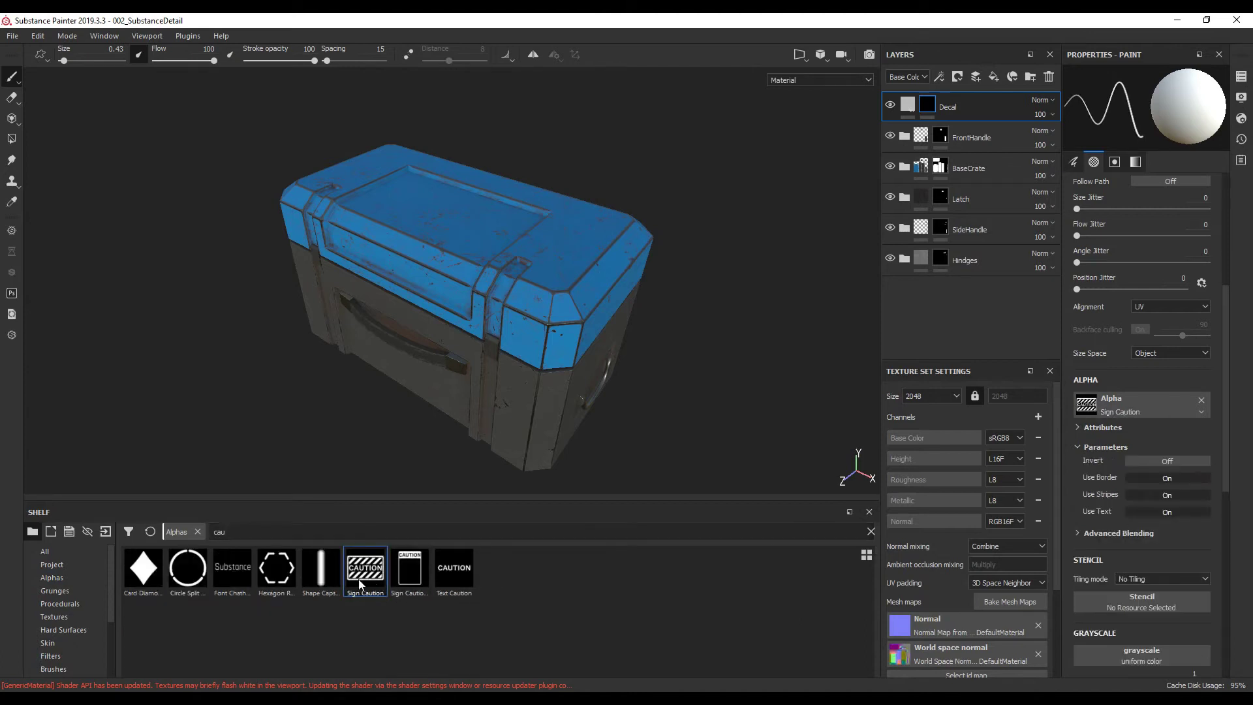
# View the lid's hinge-side corner from above and enlarge the Decal mask's brush to size 35.48
pyautogui.moveTo(544, 382)
pyautogui.keyDown('alt'); pyautogui.mouseDown()
pyautogui.moveTo(496, 376)
pyautogui.moveTo(560, 350)
pyautogui.moveTo(563, 369)
pyautogui.mouseUp(); pyautogui.keyUp('alt')
pyautogui.scroll(5, 558, 353)
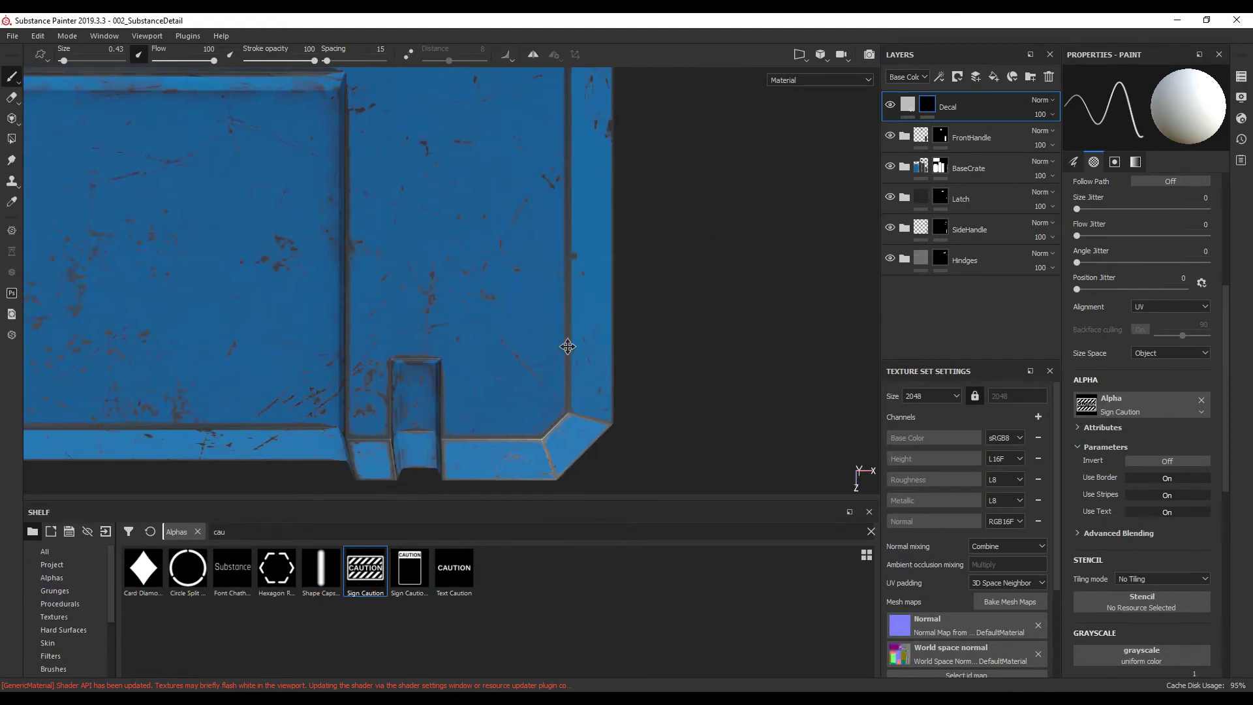
pyautogui.keyDown('alt'); pyautogui.moveTo(567, 347); pyautogui.dragTo(623, 402, button='middle'); pyautogui.keyUp('alt')
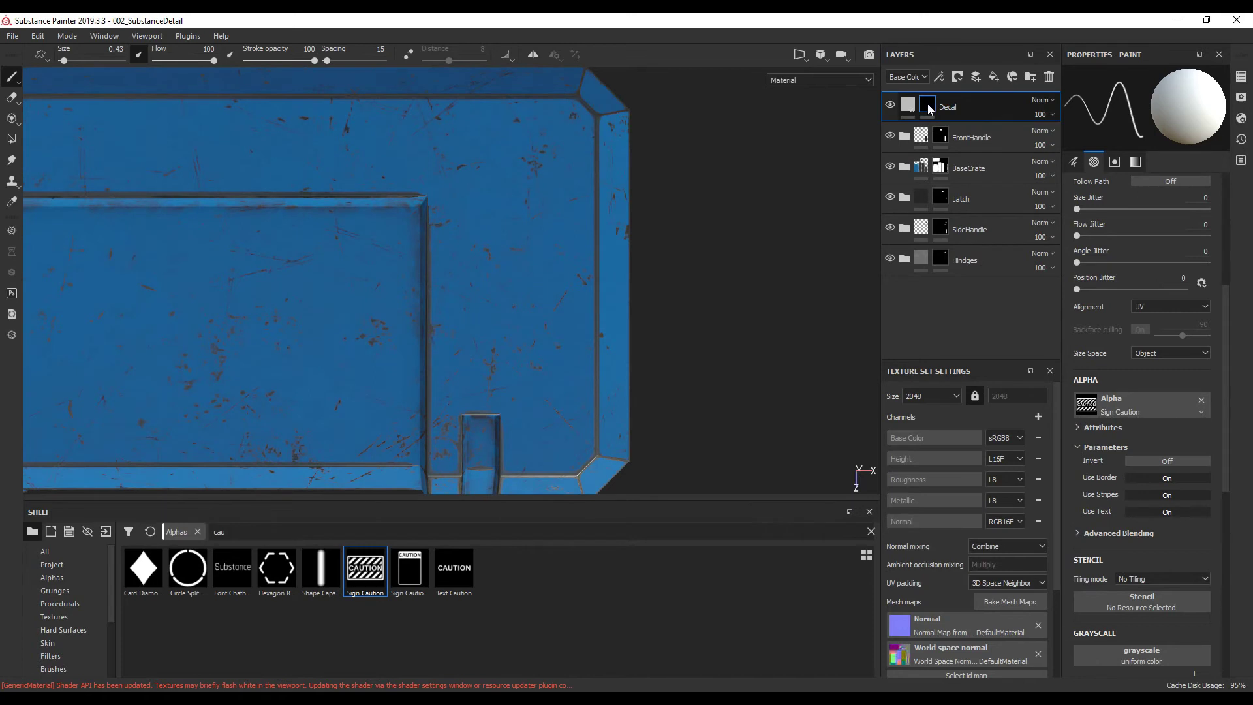
pyautogui.click(930, 108)
pyautogui.press('ctrl')
pyautogui.keyDown('ctrl'); pyautogui.moveTo(548, 387); pyautogui.dragTo(620, 386, button='right'); pyautogui.keyUp('ctrl')
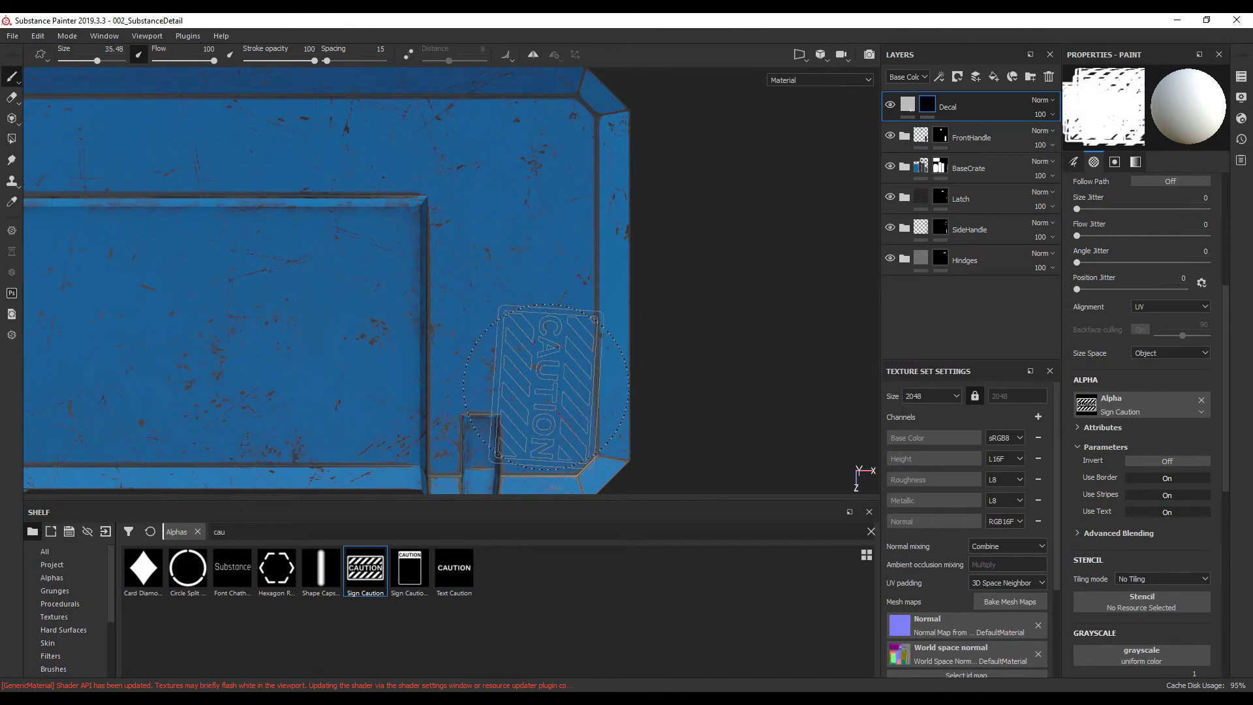
pyautogui.moveTo(547, 386); pyautogui.dragTo(527, 351, button='middle')
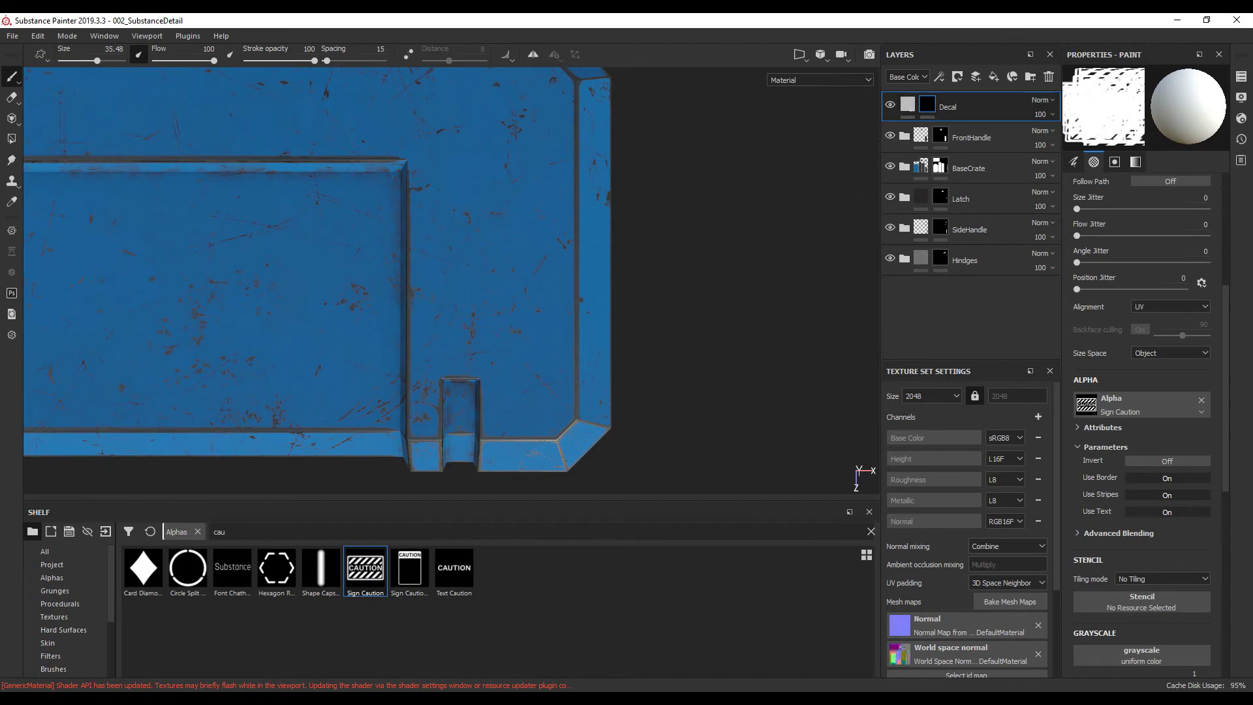
# Try stamping the Caution sign beside the lid's recessed panel with UV alignment, undo it, and try adjusting the brush angle
pyautogui.click(495, 296)
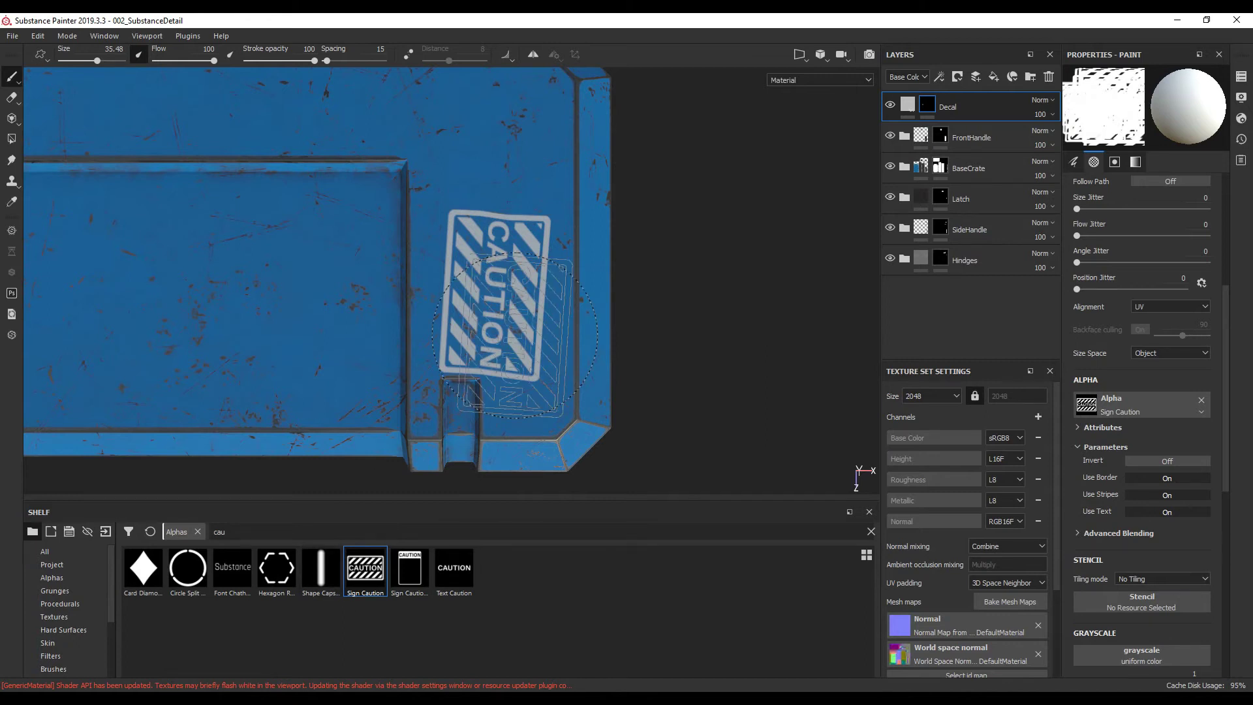
pyautogui.hotkey('ctrl', 'z')
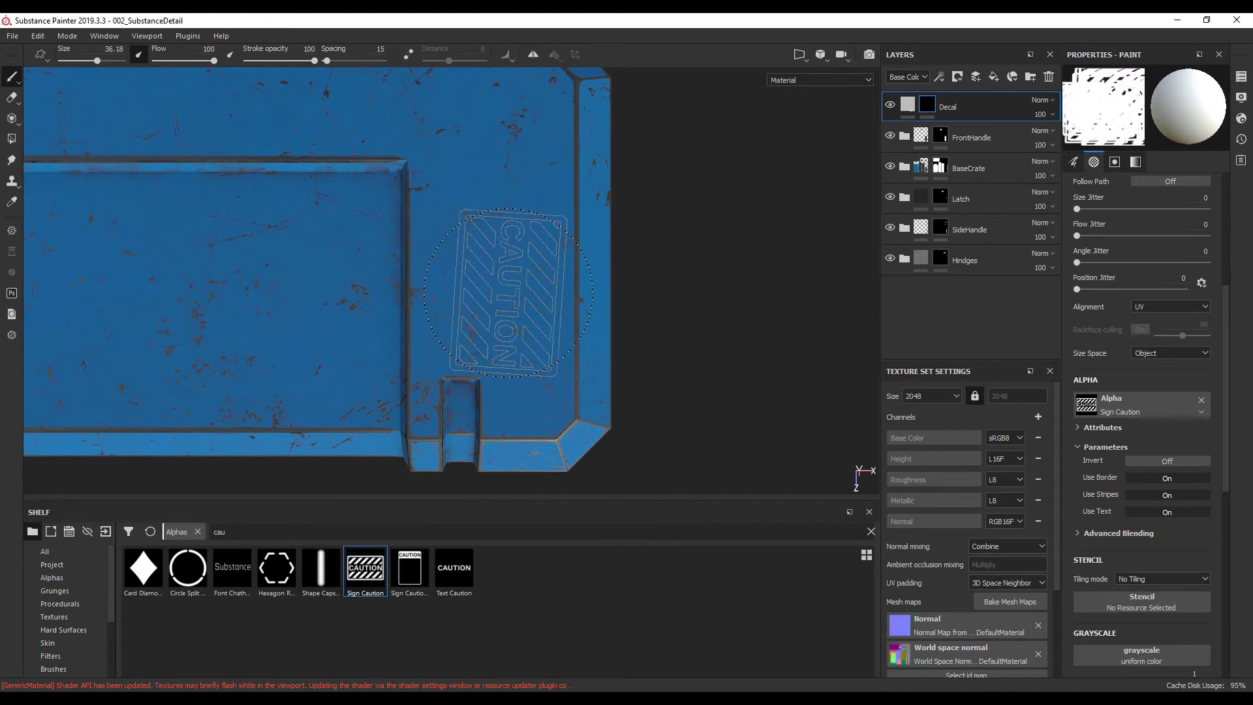
pyautogui.moveTo(511, 281)
pyautogui.keyDown('ctrl'); pyautogui.mouseDown()
pyautogui.moveTo(506, 261)
pyautogui.moveTo(501, 296)
pyautogui.mouseUp(); pyautogui.keyUp('ctrl')
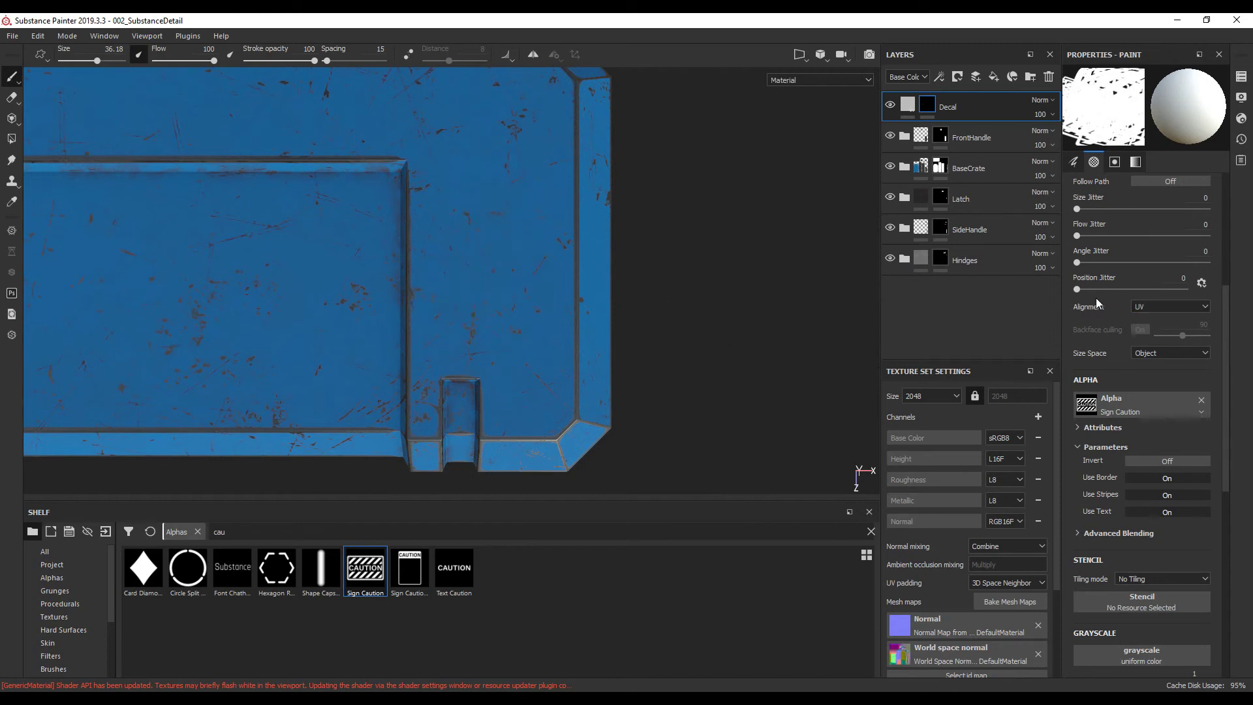
# Set the brush's alignment to Camera and stamp the tilted Caution sign on the lid beside the recessed panel
pyautogui.click(1149, 310)
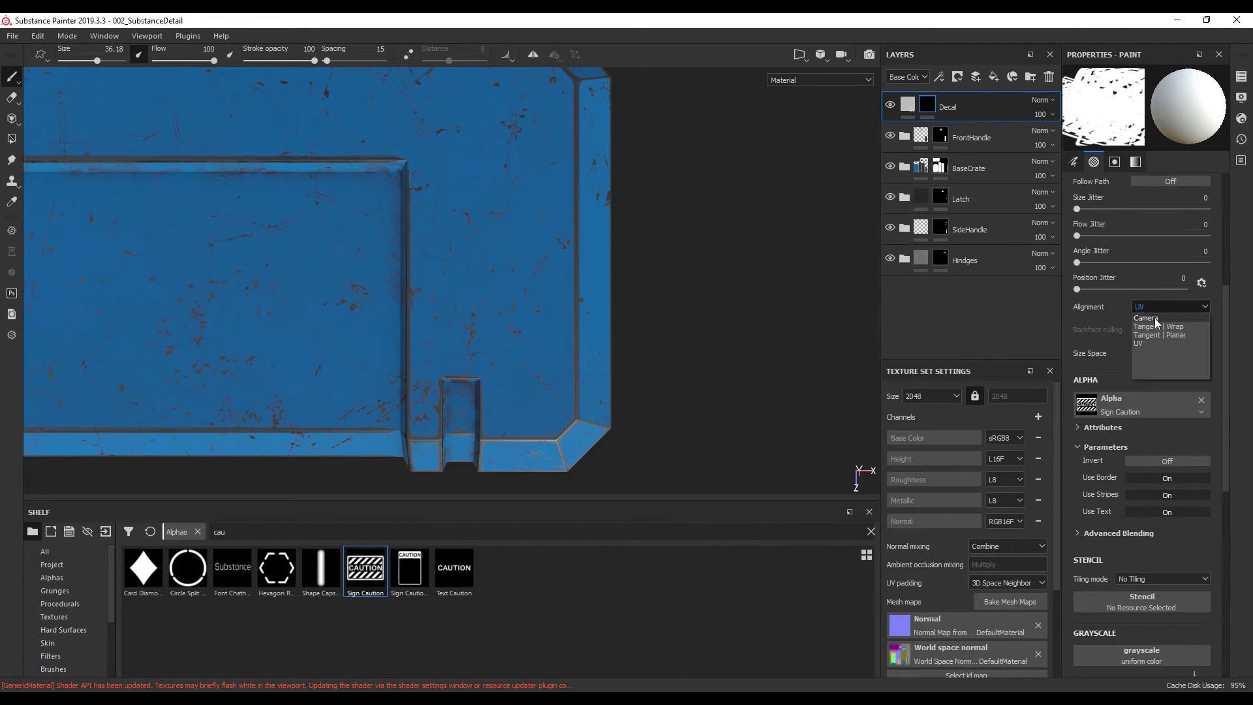
pyautogui.click(1153, 319)
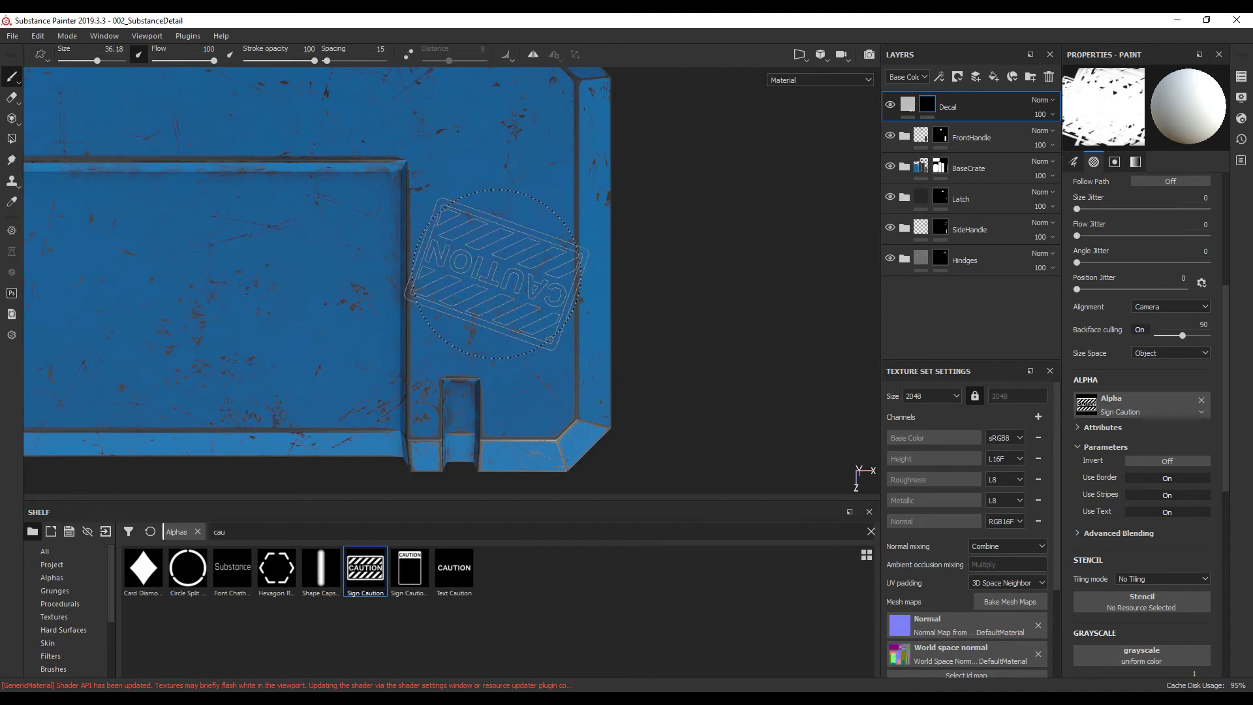
pyautogui.keyDown('ctrl'); pyautogui.moveTo(496, 281); pyautogui.dragTo(497, 280); pyautogui.keyUp('ctrl')
pyautogui.click(497, 281)
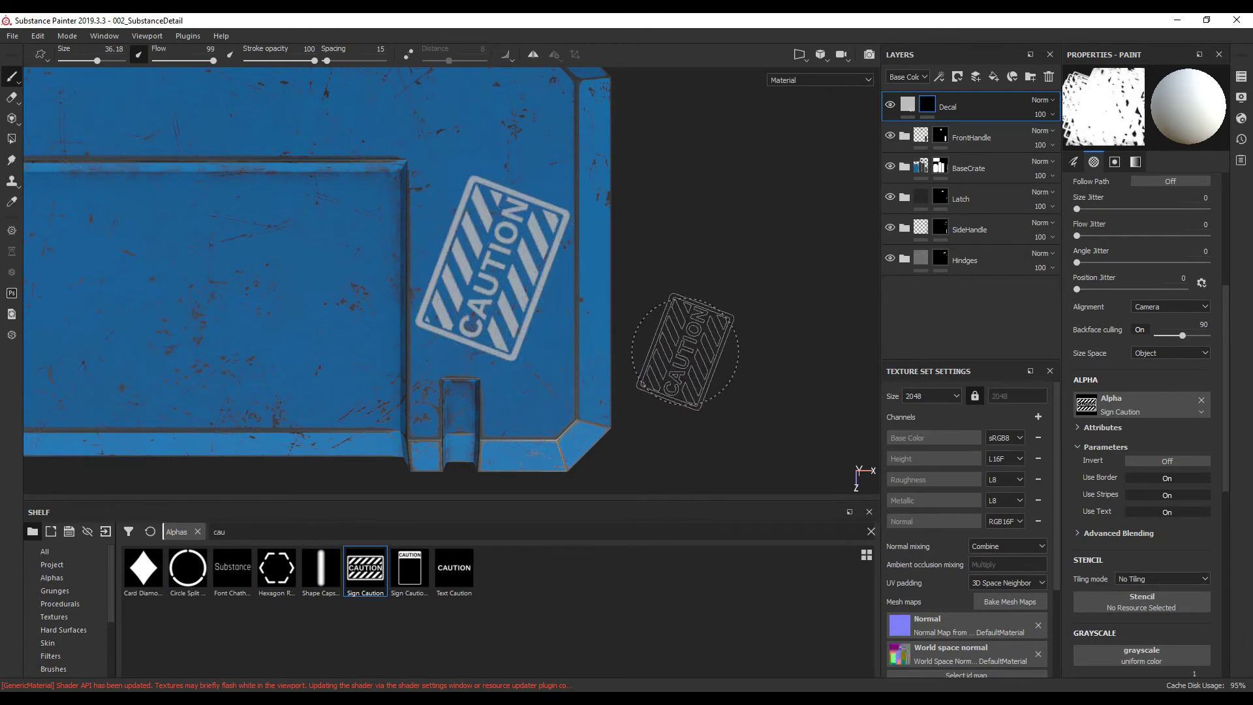
# Change the Decal fill's base color to a lighter grey and check the sign on the lid
pyautogui.keyDown('alt'); pyautogui.moveTo(685, 324); pyautogui.dragTo(444, 324); pyautogui.keyUp('alt')
pyautogui.scroll(3, 444, 323)
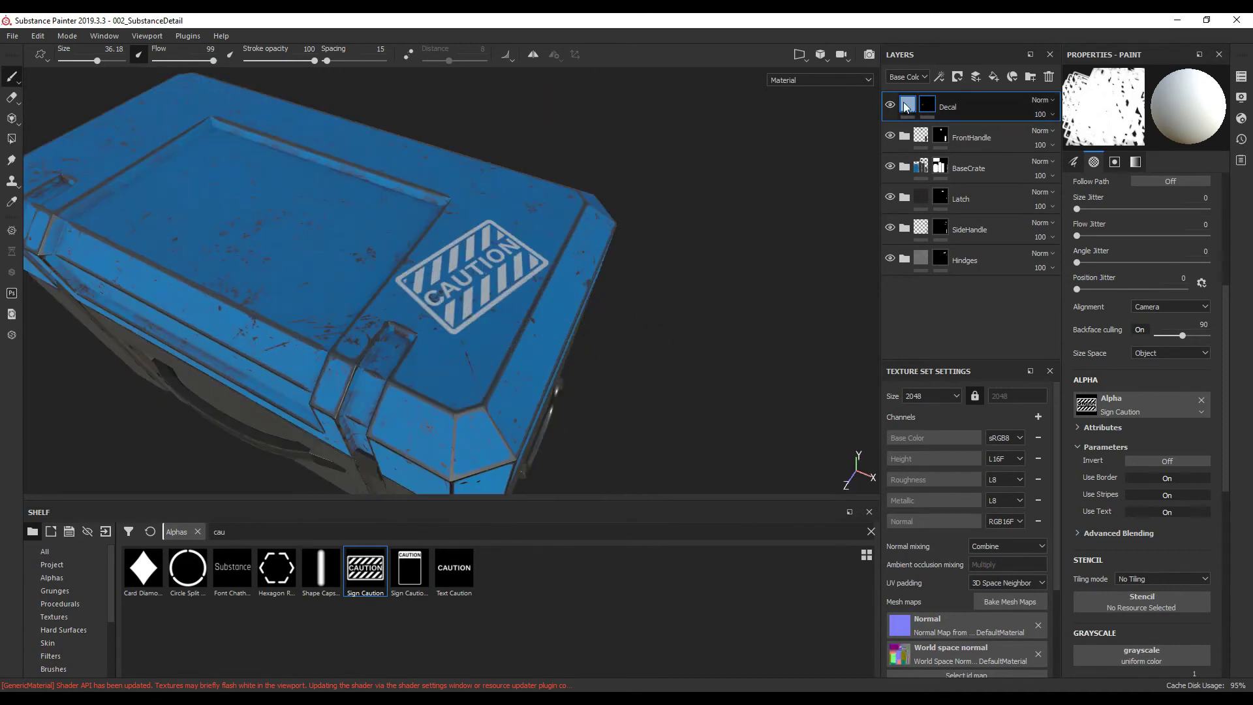
pyautogui.click(907, 105)
pyautogui.click(1141, 394)
pyautogui.moveTo(1162, 491)
pyautogui.mouseDown()
pyautogui.moveTo(1170, 520)
pyautogui.moveTo(1182, 516)
pyautogui.mouseUp()
pyautogui.moveTo(1152, 440); pyautogui.dragTo(1047, 446)
pyautogui.keyDown('alt'); pyautogui.moveTo(536, 365); pyautogui.dragTo(548, 287); pyautogui.keyUp('alt')
pyautogui.scroll(-6, 539, 273)
pyautogui.keyDown('alt'); pyautogui.moveTo(571, 312); pyautogui.dragTo(570, 327, button='middle'); pyautogui.keyUp('alt')
pyautogui.scroll(-3, 530, 304)
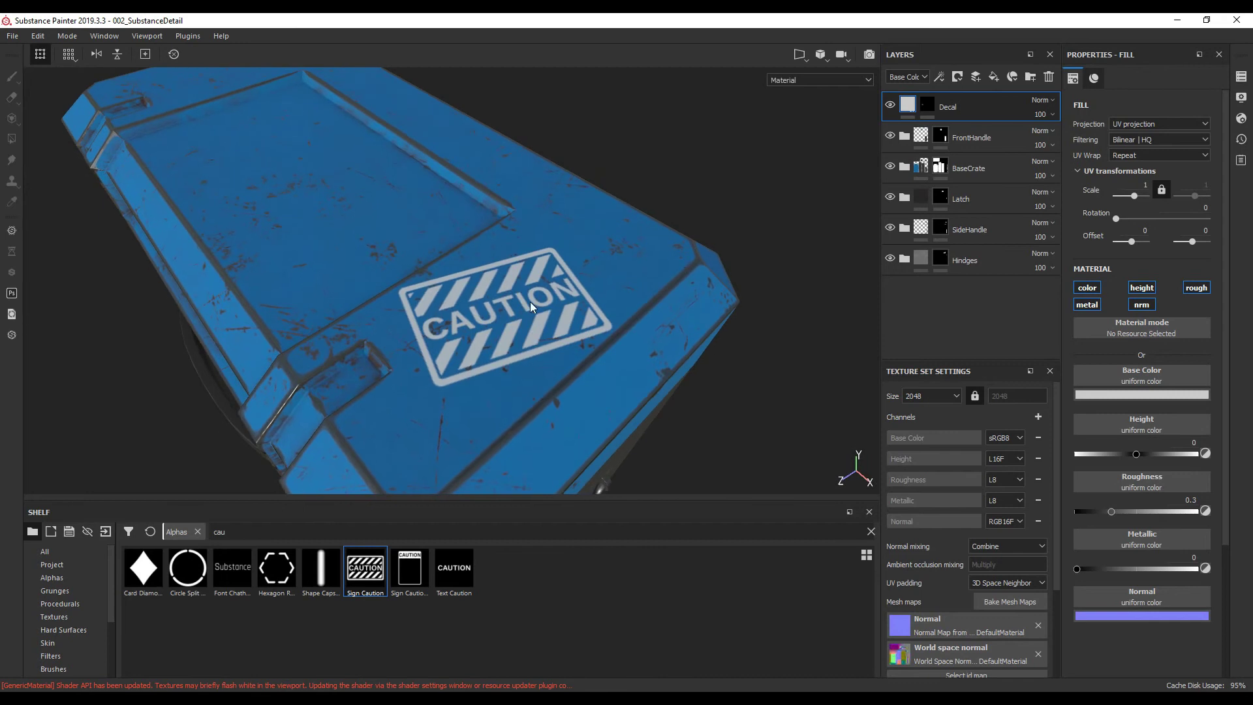
# Select the Decal layer's mask, search the brushes for "dirt" and choose the Dirt 1 brush
pyautogui.click(928, 106)
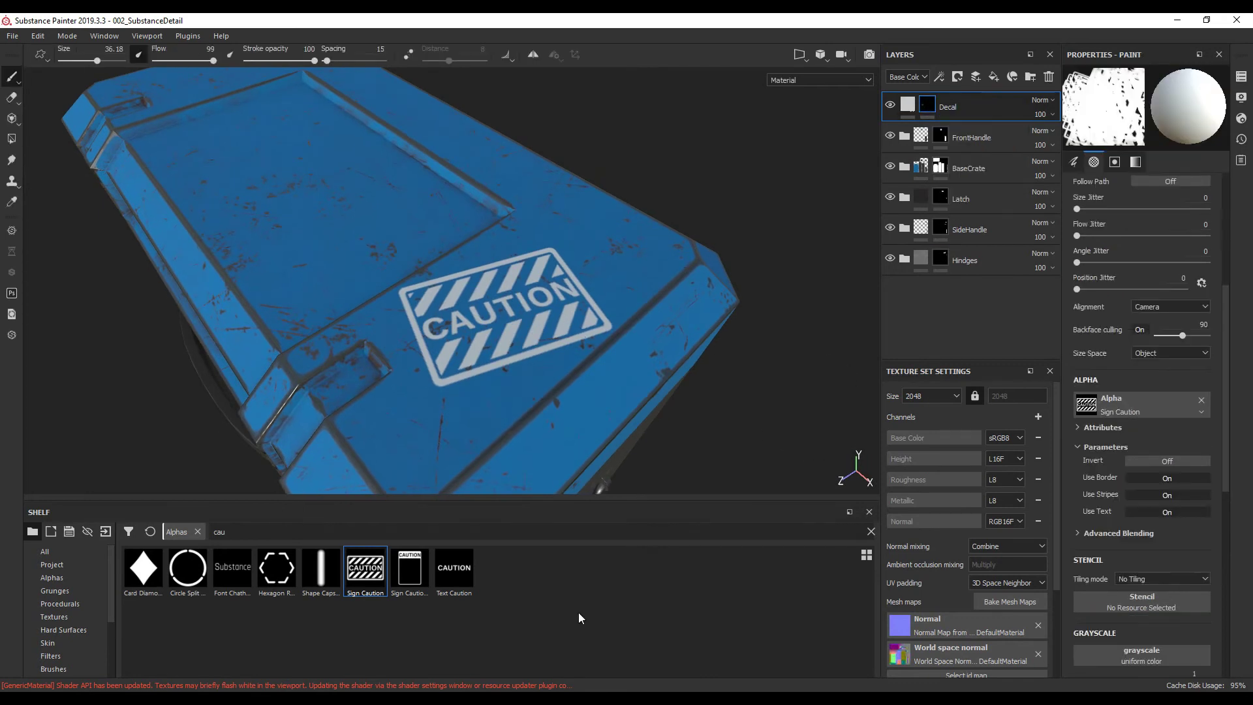
pyautogui.scroll(-2, 103, 618)
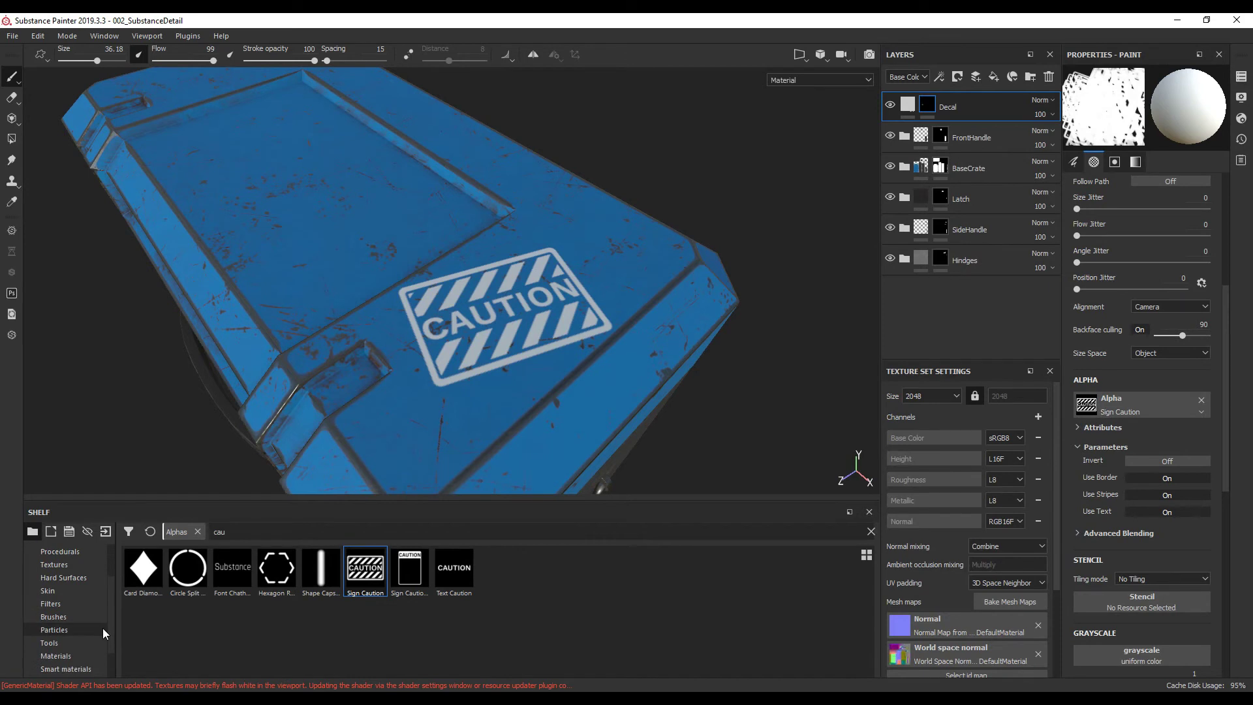
pyautogui.click(52, 617)
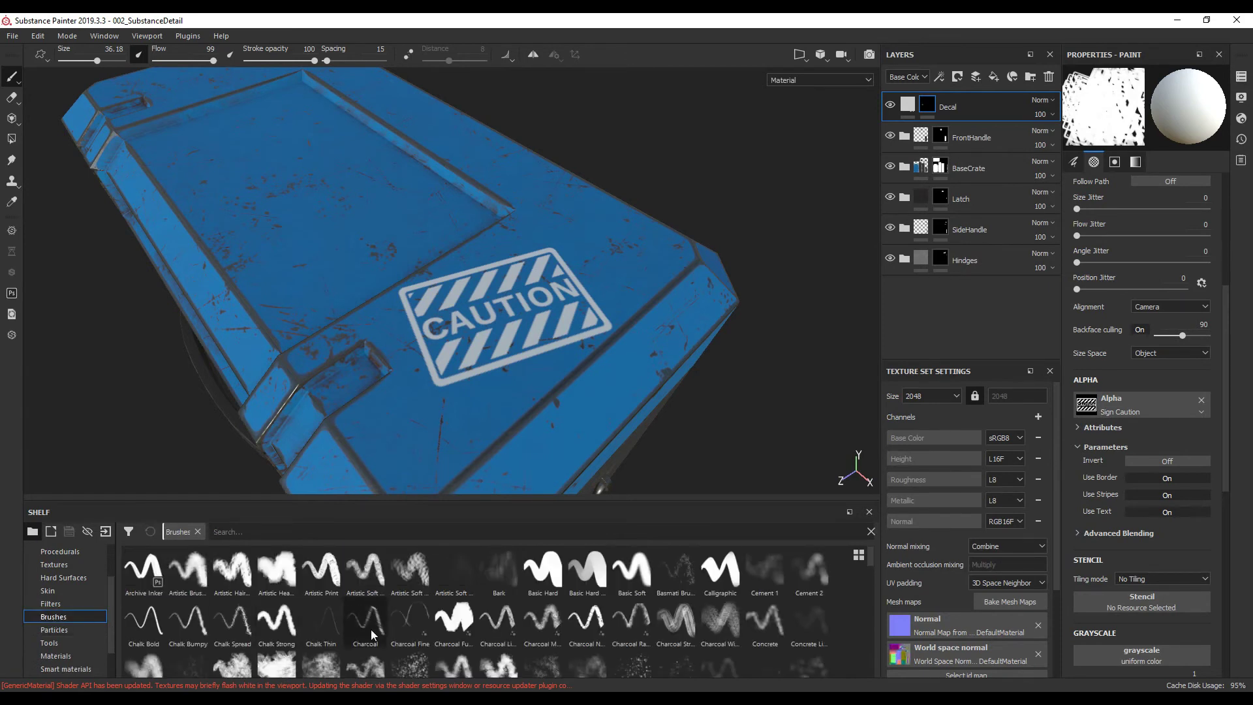
pyautogui.click(550, 532)
pyautogui.write('dirt')
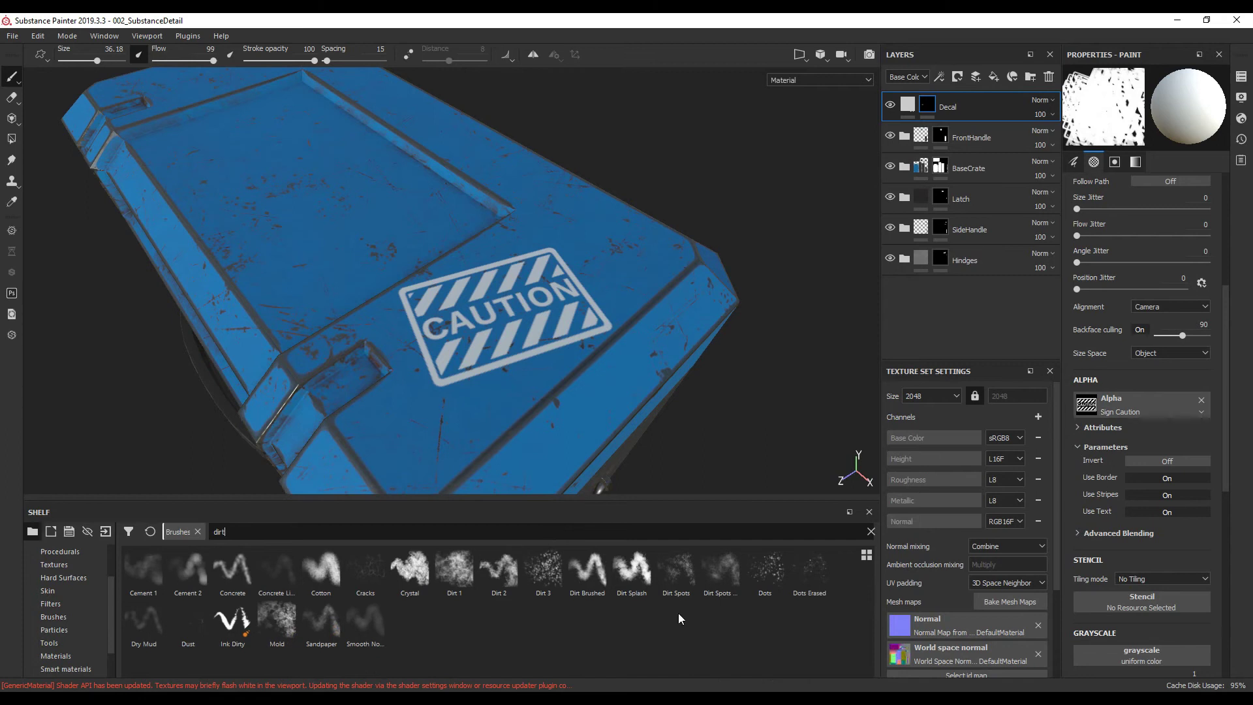
pyautogui.click(454, 570)
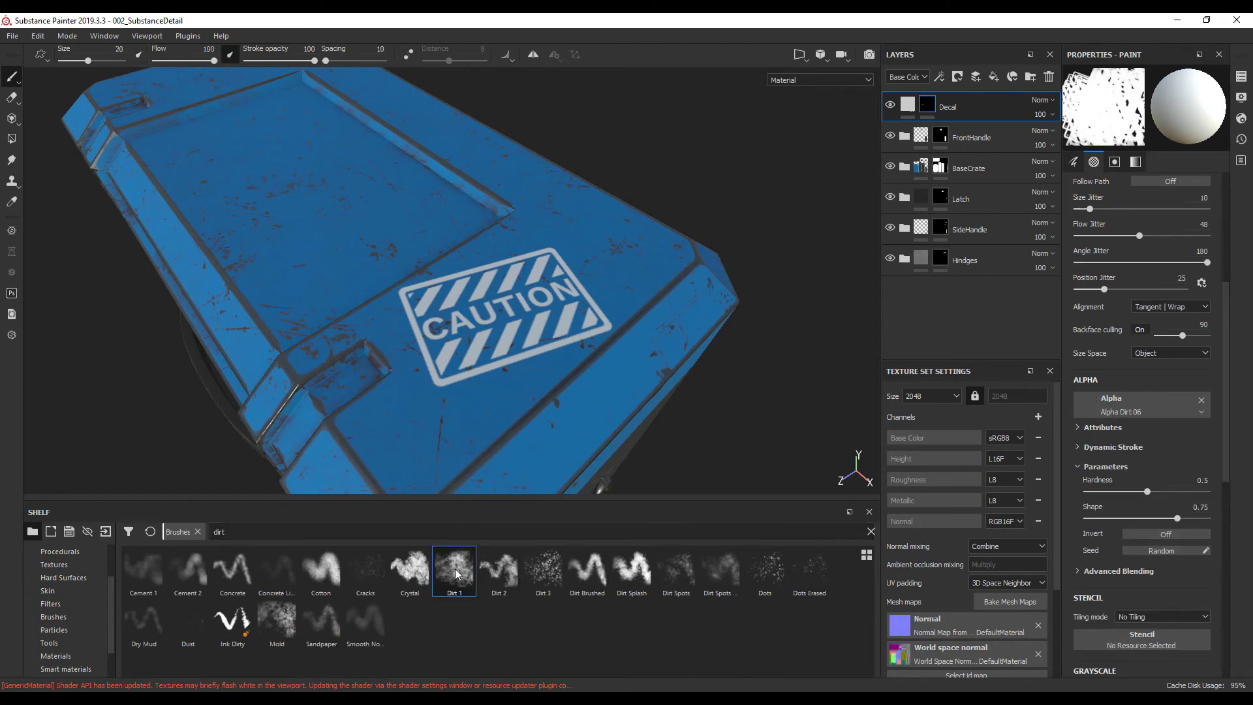
# Try painting white Dirt 1 strokes around the lower edges of the Caution sign, and undo them
pyautogui.moveTo(457, 392)
pyautogui.keyDown('alt'); pyautogui.mouseDown()
pyautogui.moveTo(446, 427)
pyautogui.moveTo(470, 428)
pyautogui.moveTo(646, 293)
pyautogui.moveTo(673, 326)
pyautogui.mouseUp(); pyautogui.keyUp('alt')
pyautogui.scroll(2, 480, 414)
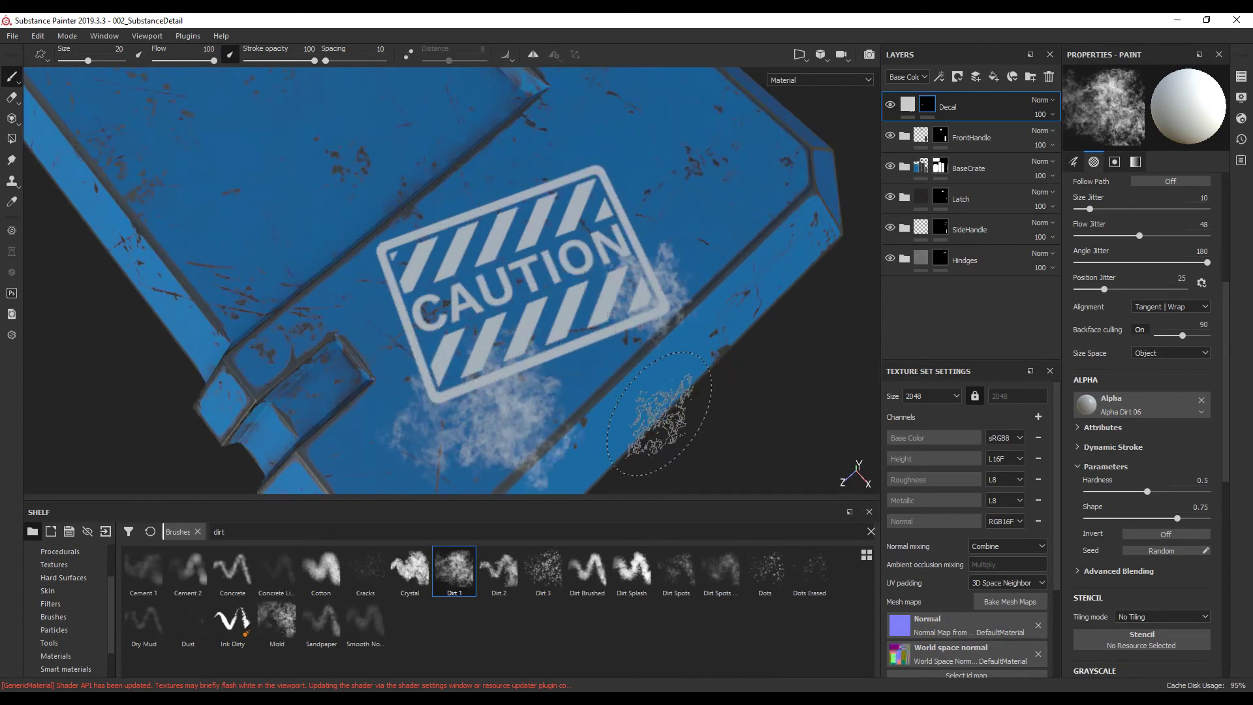
pyautogui.keyDown('alt'); pyautogui.moveTo(734, 369); pyautogui.dragTo(679, 306); pyautogui.keyUp('alt')
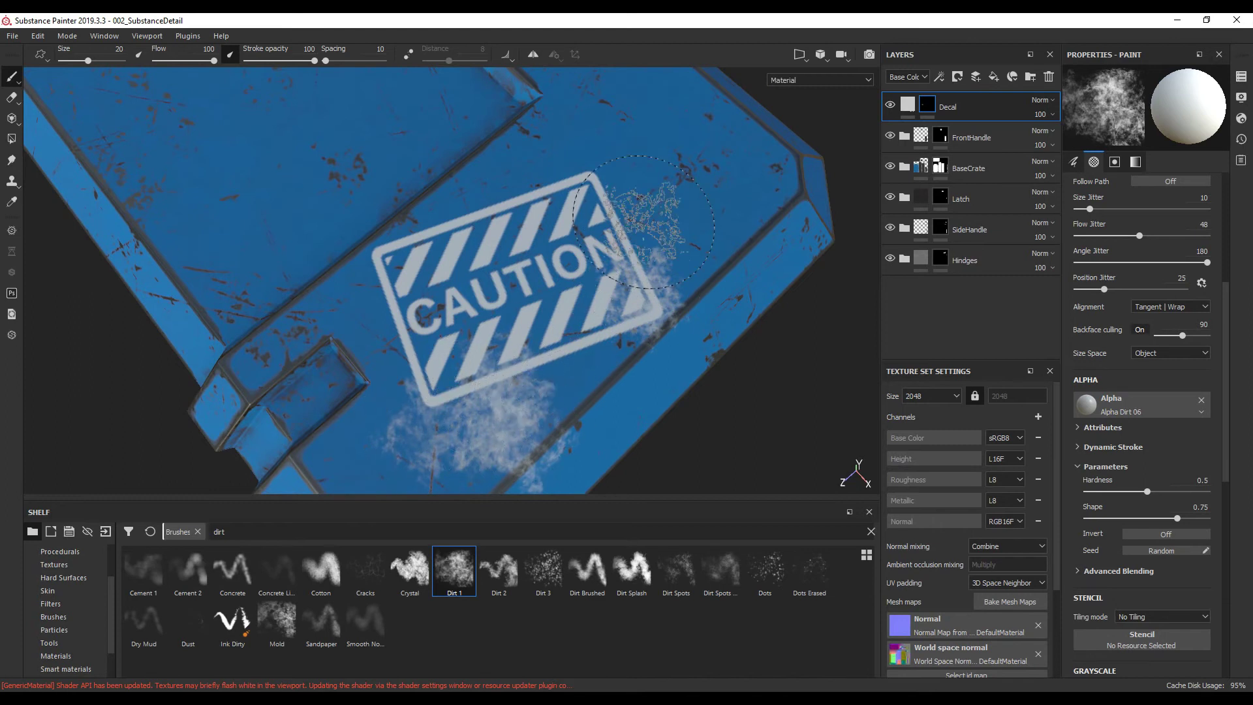
pyautogui.hotkey('ctrl', 'z')
pyautogui.hotkey('ctrl', 'z')
pyautogui.hotkey('ctrl', 'z')
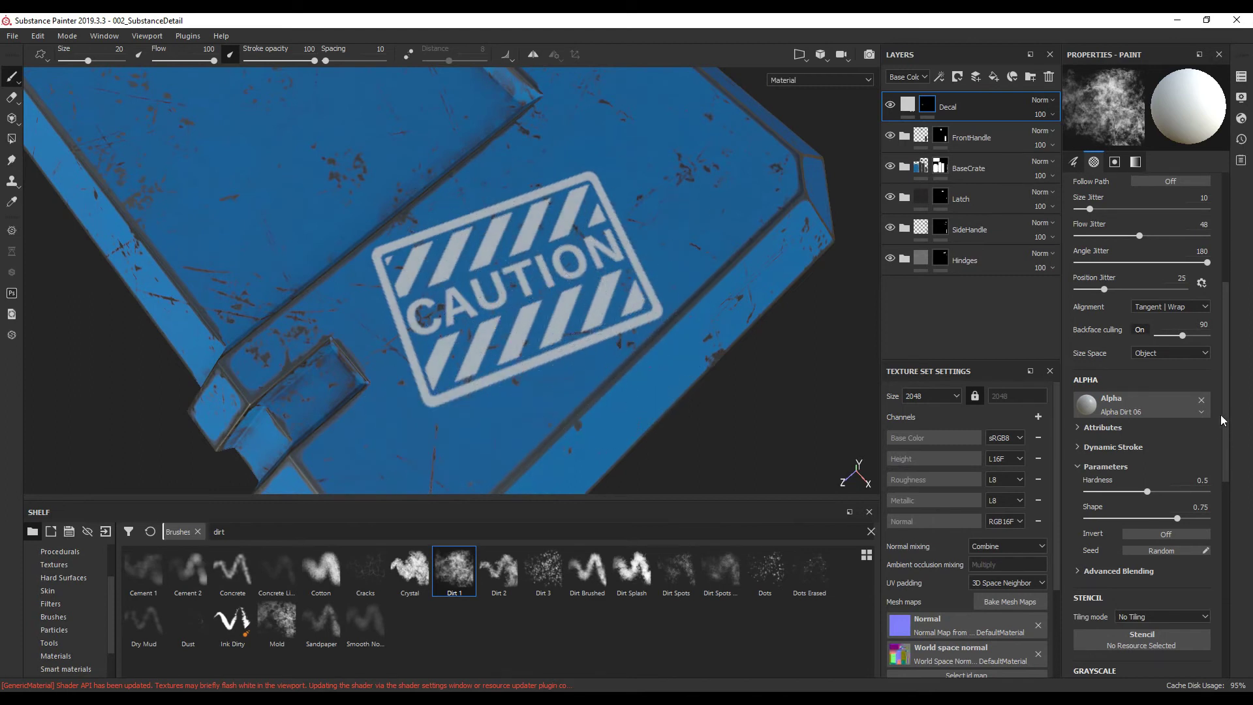
# Set the brush's grayscale to 0 and paint Dirt 1 wear across the Caution sign in the Decal mask
pyautogui.scroll(-5, 1224, 539)
pyautogui.scroll(2, 1224, 539)
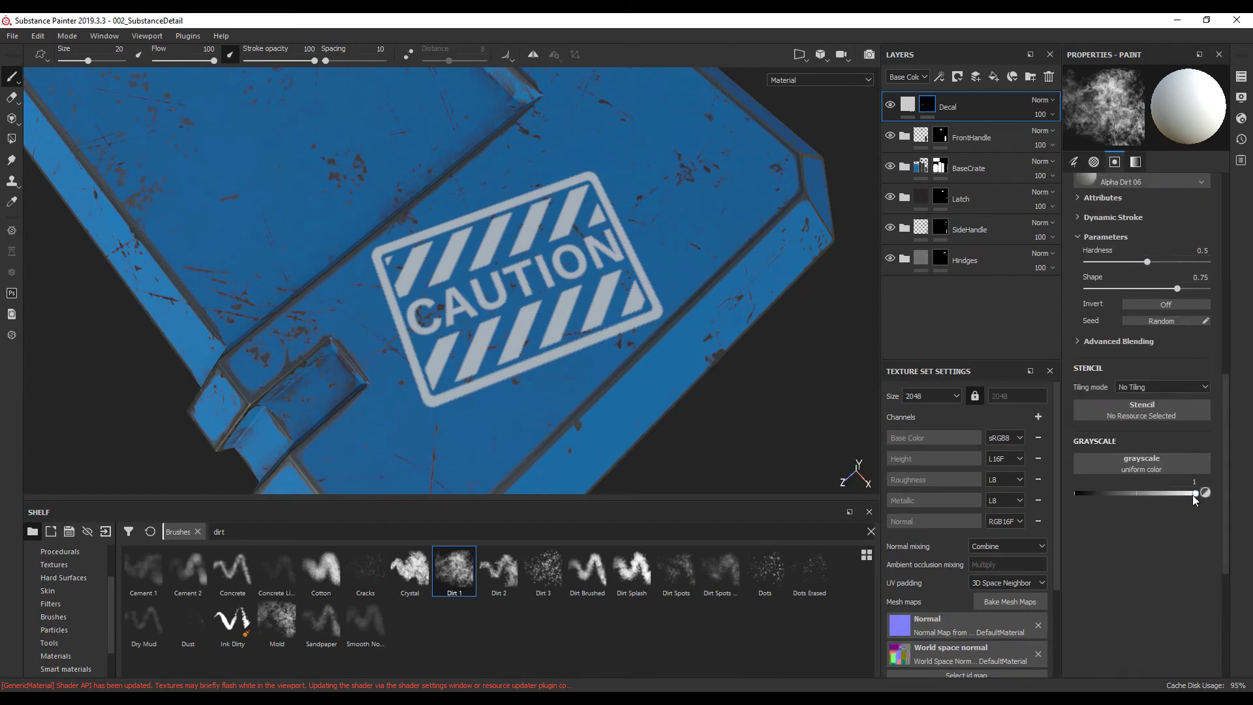
pyautogui.moveTo(1194, 498); pyautogui.dragTo(1076, 495)
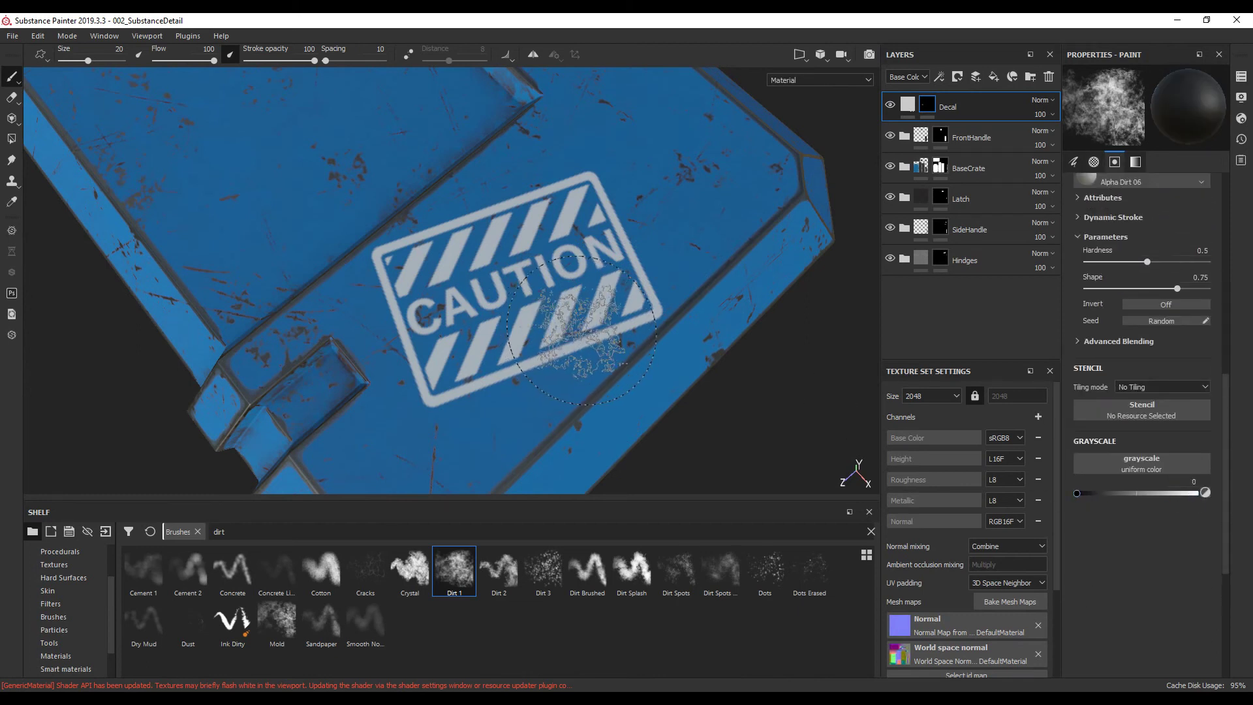
pyautogui.scroll(2, 681, 322)
pyautogui.moveTo(675, 320)
pyautogui.keyDown('alt'); pyautogui.mouseDown()
pyautogui.moveTo(444, 346)
pyautogui.moveTo(470, 300)
pyautogui.mouseUp(); pyautogui.keyUp('alt')
pyautogui.keyDown('alt'); pyautogui.moveTo(691, 271); pyautogui.dragTo(697, 372); pyautogui.keyUp('alt')
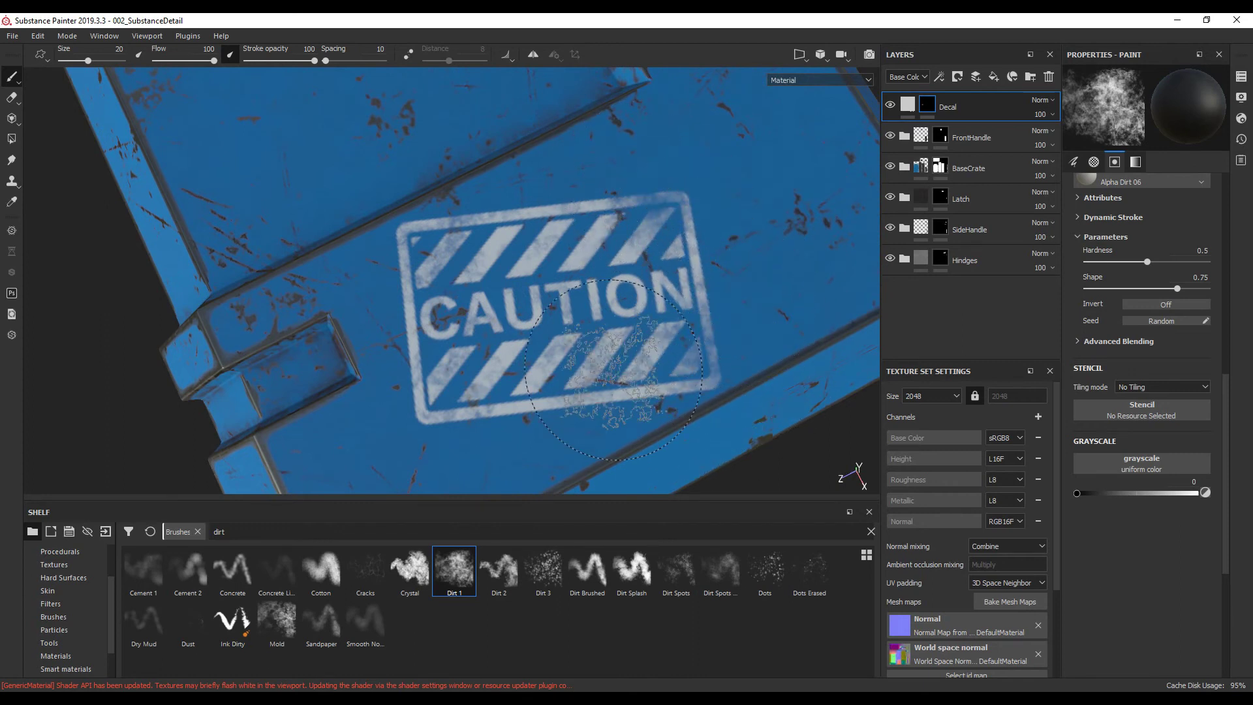
pyautogui.keyDown('alt'); pyautogui.moveTo(583, 382); pyautogui.dragTo(590, 369); pyautogui.keyUp('alt')
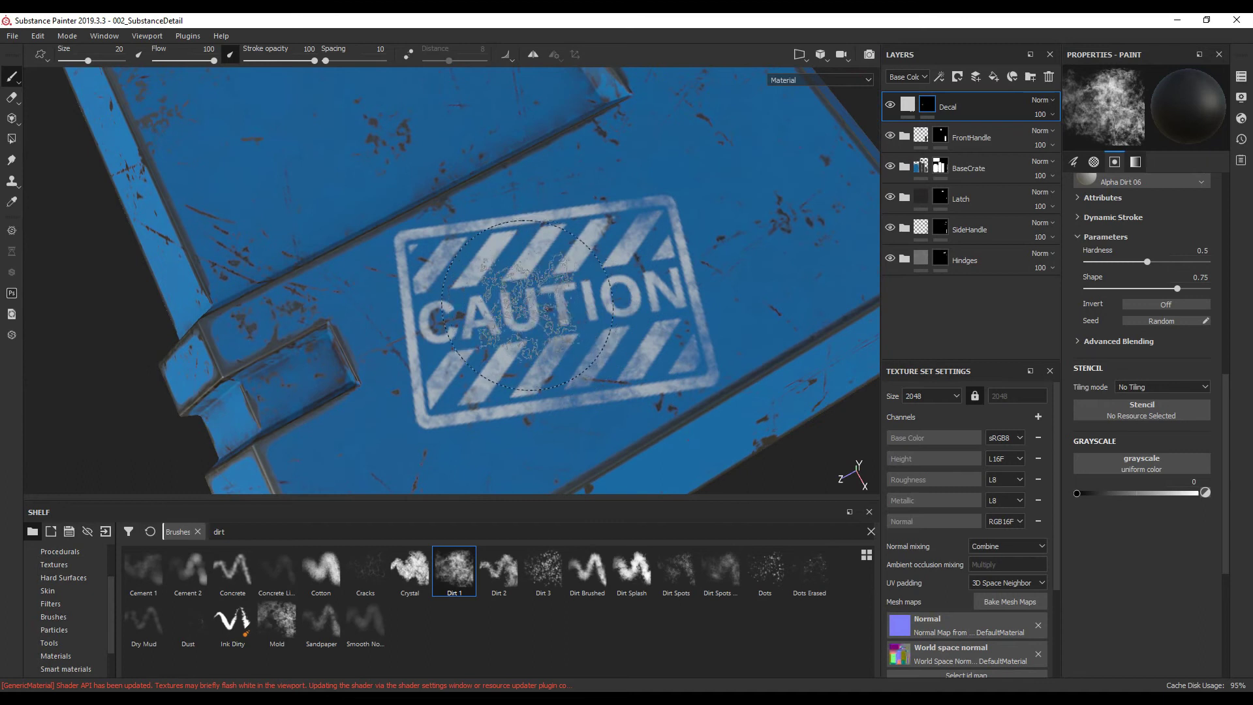
pyautogui.moveTo(527, 305)
pyautogui.keyDown('alt'); pyautogui.mouseDown()
pyautogui.moveTo(522, 295)
pyautogui.moveTo(641, 293)
pyautogui.moveTo(557, 255)
pyautogui.mouseUp(); pyautogui.keyUp('alt')
pyautogui.scroll(-3, 588, 294)
pyautogui.scroll(3, 557, 254)
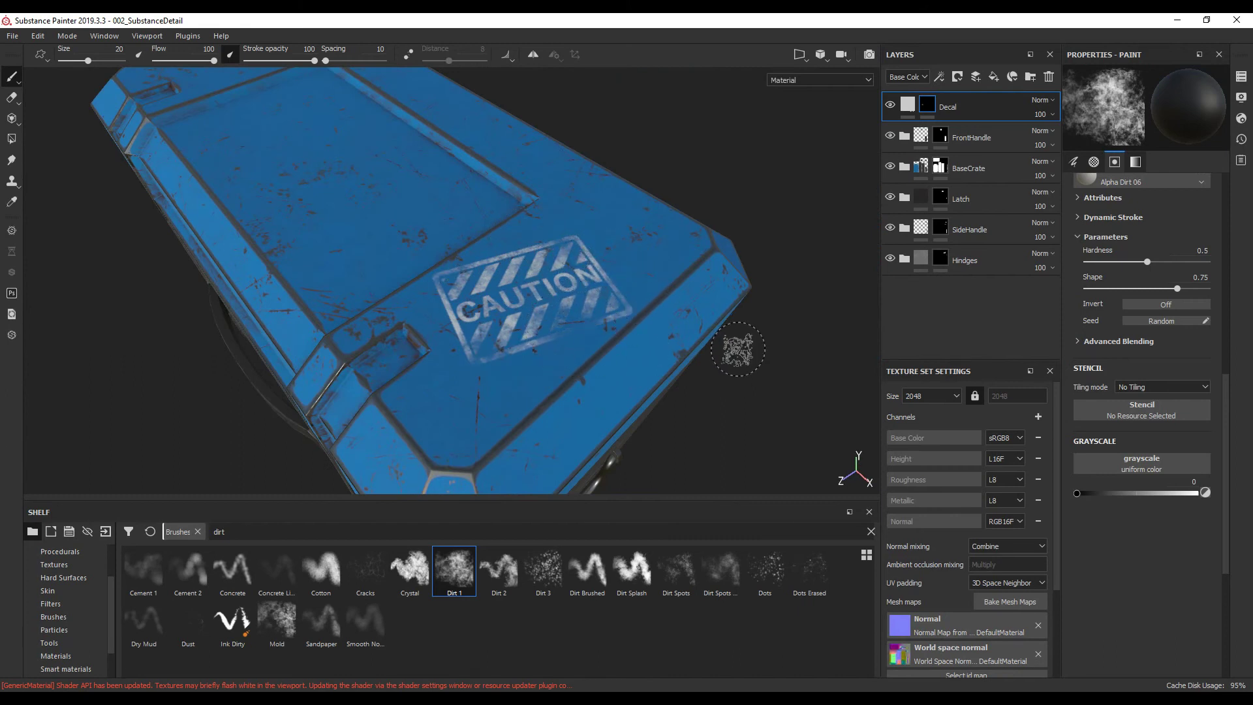
# Add a fill layer above Decal and disable its metal, normal, roughness and height channels, leaving only color
pyautogui.scroll(-3, 806, 291)
pyautogui.keyDown('alt'); pyautogui.moveTo(806, 291); pyautogui.dragTo(661, 318); pyautogui.keyUp('alt')
pyautogui.moveTo(661, 363)
pyautogui.keyDown('alt'); pyautogui.mouseDown()
pyautogui.moveTo(616, 350)
pyautogui.moveTo(610, 363)
pyautogui.moveTo(623, 320)
pyautogui.moveTo(500, 355)
pyautogui.mouseUp(); pyautogui.keyUp('alt')
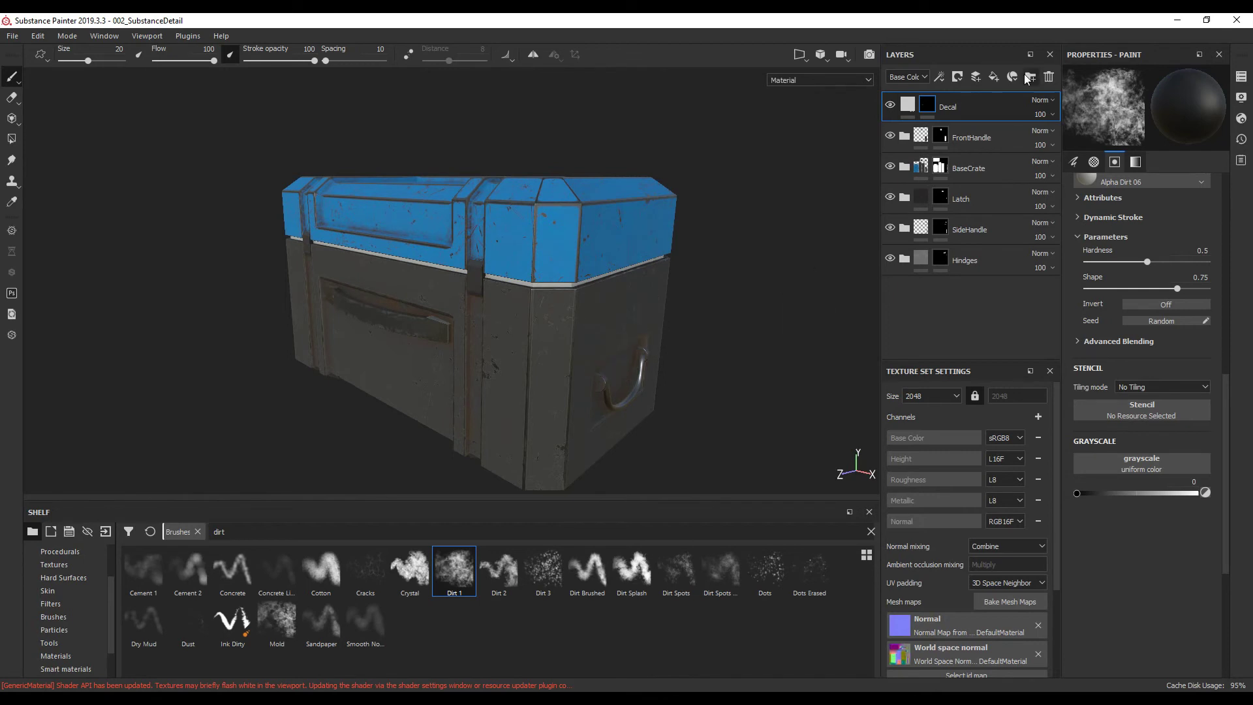
pyautogui.click(994, 77)
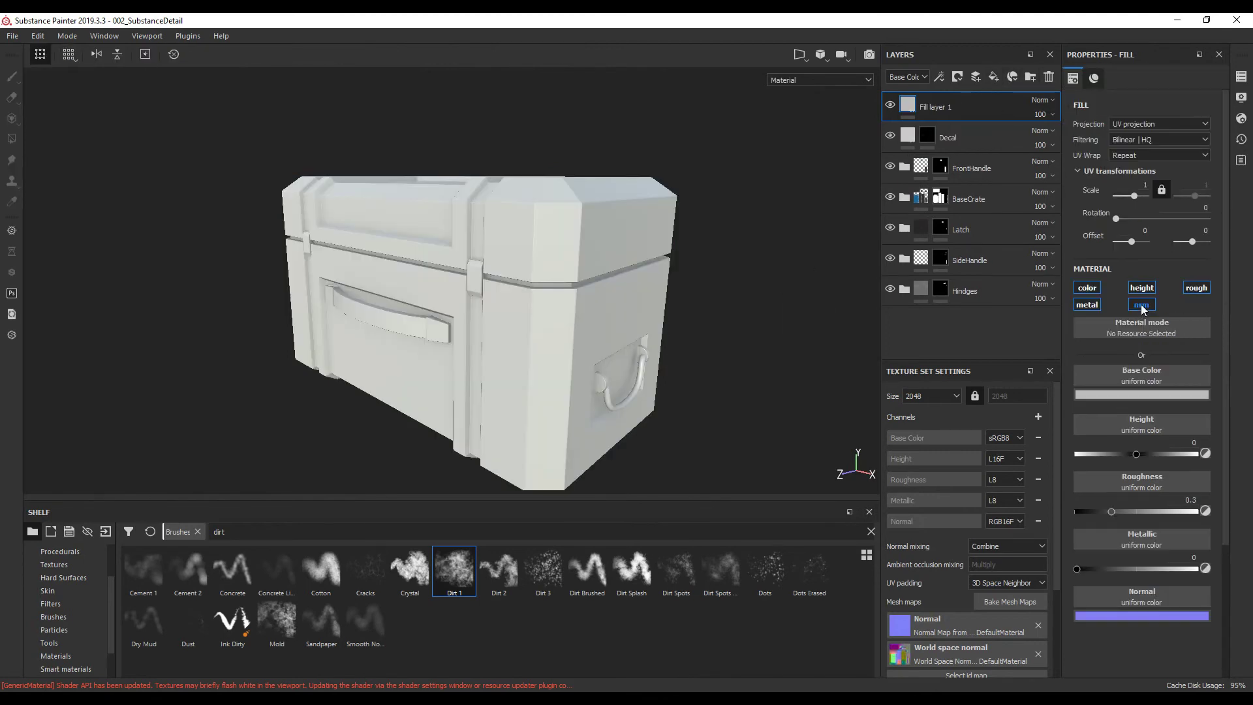
pyautogui.click(1078, 306)
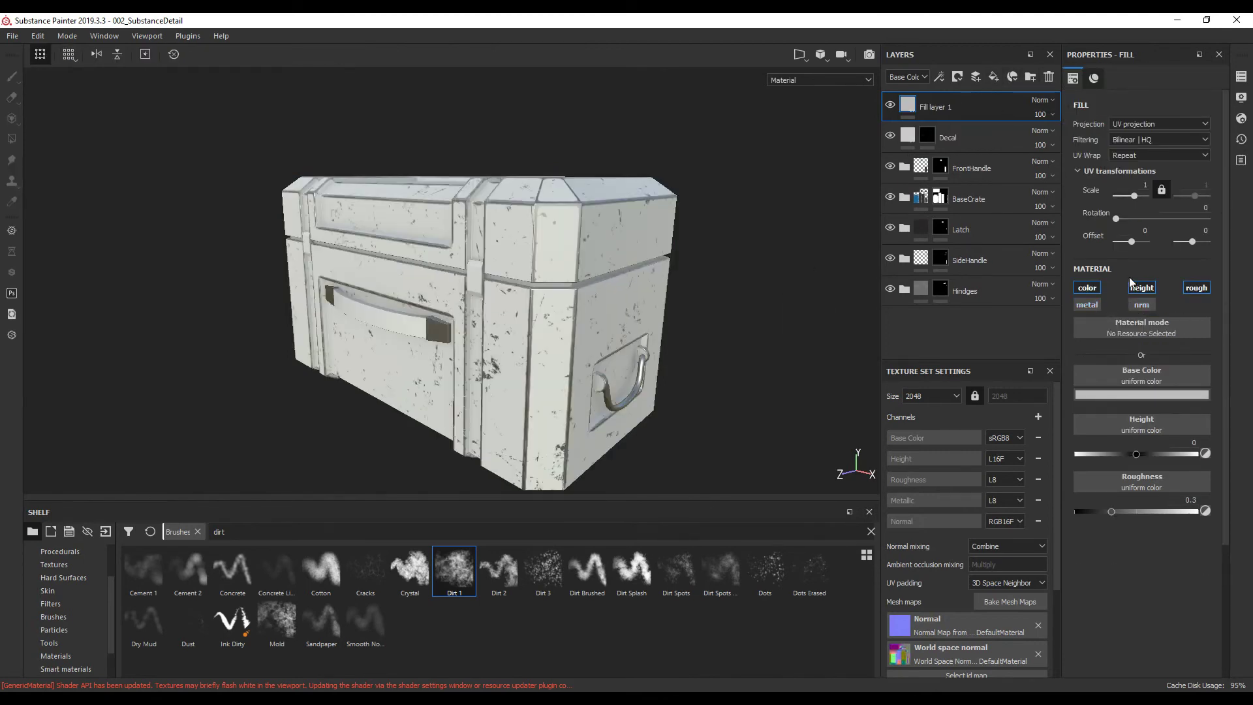
pyautogui.click(1197, 288)
pyautogui.click(1150, 289)
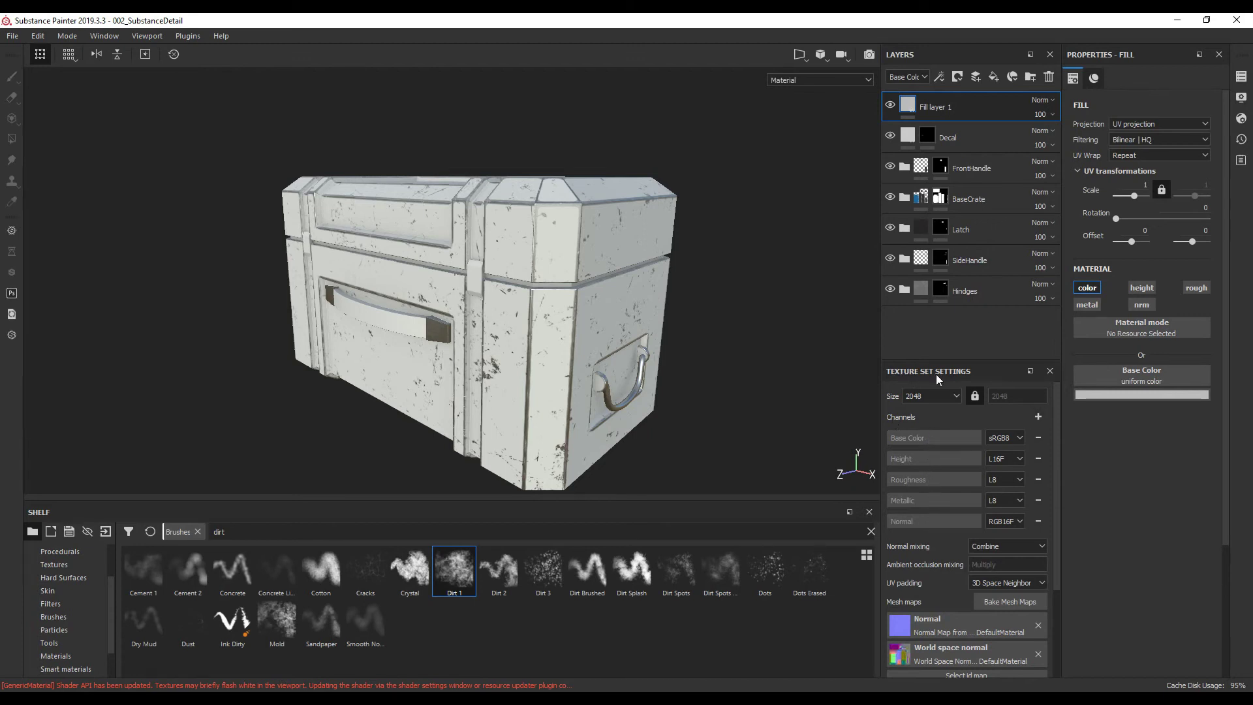
# Add an Emissive channel to the texture set and enable it on the top fill layer
pyautogui.click(1038, 418)
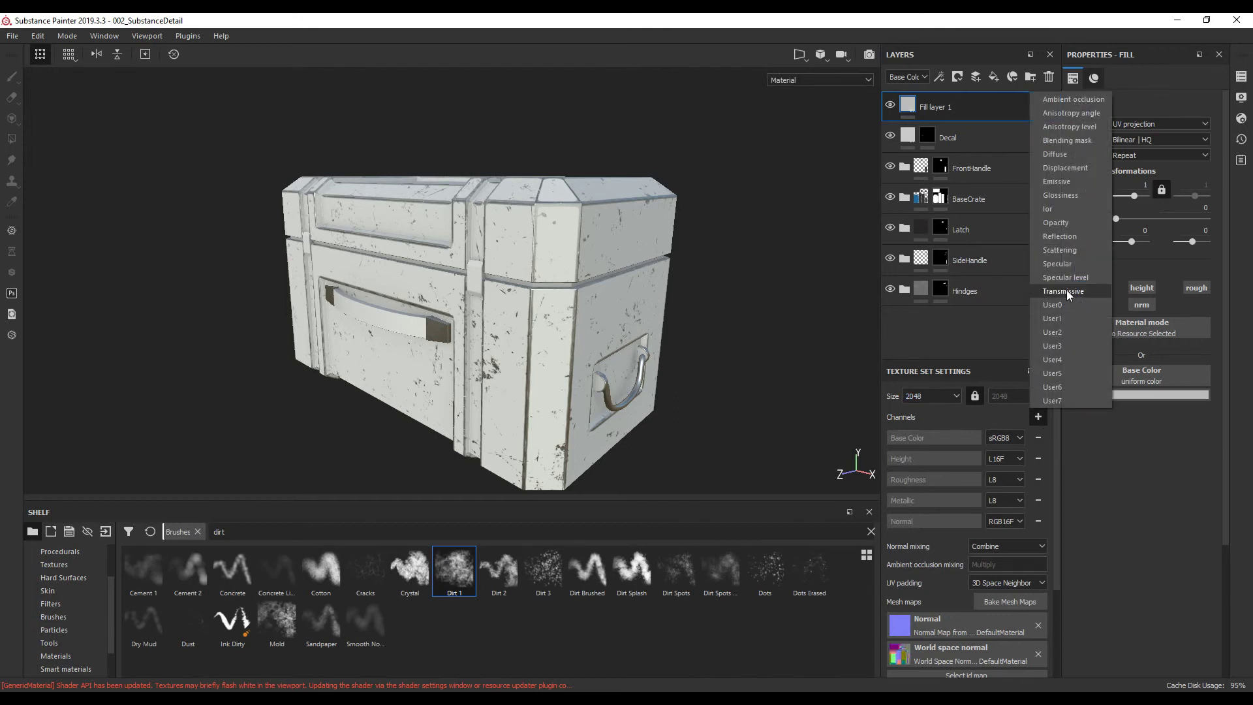
pyautogui.click(1056, 183)
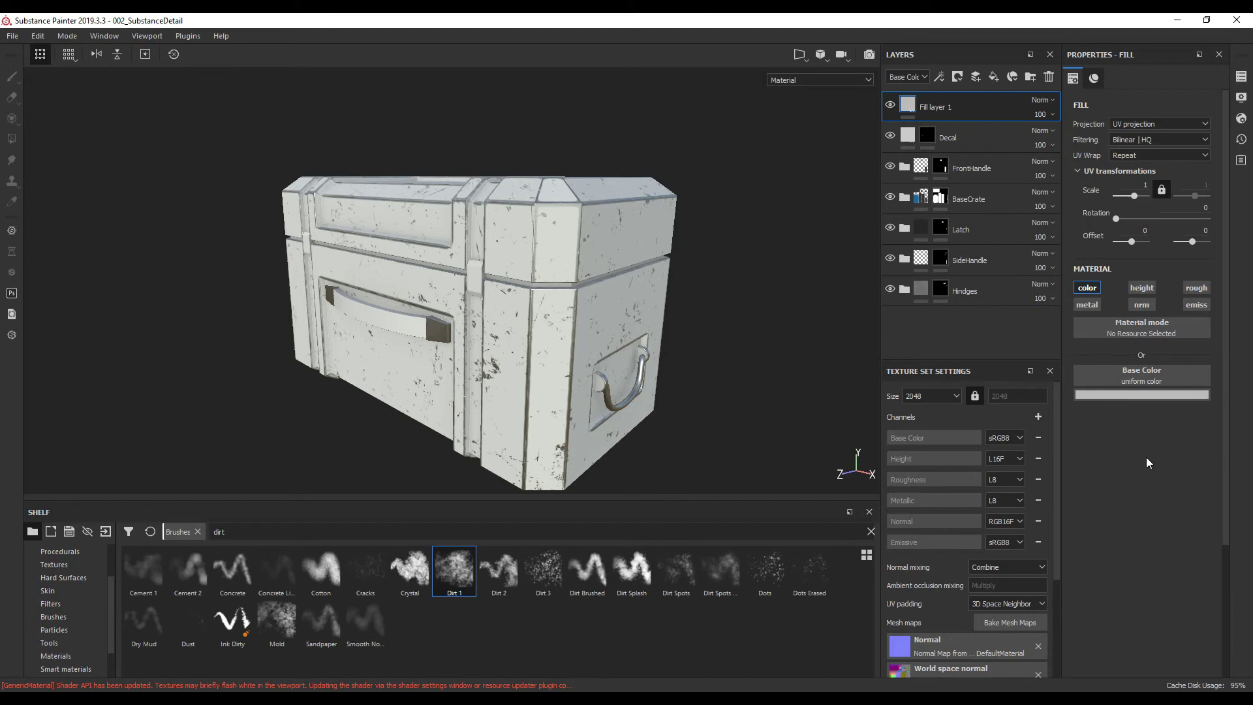
pyautogui.click(1197, 306)
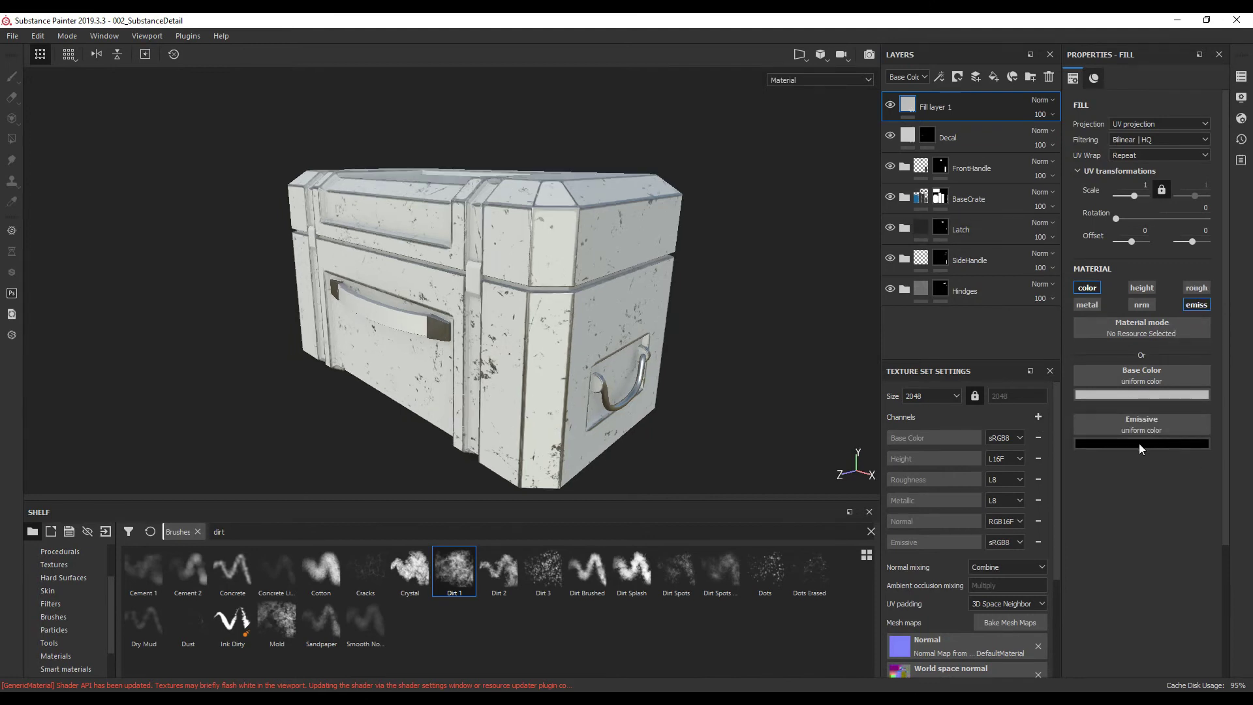
# Set the fill layer's Emissive colour to a bright, saturated magenta
pyautogui.click(1141, 449)
pyautogui.click(1153, 507)
pyautogui.moveTo(1186, 509); pyautogui.dragTo(1184, 489)
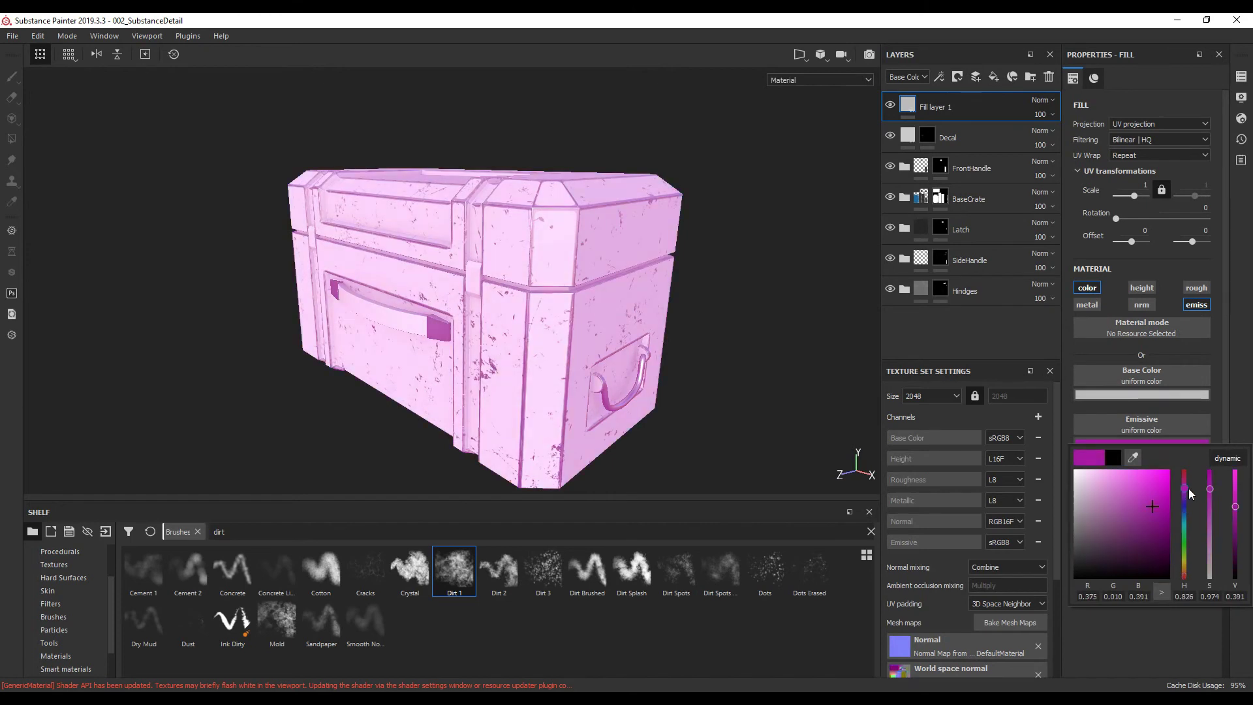
pyautogui.click(1163, 481)
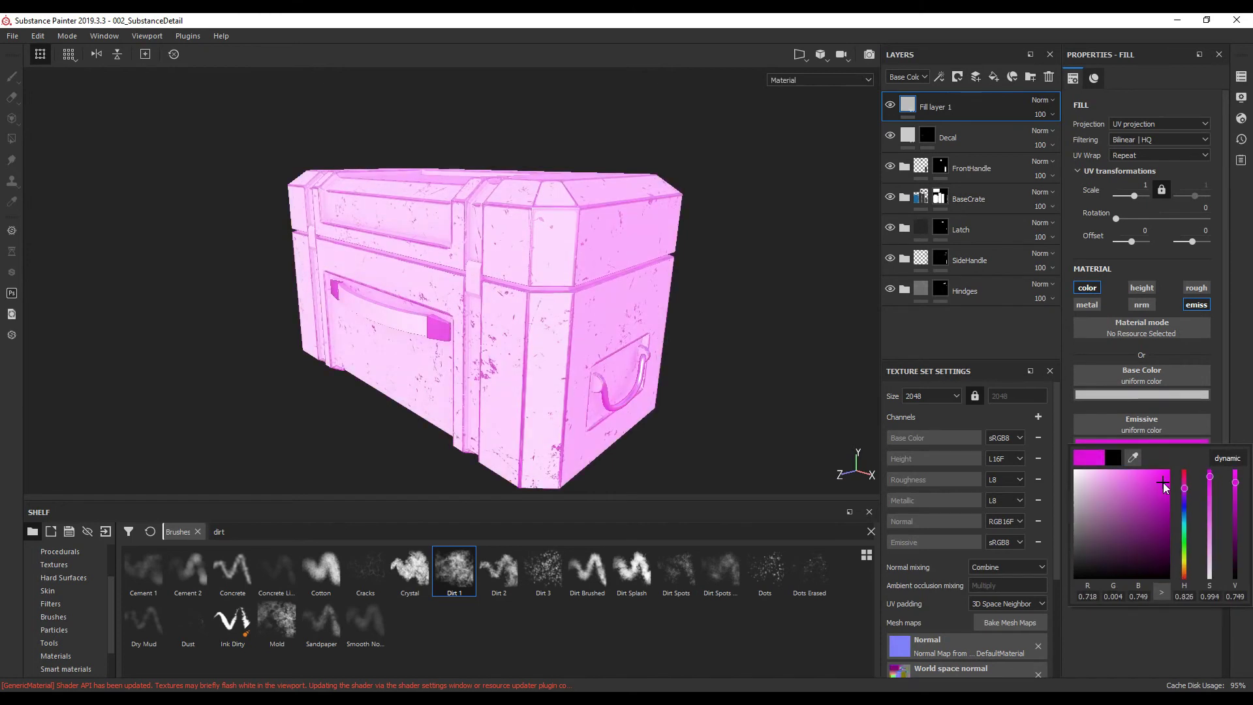
pyautogui.click(1179, 640)
# Set the fill layer's Base Color to the same bright magenta as its Emissive colour
pyautogui.click(1143, 395)
pyautogui.click(1186, 446)
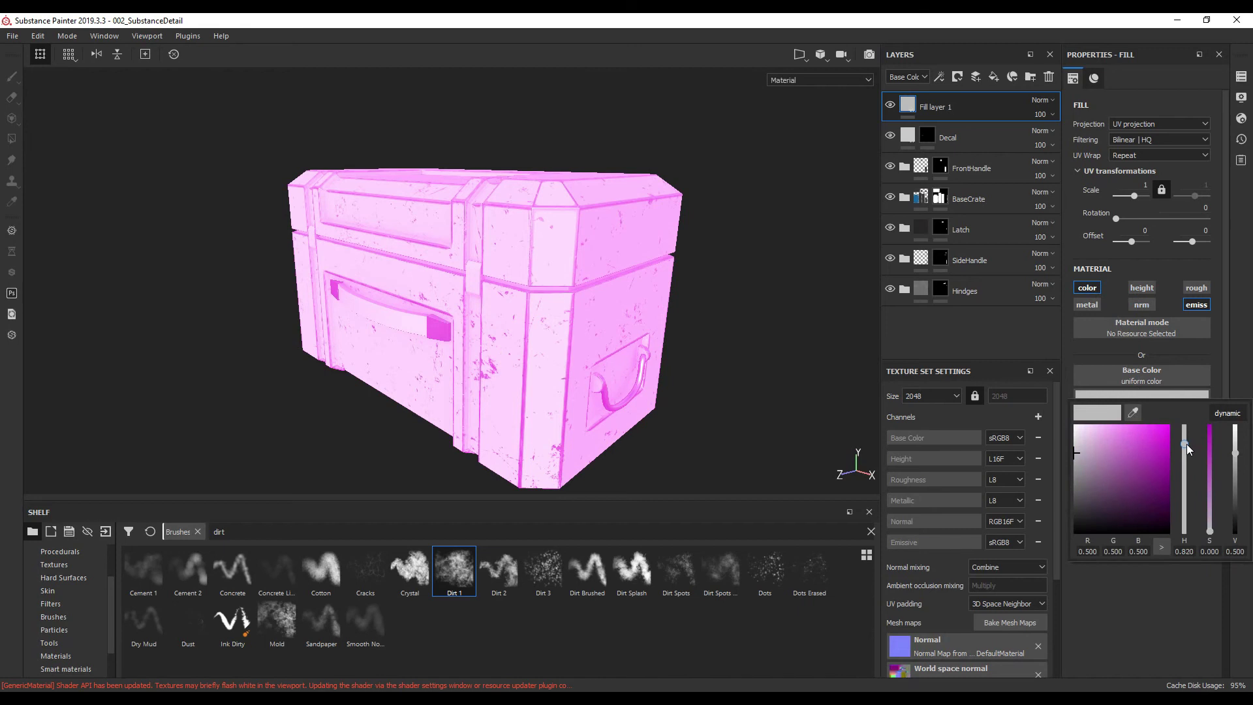
pyautogui.click(1166, 450)
pyautogui.click(1152, 395)
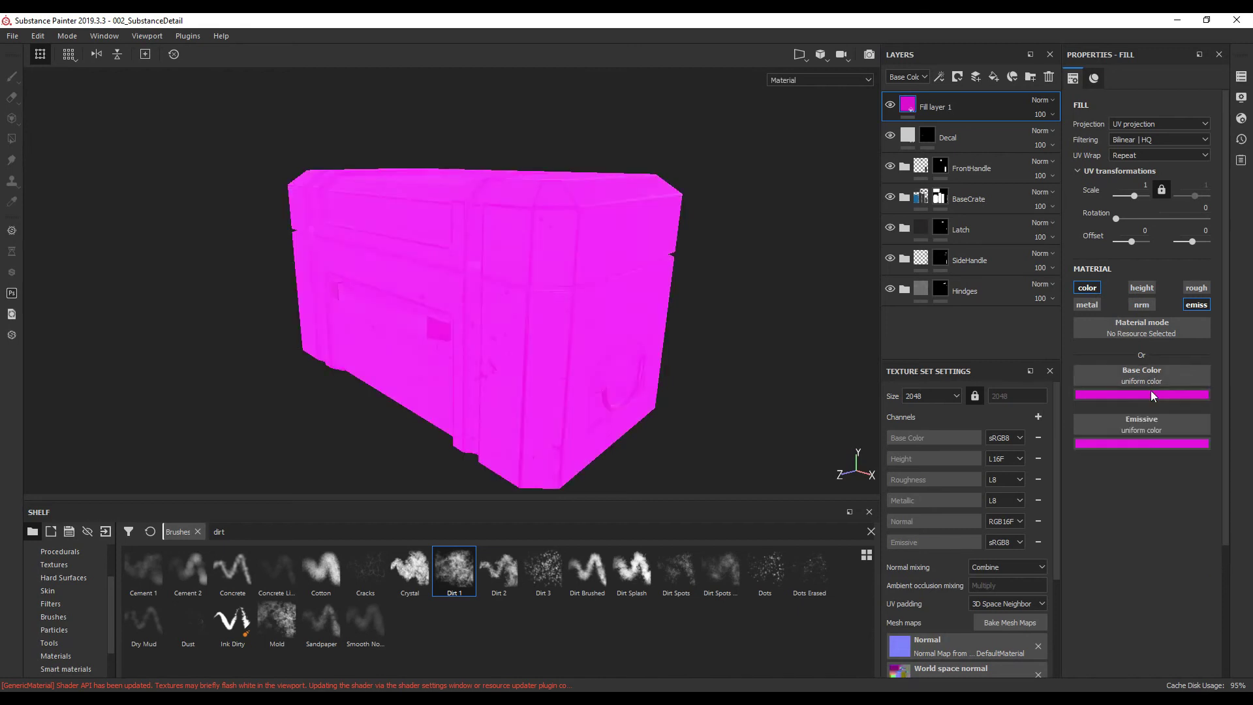
# Rename the magenta fill layer as Emissive and add a black mask to it
pyautogui.doubleClick(942, 109)
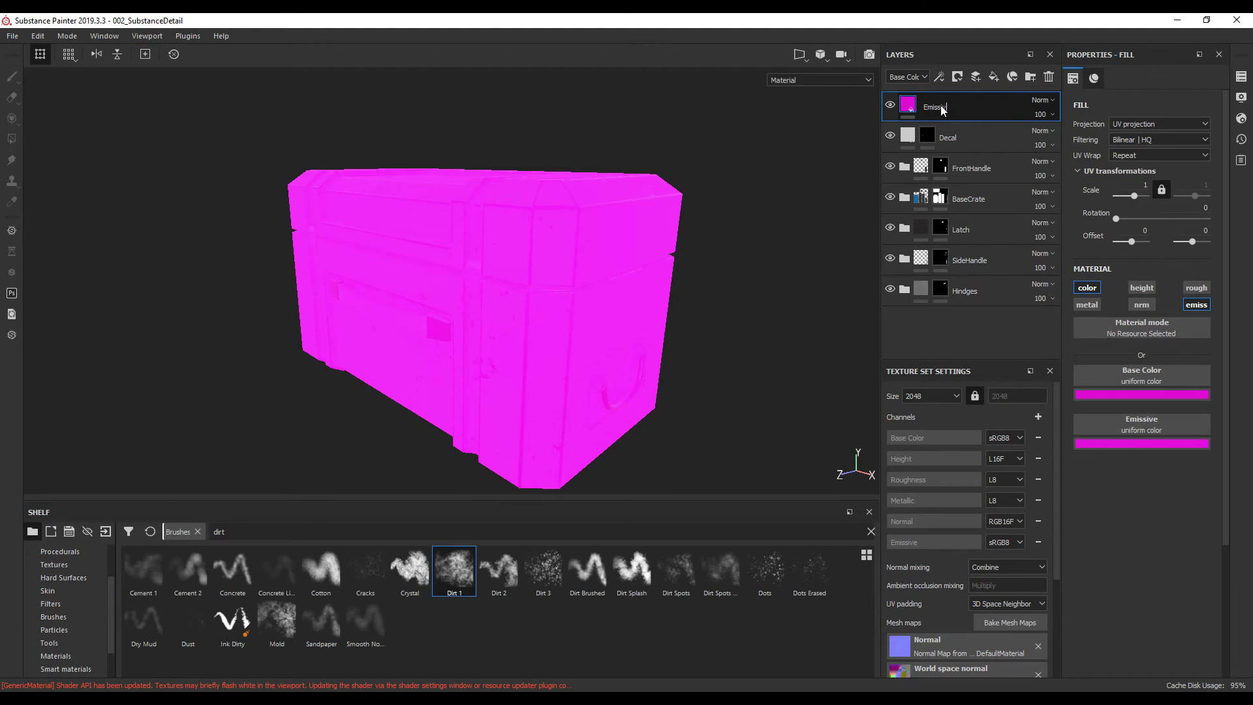
pyautogui.rightClick(969, 106)
pyautogui.click(999, 112)
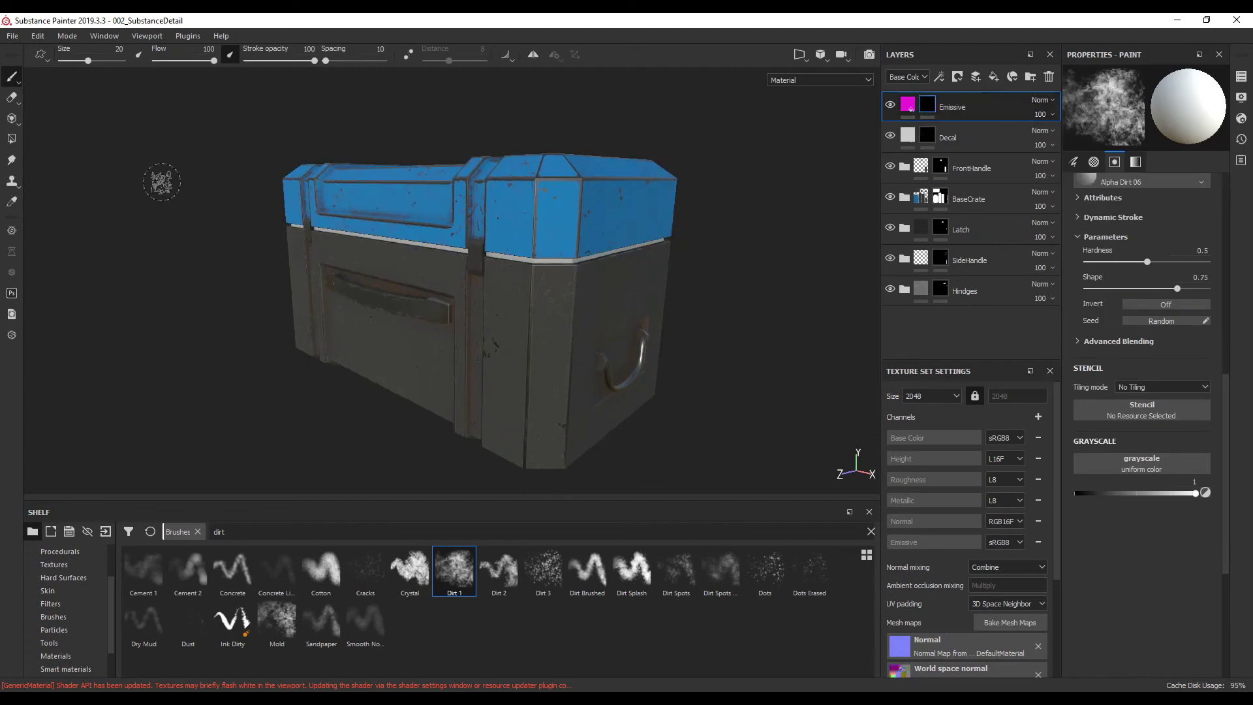
# In an orthographic front view, polygon-fill the quads of the lid seam strip right of the right latch in the Emissive mask
pyautogui.click(12, 139)
pyautogui.click(1129, 78)
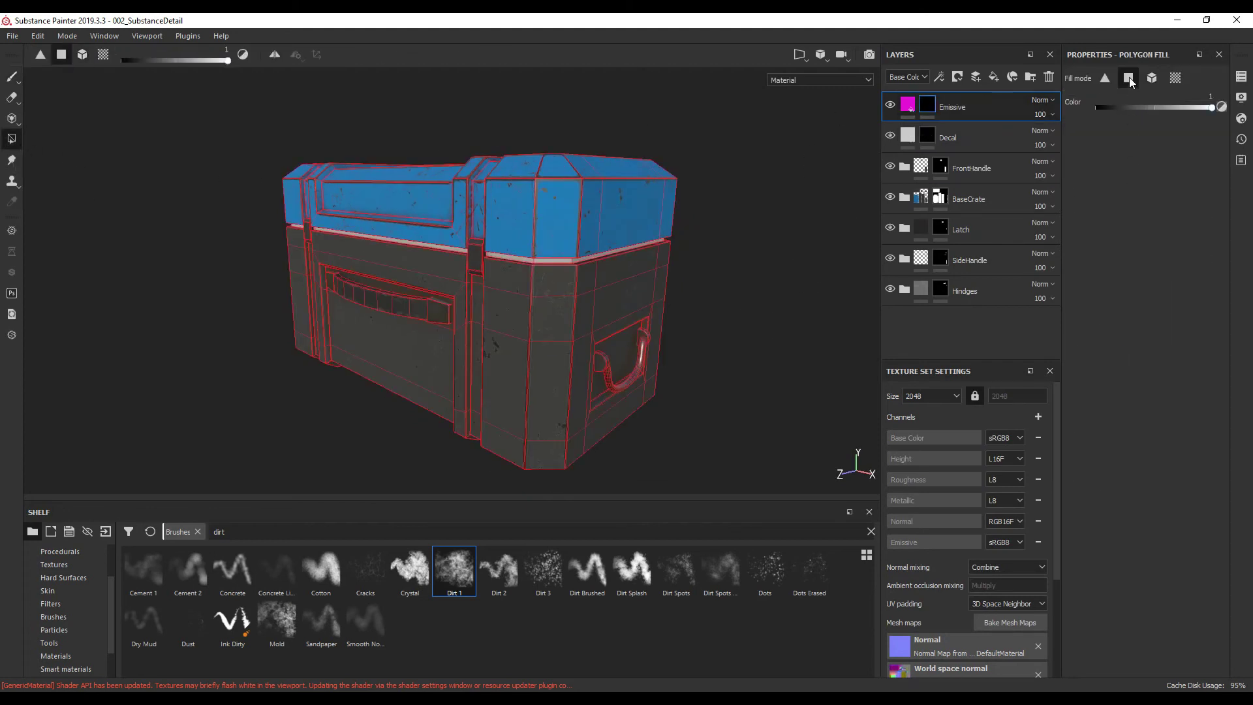
pyautogui.keyDown('alt'); pyautogui.moveTo(718, 313); pyautogui.dragTo(775, 301); pyautogui.keyUp('alt')
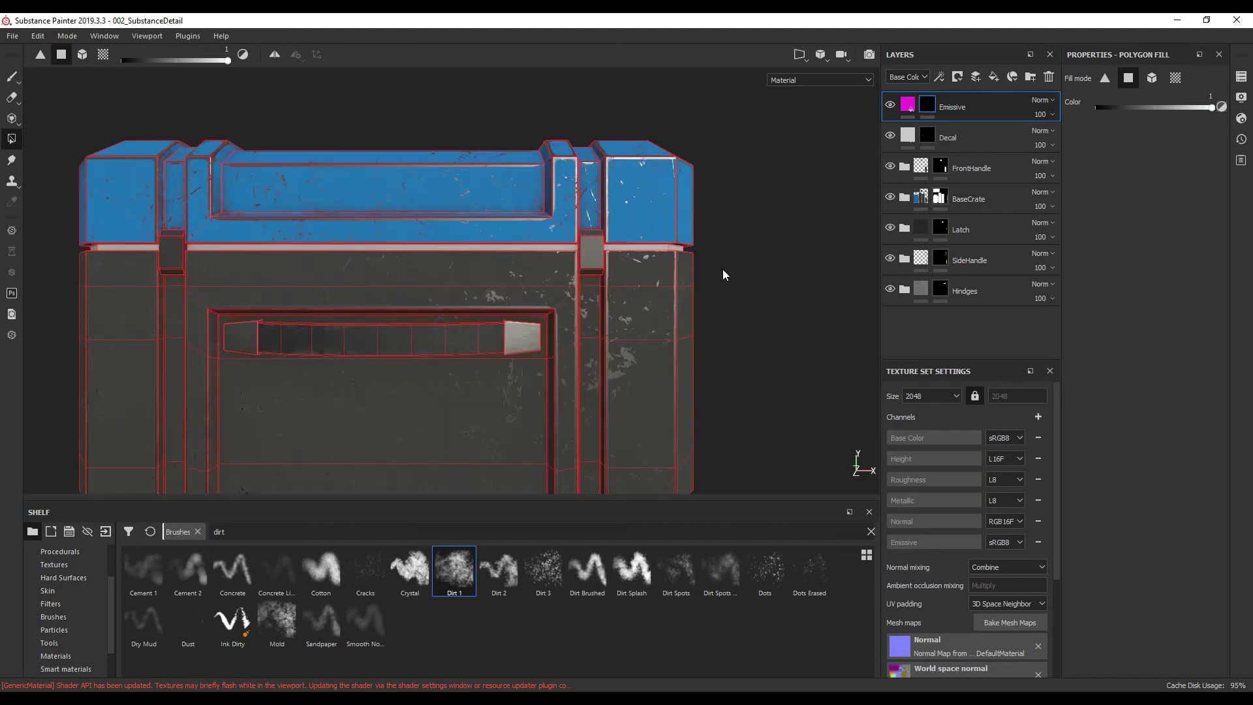
pyautogui.scroll(3, 724, 274)
pyautogui.click(824, 55)
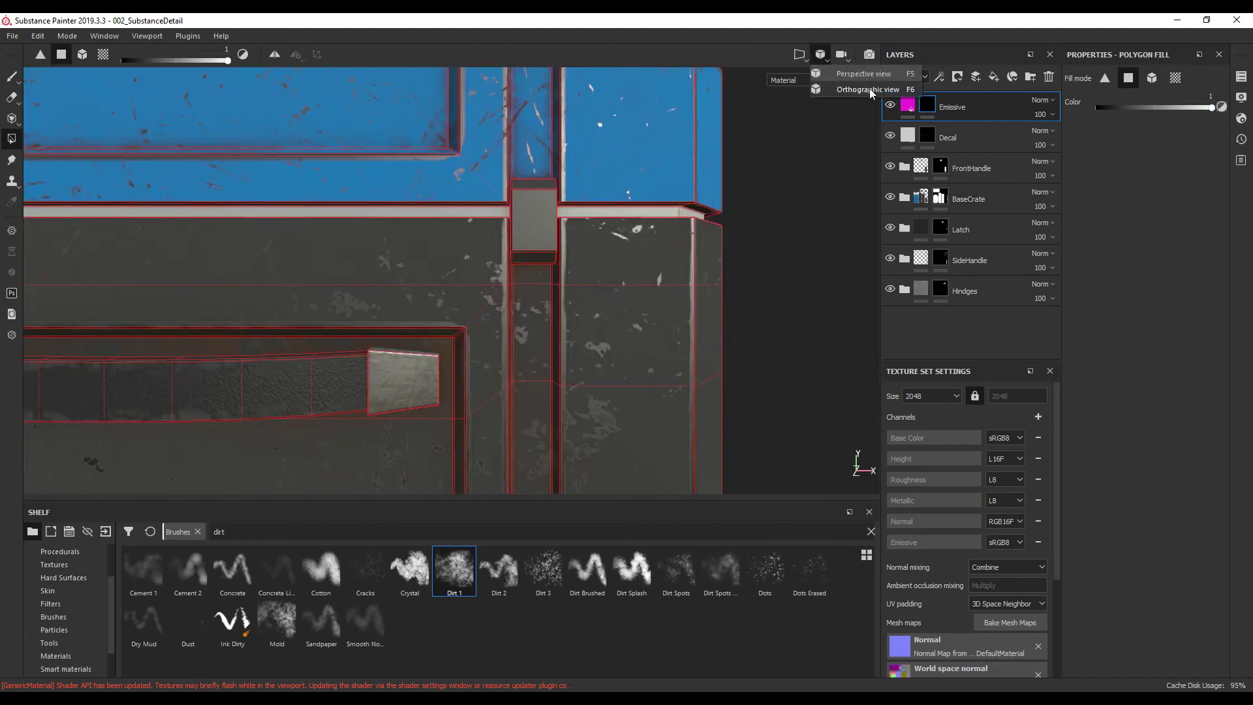
pyautogui.click(868, 89)
pyautogui.scroll(3, 669, 300)
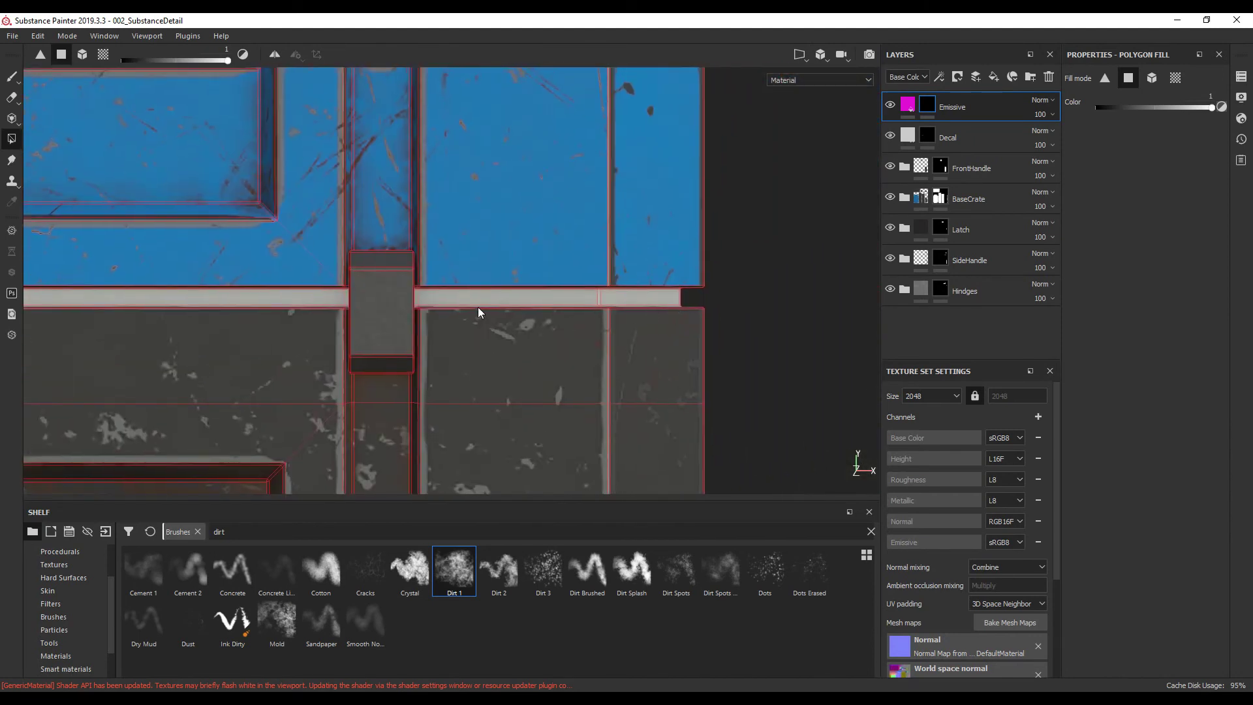
pyautogui.scroll(5, 640, 347)
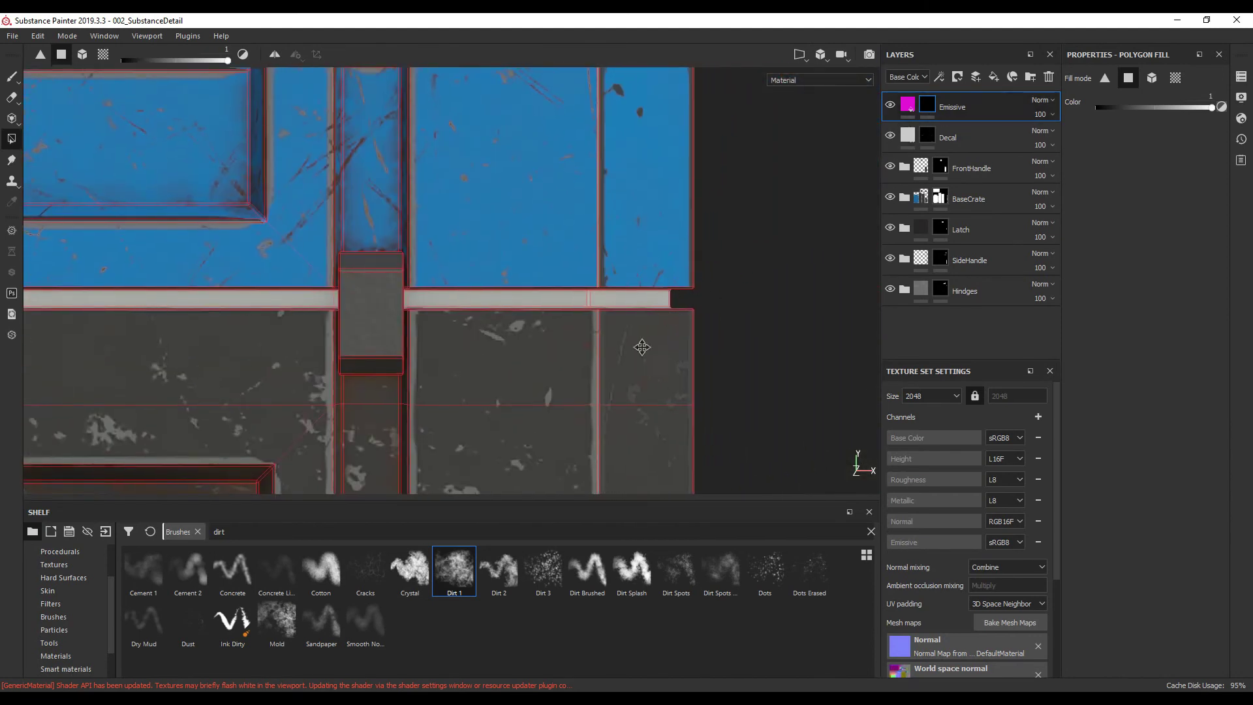
pyautogui.scroll(-1, 809, 289)
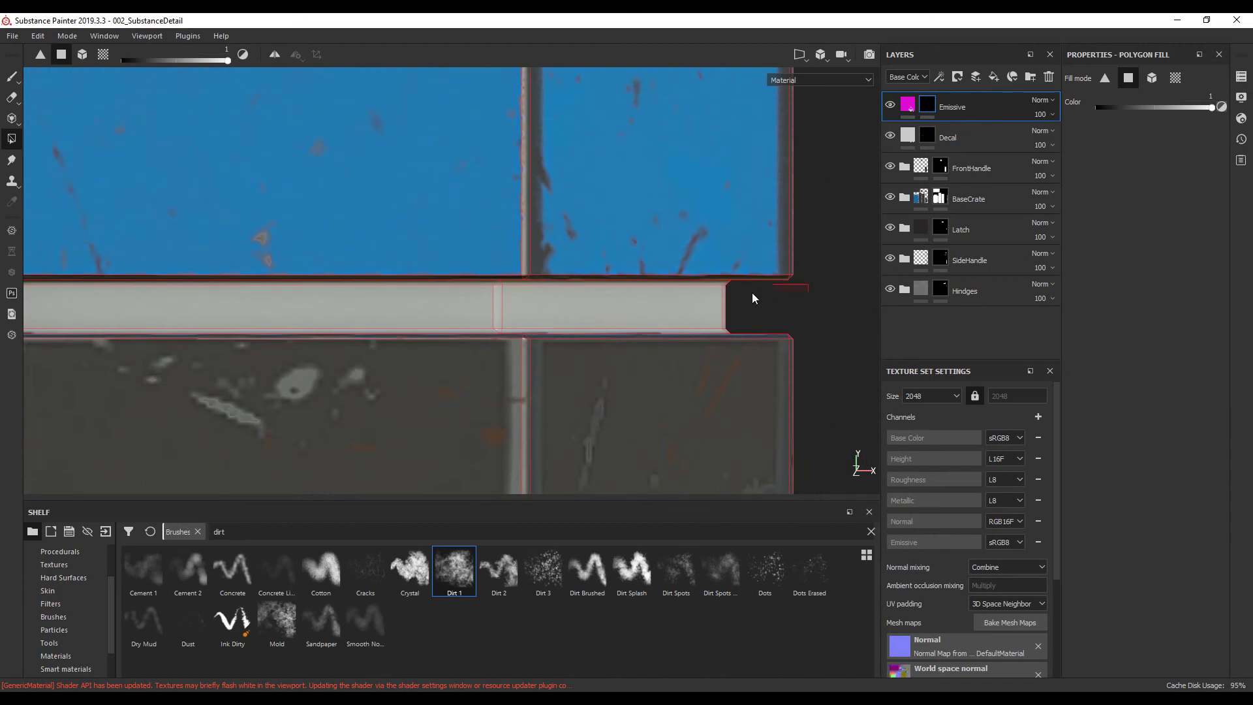
pyautogui.click(647, 306)
pyautogui.click(356, 330)
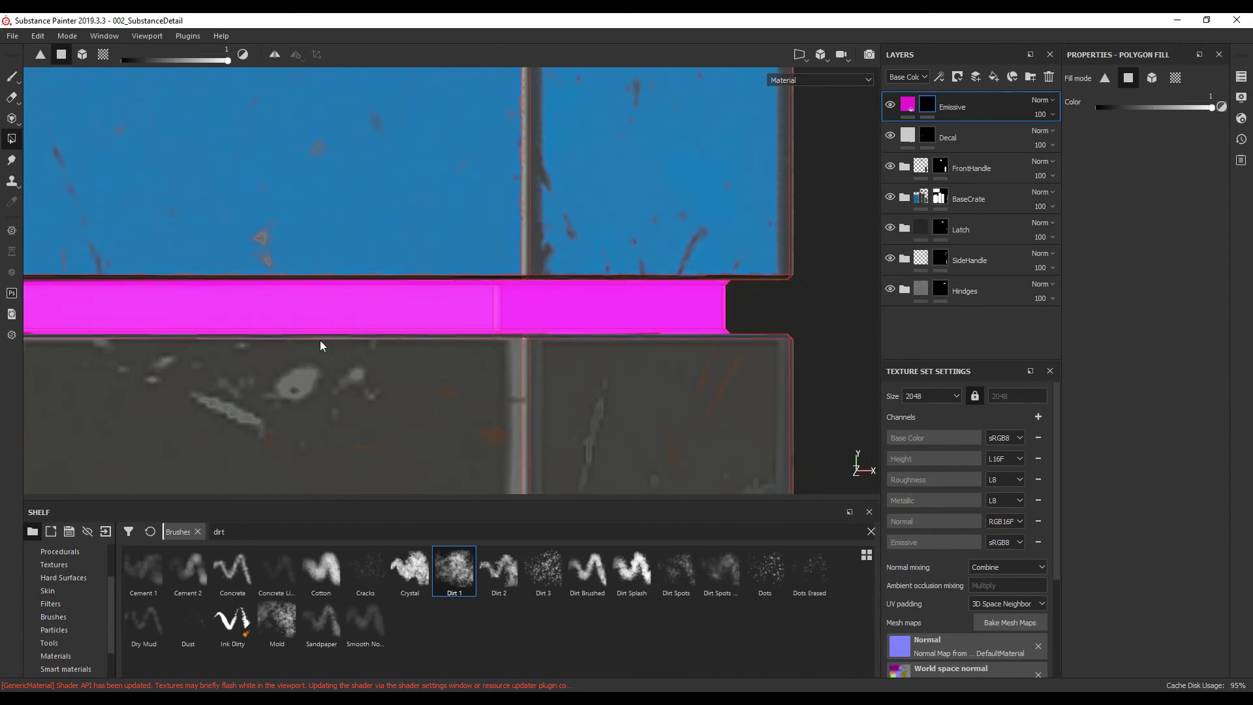
# Fill the rest of the front seam strip in the Emissive mask, between the latches and out to the left corner
pyautogui.scroll(-2, 364, 344)
pyautogui.scroll(3, 555, 341)
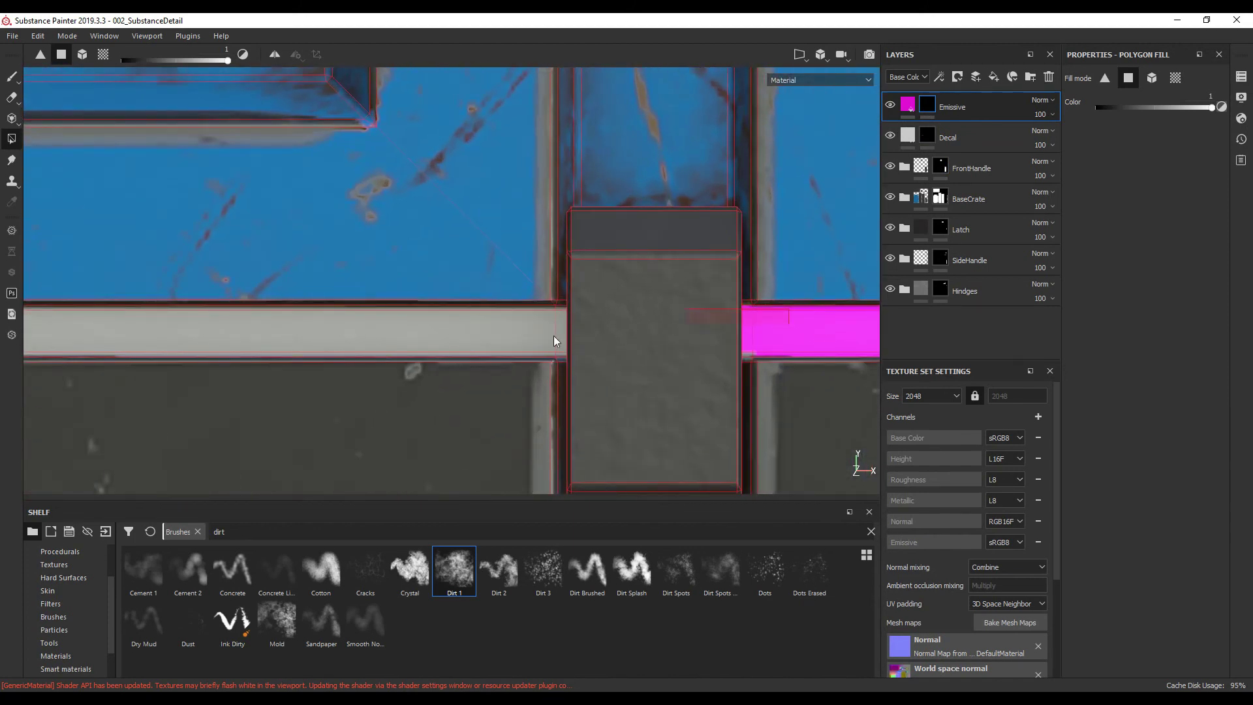
pyautogui.click(555, 341)
pyautogui.moveTo(427, 354); pyautogui.dragTo(472, 336, button='middle')
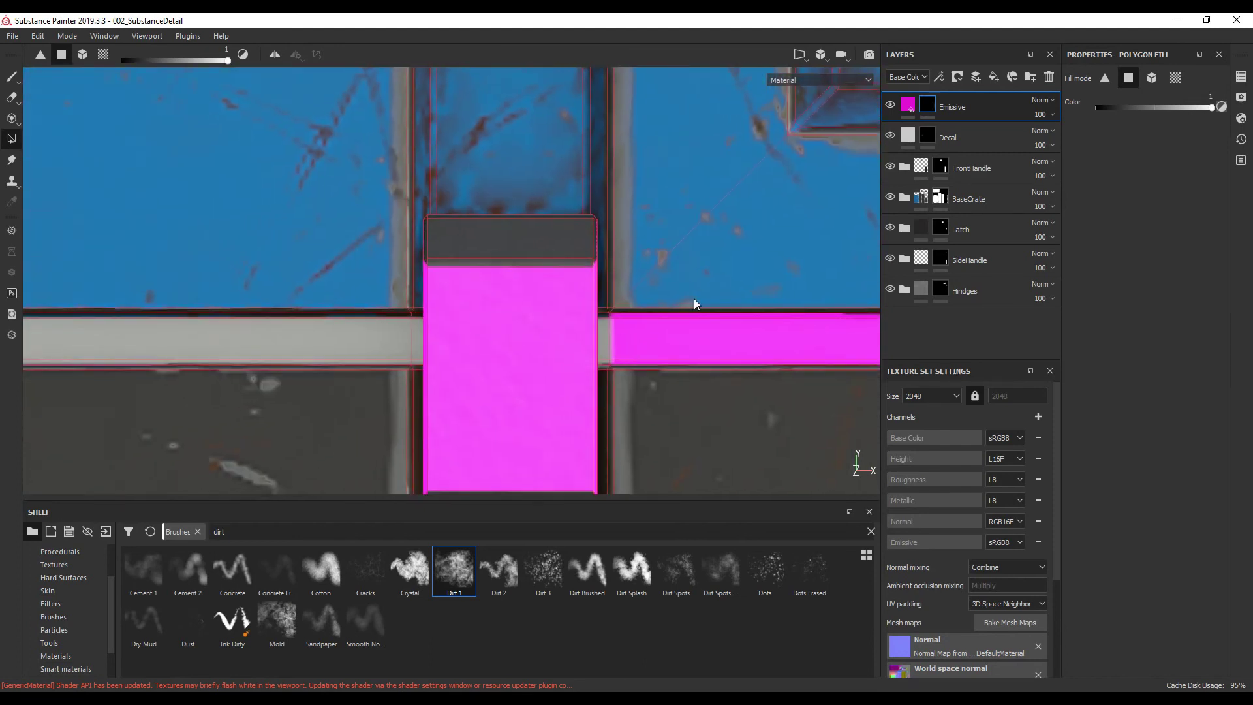
pyautogui.moveTo(655, 317); pyautogui.dragTo(331, 360)
pyautogui.moveTo(332, 359); pyautogui.dragTo(375, 382, button='middle')
pyautogui.scroll(4, 374, 381)
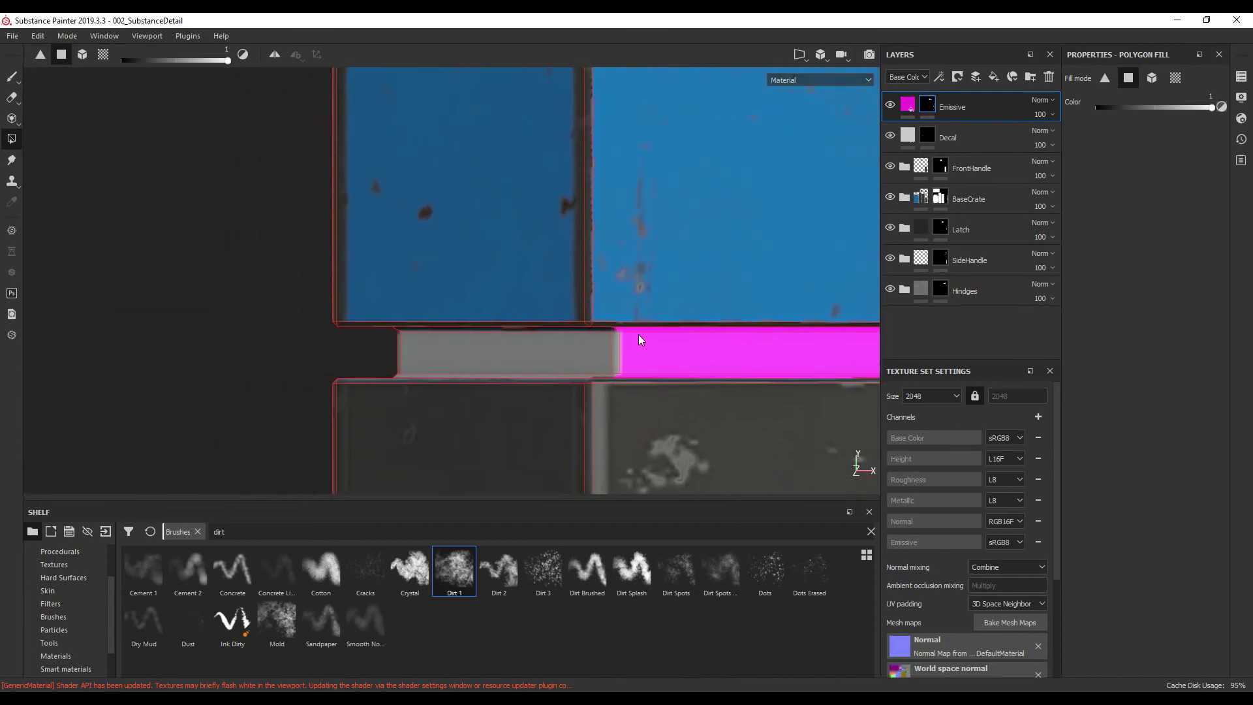
pyautogui.scroll(-6, 512, 367)
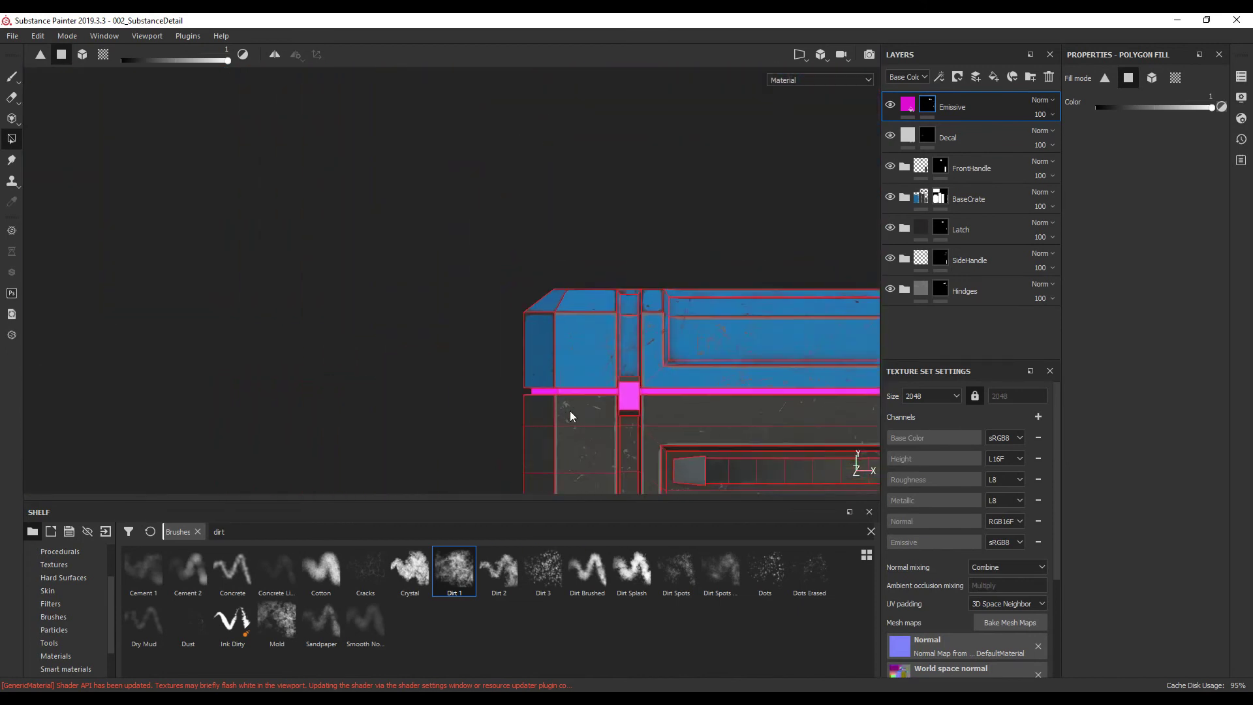
# Move the Emissive layer into the BaseCrate folder so that folder's mask limits it
pyautogui.scroll(-2, 611, 391)
pyautogui.moveTo(610, 369); pyautogui.dragTo(648, 355, button='middle')
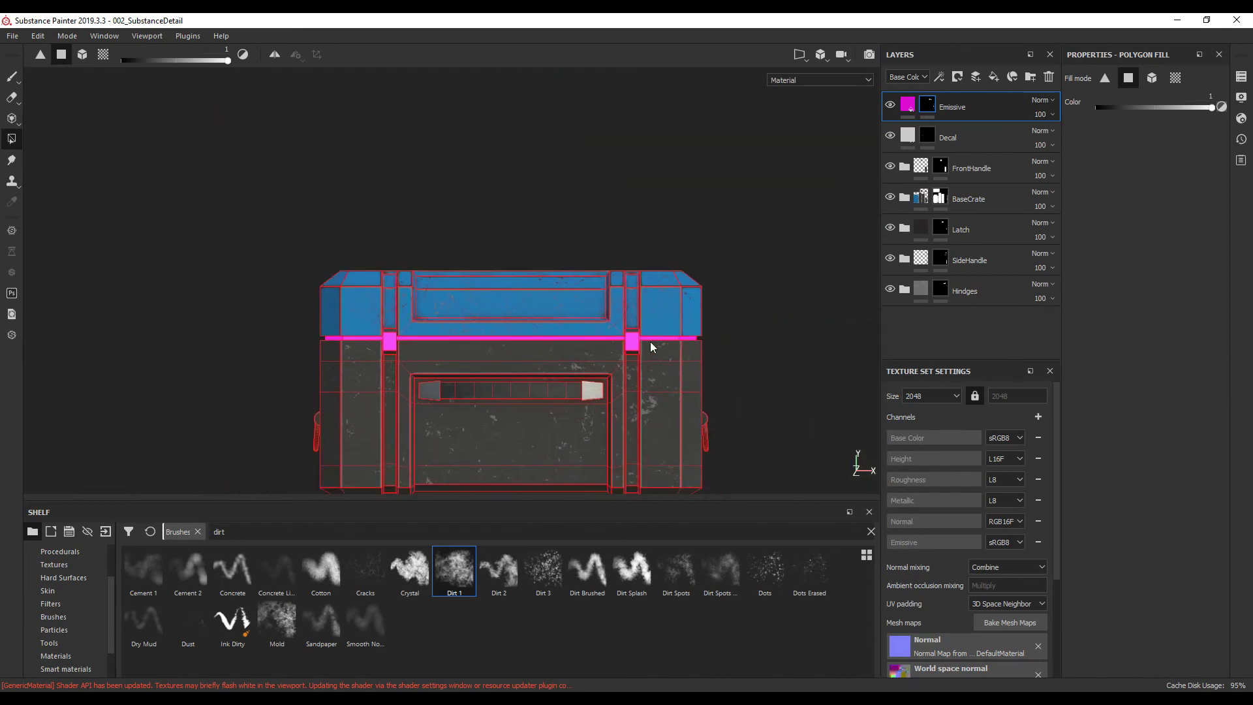
pyautogui.keyDown('alt'); pyautogui.moveTo(587, 388); pyautogui.dragTo(588, 323); pyautogui.keyUp('alt')
pyautogui.moveTo(982, 105); pyautogui.dragTo(942, 192)
pyautogui.moveTo(948, 168)
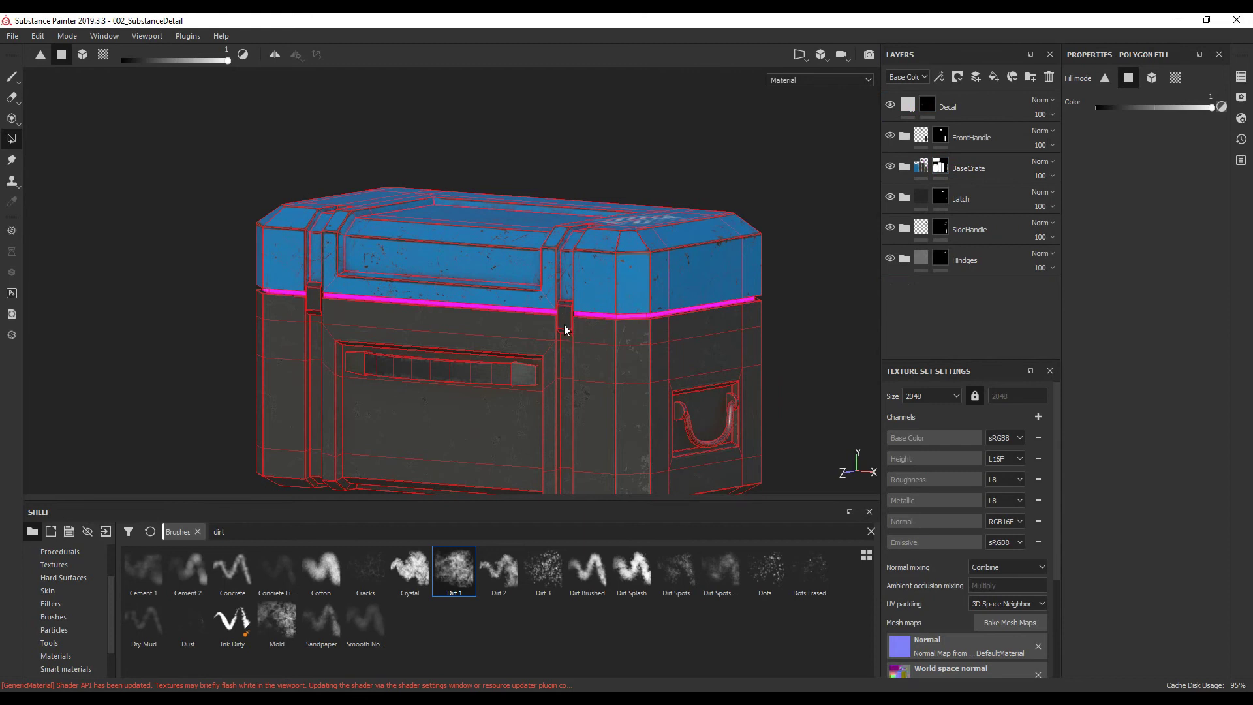
# Return the viewport to perspective view, frame the crate and activate the Paint brush
pyautogui.click(822, 54)
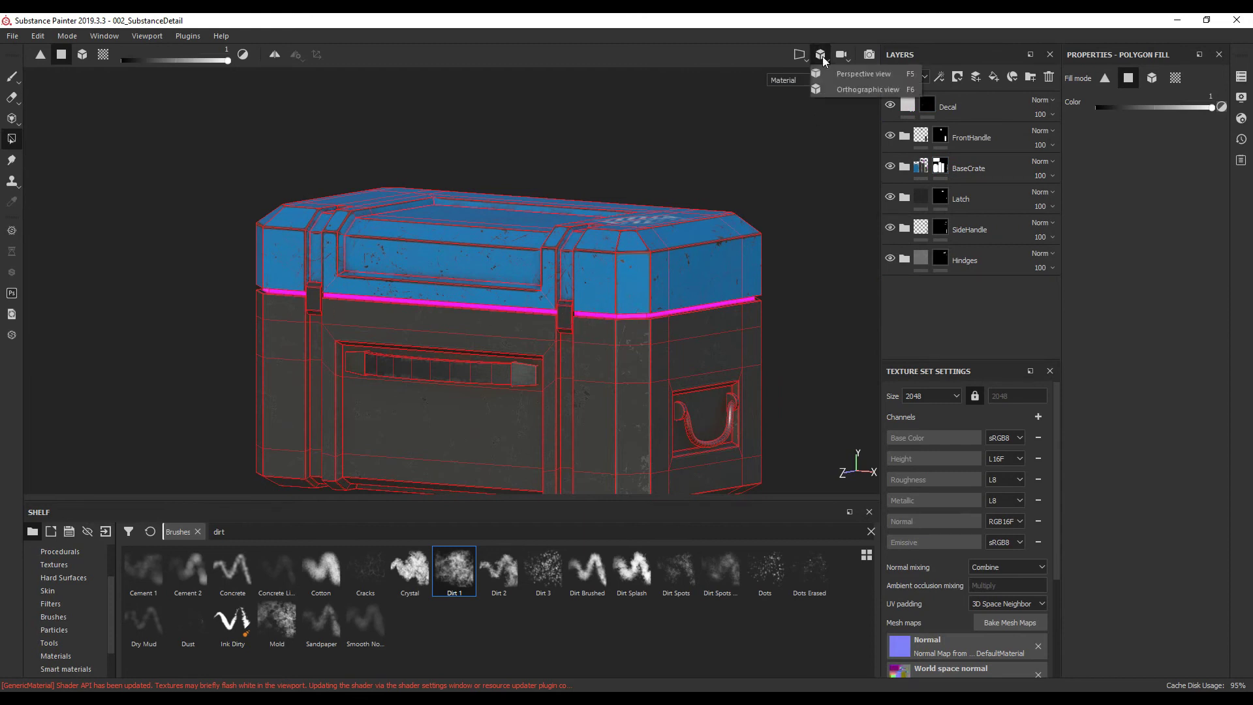
pyautogui.click(846, 90)
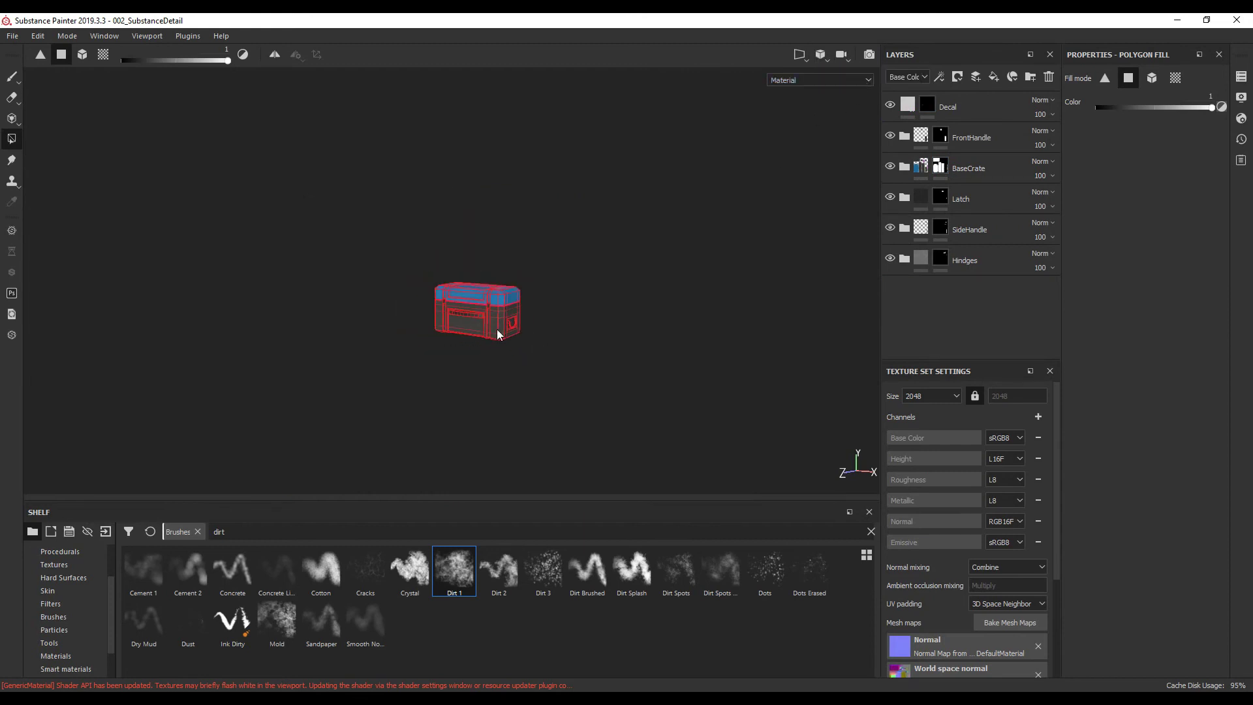
pyautogui.press('f')
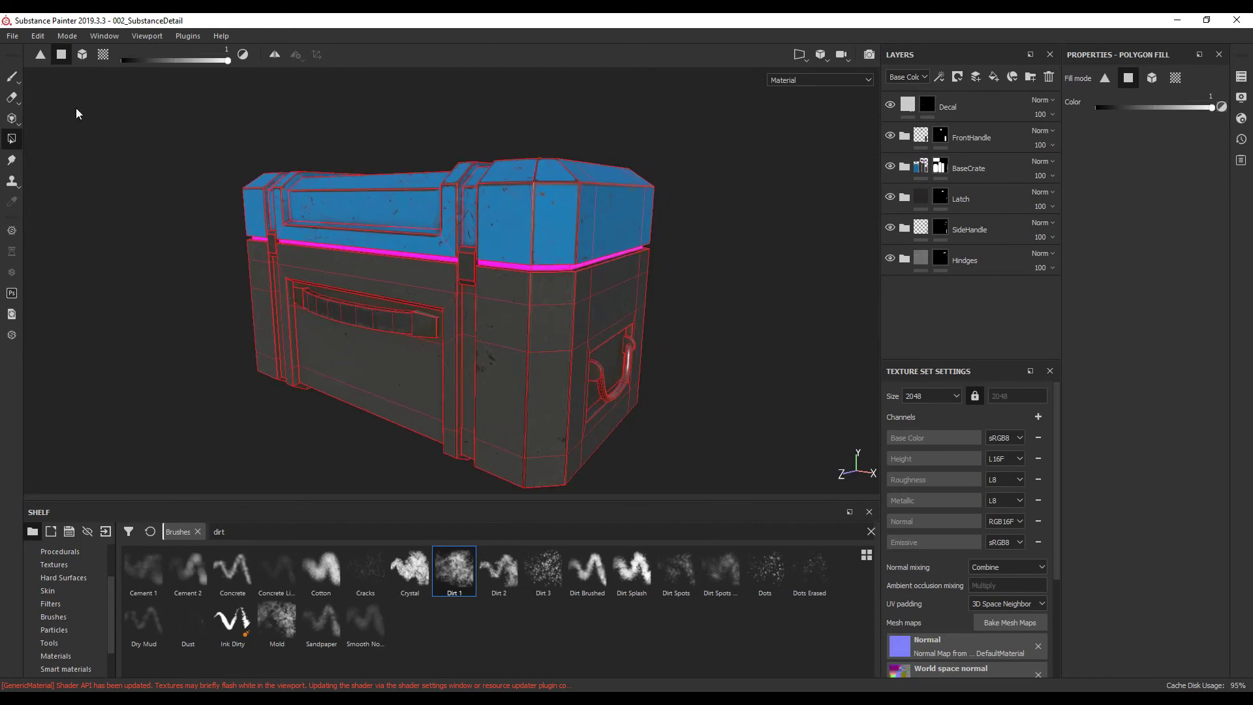
pyautogui.click(12, 77)
pyautogui.moveTo(620, 291)
pyautogui.keyDown('alt'); pyautogui.mouseDown()
pyautogui.moveTo(604, 275)
pyautogui.moveTo(710, 330)
pyautogui.mouseUp(); pyautogui.keyUp('alt')
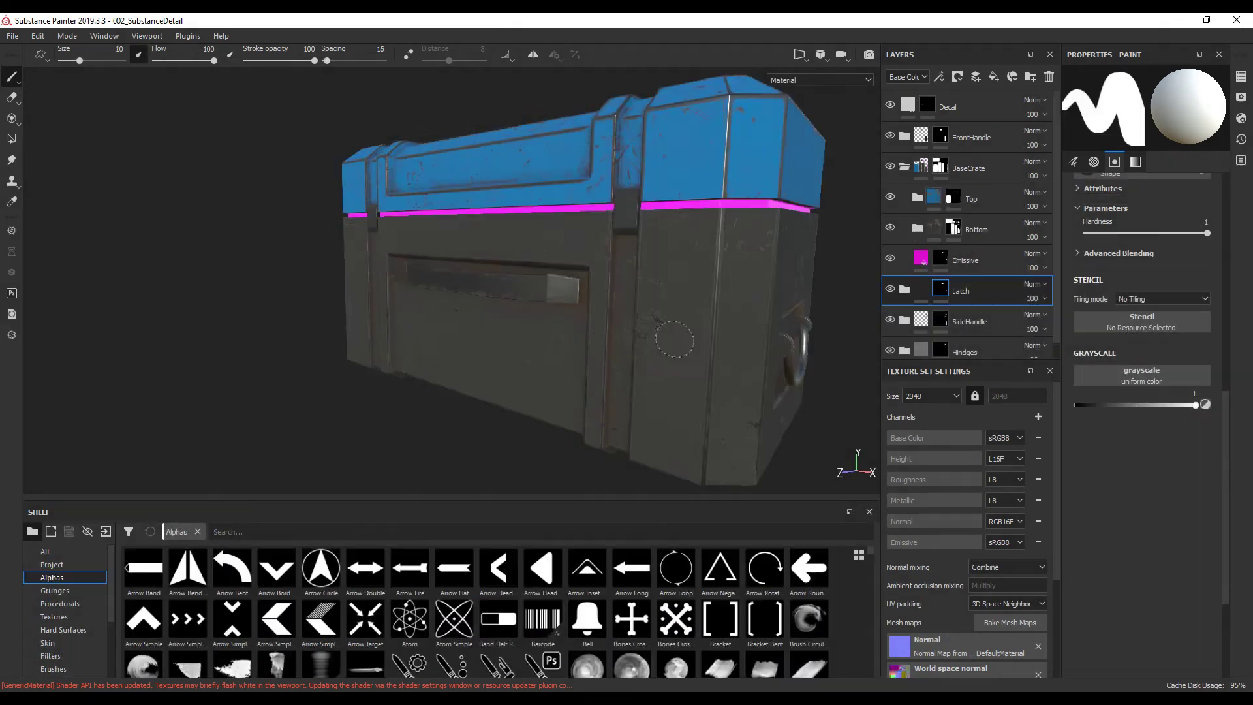
pyautogui.keyDown('alt'); pyautogui.moveTo(672, 343); pyautogui.dragTo(769, 317); pyautogui.keyUp('alt')
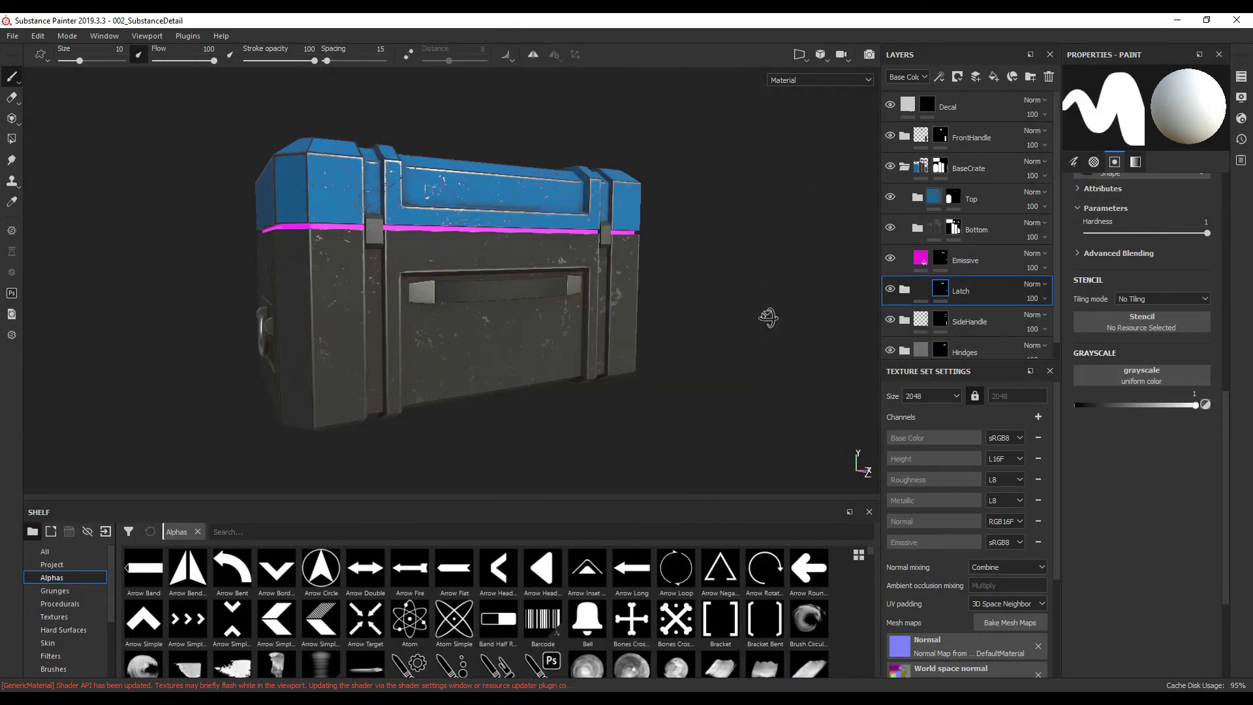
pyautogui.keyDown('alt'); pyautogui.moveTo(261, 270); pyautogui.dragTo(457, 196); pyautogui.keyUp('alt')
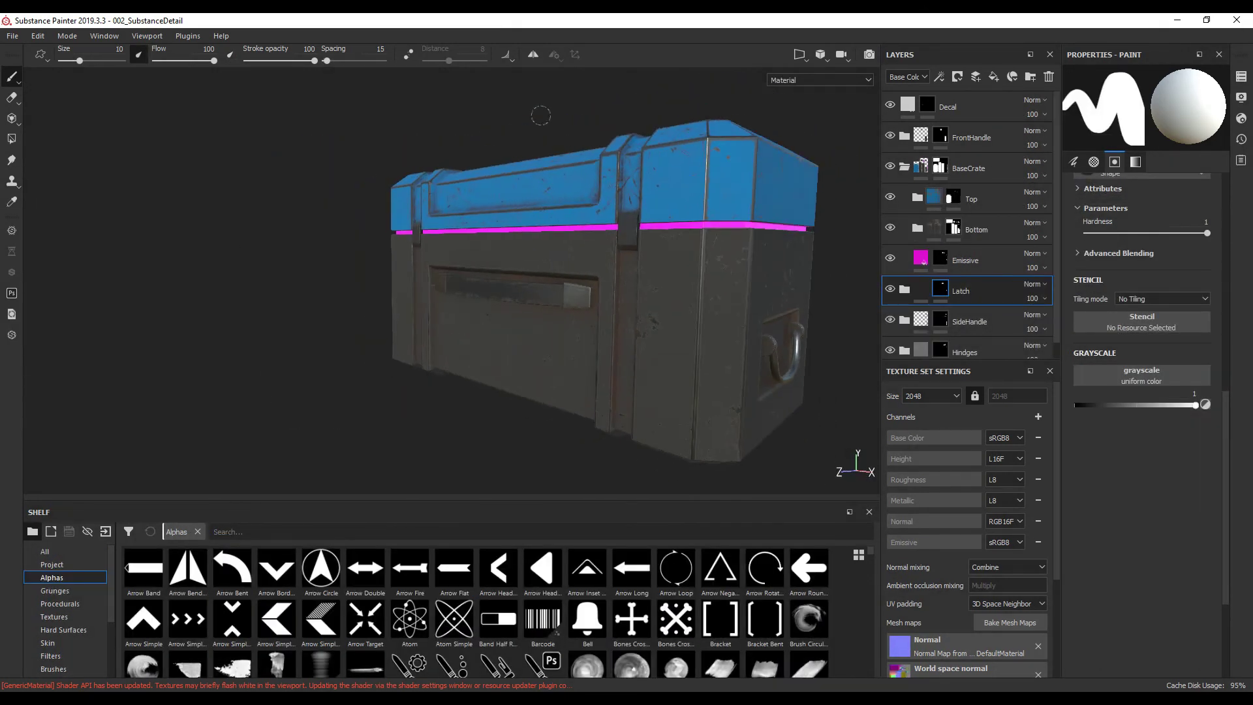
# Turn on symmetry, try a mirrored stroke across the crate's front in the Emissive mask, and undo the stroke
pyautogui.click(533, 62)
pyautogui.keyDown('alt'); pyautogui.moveTo(510, 156); pyautogui.dragTo(457, 150); pyautogui.keyUp('alt')
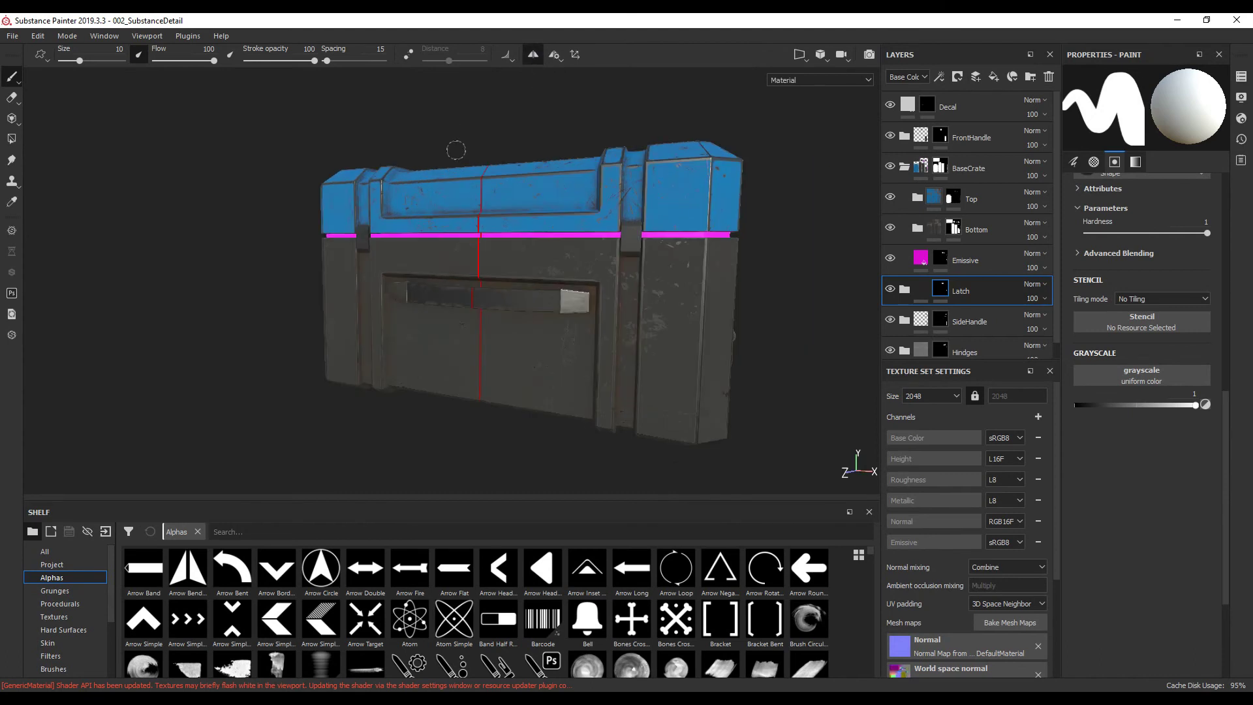
pyautogui.keyDown('alt'); pyautogui.moveTo(478, 346); pyautogui.dragTo(624, 303); pyautogui.keyUp('alt')
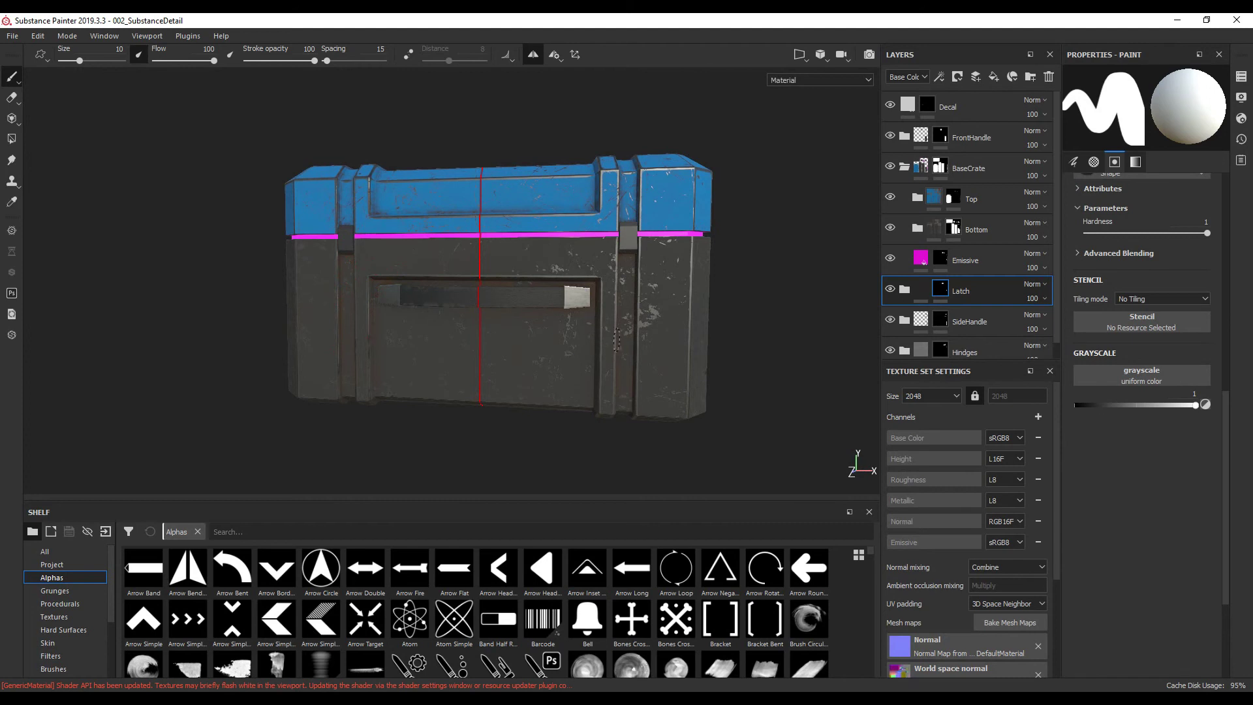
pyautogui.click(948, 262)
pyautogui.moveTo(653, 263)
pyautogui.mouseDown()
pyautogui.moveTo(641, 310)
pyautogui.moveTo(597, 329)
pyautogui.moveTo(625, 370)
pyautogui.moveTo(560, 356)
pyautogui.mouseUp()
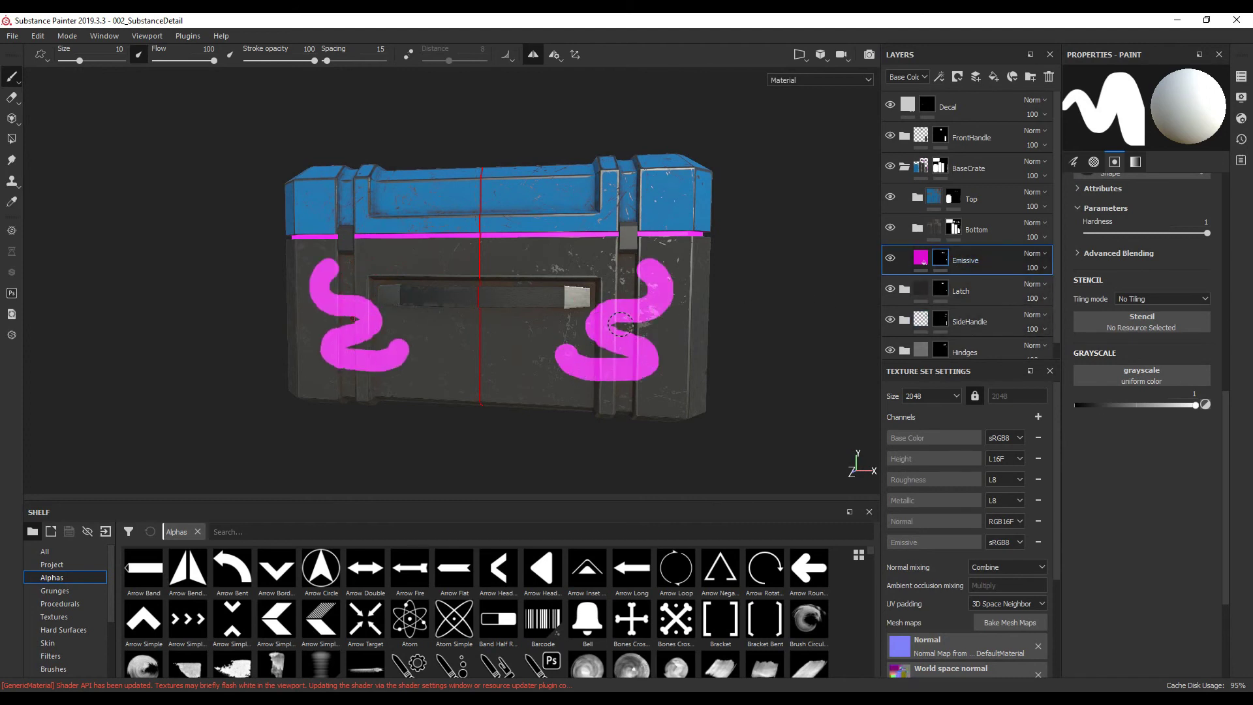
pyautogui.hotkey('ctrl', 'z')
# Try a test stroke with Mirror Y symmetry, undo it, and set the symmetry back to Mirror X
pyautogui.click(555, 56)
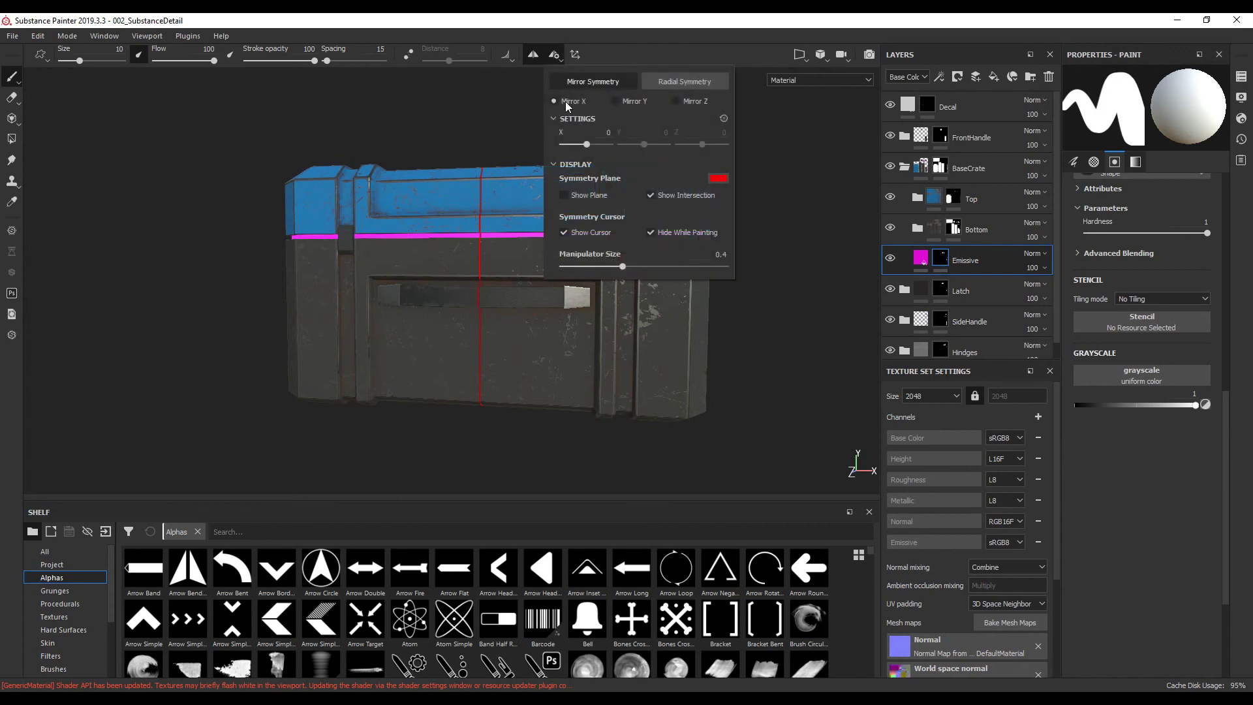
pyautogui.click(628, 101)
pyautogui.moveTo(607, 316); pyautogui.dragTo(547, 317)
pyautogui.hotkey('ctrl', 'z')
pyautogui.hotkey('ctrl', 'z')
pyautogui.click(556, 56)
pyautogui.click(555, 101)
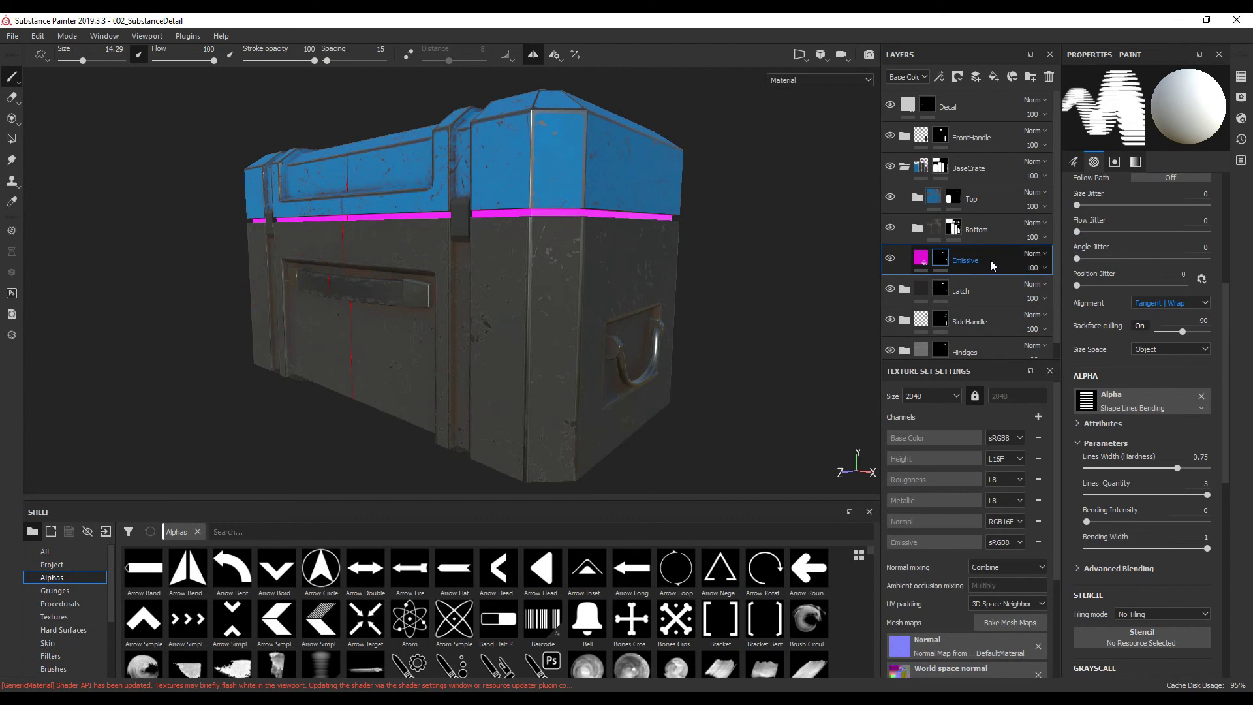
# Duplicate the Emissive layer and clear the mask of the copy
pyautogui.rightClick(989, 260)
pyautogui.click(990, 259)
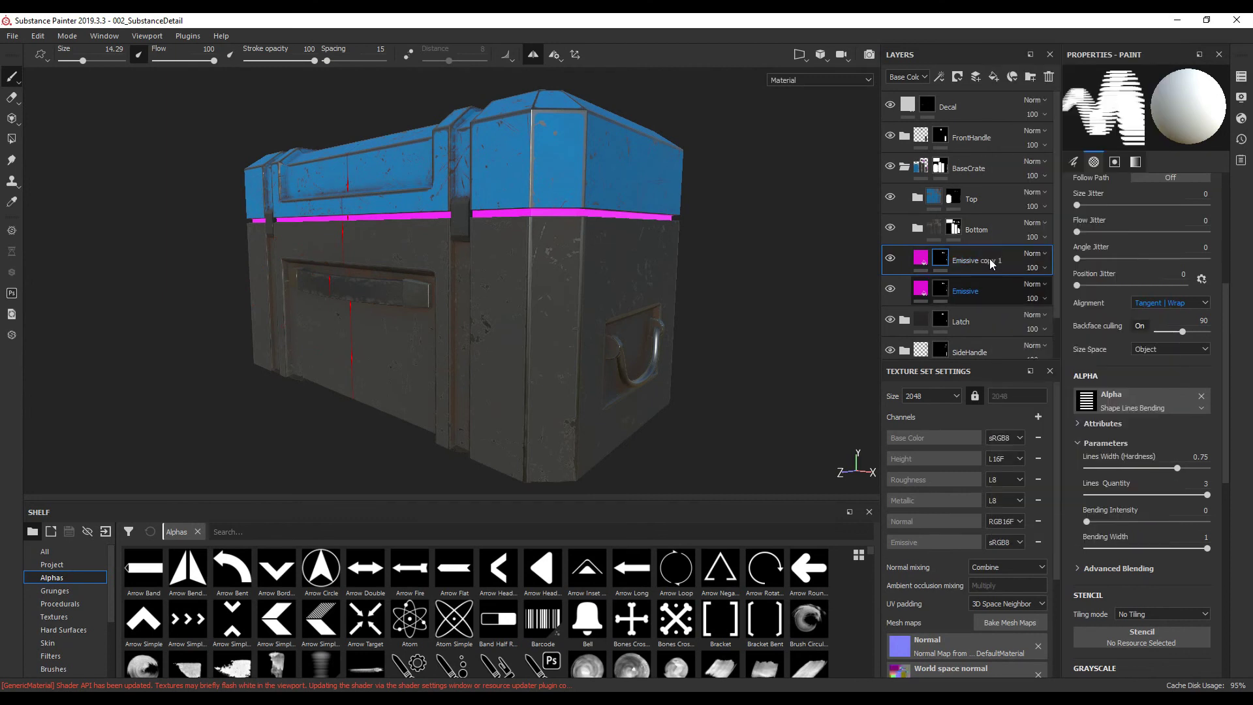
pyautogui.rightClick(948, 260)
pyautogui.click(999, 380)
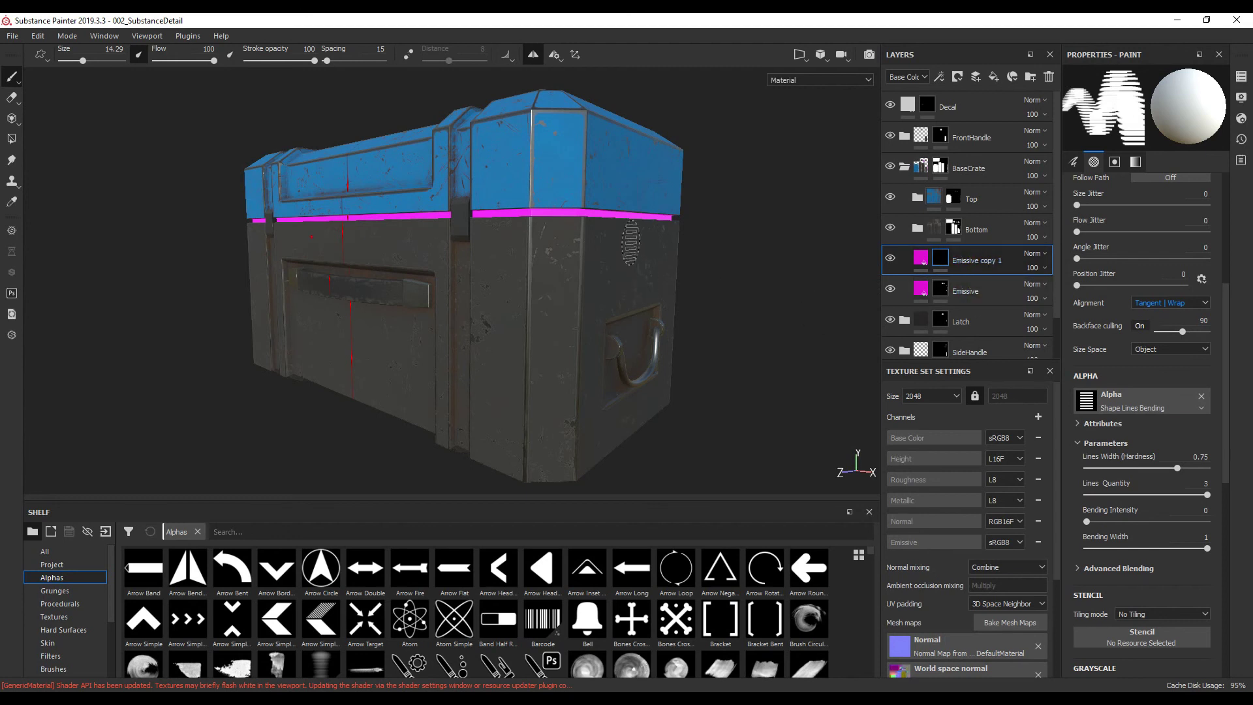
# Rename the duplicated Emissive layer as Emissive Decal
pyautogui.doubleClick(994, 261)
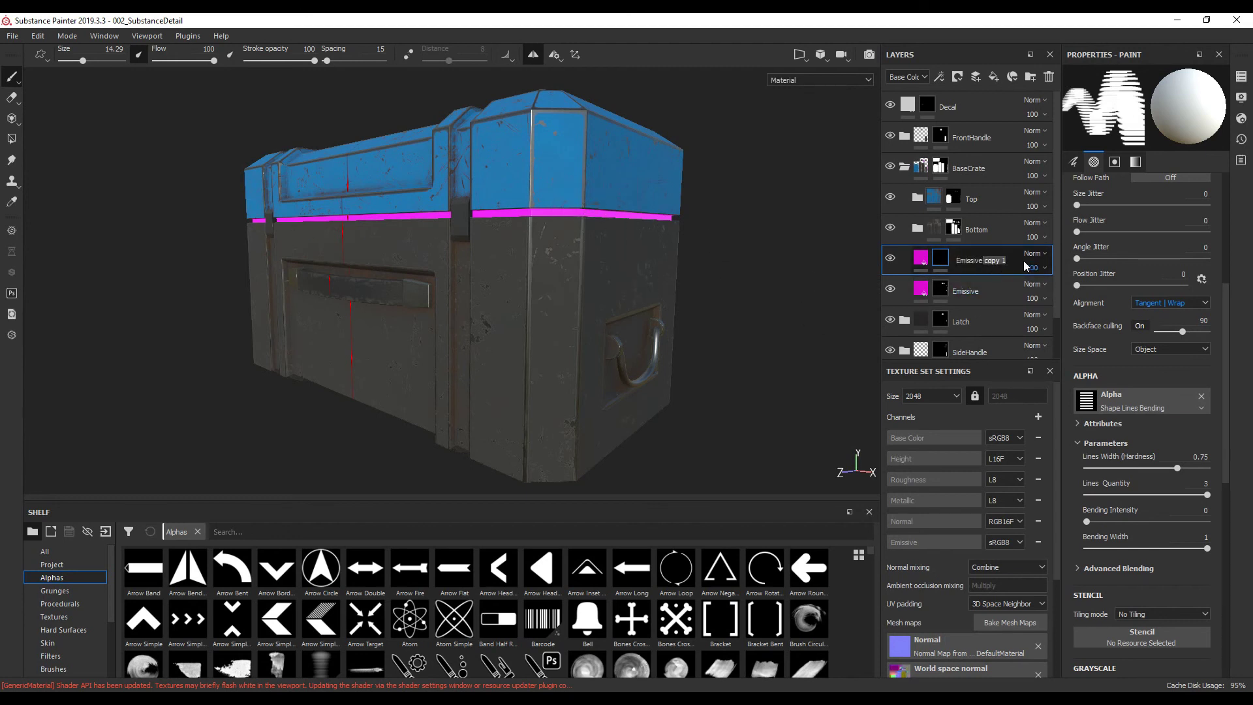
pyautogui.press('BackSpace')
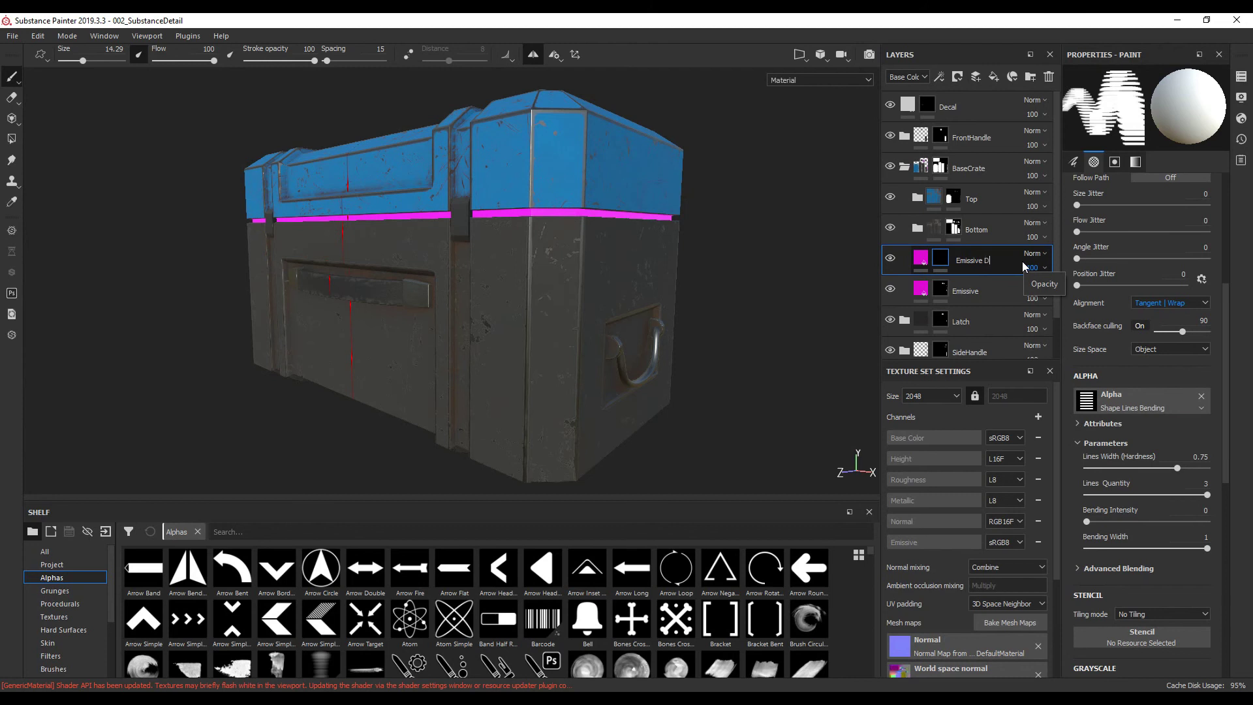
pyautogui.press('Return')
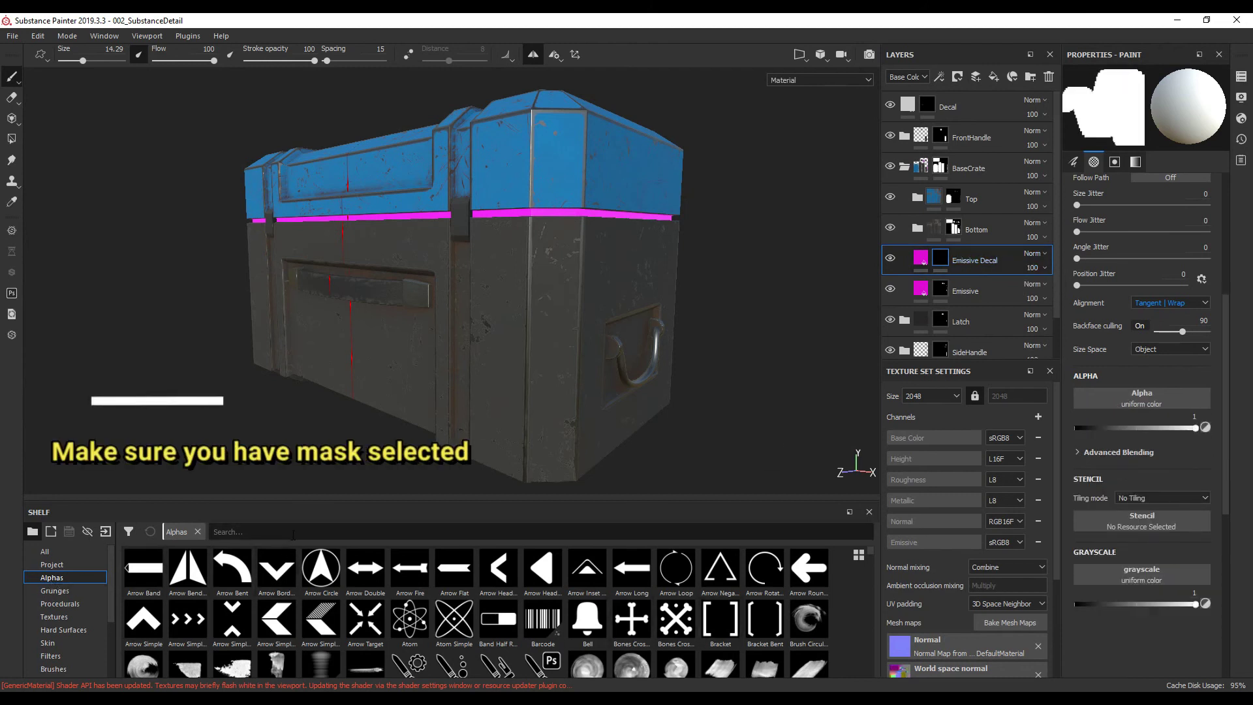
# Search the alphas for "line", load the Shape Lines alpha into the brush, and set the brush size to about 29
pyautogui.click(394, 539)
pyautogui.write('line')
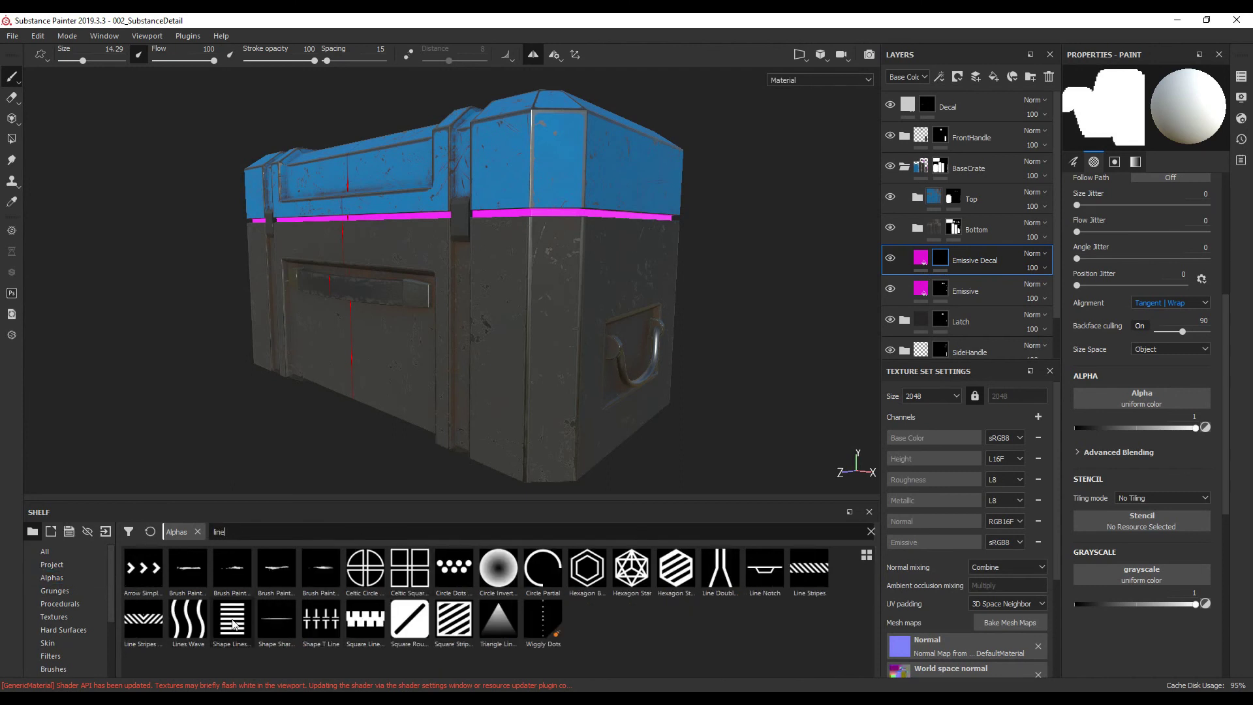
pyautogui.click(234, 623)
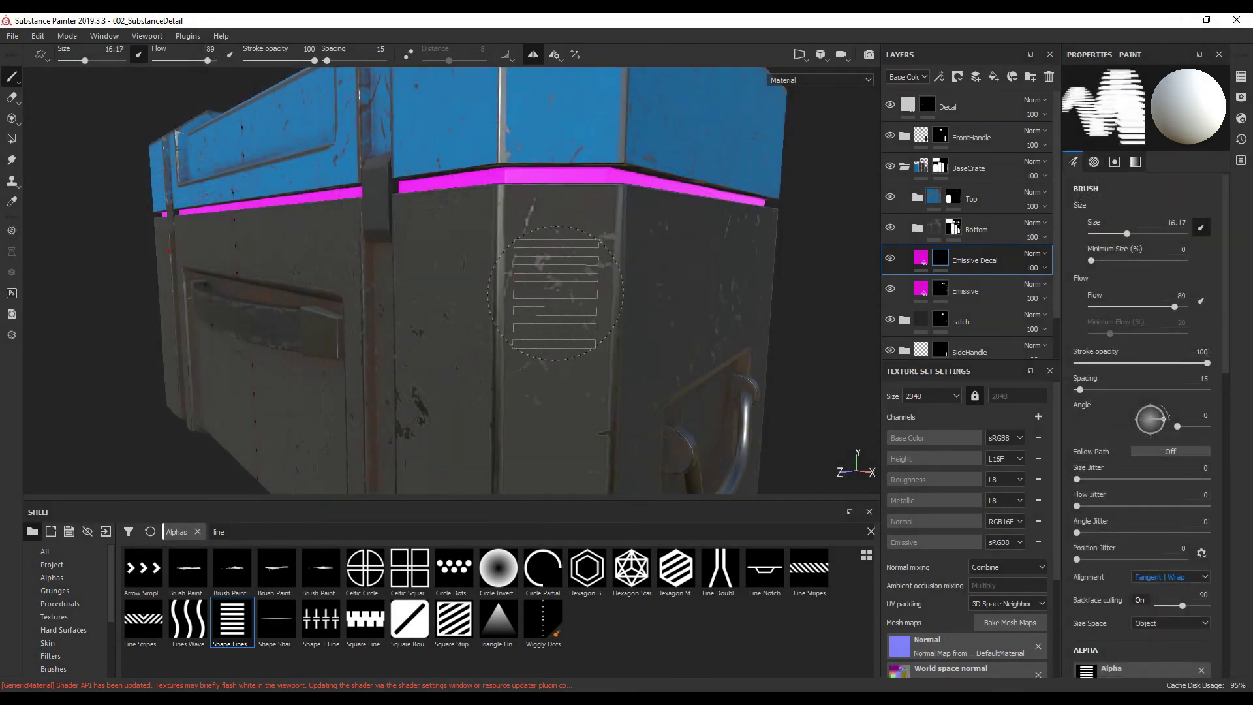
pyautogui.keyDown('ctrl'); pyautogui.moveTo(553, 300); pyautogui.dragTo(591, 298, button='right'); pyautogui.keyUp('ctrl')
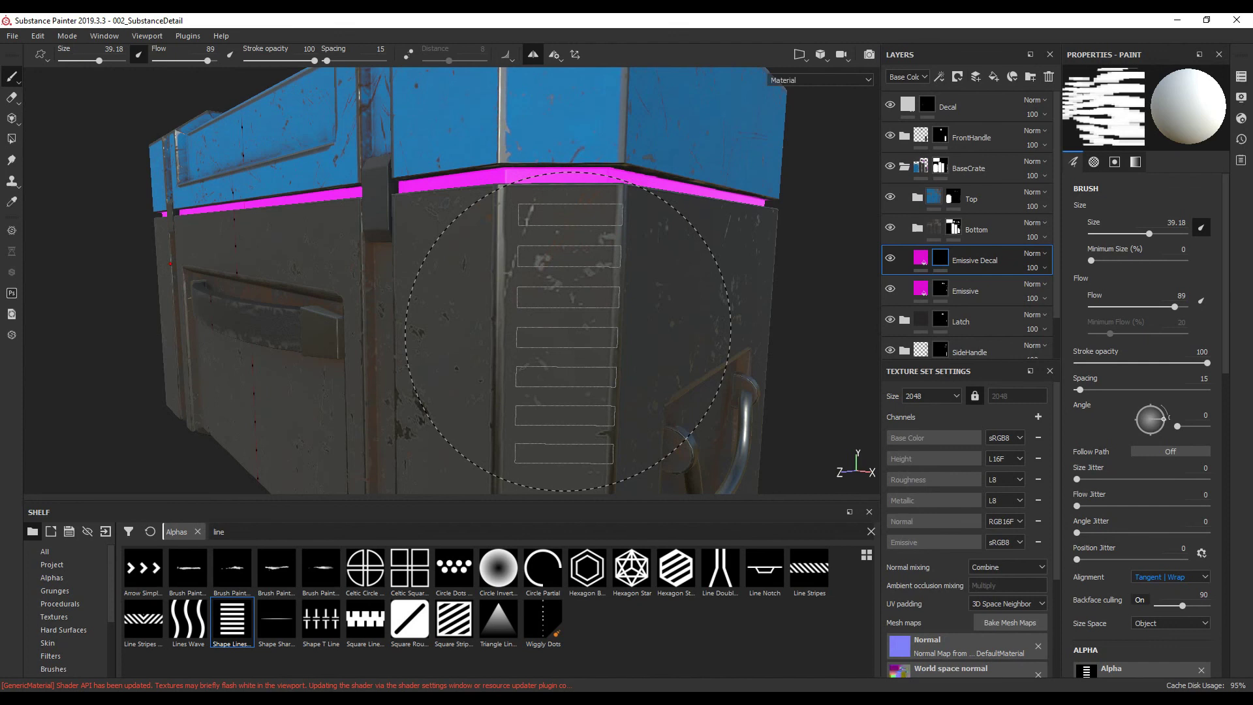
pyautogui.keyDown('ctrl'); pyautogui.moveTo(568, 331); pyautogui.dragTo(540, 334, button='right'); pyautogui.keyUp('ctrl')
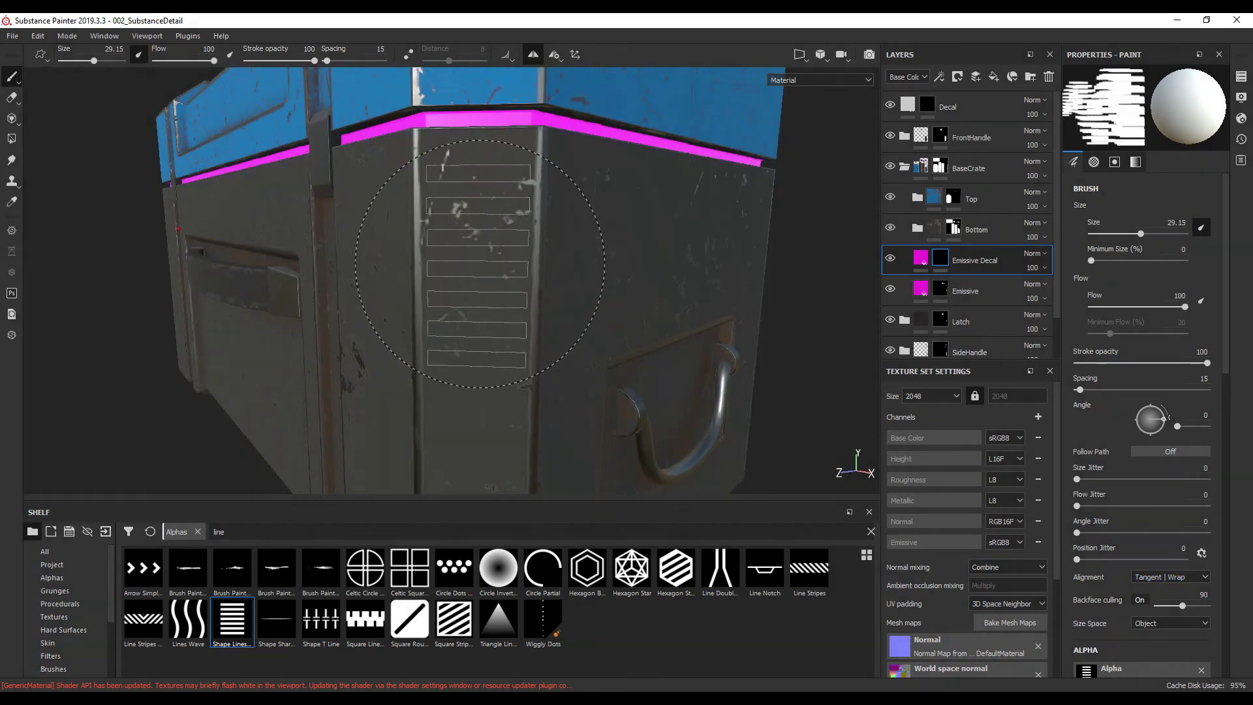
# Set the Emissive Decal fill's height to -0.1 and stamp the line pattern in its mask on the crate's front corner, below the magenta seam
pyautogui.click(939, 263)
pyautogui.click(920, 258)
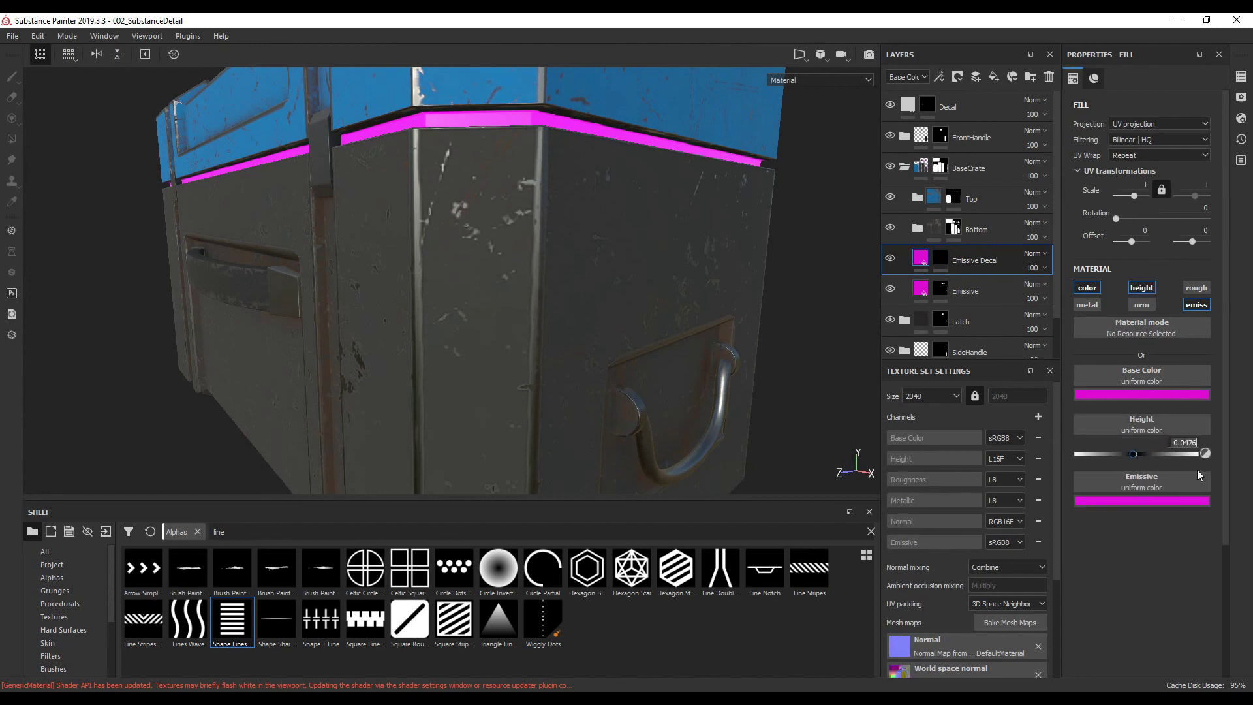
pyautogui.write('-0.1')
pyautogui.press('Return')
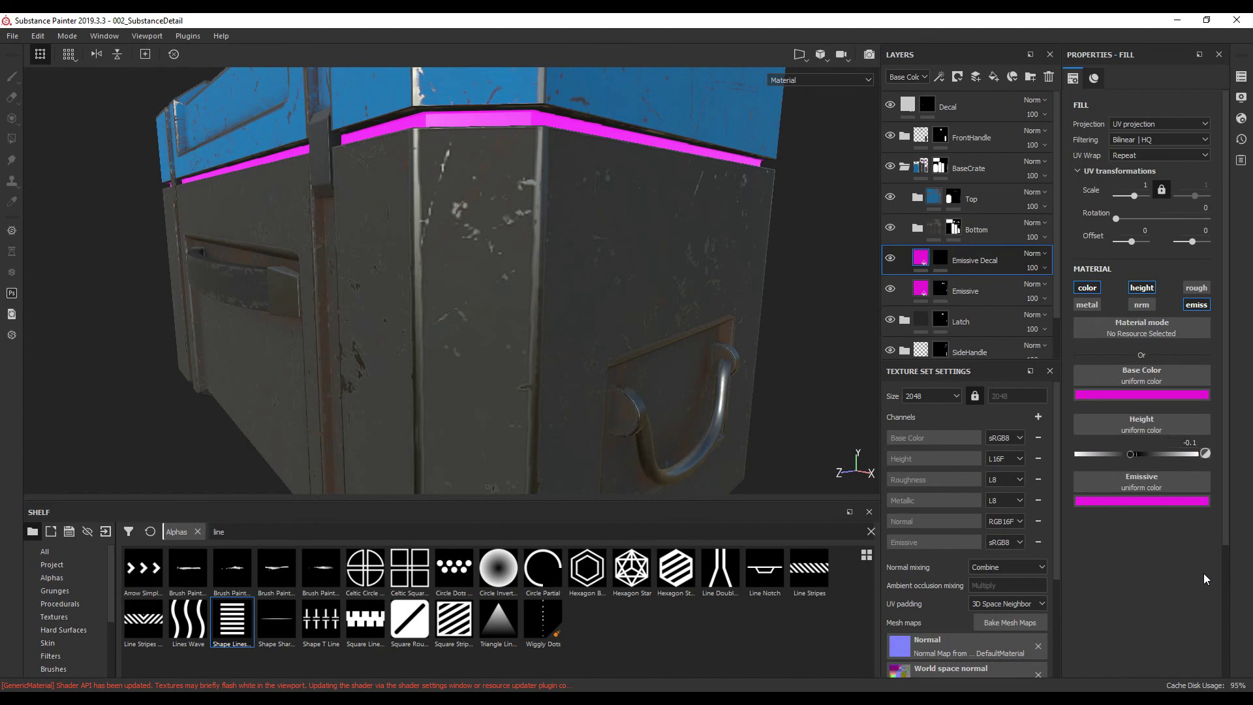
pyautogui.click(940, 258)
pyautogui.click(480, 250)
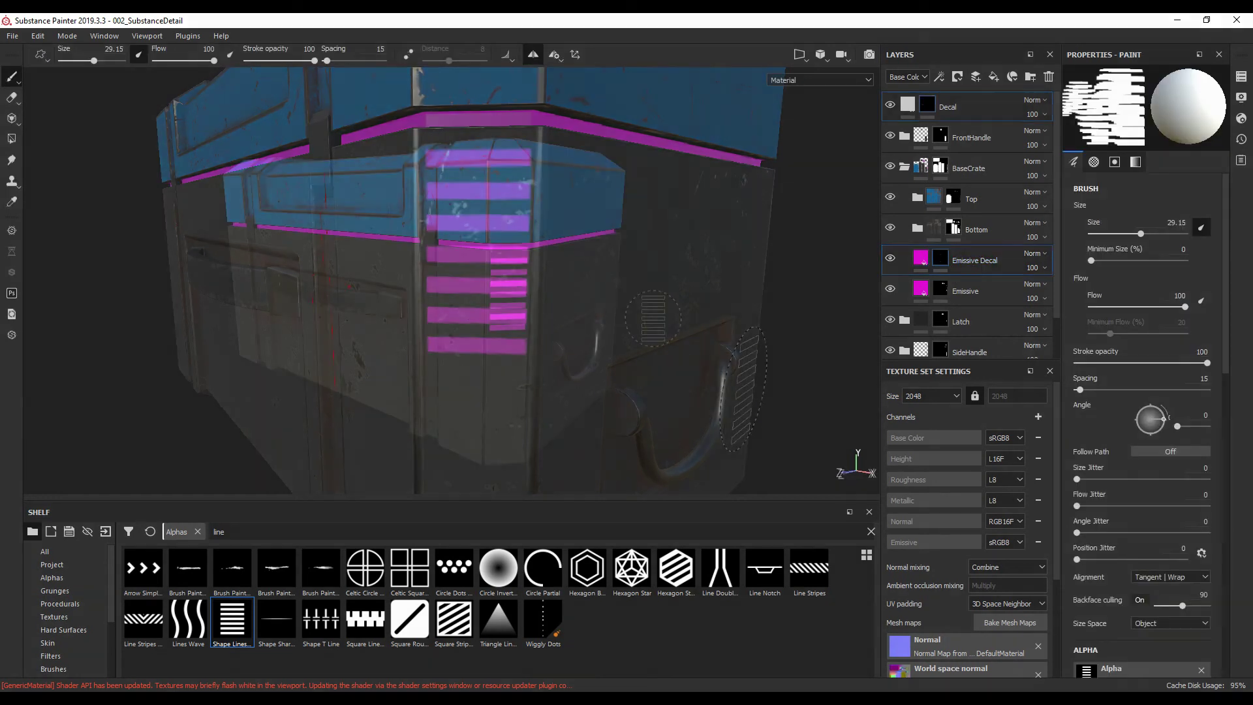
# Move the Emissive Decal layer to the top of the layer stack and collapse the BaseCrate folder
pyautogui.moveTo(974, 257); pyautogui.dragTo(945, 116)
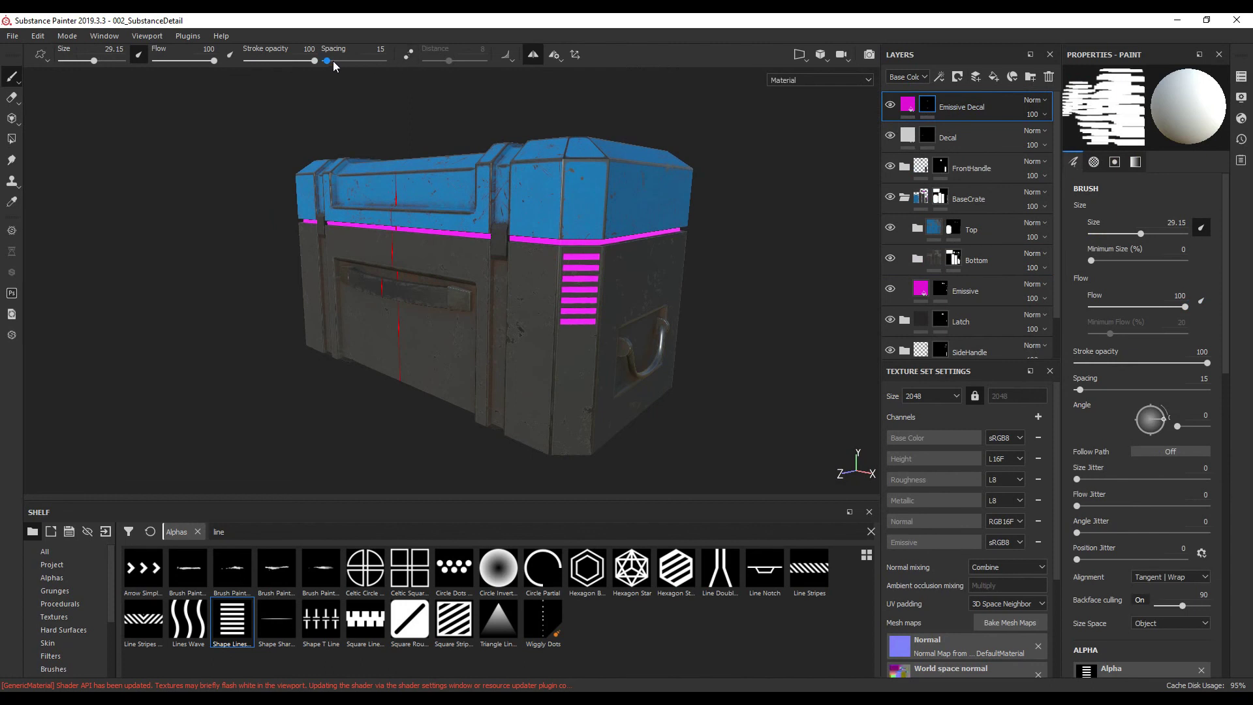
pyautogui.keyDown('alt'); pyautogui.moveTo(692, 378); pyautogui.dragTo(691, 372); pyautogui.keyUp('alt')
pyautogui.keyDown('alt'); pyautogui.moveTo(692, 372); pyautogui.dragTo(727, 375, button='middle'); pyautogui.keyUp('alt')
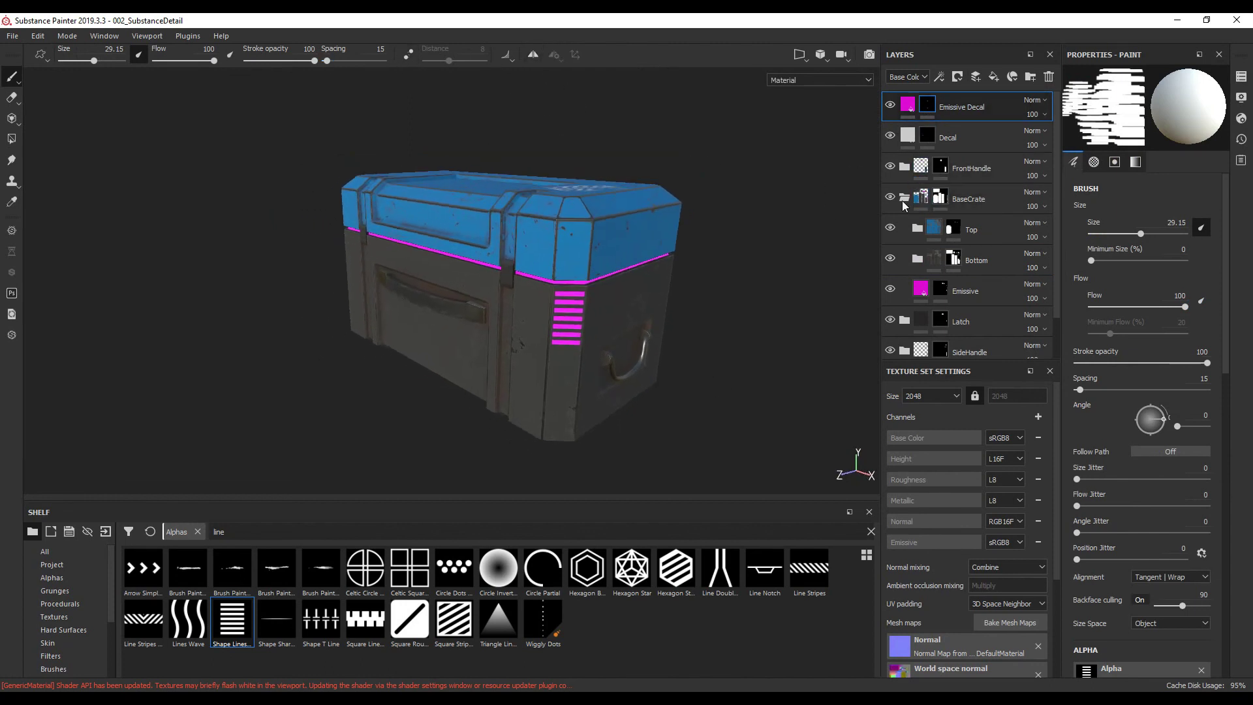
pyautogui.click(904, 199)
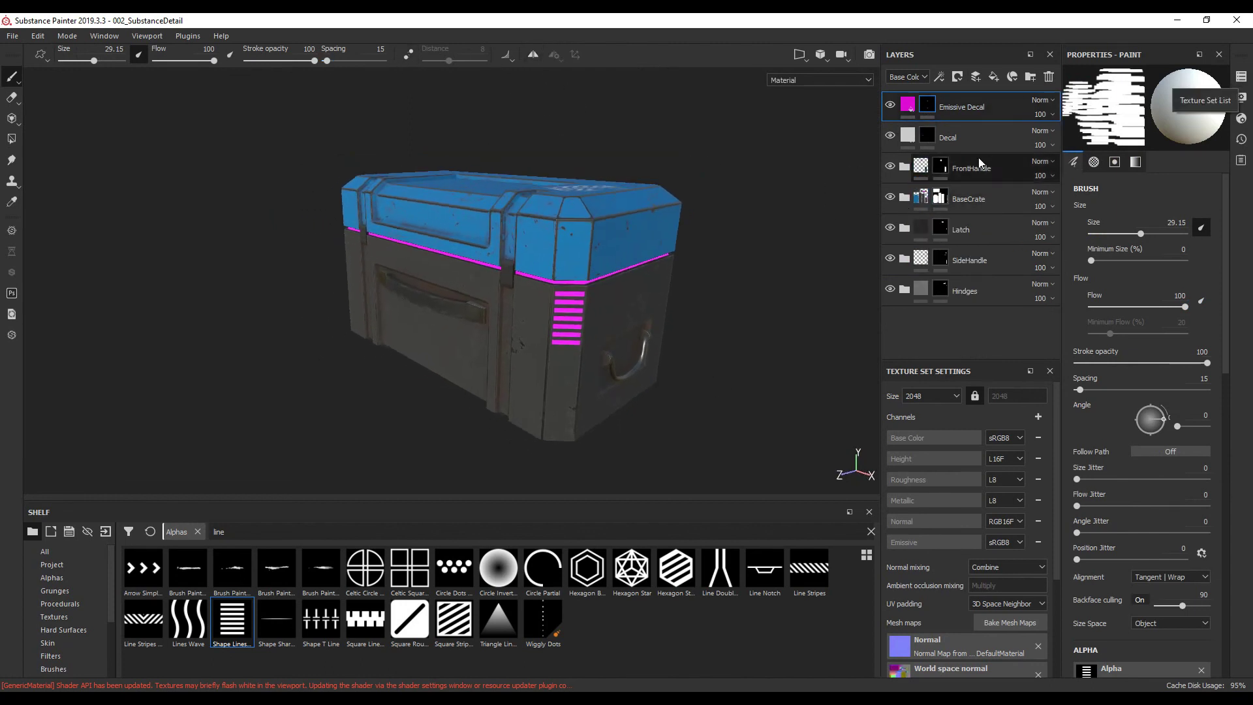
# Rename the DefaultMaterial texture set as SciFiCrate
pyautogui.click(1243, 77)
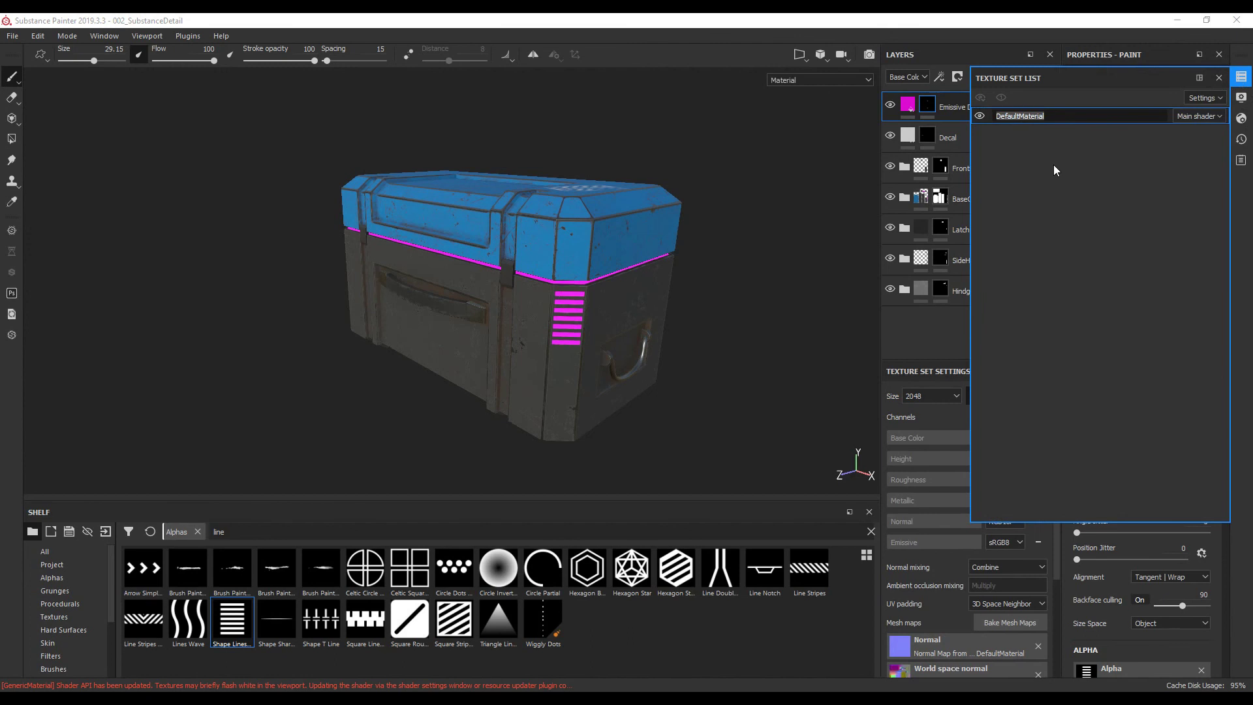
pyautogui.write('SciFiCrate')
pyautogui.press('Return')
pyautogui.scroll(2, 715, 330)
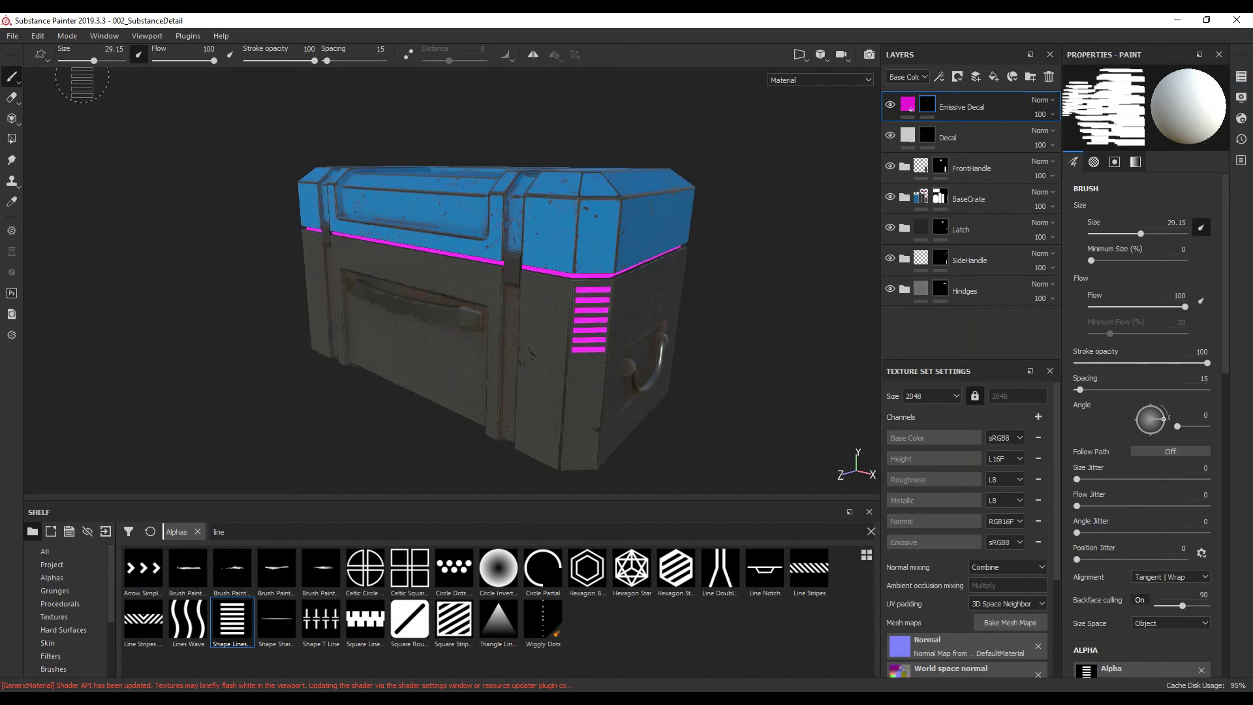
# Open the texture export and set the output folder to Texture File in the desktop's Real Scifi Crate Tutorial folder
pyautogui.click(13, 36)
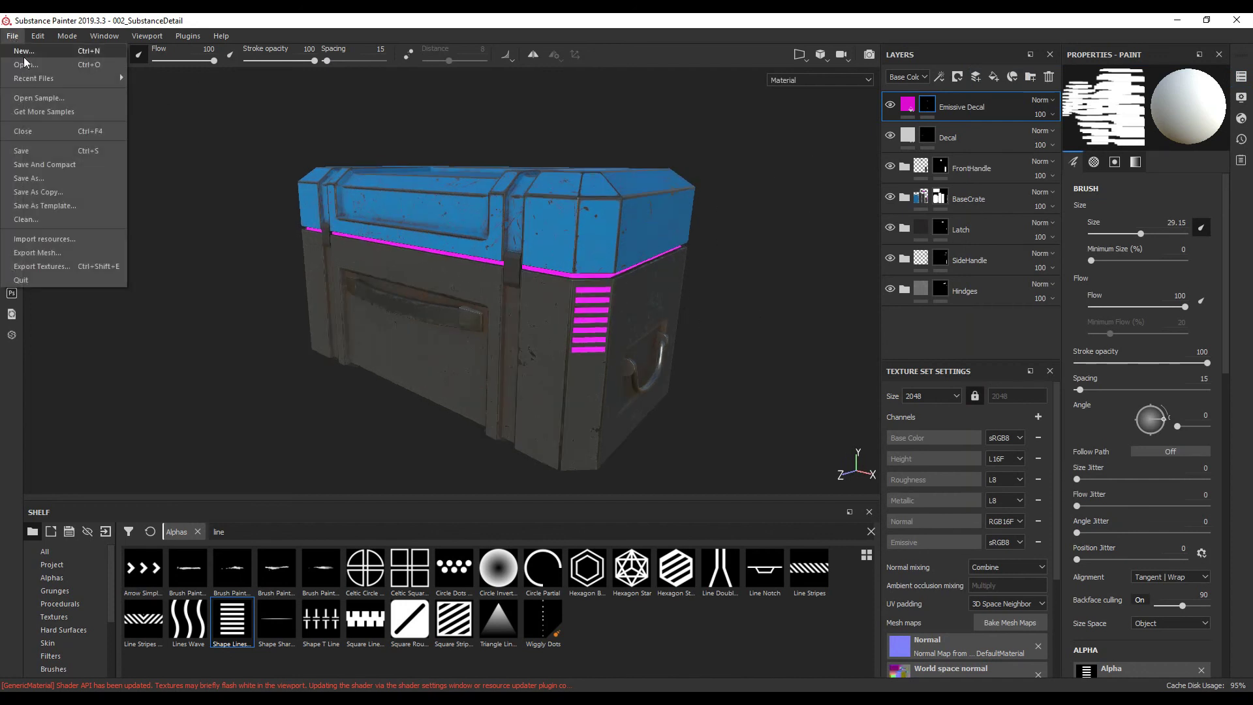
pyautogui.click(51, 266)
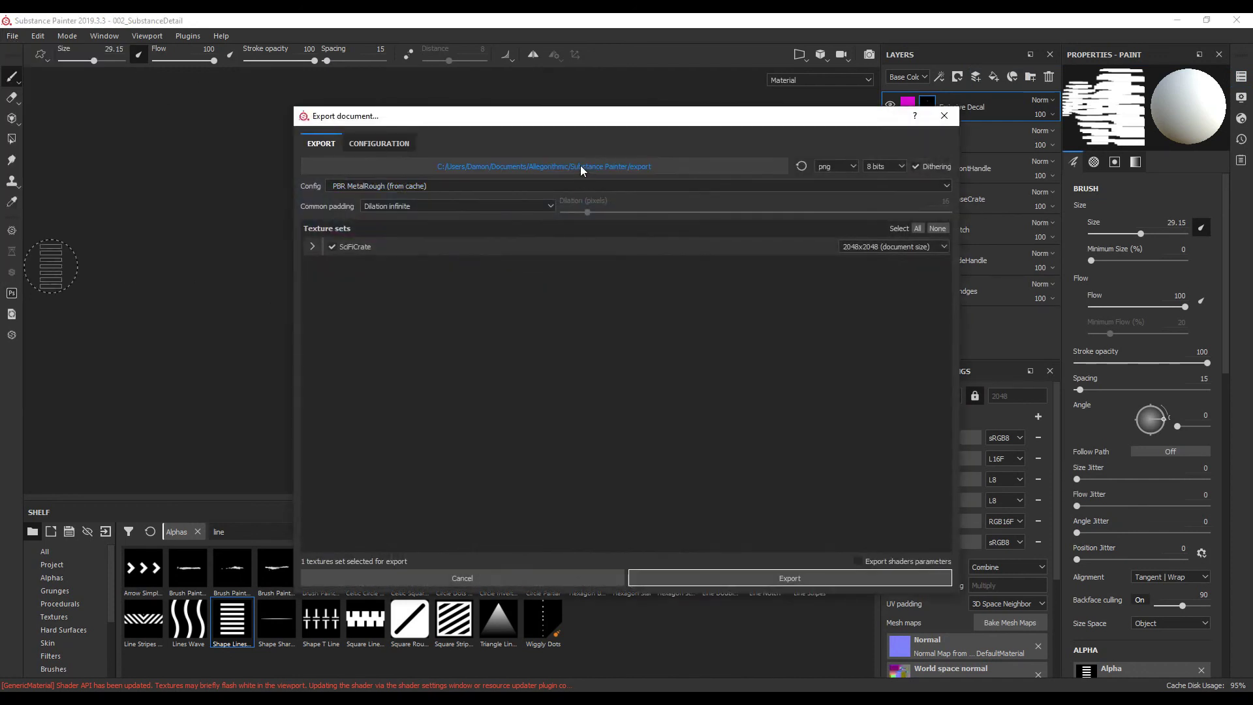
pyautogui.click(539, 168)
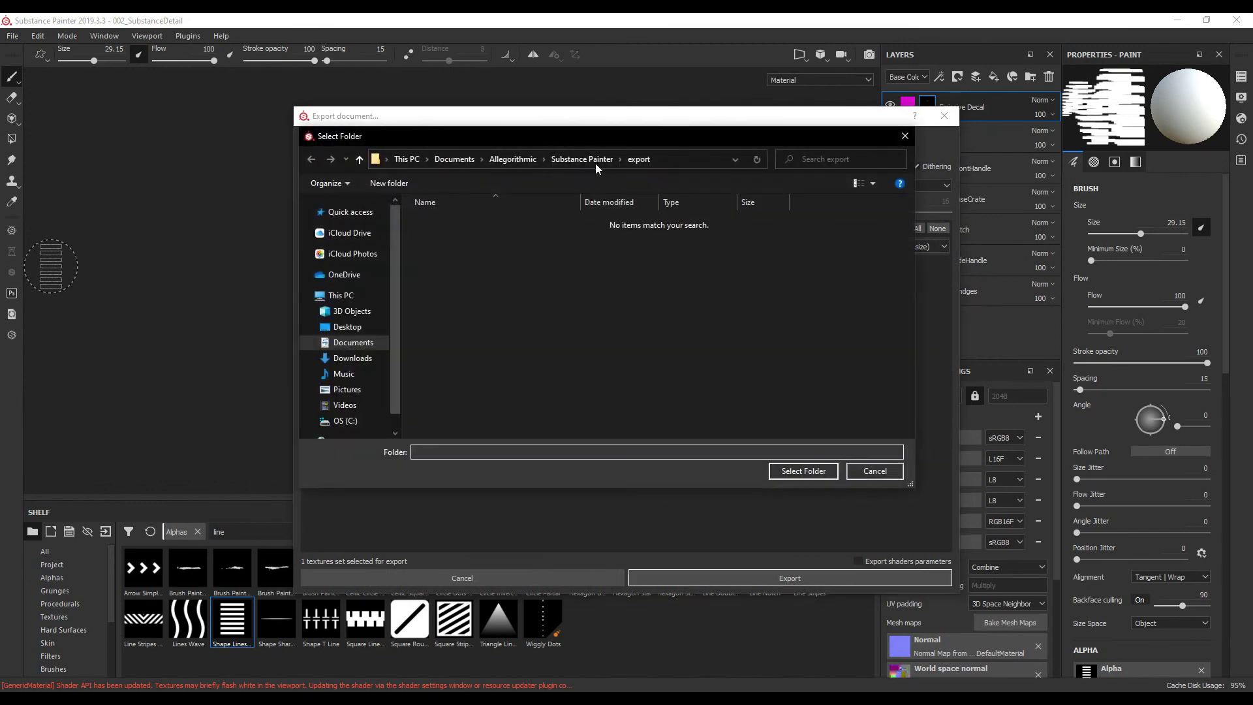
pyautogui.click(347, 327)
pyautogui.doubleClick(470, 423)
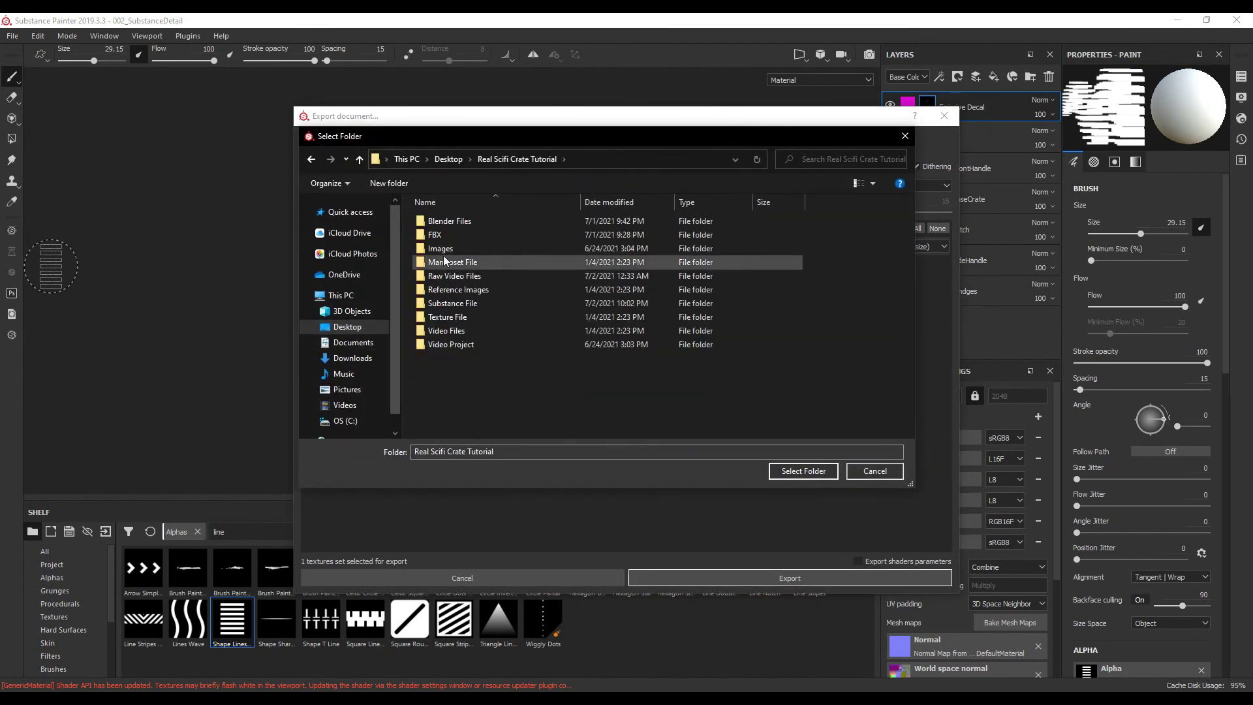
pyautogui.doubleClick(440, 317)
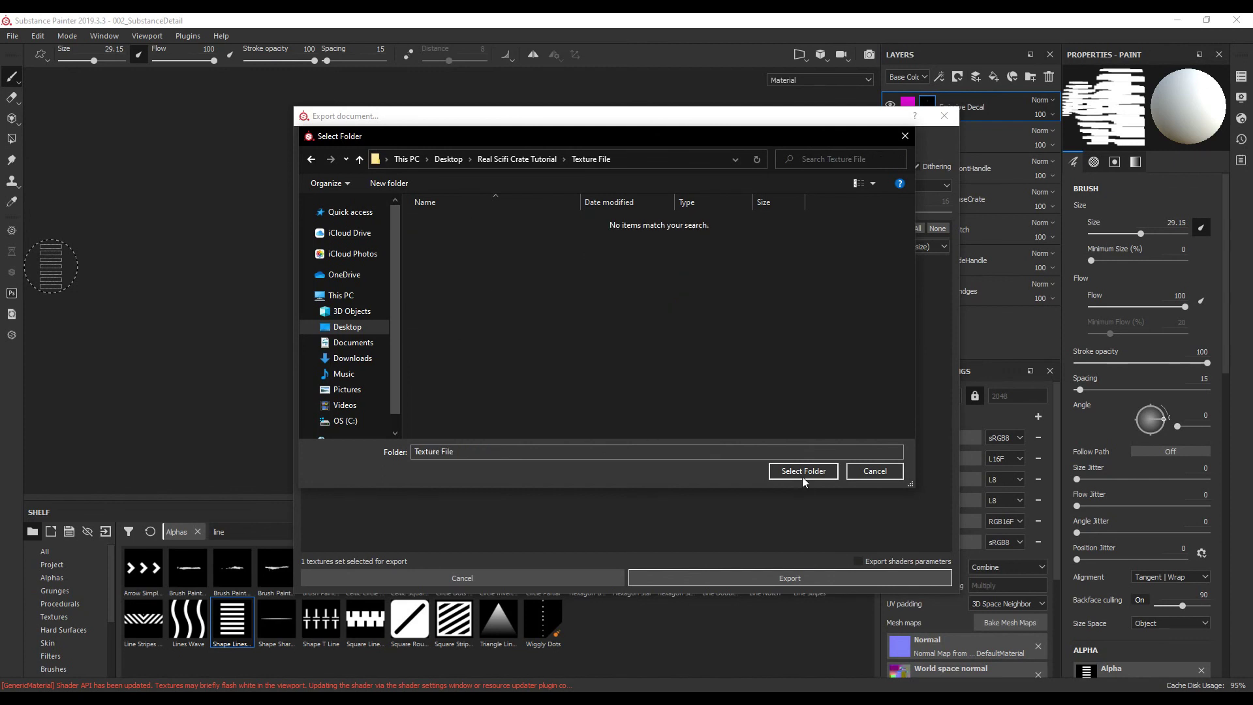
pyautogui.click(803, 471)
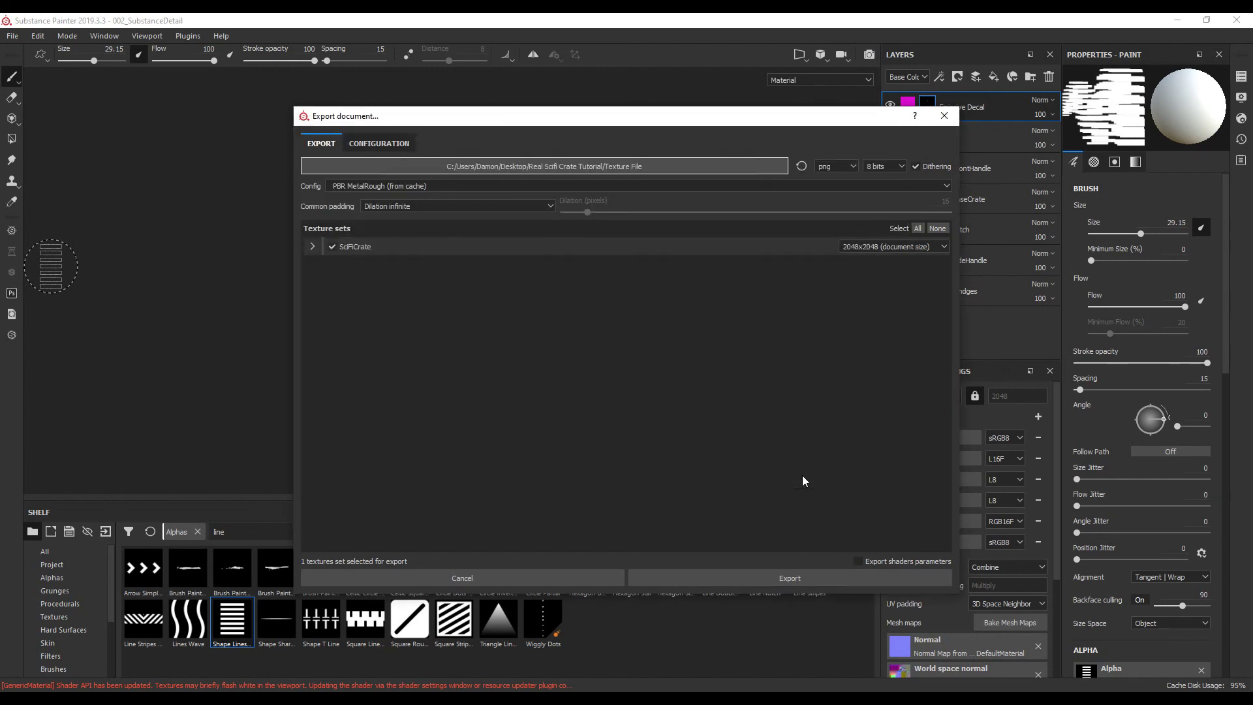
# Export the SciFiCrate texture set as 8-bit PNG maps at 2048x2048 with the PBR MetalRough configuration
pyautogui.click(316, 246)
pyautogui.click(790, 578)
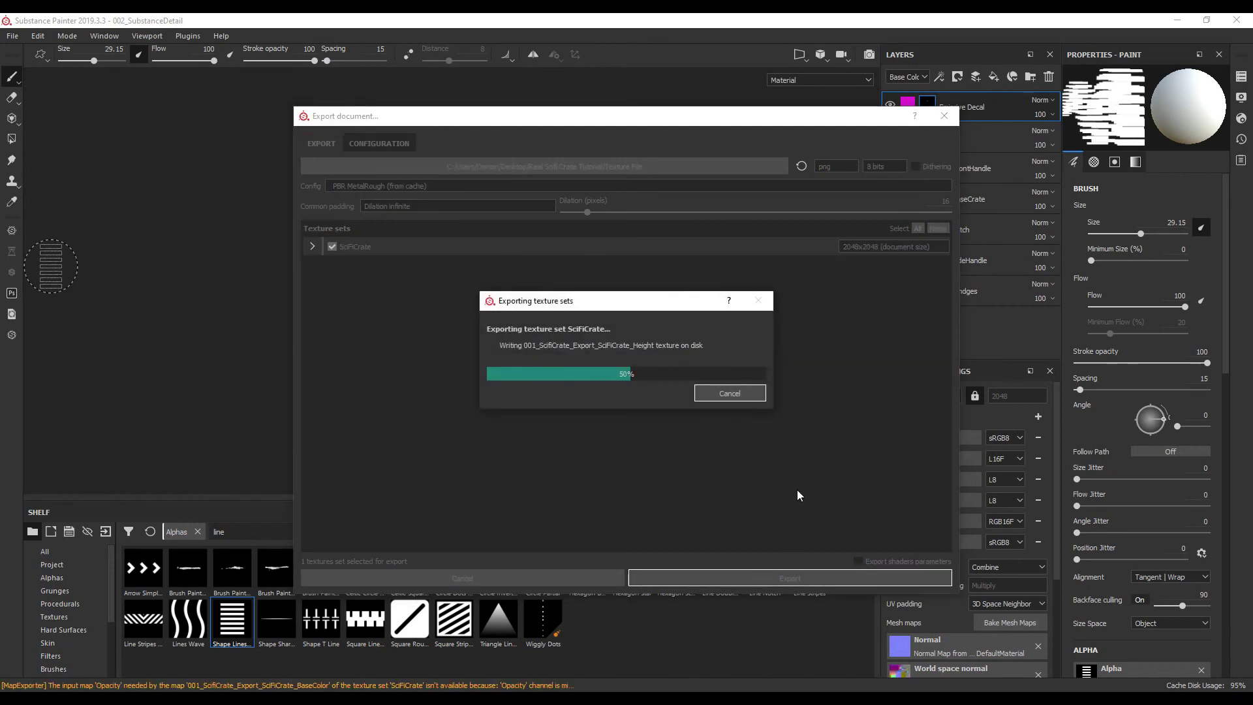
pyautogui.click(578, 372)
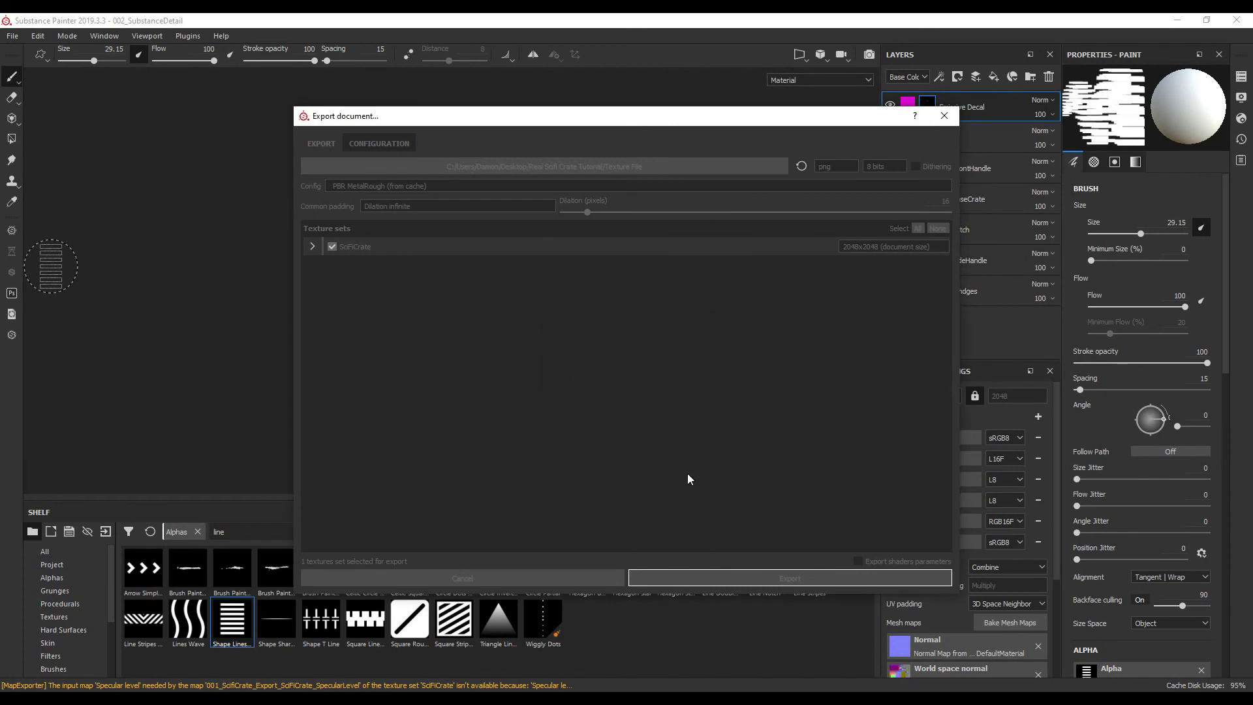